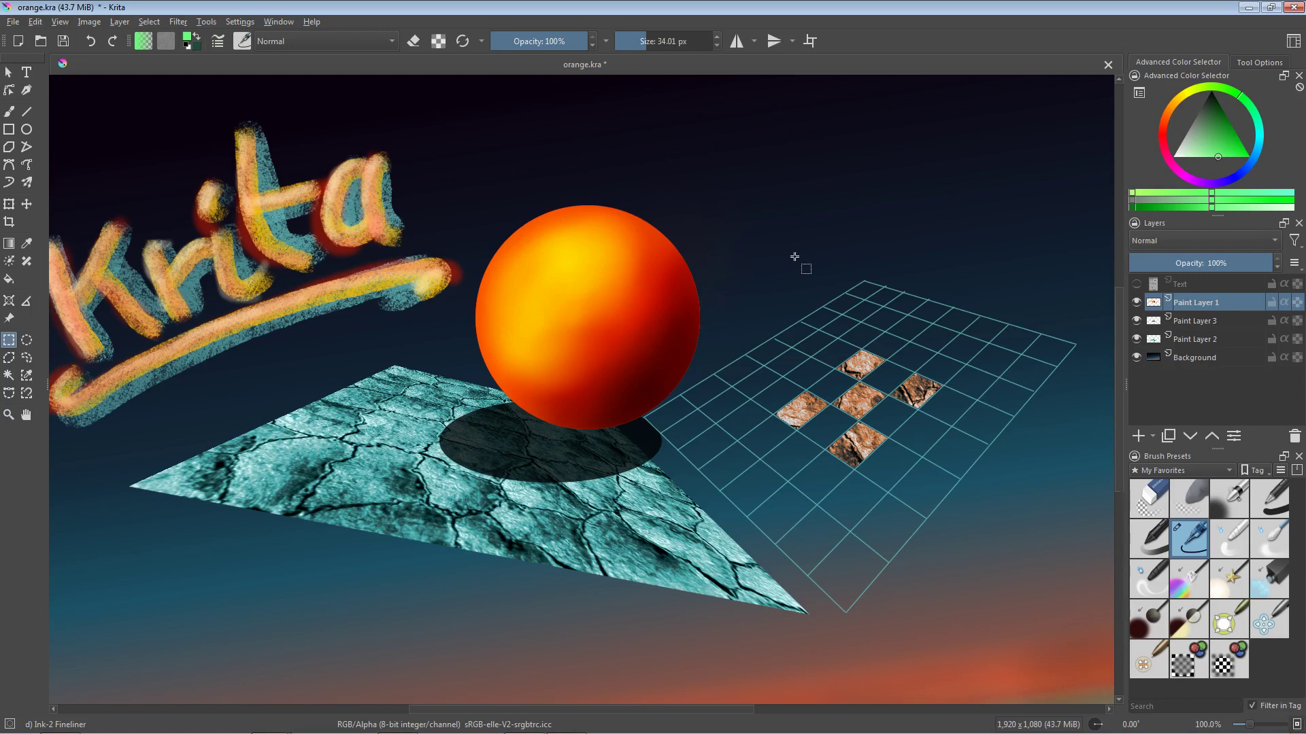
Make the Text layer visible and call up the pop-up palette on the canvas with a brush tool active
{"action": "left_click", "coordinate": [1136, 284]}
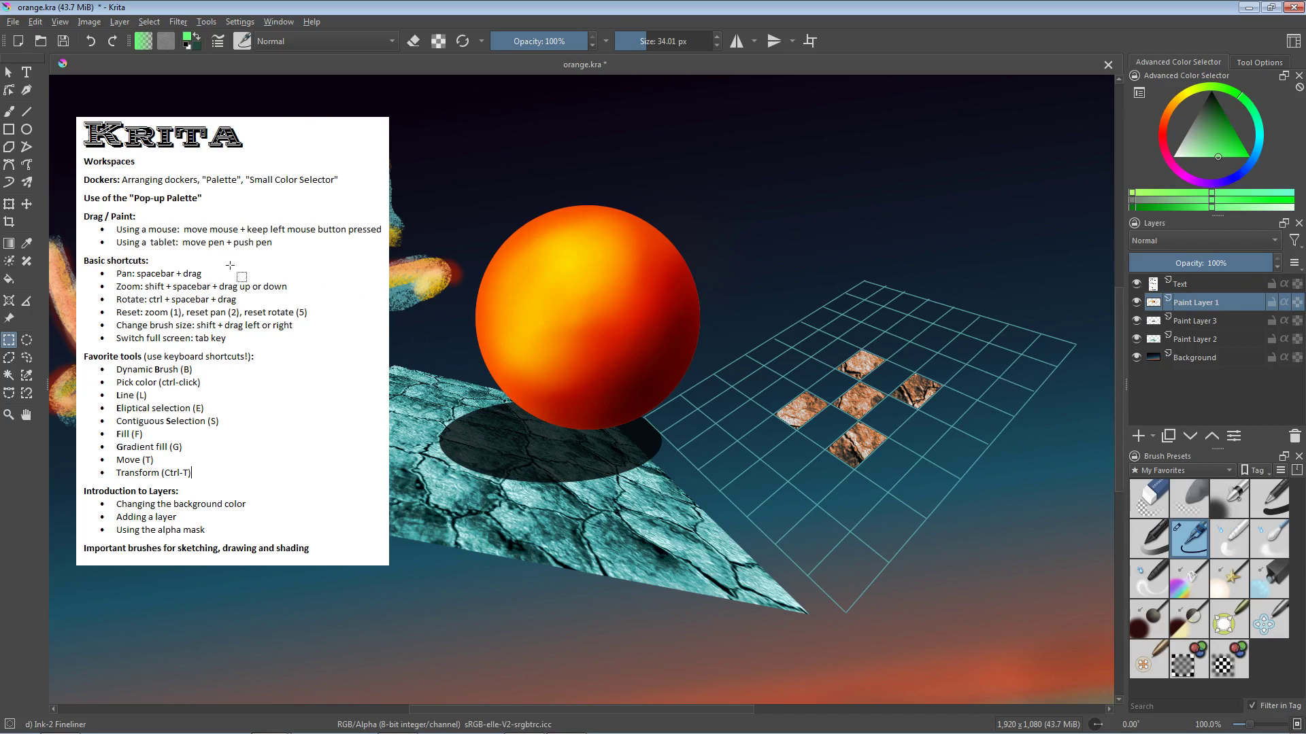
{"action": "right_click", "coordinate": [494, 195]}
{"action": "left_click", "coordinate": [455, 193]}
{"action": "key", "text": "b"}
{"action": "right_click", "coordinate": [425, 224]}
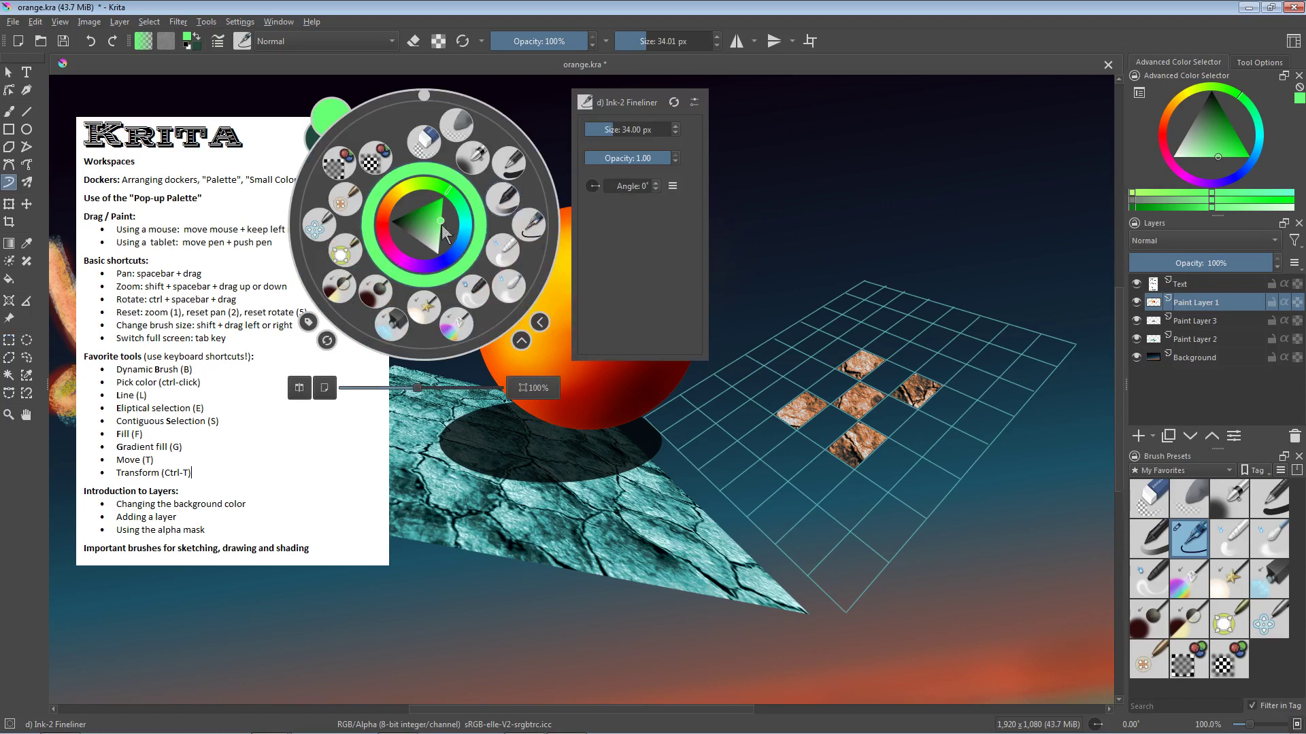
{"action": "left_click", "coordinate": [570, 330]}
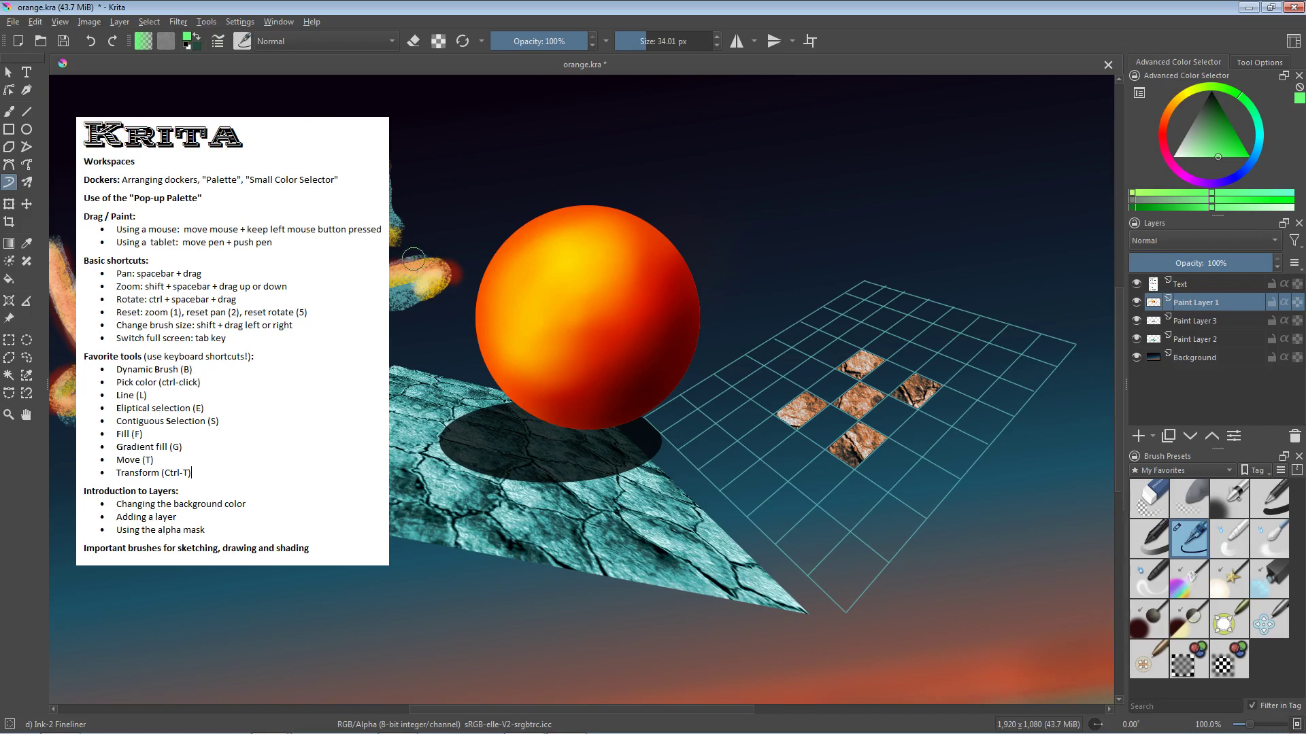
Try zooming and rotating the canvas, and reset it to 100% zoom and 0° rotation
{"action": "left_click_drag", "start_coordinate": [578, 376], "coordinate": [666, 360]}
{"action": "key", "text": "1"}
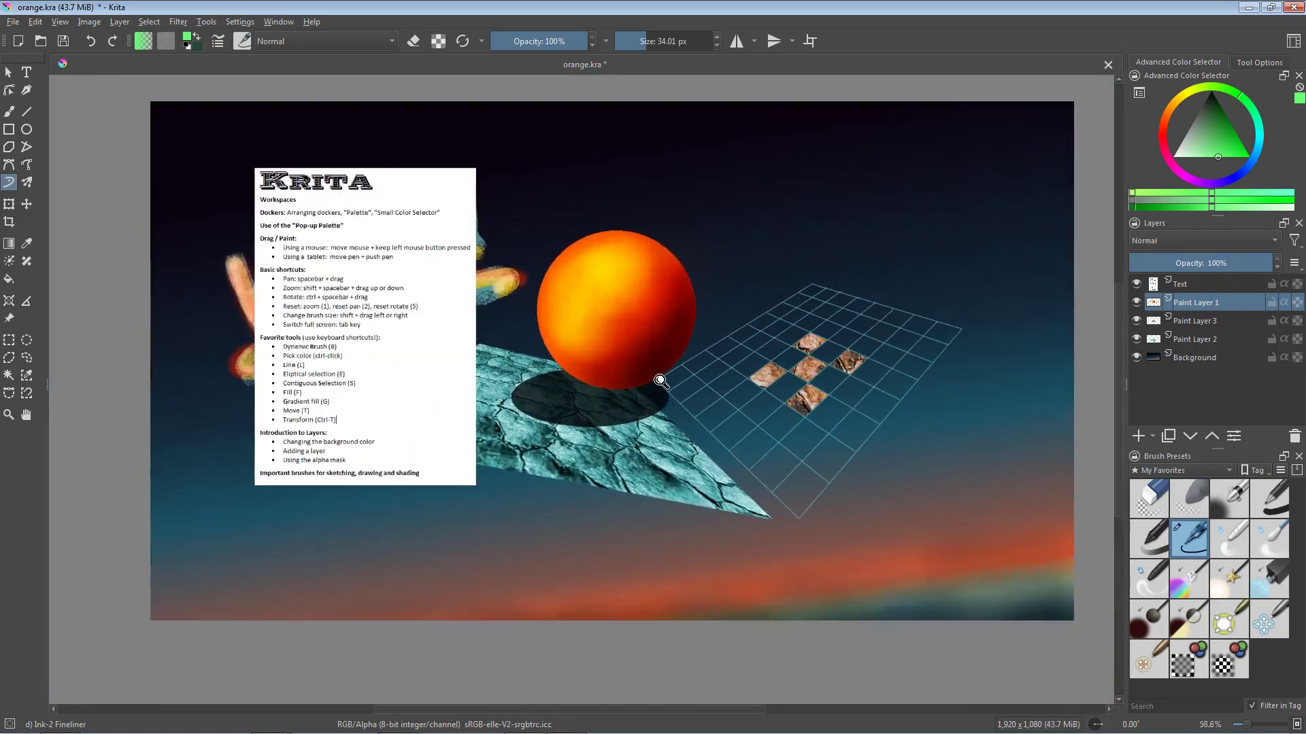
{"action": "mouse_move", "coordinate": [622, 386]}
{"action": "left_mouse_down"}
{"action": "mouse_move", "coordinate": [642, 344]}
{"action": "mouse_move", "coordinate": [626, 365]}
{"action": "left_mouse_up"}
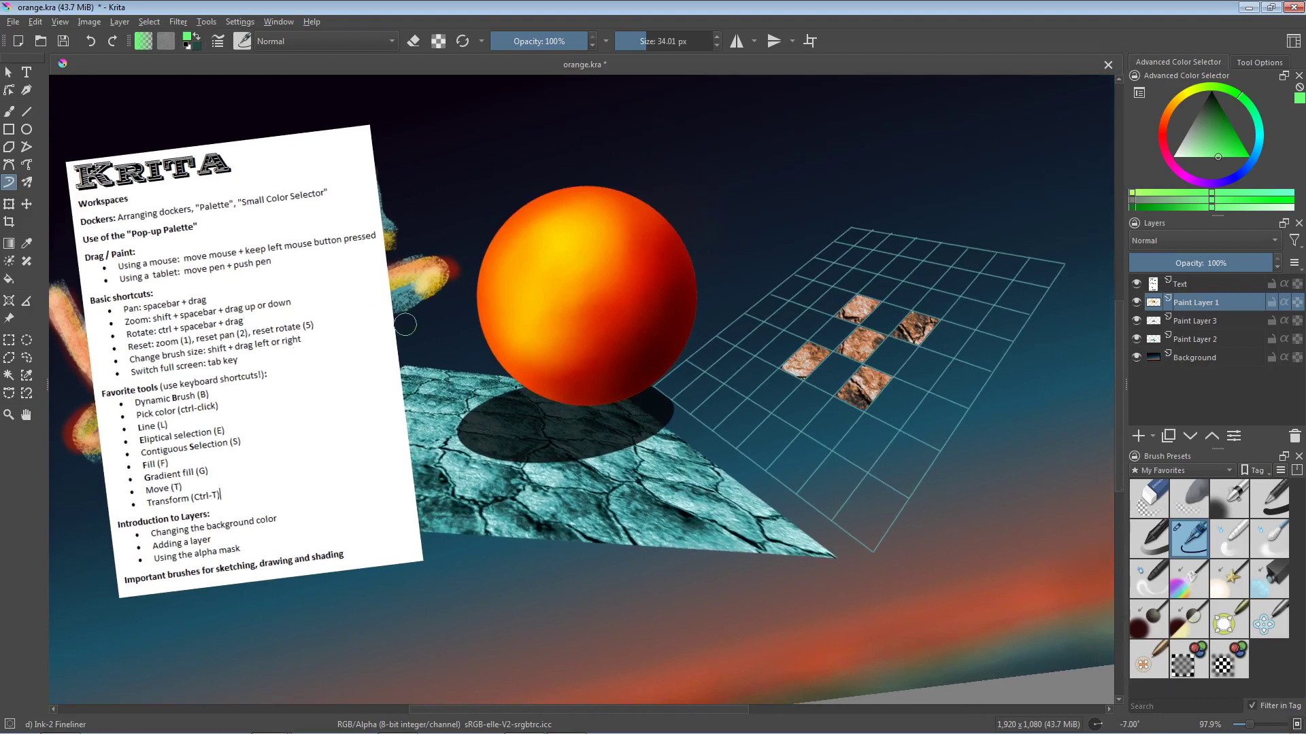
{"action": "key", "text": "1"}
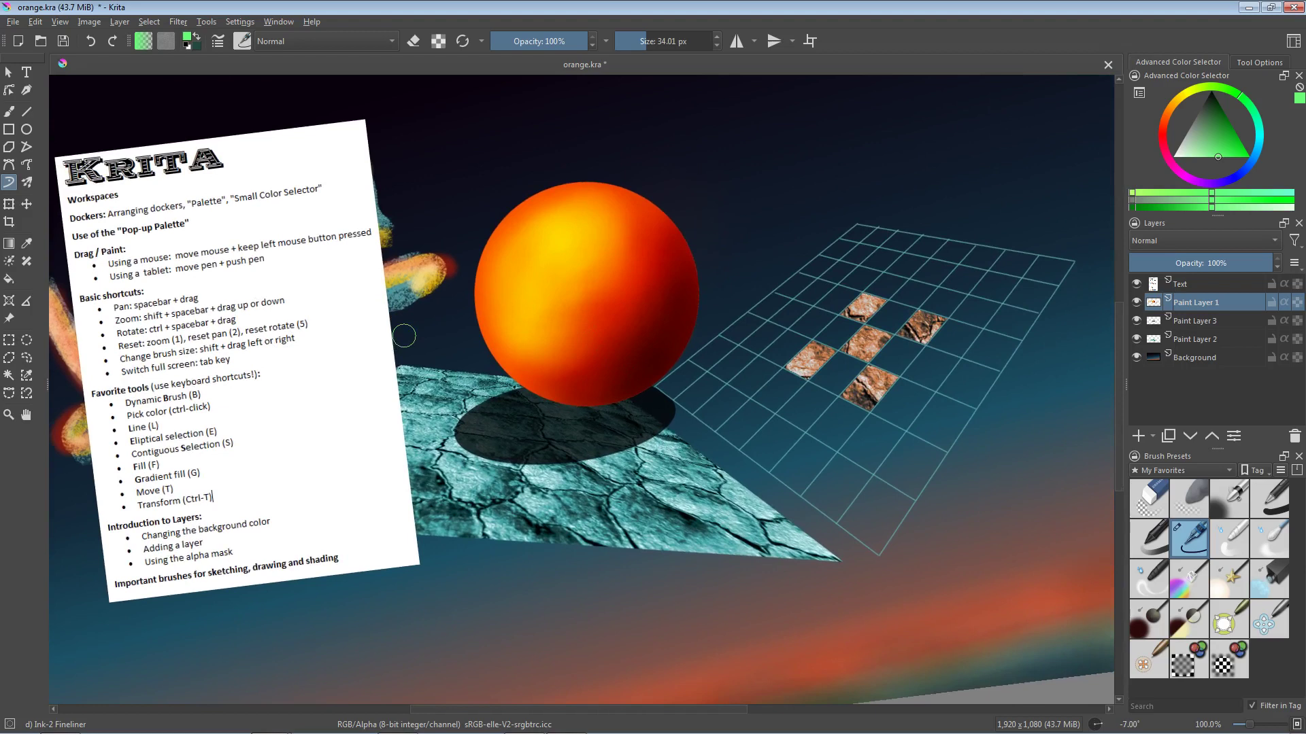
{"action": "key", "text": "5"}
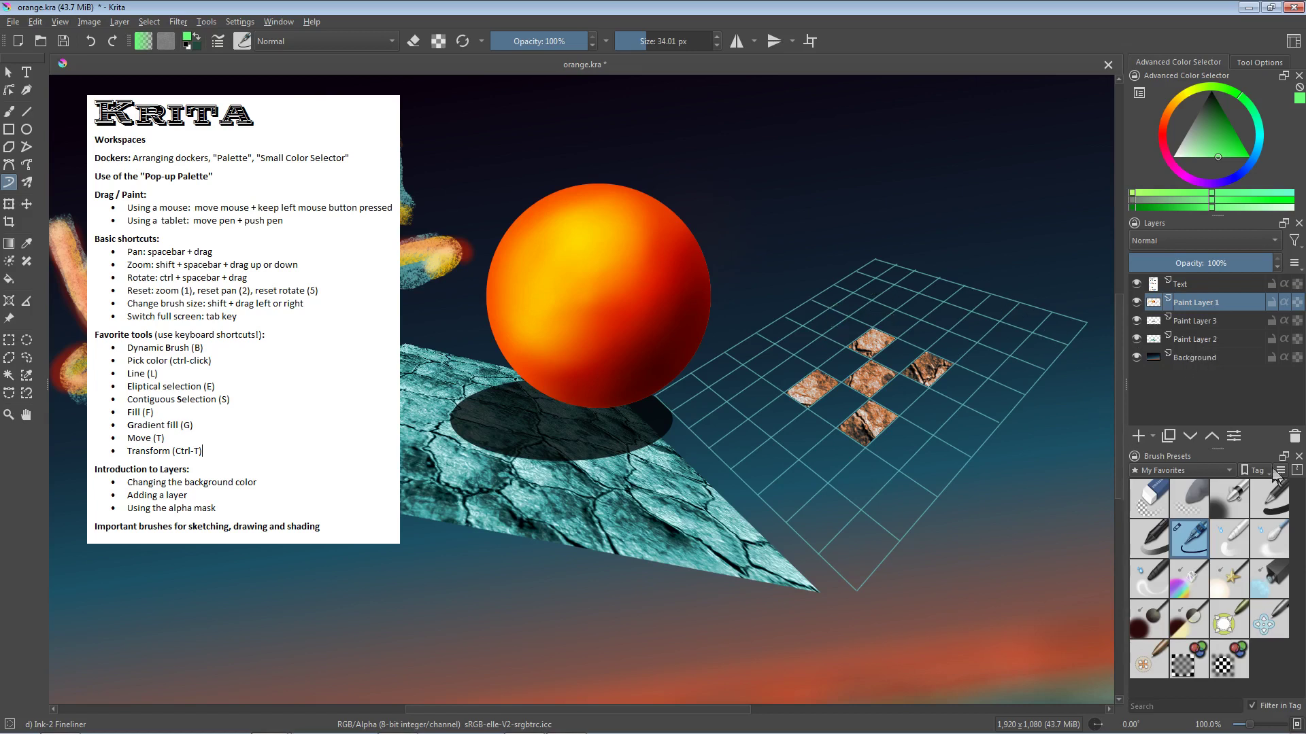
List all brush presets instead of only the favorites, and switch to the Rectangular Selection tool
{"action": "left_click", "coordinate": [1229, 472]}
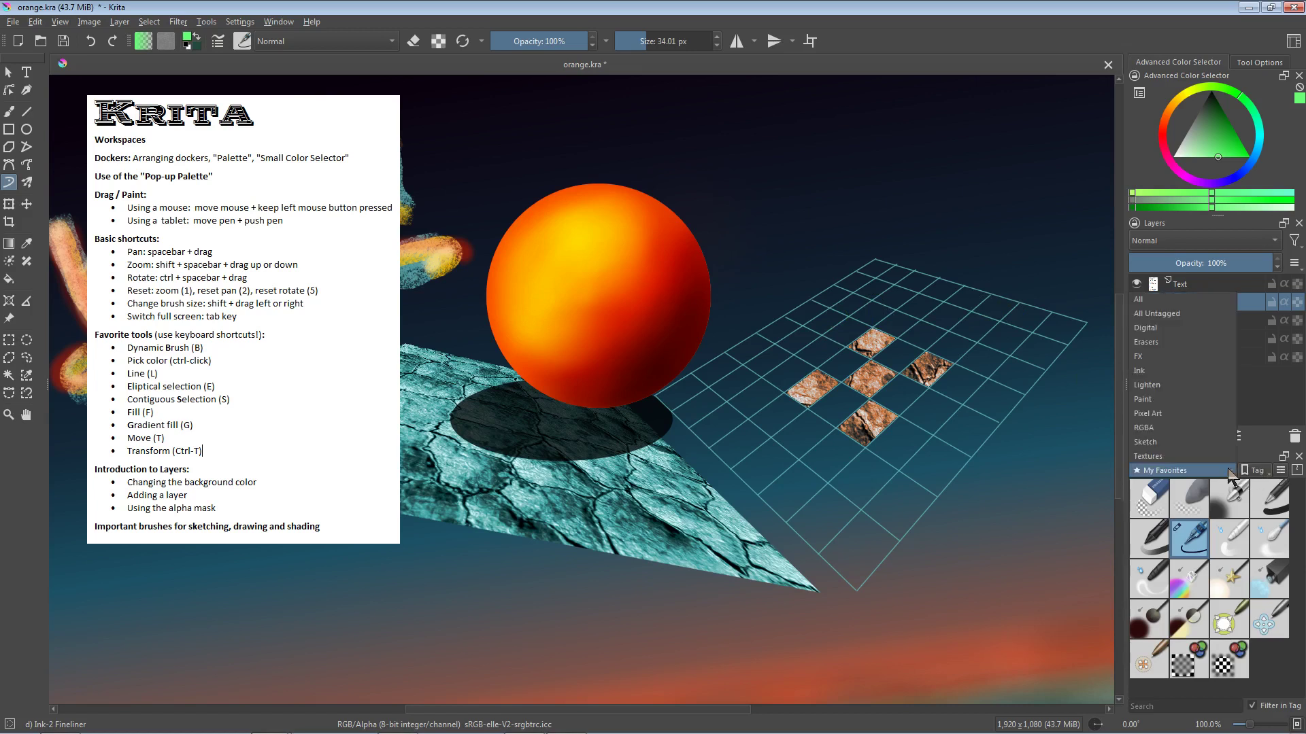
{"action": "left_click", "coordinate": [1156, 302]}
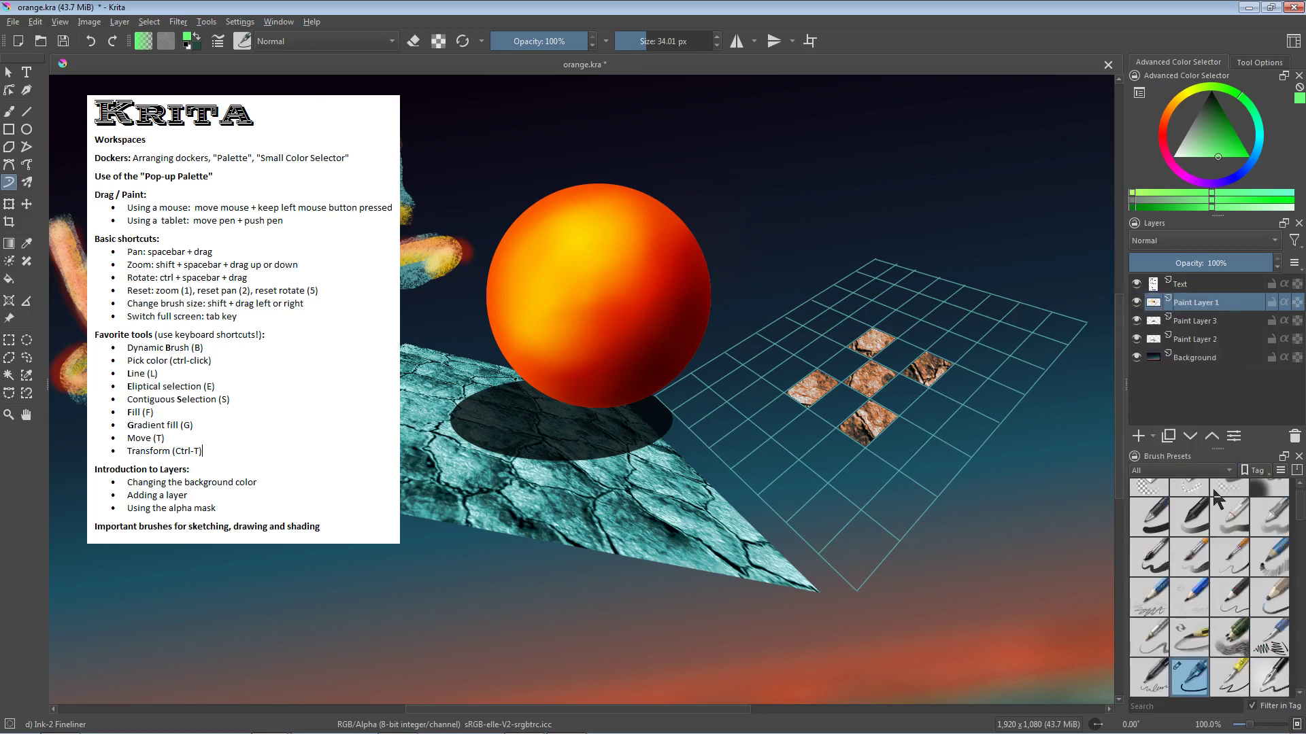
{"action": "mouse_move", "coordinate": [1298, 510]}
{"action": "left_mouse_down"}
{"action": "mouse_move", "coordinate": [1304, 641]}
{"action": "mouse_move", "coordinate": [1302, 617]}
{"action": "left_mouse_up"}
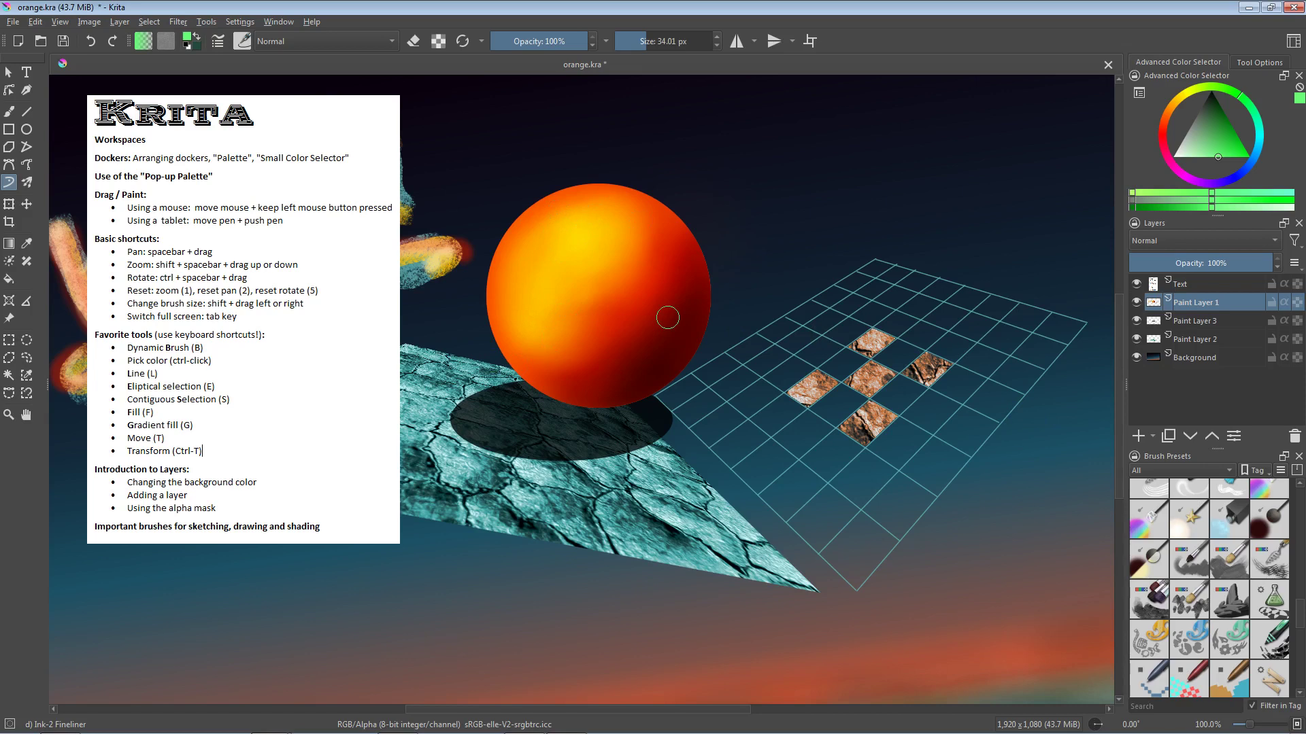
{"action": "key", "text": "ctrl+r"}
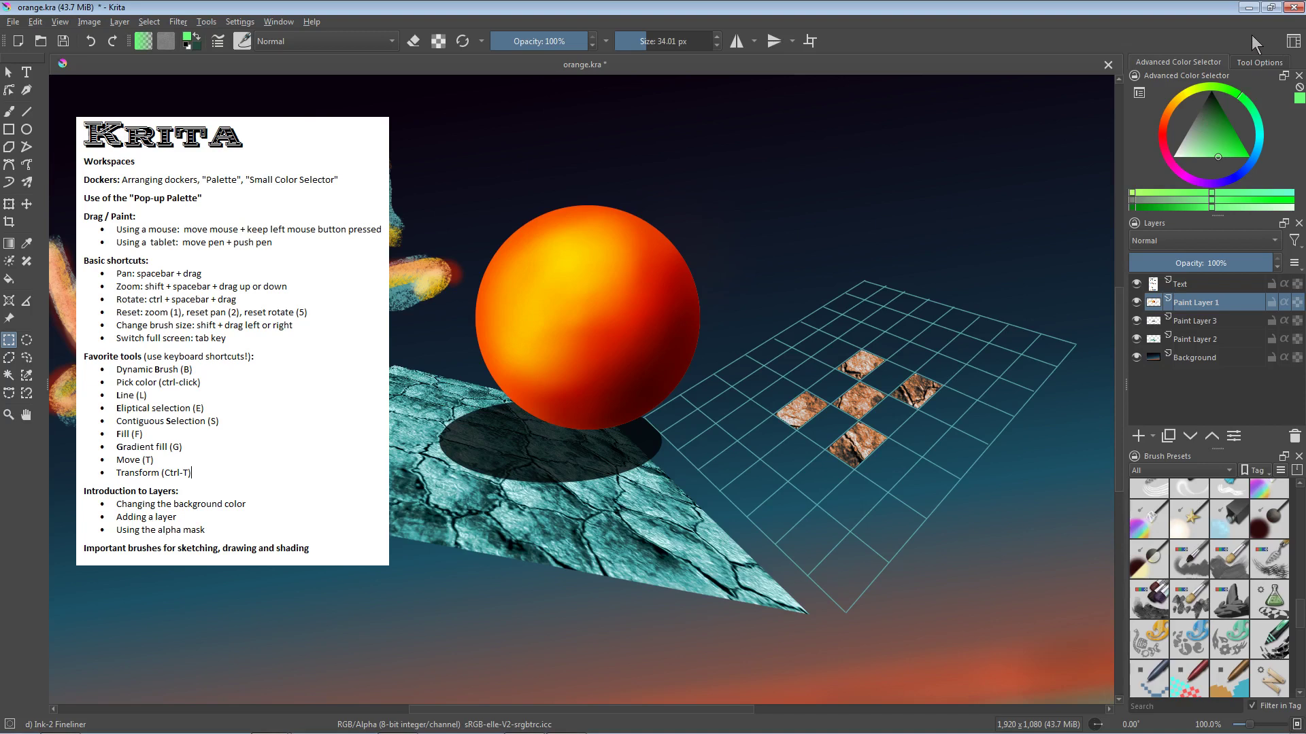
Try out the Animation workspace and the Storyboarding workspace
{"action": "left_click", "coordinate": [1293, 42]}
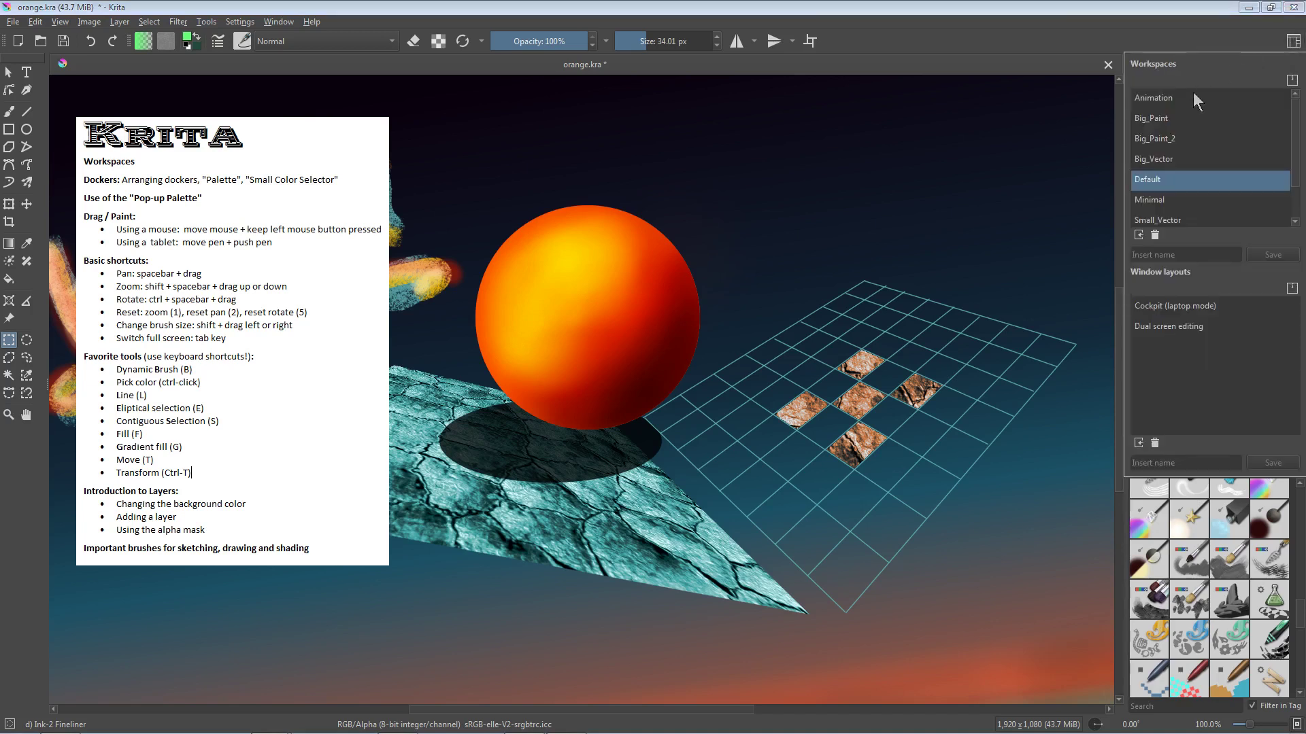
{"action": "left_click", "coordinate": [1166, 99]}
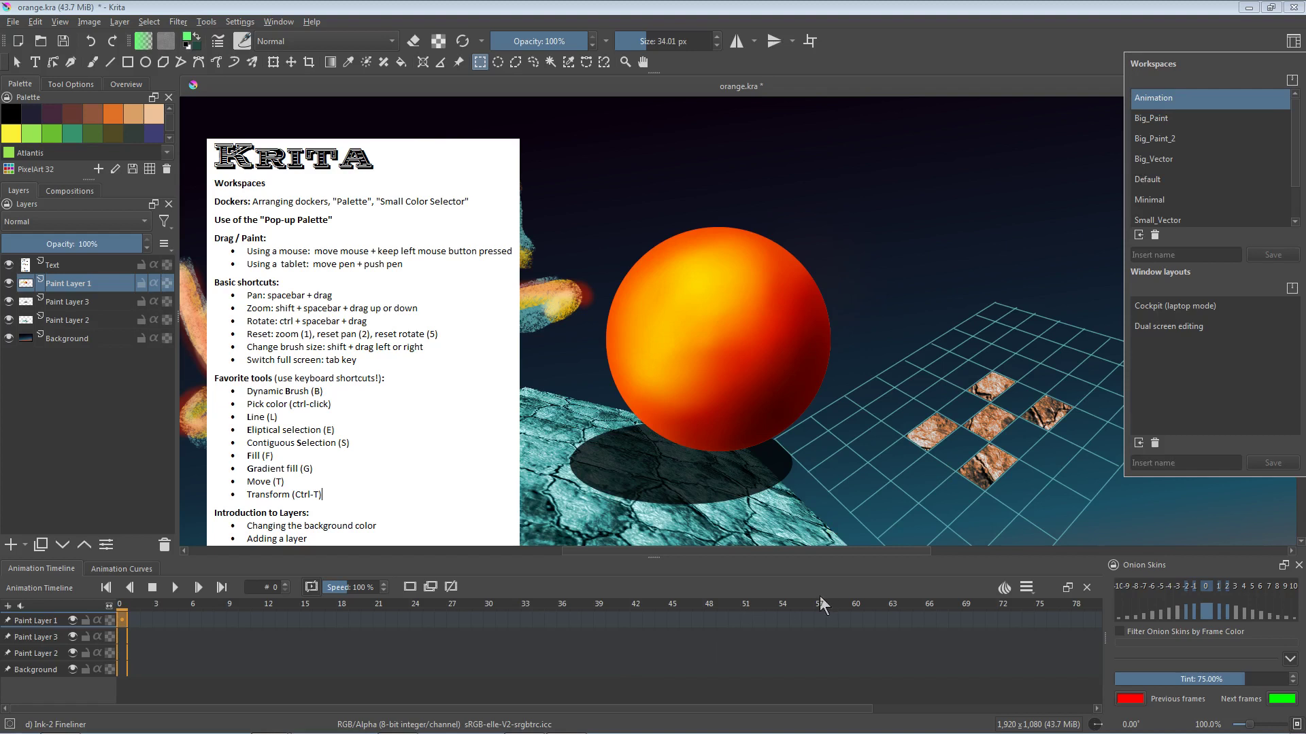
{"action": "left_click_drag", "start_coordinate": [1295, 153], "coordinate": [1292, 202]}
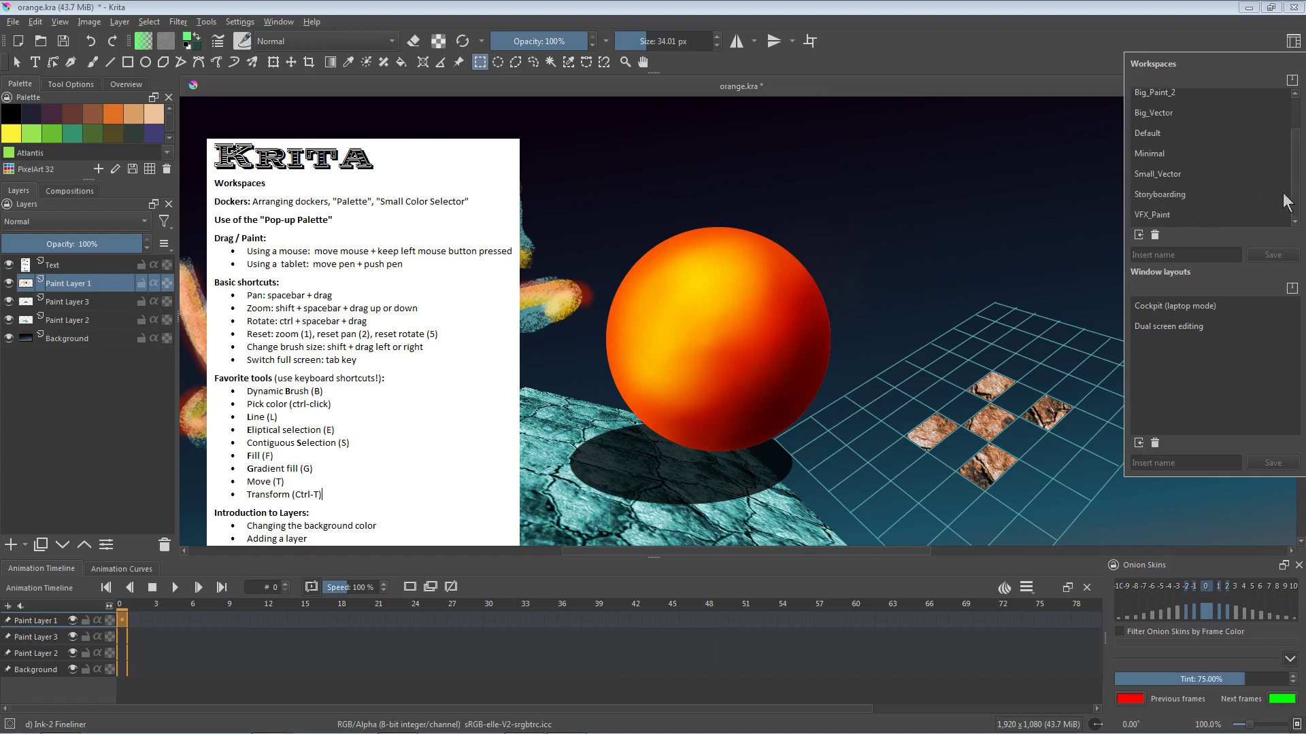
{"action": "left_click", "coordinate": [1186, 193]}
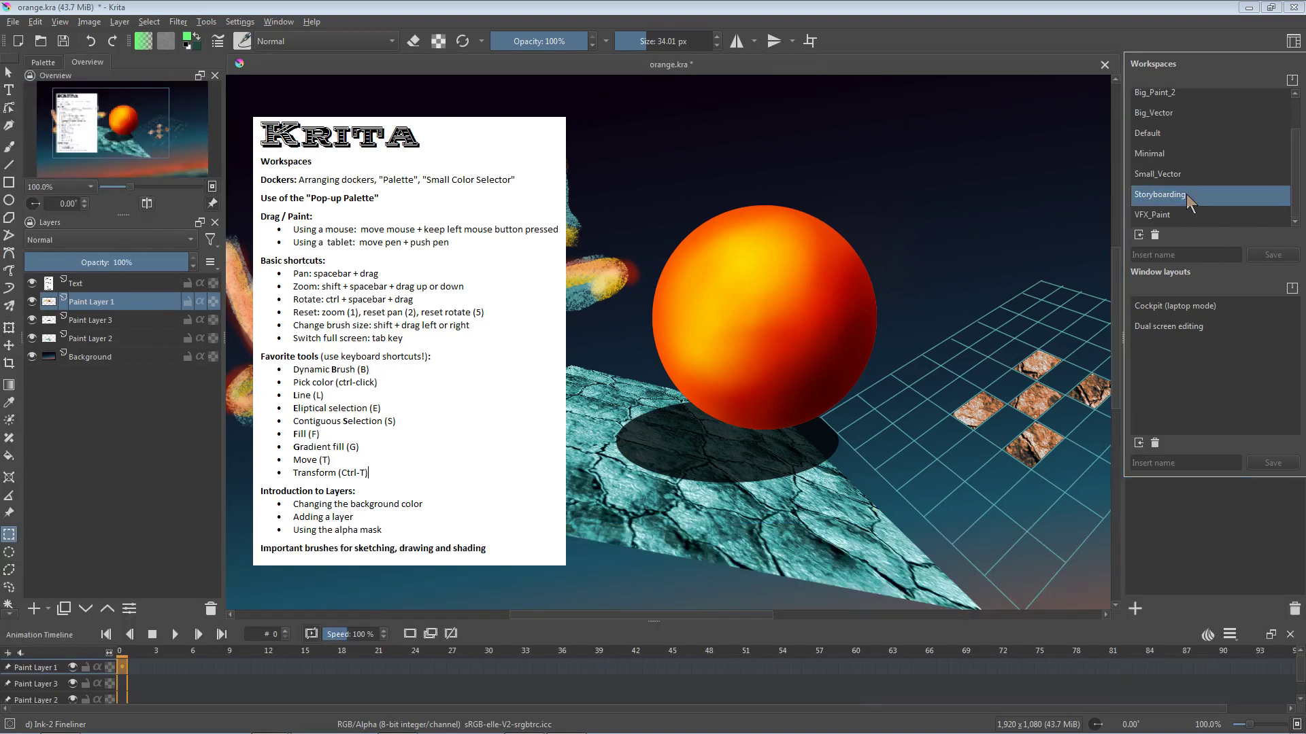
{"action": "scroll", "coordinate": [1299, 197], "scroll_direction": "up", "scroll_amount": 2}
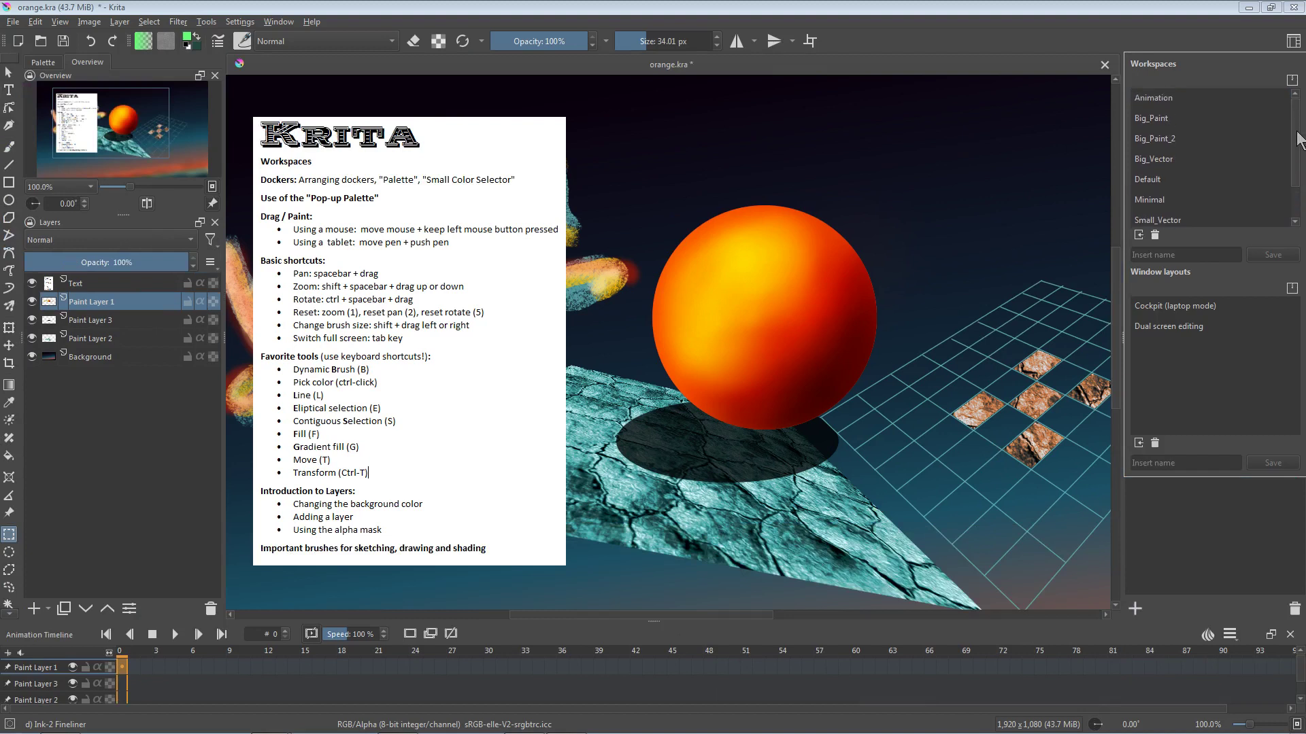
Apply the Big_Paint_2 workspace and pan the canvas through its Overview docker
{"action": "left_click", "coordinate": [1164, 140]}
{"action": "left_click", "coordinate": [1108, 42]}
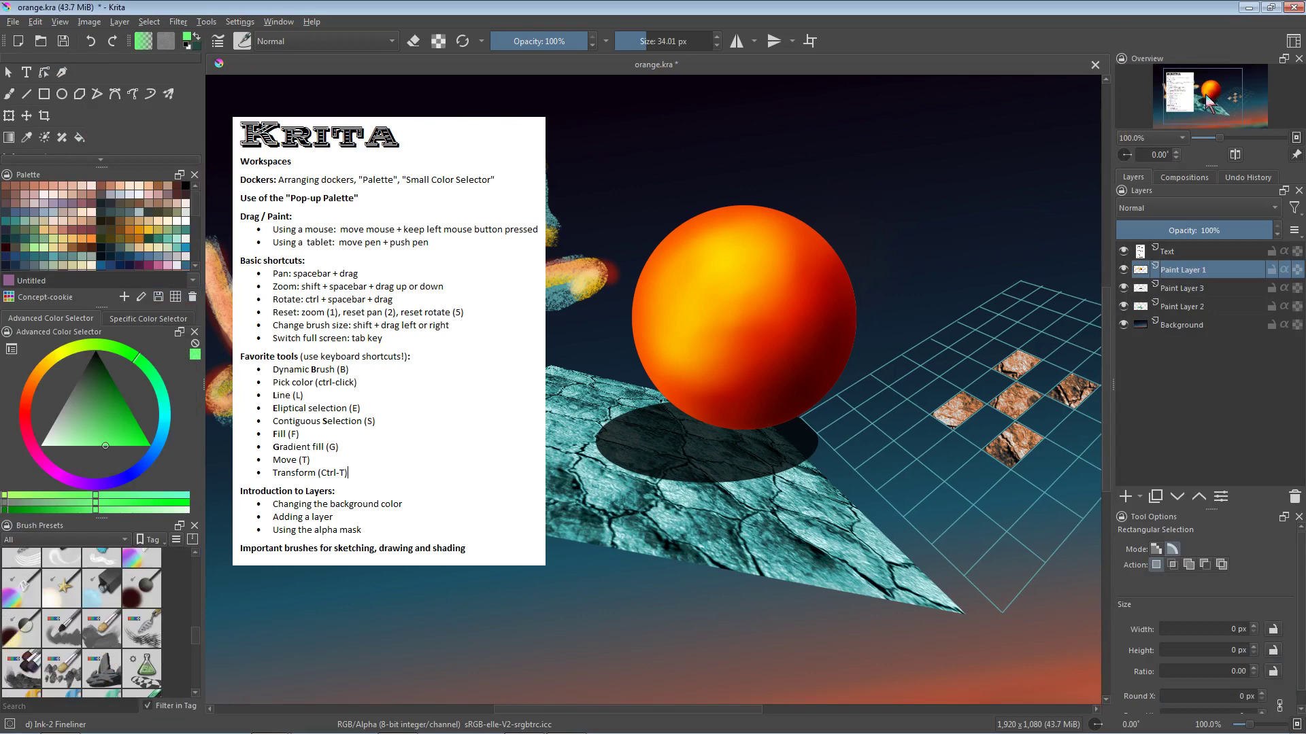
{"action": "mouse_move", "coordinate": [1208, 102]}
{"action": "left_mouse_down"}
{"action": "mouse_move", "coordinate": [1239, 114]}
{"action": "mouse_move", "coordinate": [1217, 112]}
{"action": "left_mouse_up"}
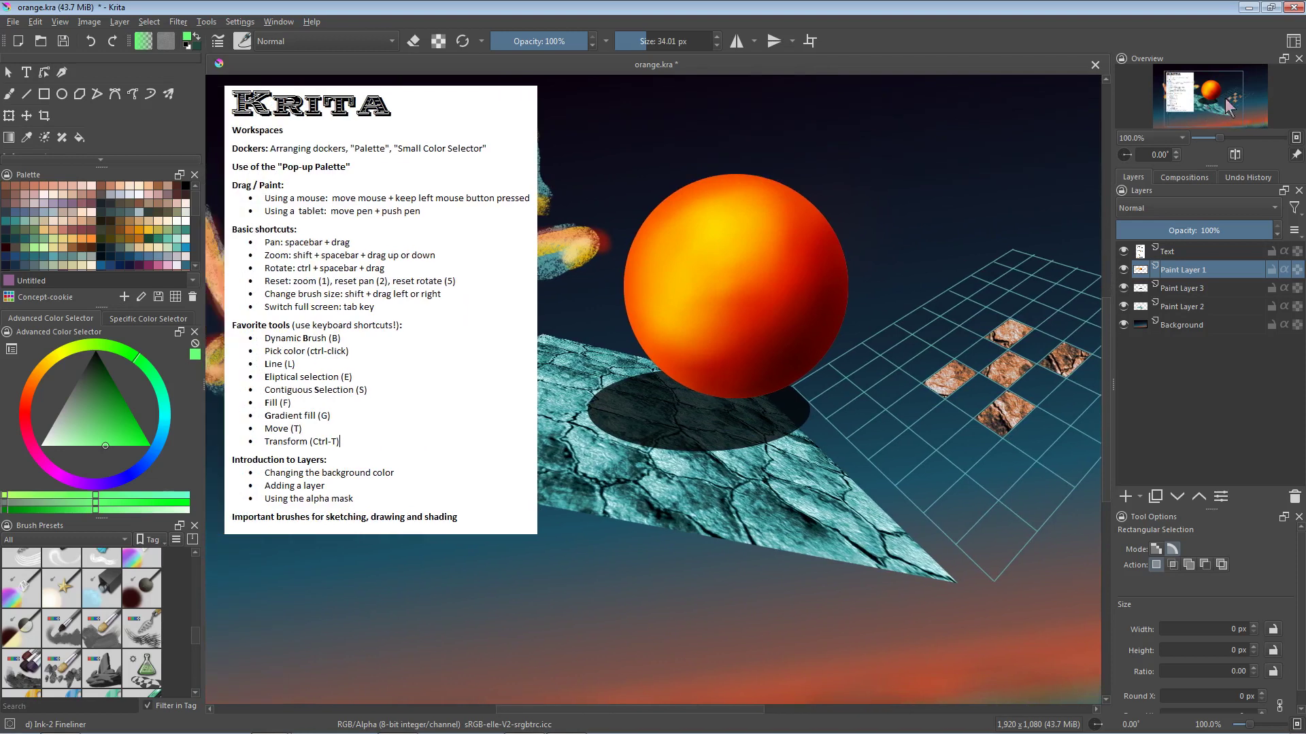
Switch the interface back to the Default workspace and dismiss the workspace chooser
{"action": "left_click", "coordinate": [1293, 41]}
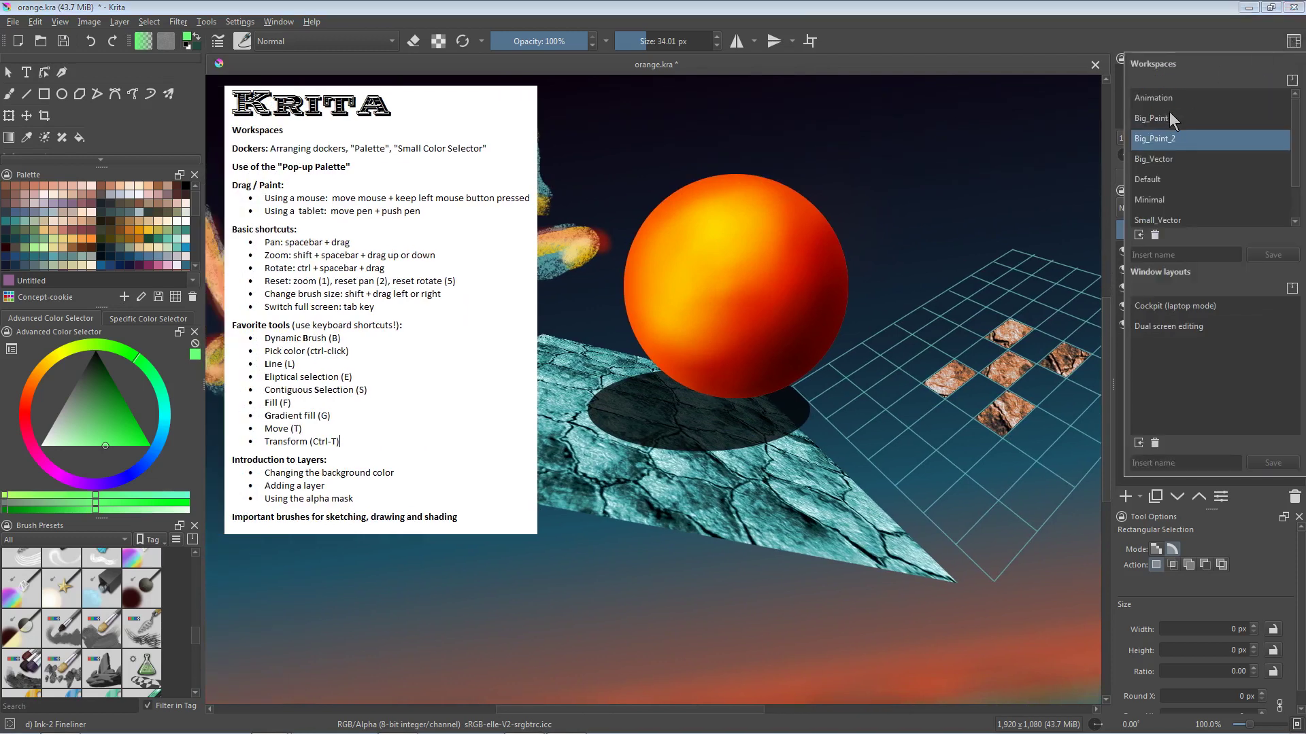
{"action": "left_click", "coordinate": [1160, 180]}
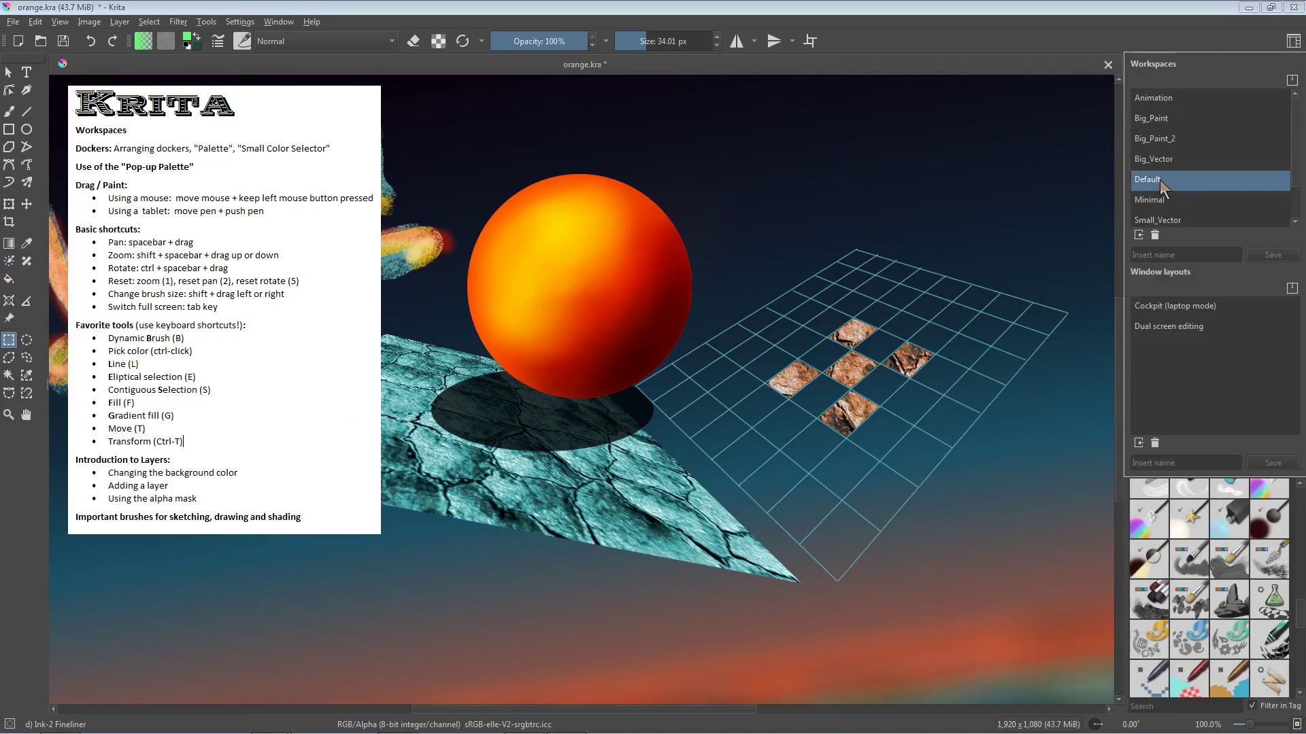
{"action": "left_click", "coordinate": [1099, 27]}
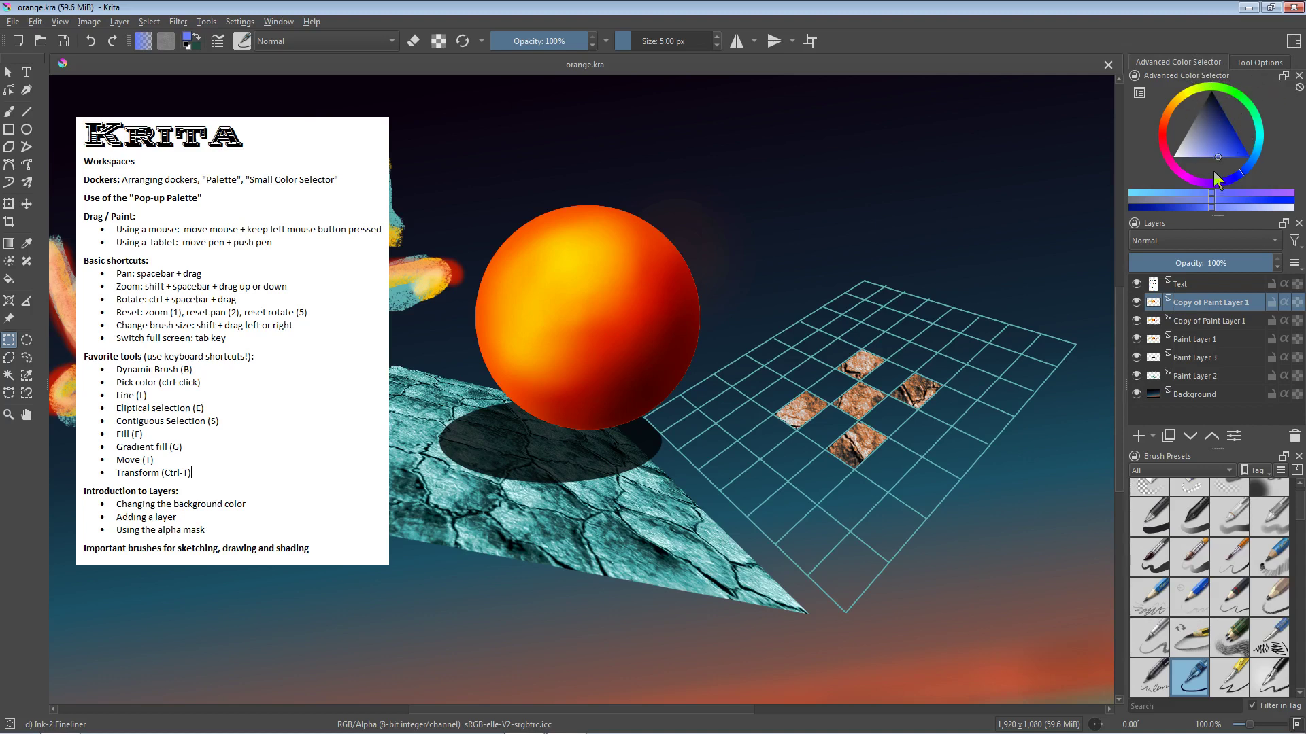
Place the Advanced Color Selector docker between Layers and Brush Presets, and add the Palette docker
{"action": "left_click", "coordinate": [1298, 76]}
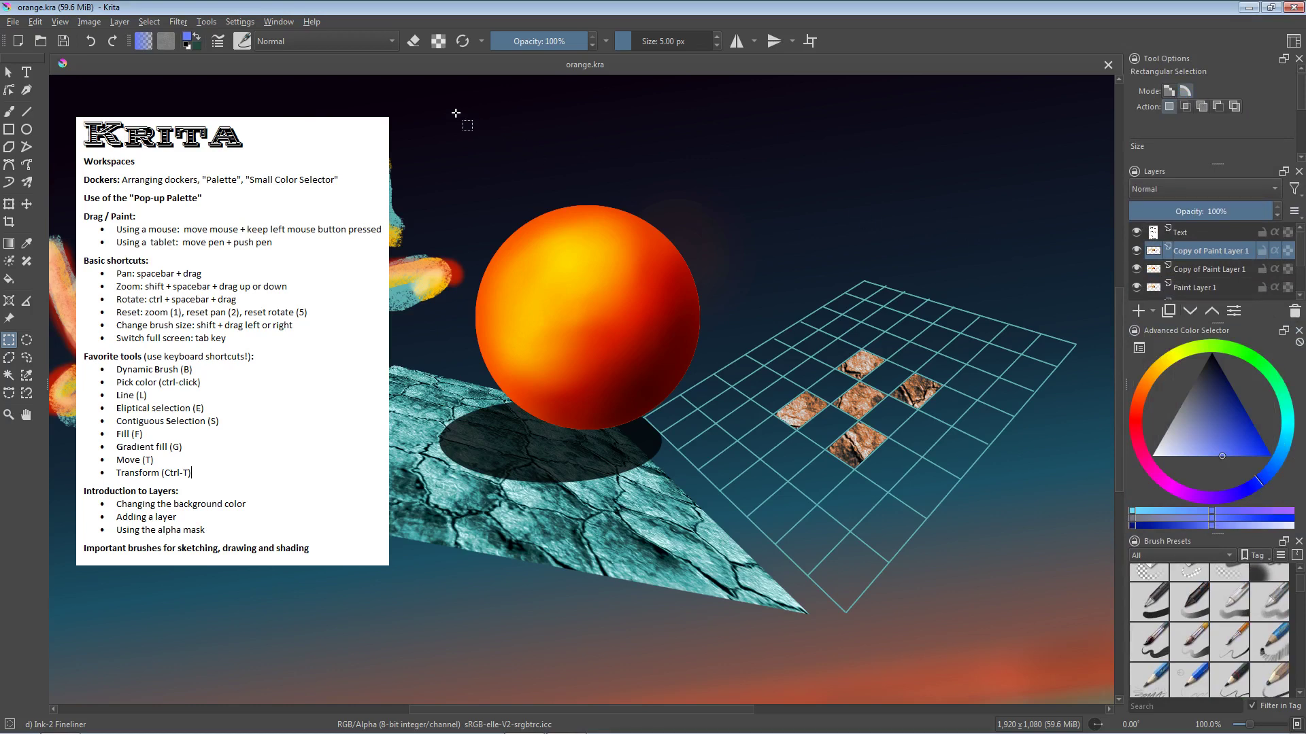
{"action": "left_click", "coordinate": [244, 22]}
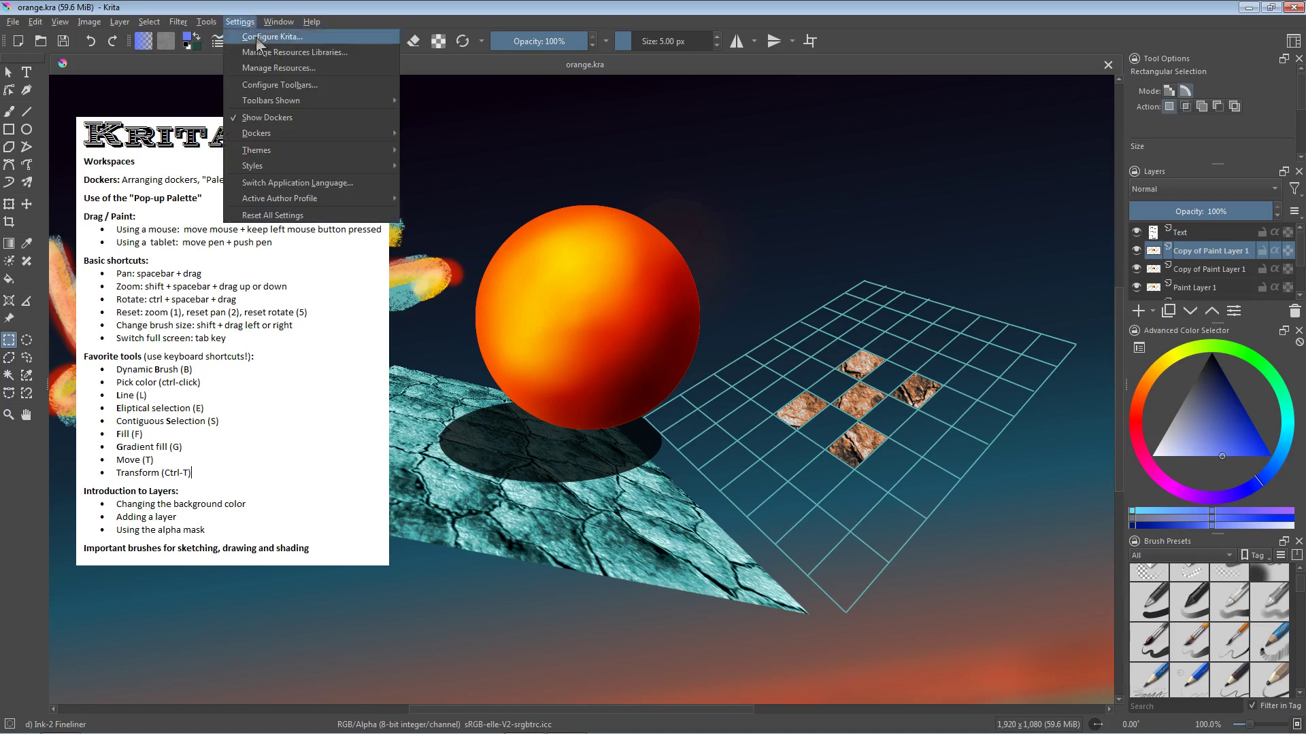
{"action": "mouse_move", "coordinate": [349, 126]}
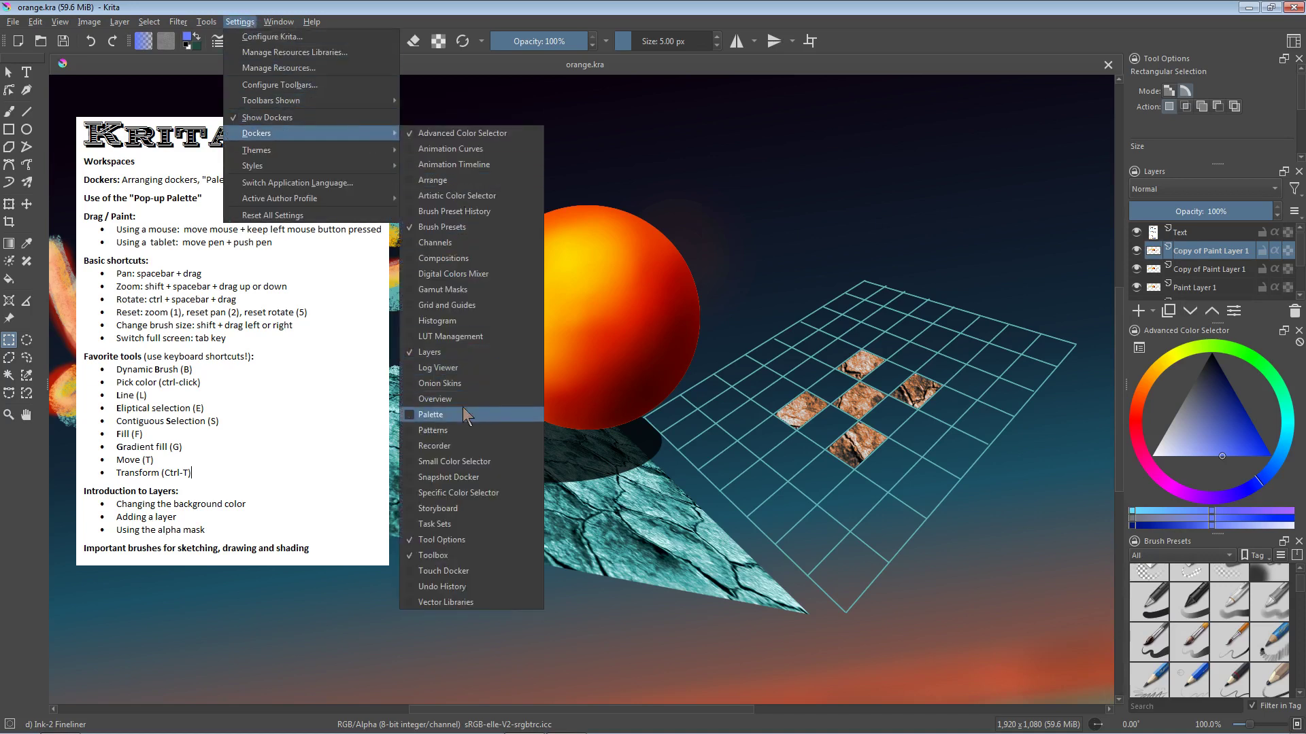
{"action": "left_click", "coordinate": [411, 414]}
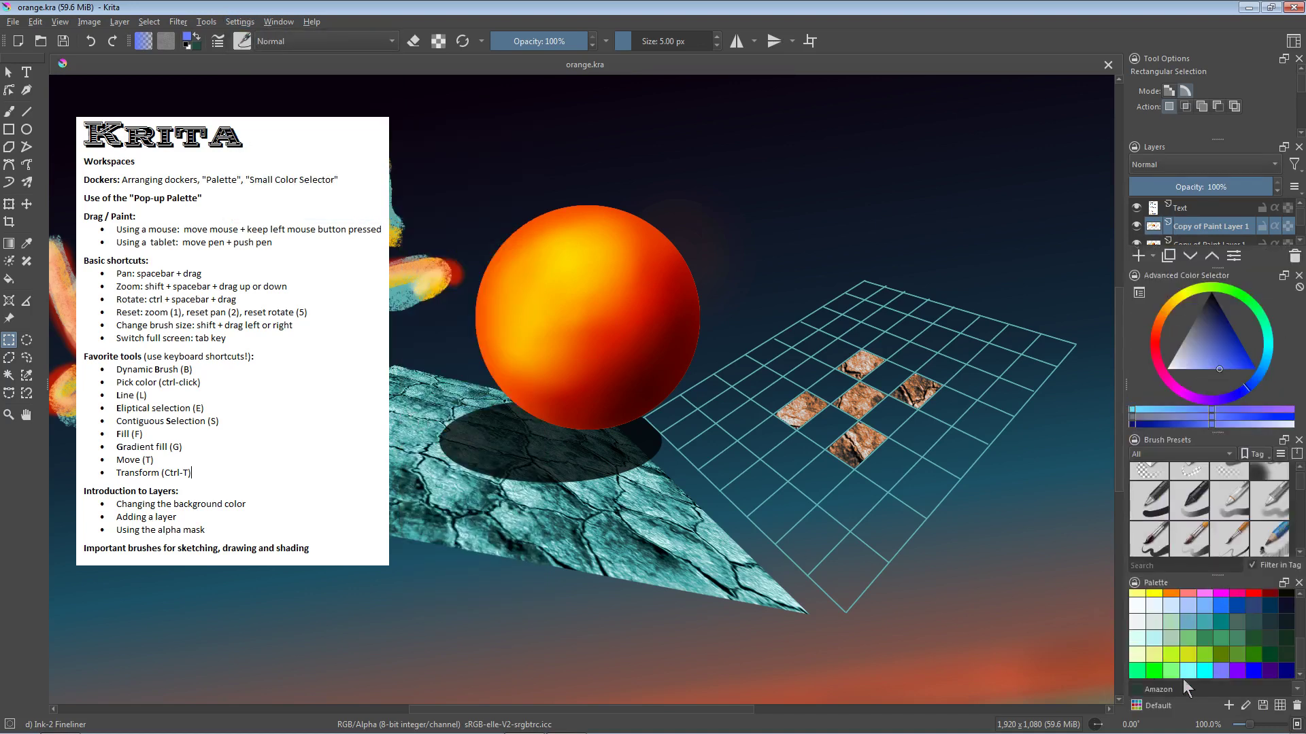
{"action": "left_click_drag", "start_coordinate": [1300, 654], "coordinate": [1299, 609]}
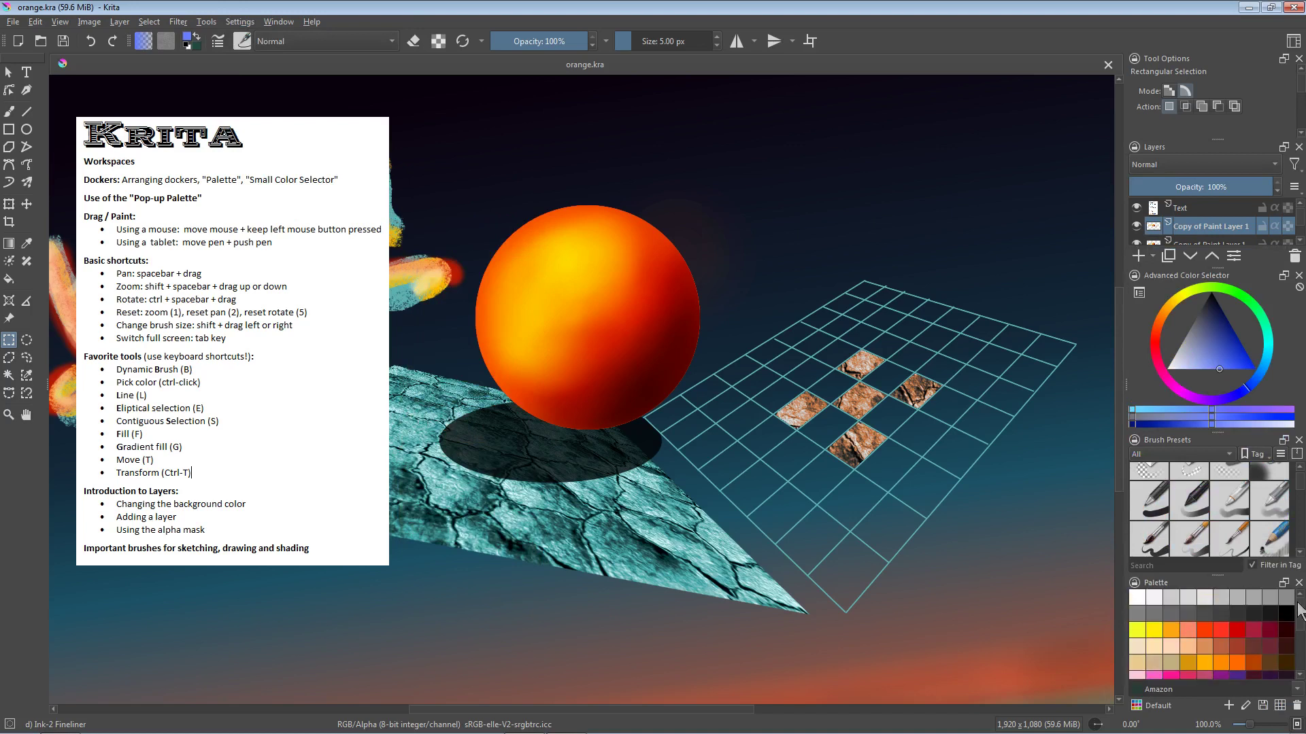
Add the Small Color Selector docker and choose a magenta hue in it
{"action": "left_click", "coordinate": [247, 26]}
{"action": "mouse_move", "coordinate": [286, 135]}
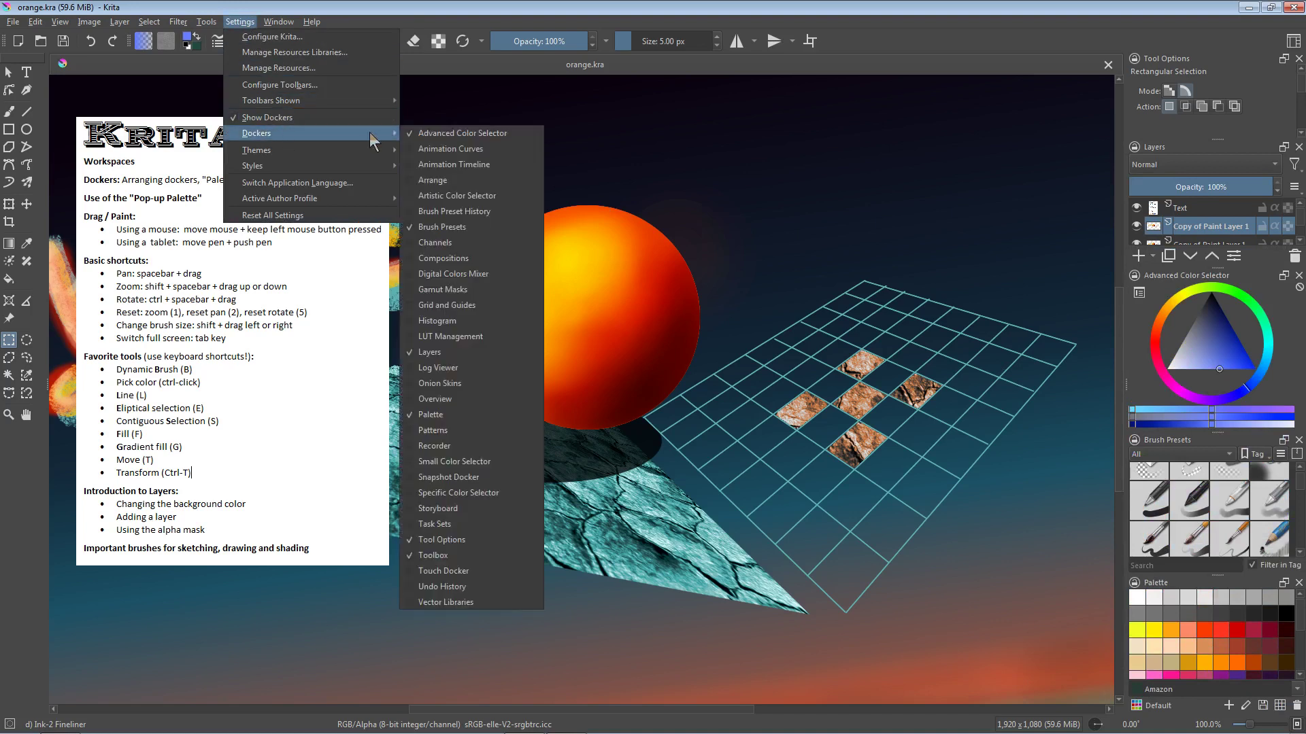
{"action": "left_click", "coordinate": [479, 462]}
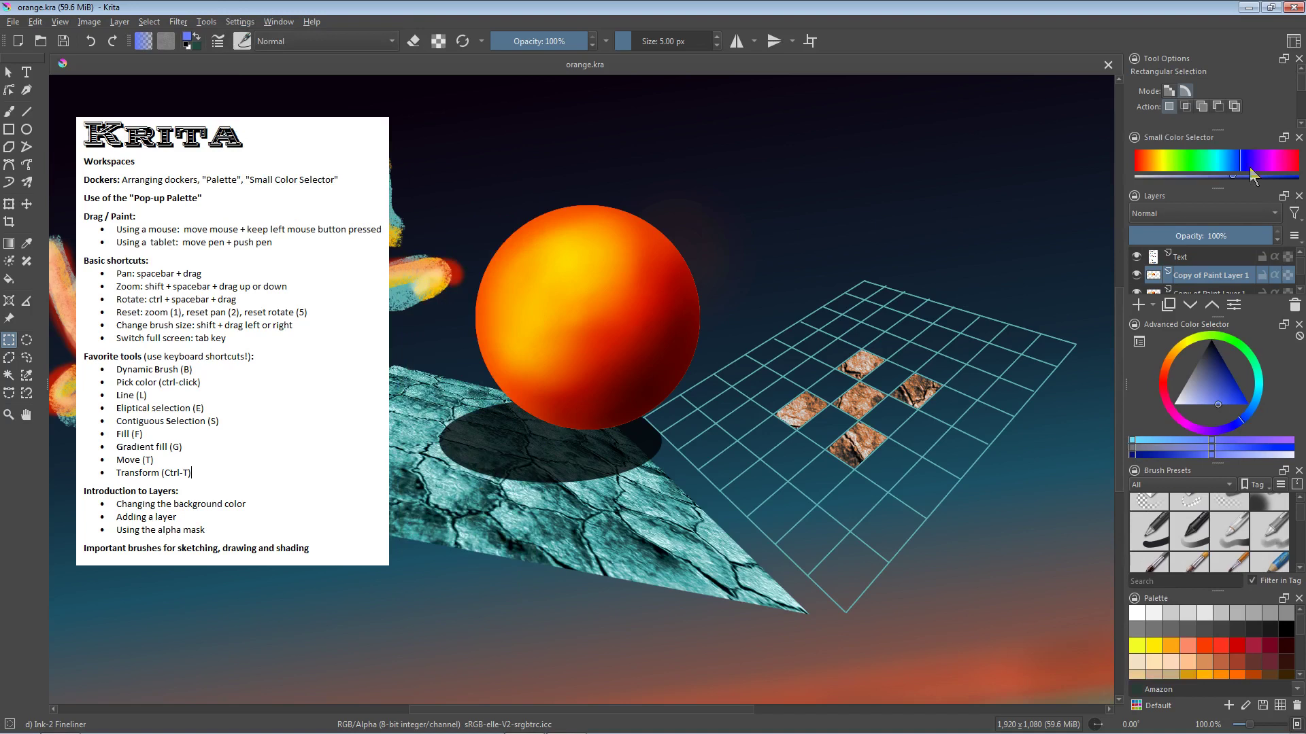
{"action": "left_click_drag", "start_coordinate": [1238, 164], "coordinate": [1169, 170]}
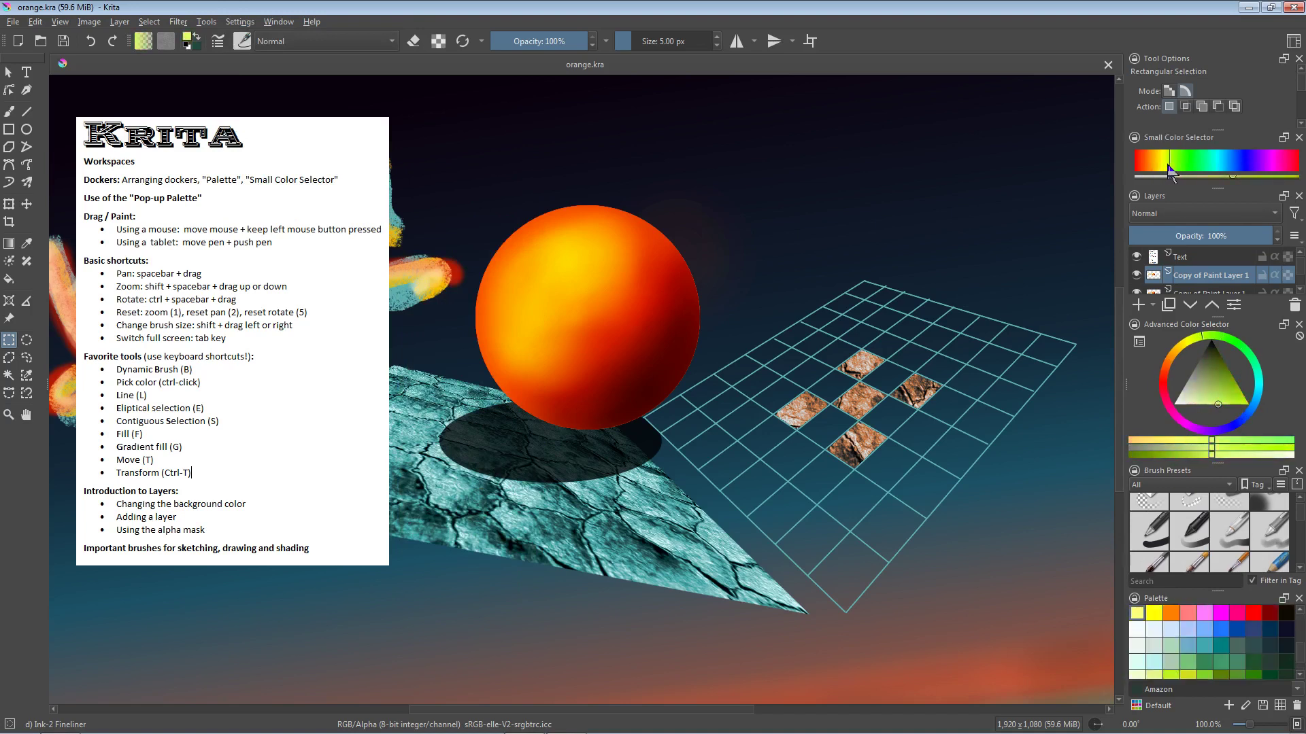
{"action": "left_click", "coordinate": [1272, 162]}
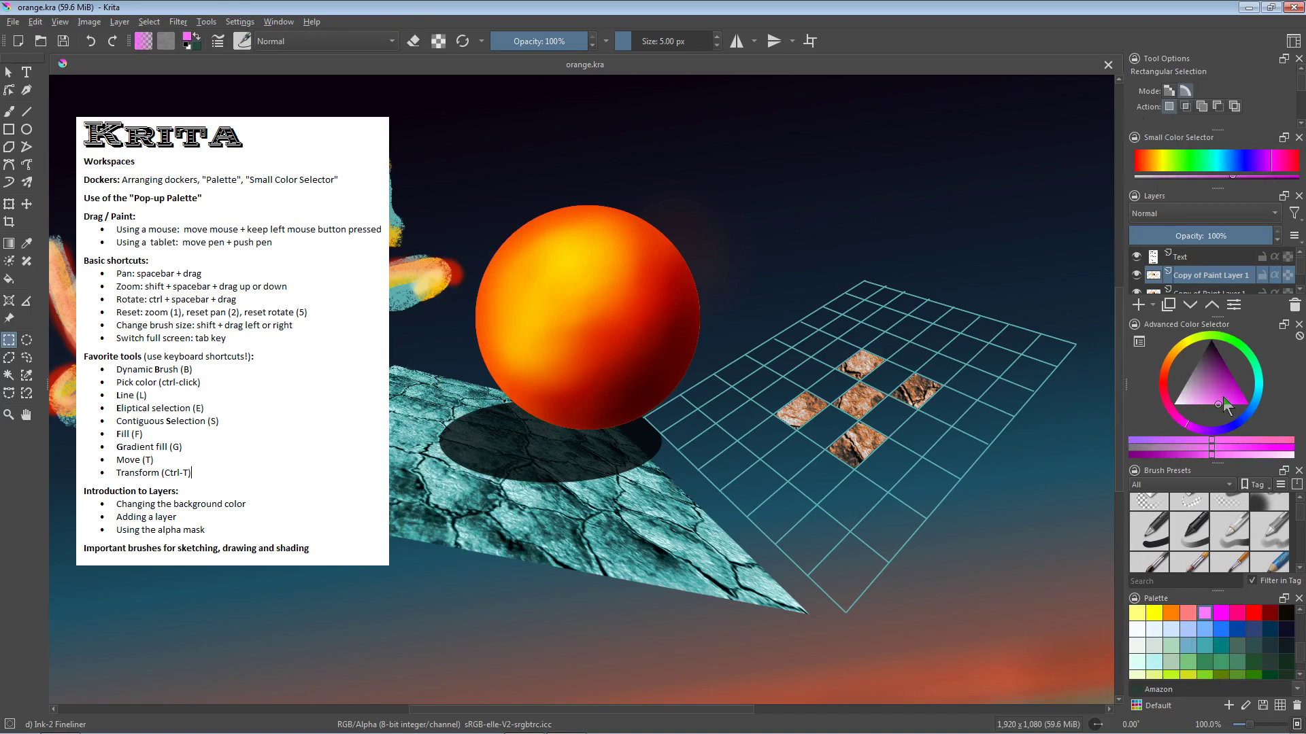
Save the current docker arrangement as the workspace MyLayout, overwriting the existing one
{"action": "left_click", "coordinate": [1294, 42]}
{"action": "double_click", "coordinate": [1175, 257]}
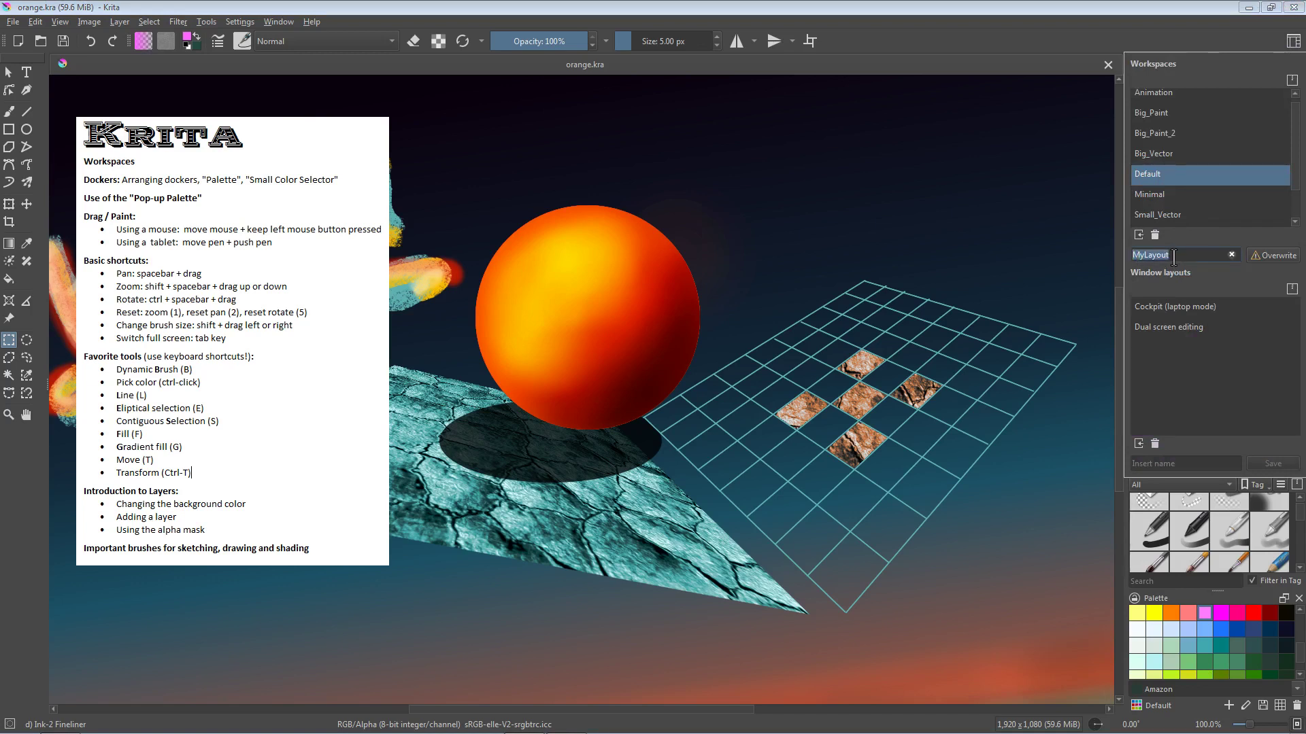
{"action": "left_click", "coordinate": [1267, 256]}
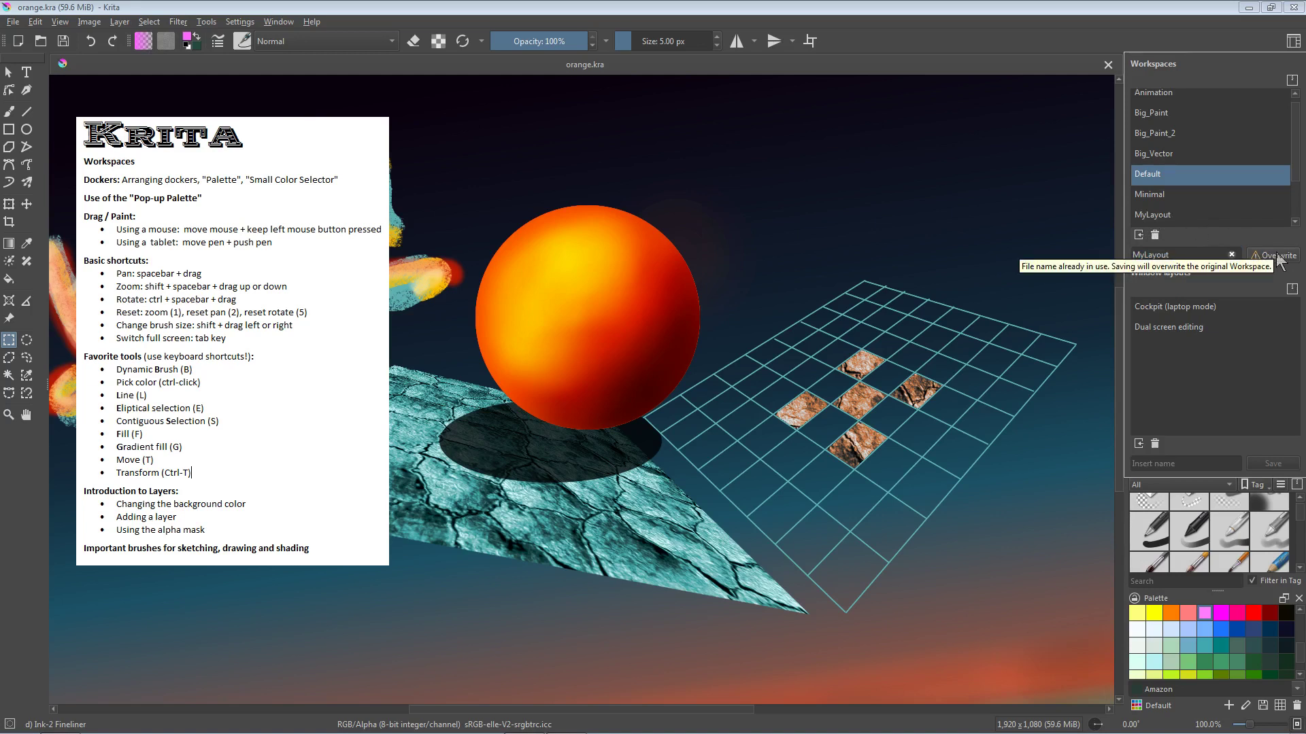
Test the saved layout by switching to the Big_Paint workspace and back to MyLayout
{"action": "left_click", "coordinate": [1183, 112]}
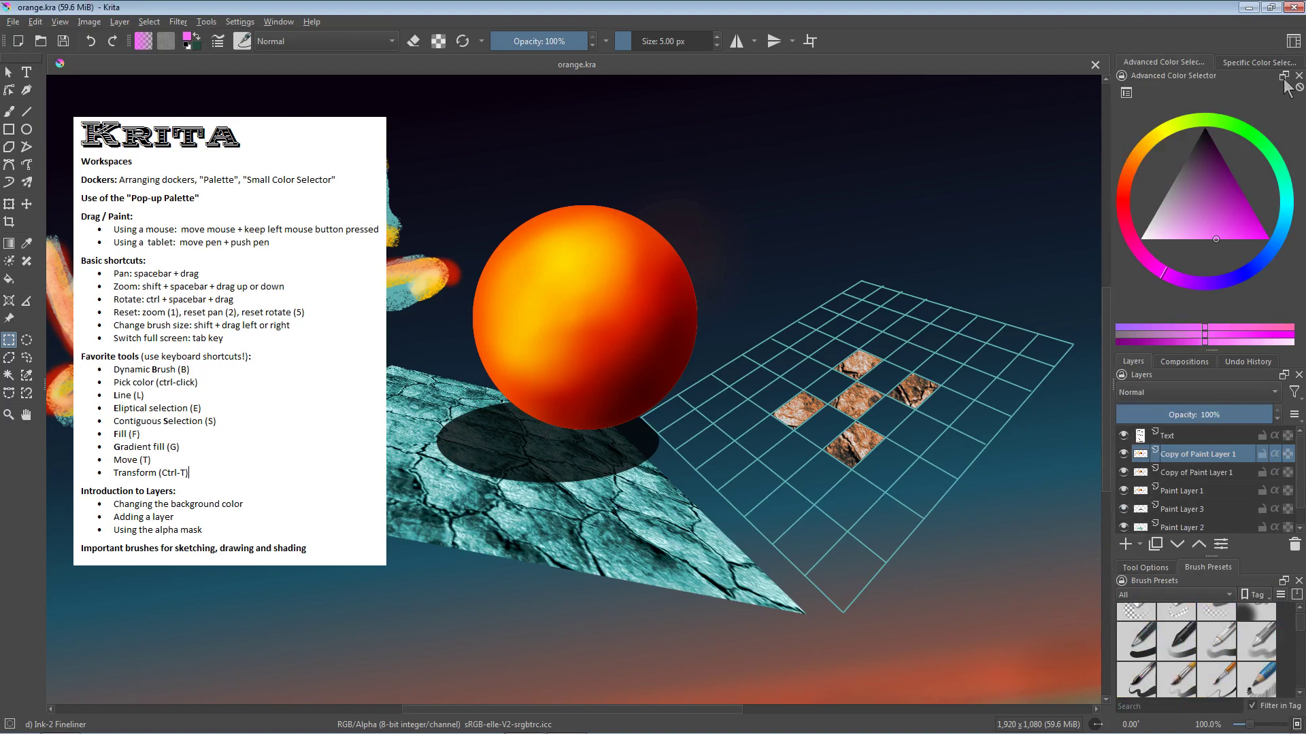
{"action": "left_click", "coordinate": [1294, 44]}
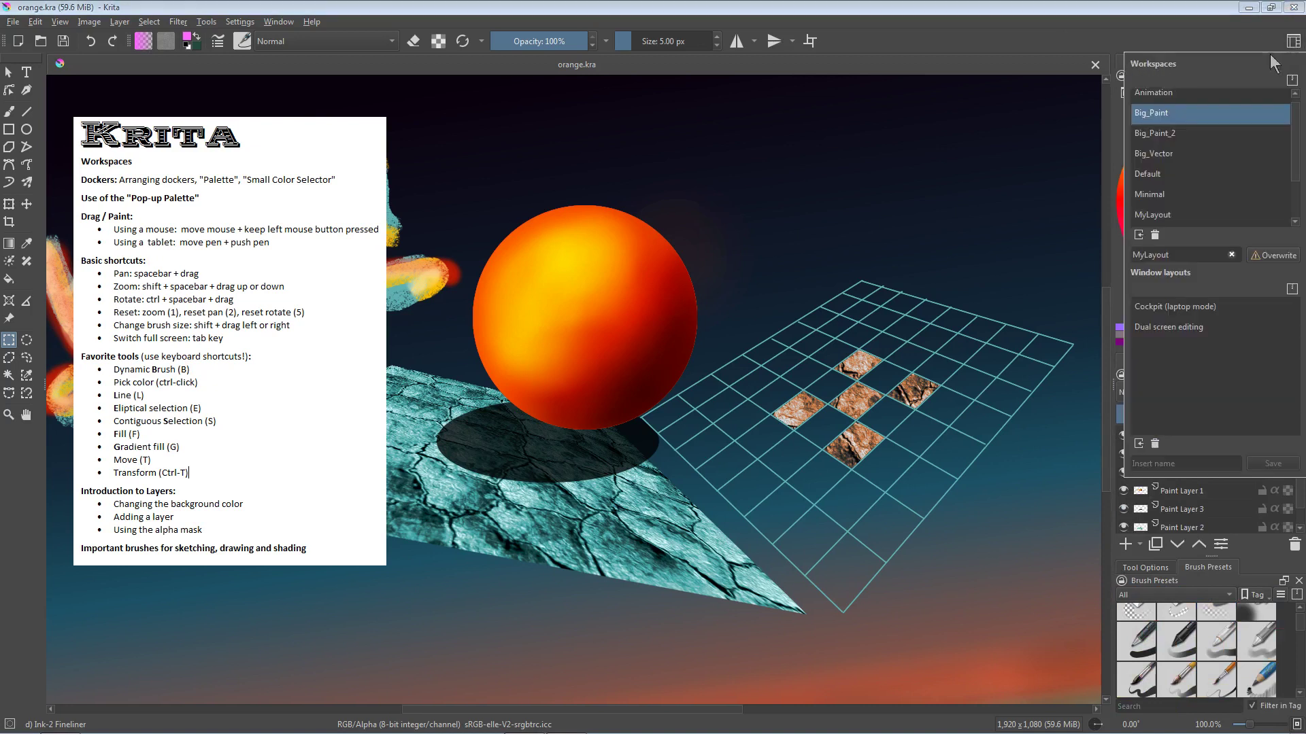
{"action": "left_click", "coordinate": [1161, 215]}
{"action": "left_click", "coordinate": [1097, 31]}
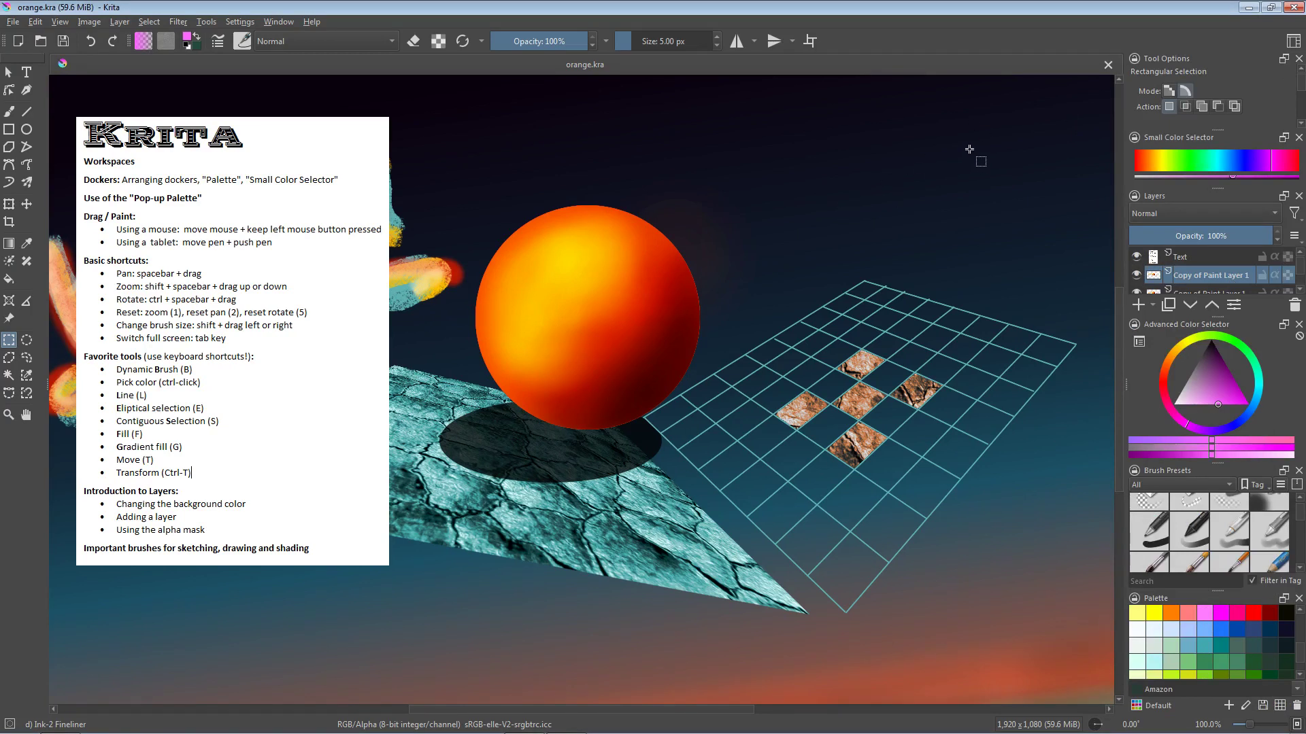
Switch to the Default workspace
{"action": "left_click", "coordinate": [1294, 42]}
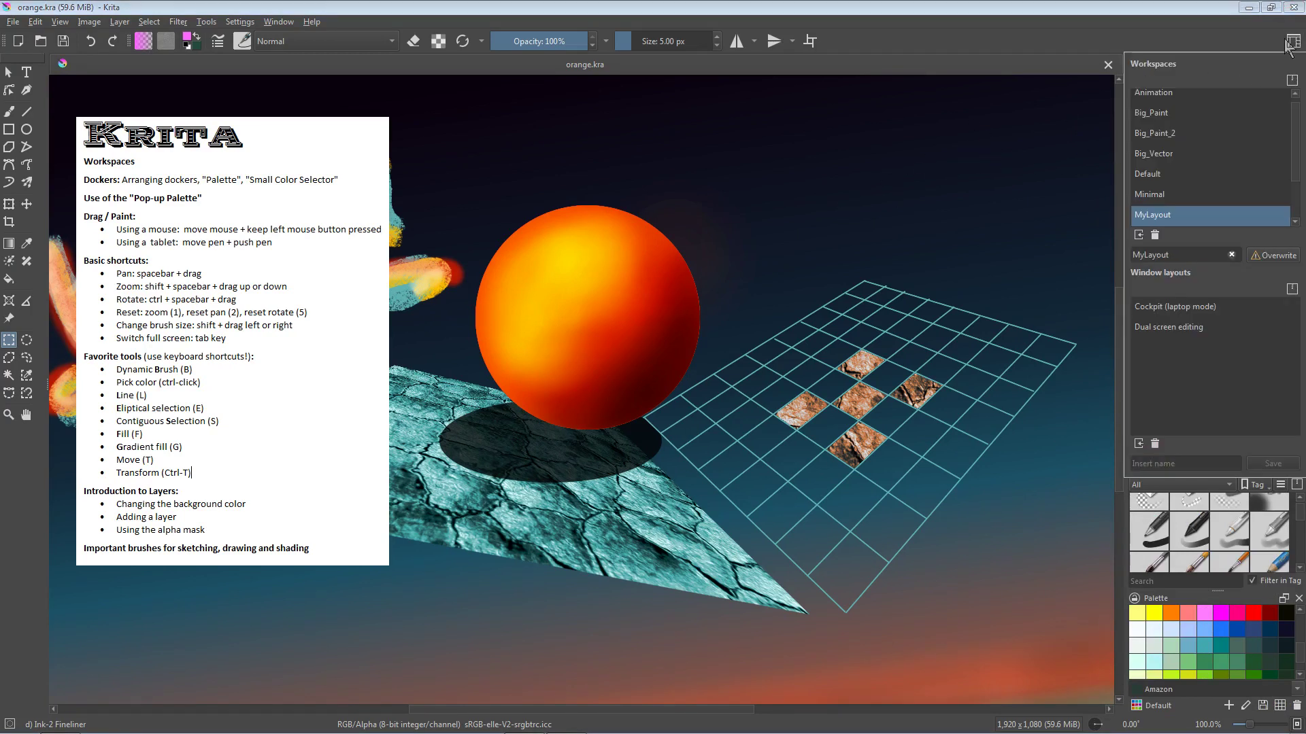
{"action": "left_click", "coordinate": [1153, 173]}
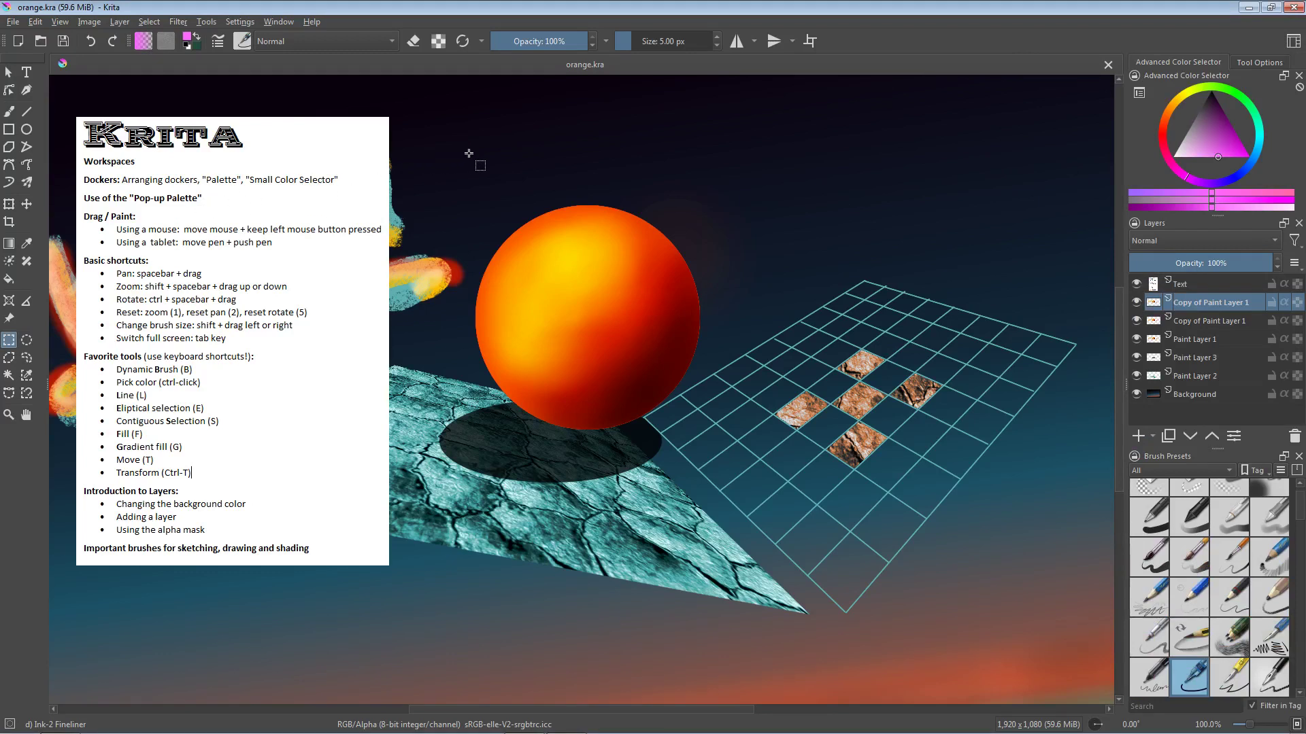
Try out several colors and hues in the pop-up palette, ending on a mid-grey
{"action": "key", "text": "b"}
{"action": "right_click", "coordinate": [537, 167]}
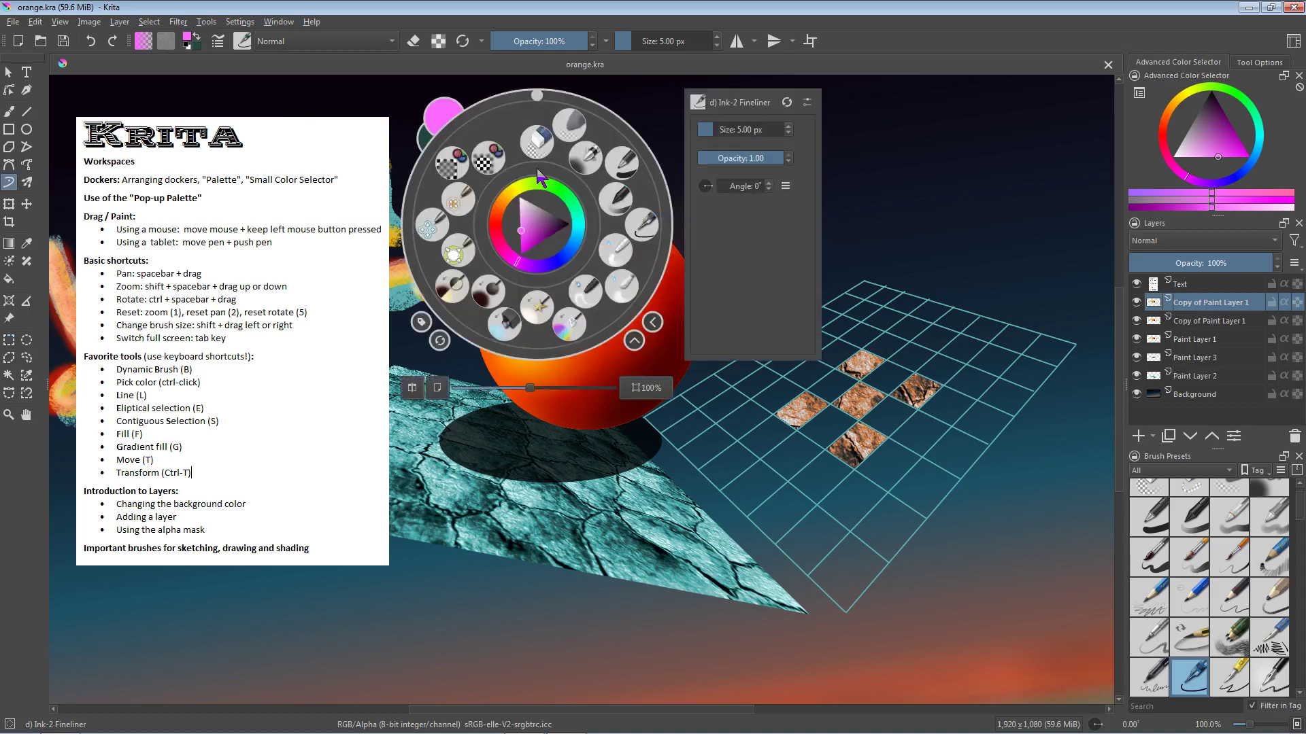
{"action": "left_click", "coordinate": [543, 227]}
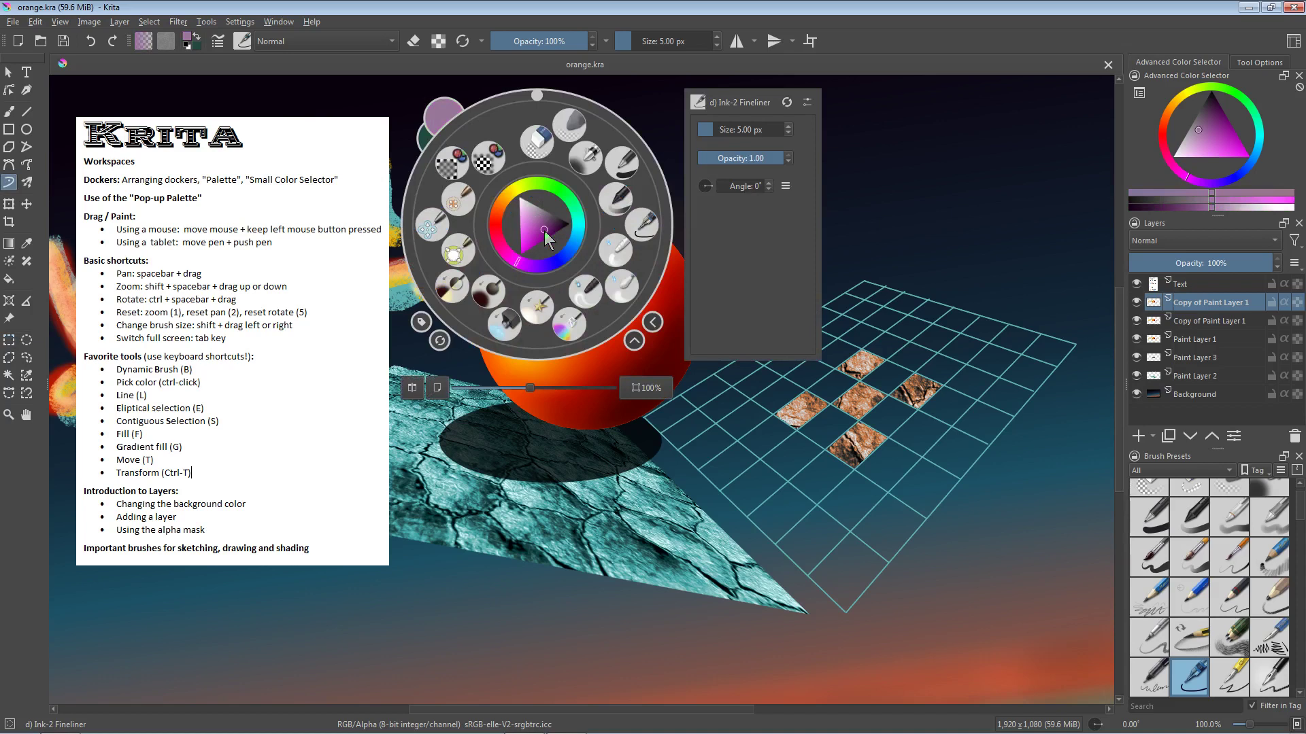
{"action": "left_click", "coordinate": [521, 196]}
{"action": "mouse_move", "coordinate": [521, 196]}
{"action": "left_mouse_down"}
{"action": "mouse_move", "coordinate": [502, 246]}
{"action": "mouse_move", "coordinate": [512, 259]}
{"action": "left_mouse_up"}
{"action": "left_click", "coordinate": [509, 238]}
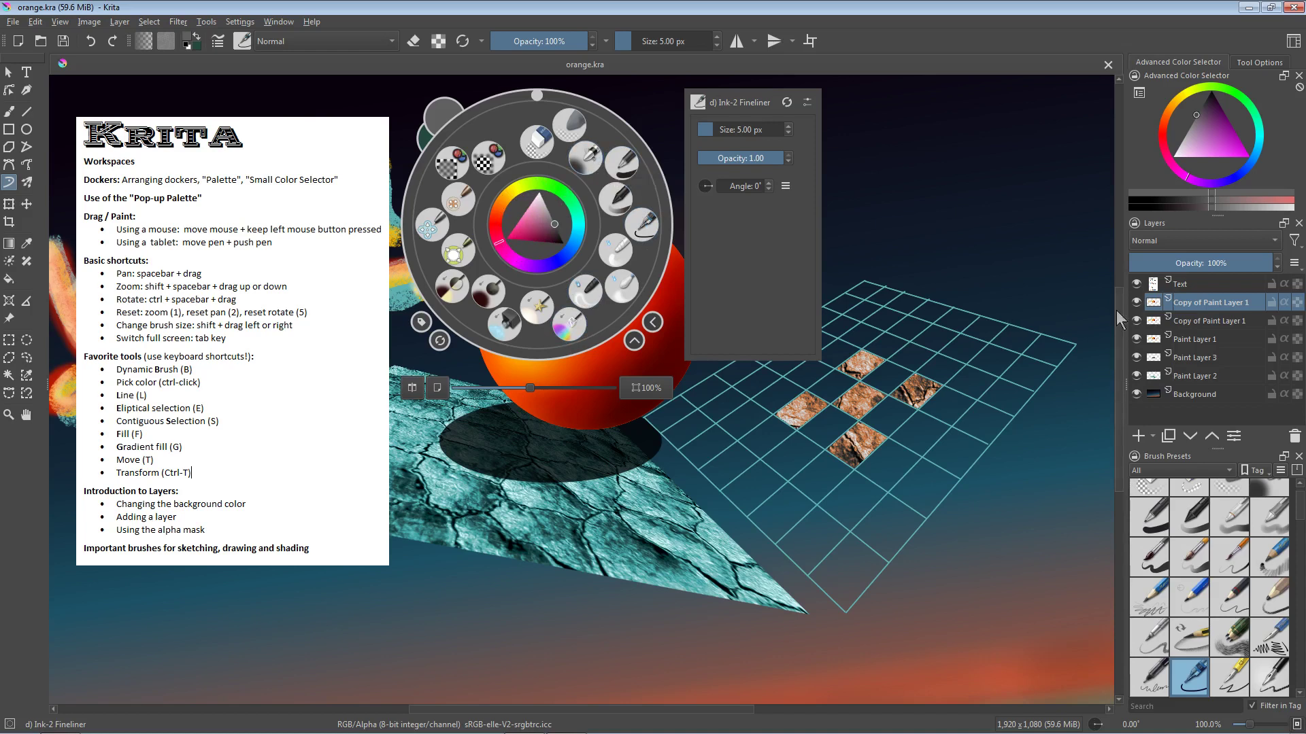
Filter the brush presets to the My Favorites tag and dismiss the pop-up palette
{"action": "left_click", "coordinate": [1231, 470]}
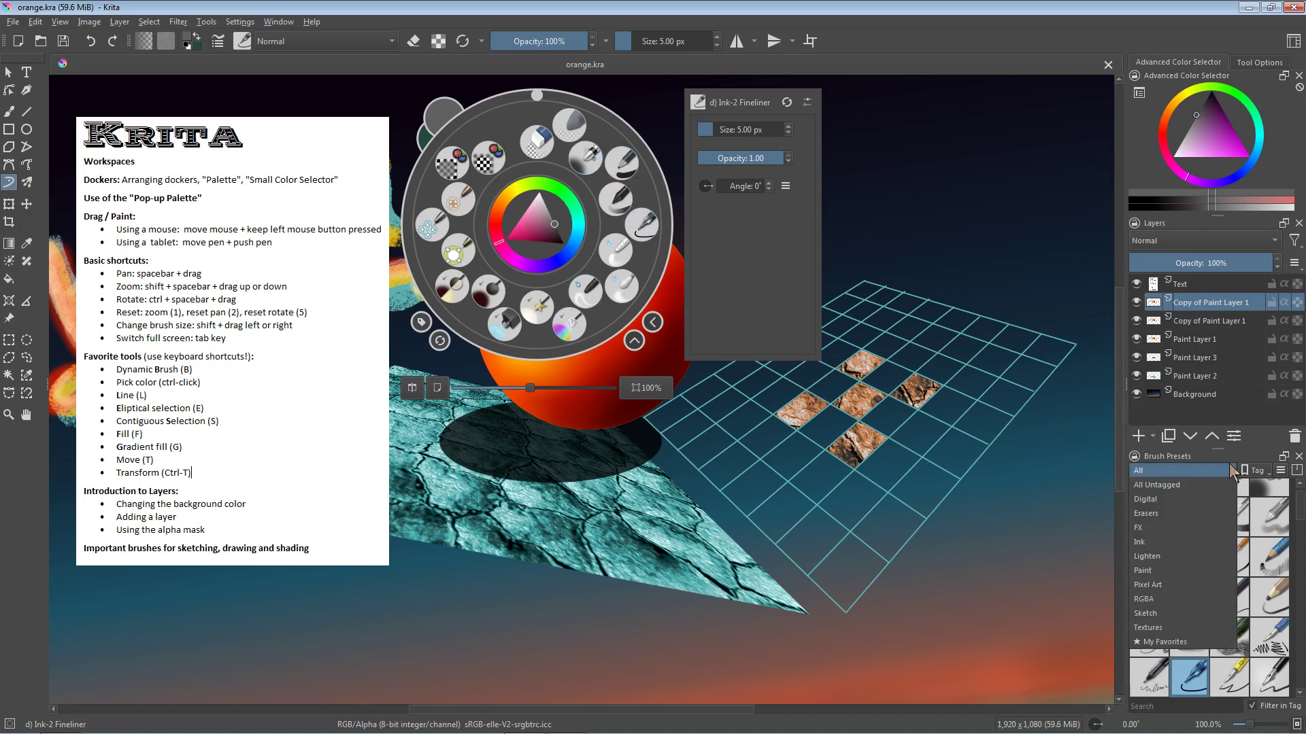
{"action": "left_click", "coordinate": [1154, 642]}
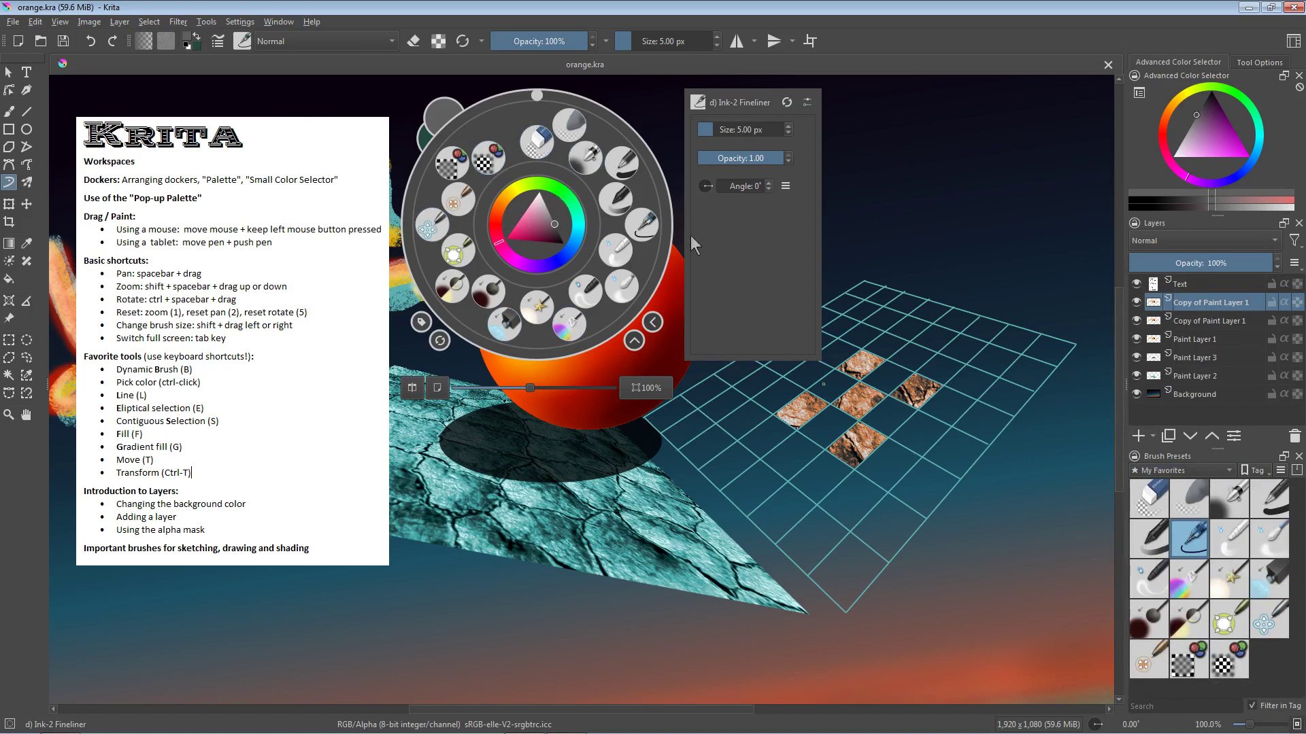
{"action": "left_click", "coordinate": [661, 133]}
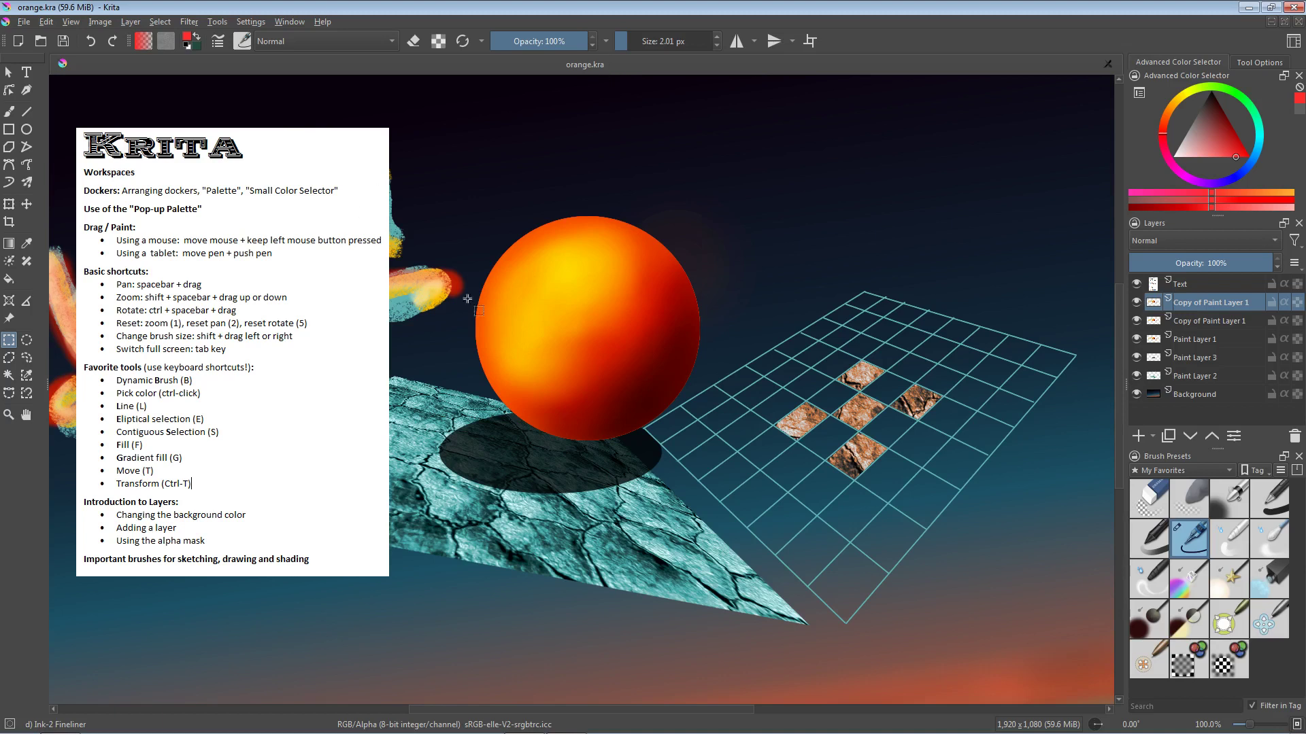
Hide the Text layer and show it again
{"action": "left_click", "coordinate": [1137, 284]}
{"action": "left_click", "coordinate": [1137, 284]}
Create a new 1920 × 1080 px RGB/Alpha document with a resolution of 300 pixels per inch
{"action": "left_click", "coordinate": [24, 23]}
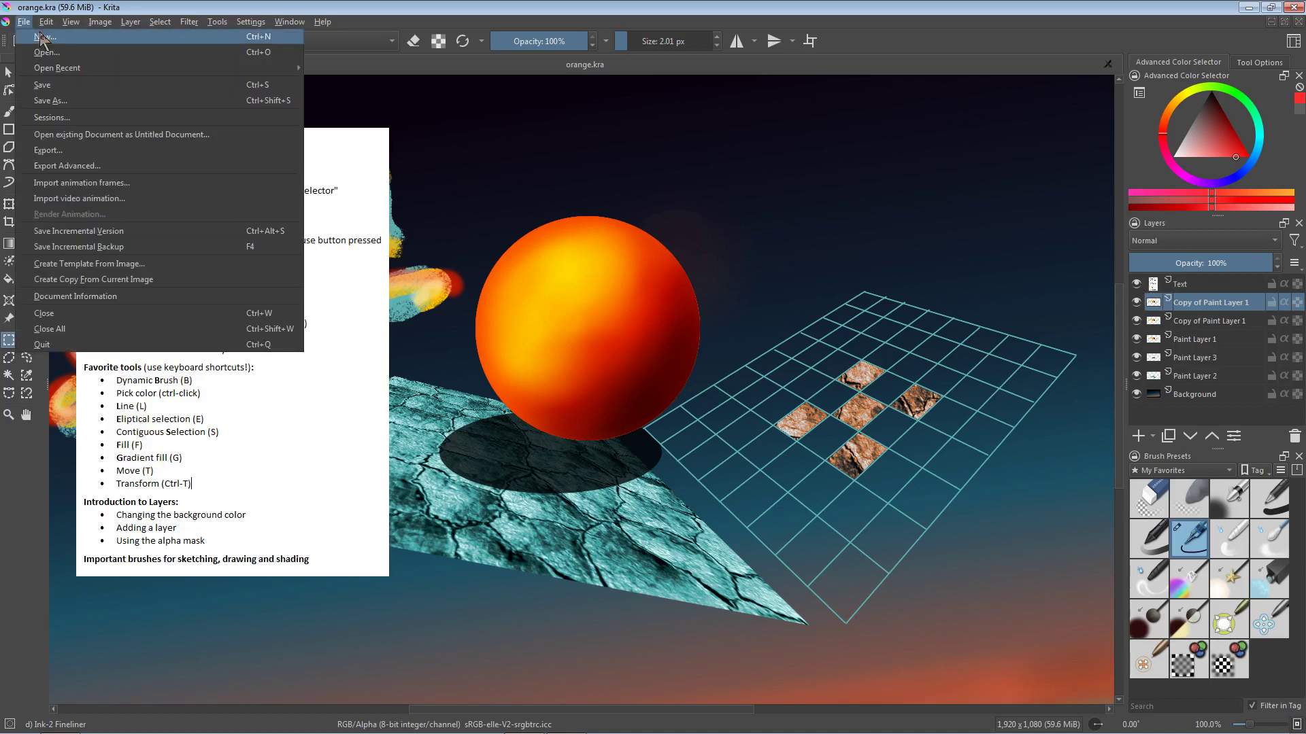
{"action": "left_click", "coordinate": [45, 37]}
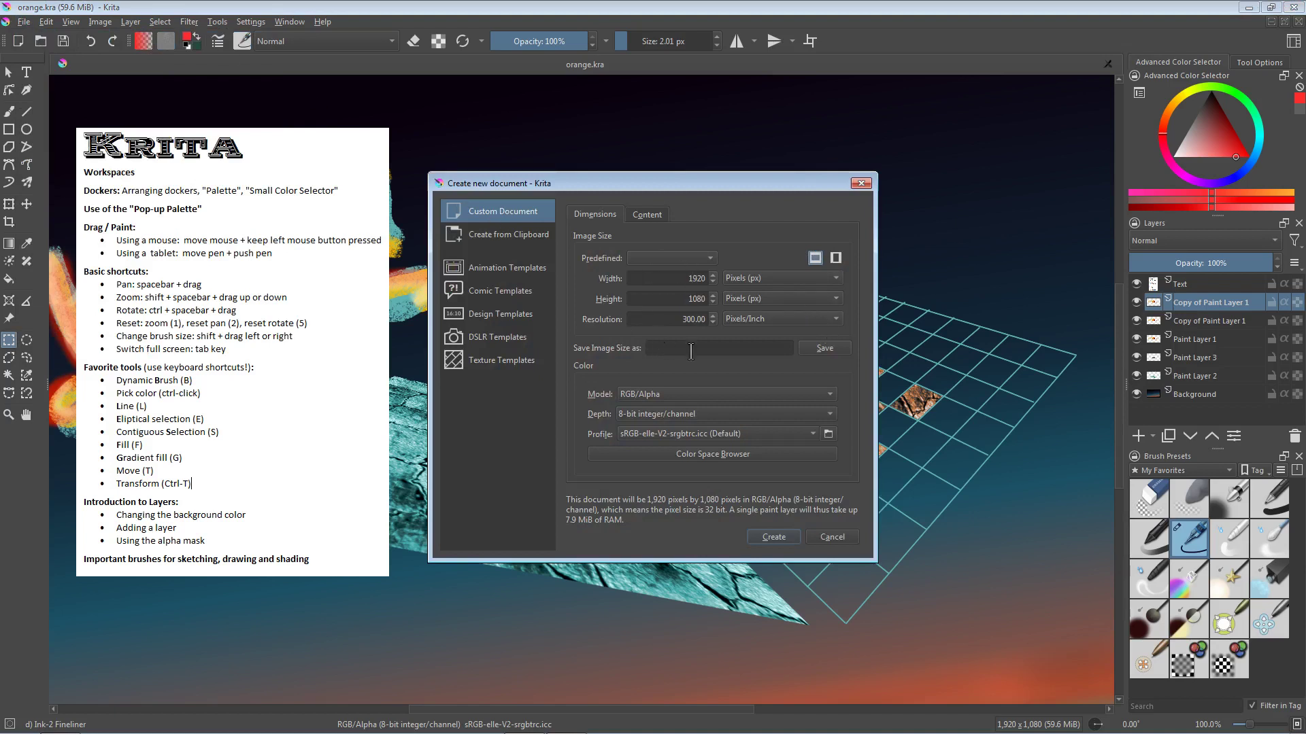
{"action": "left_click", "coordinate": [782, 541]}
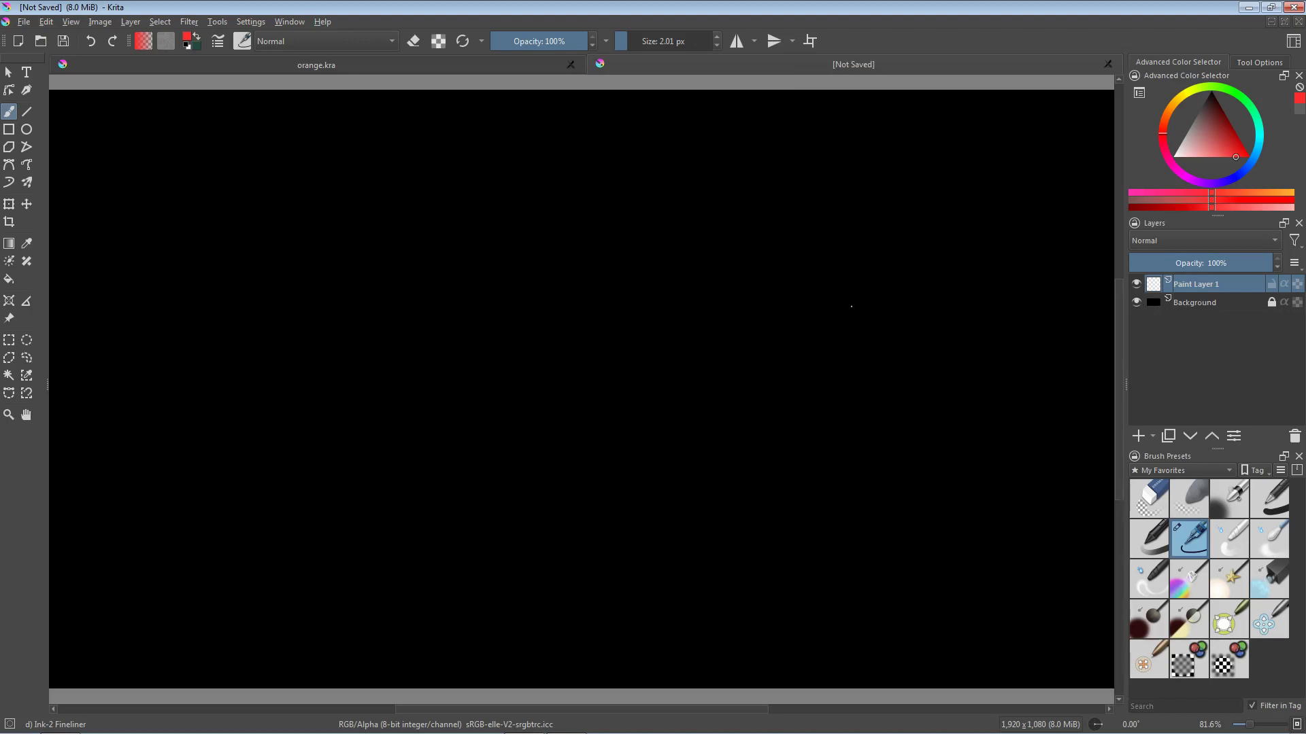
Make Paint Layer 1 the active layer and hide the Background layer
{"action": "left_click", "coordinate": [1202, 308]}
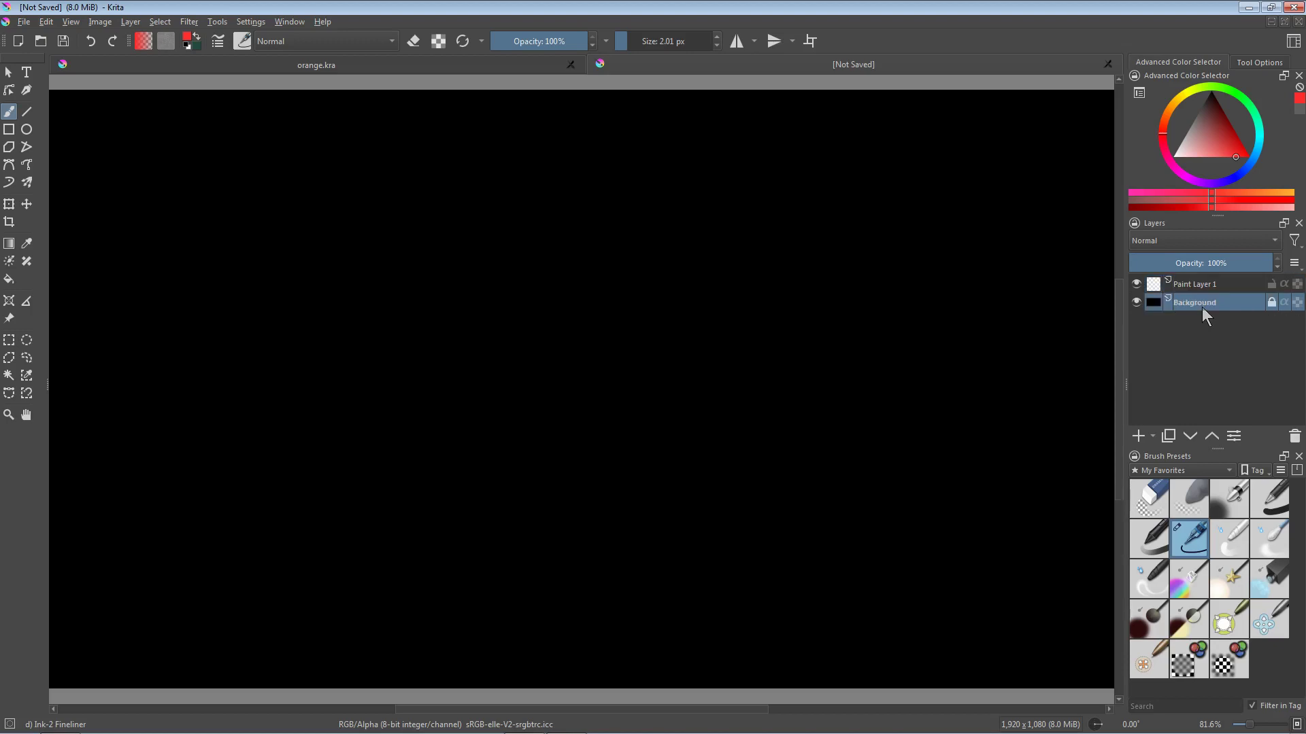
{"action": "left_click", "coordinate": [1202, 284]}
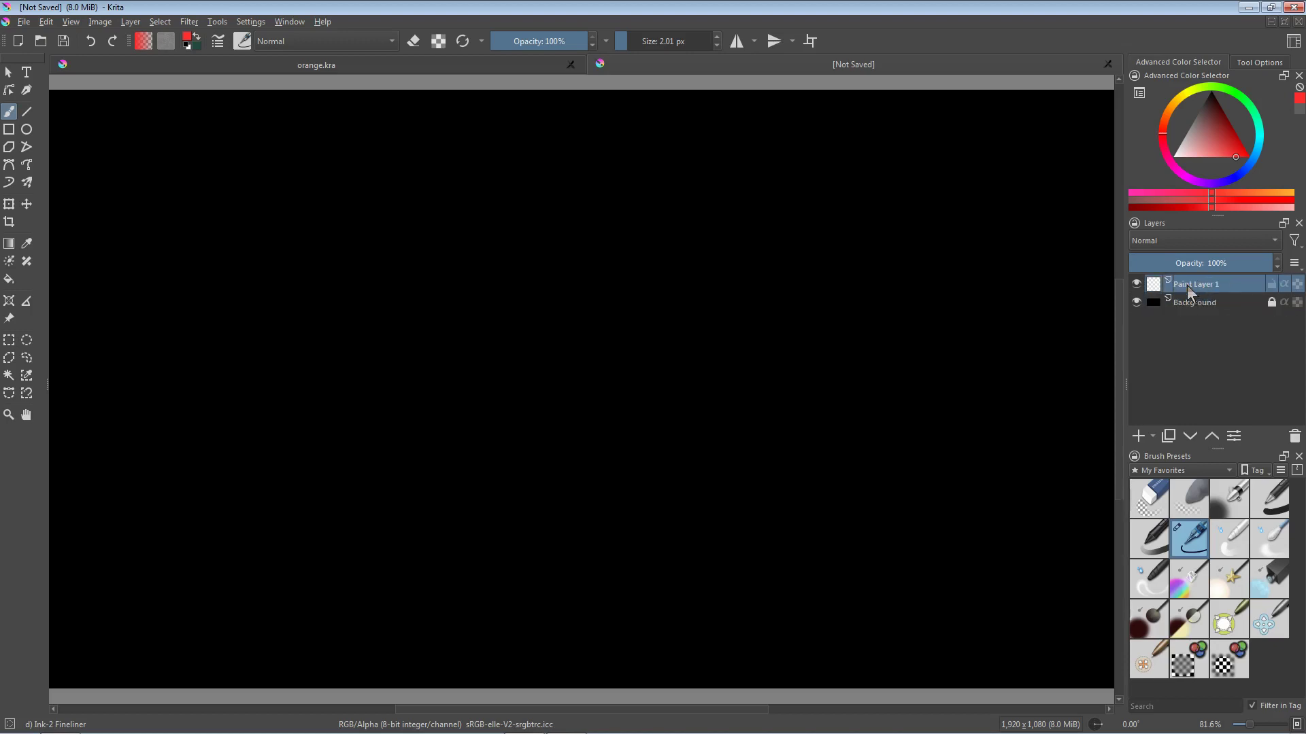
{"action": "left_click", "coordinate": [1136, 303]}
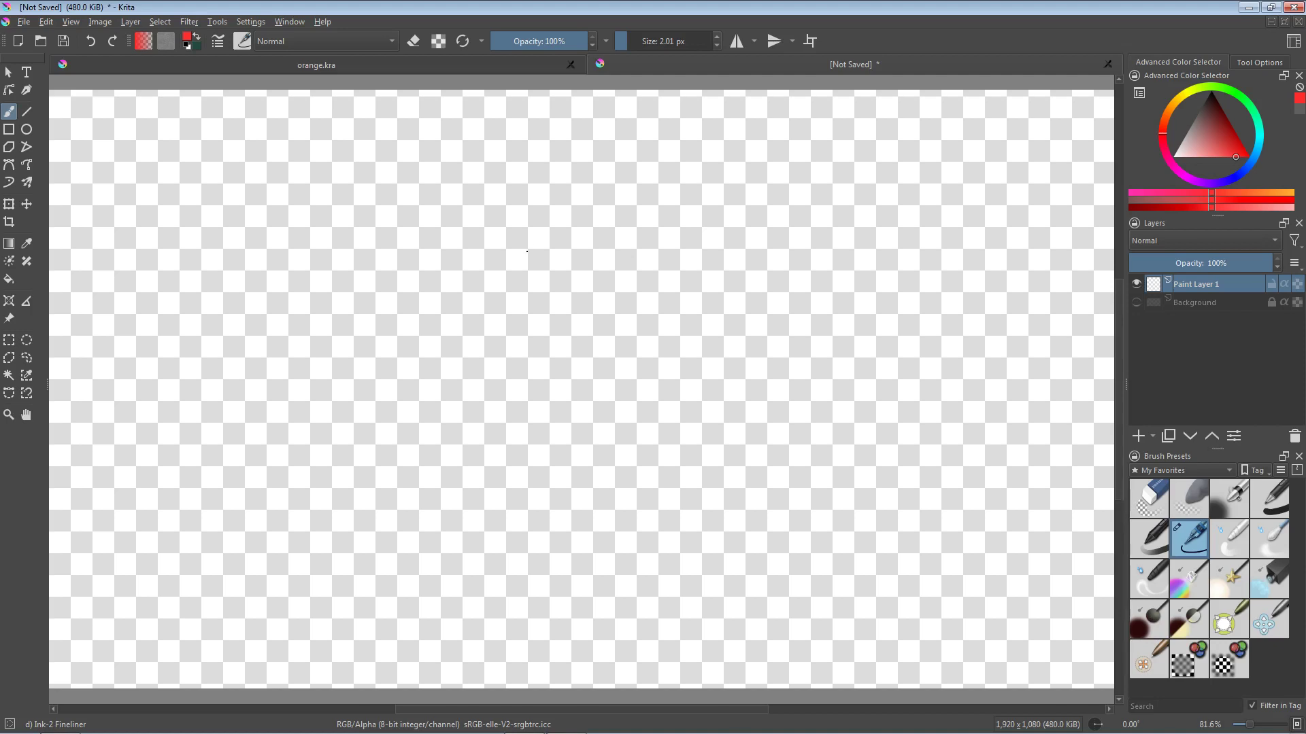
Choose a mid-grey color and the Ink-2 Fineliner brush in the pop-up palette
{"action": "right_click", "coordinate": [530, 282]}
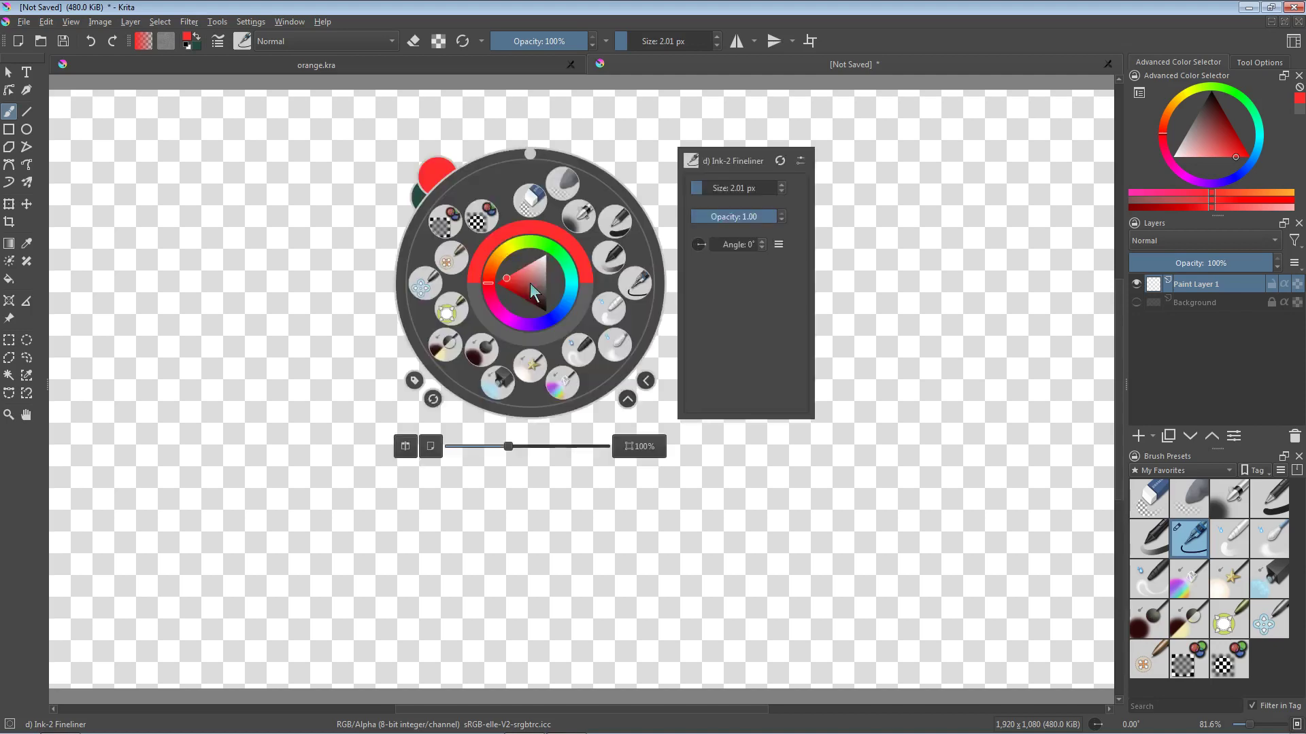
{"action": "left_click_drag", "start_coordinate": [529, 283], "coordinate": [549, 313]}
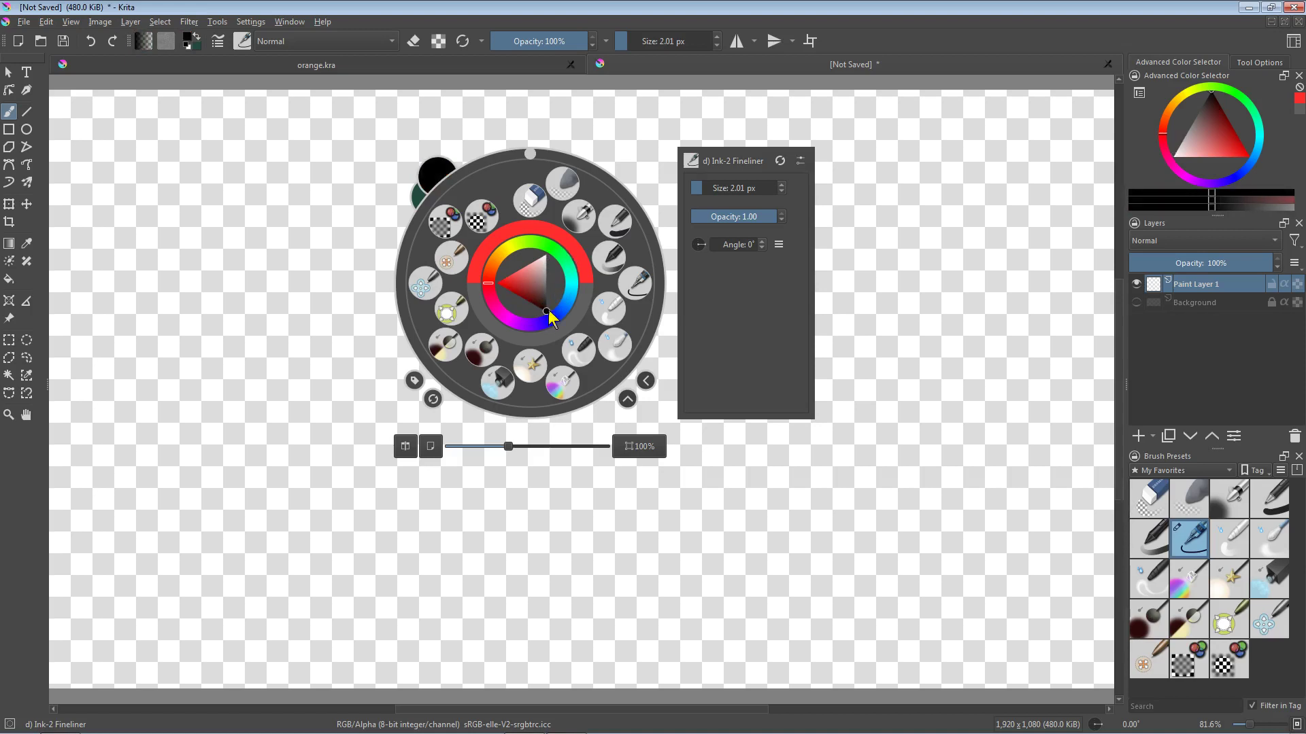
{"action": "left_click_drag", "start_coordinate": [543, 292], "coordinate": [561, 289]}
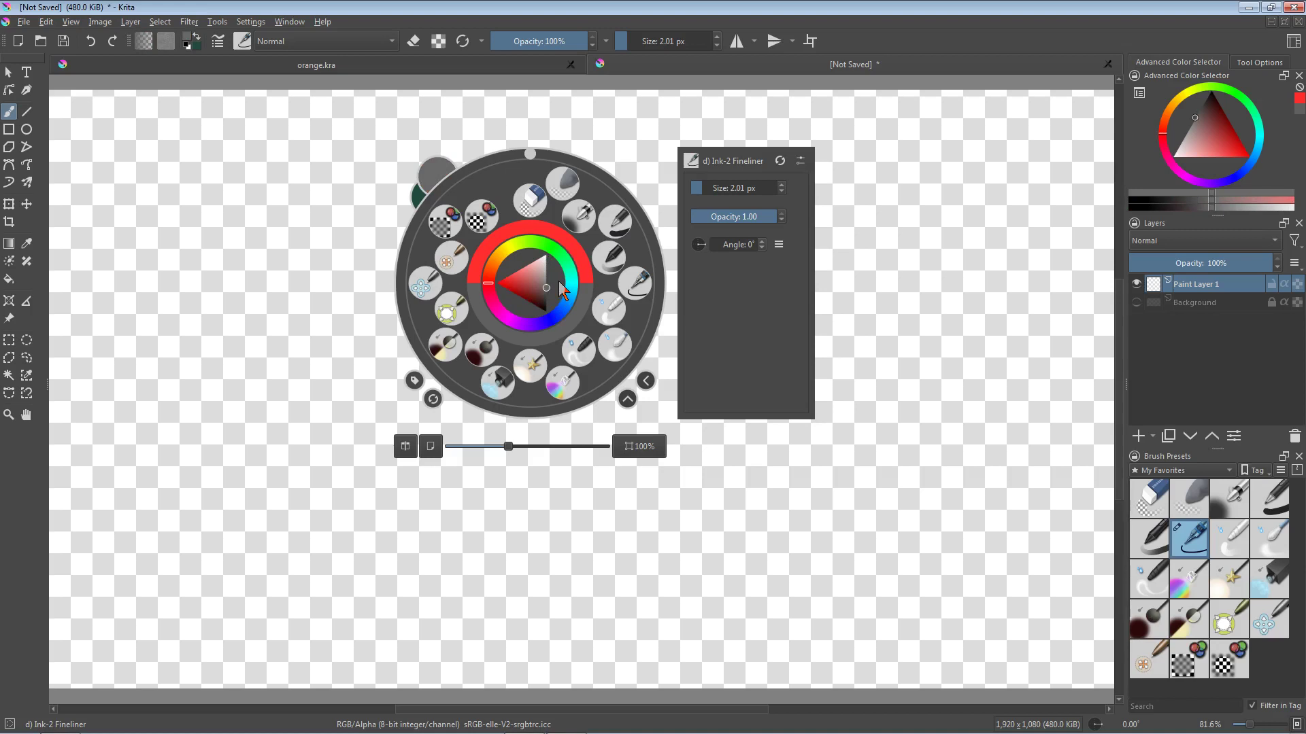
{"action": "left_click", "coordinate": [636, 290]}
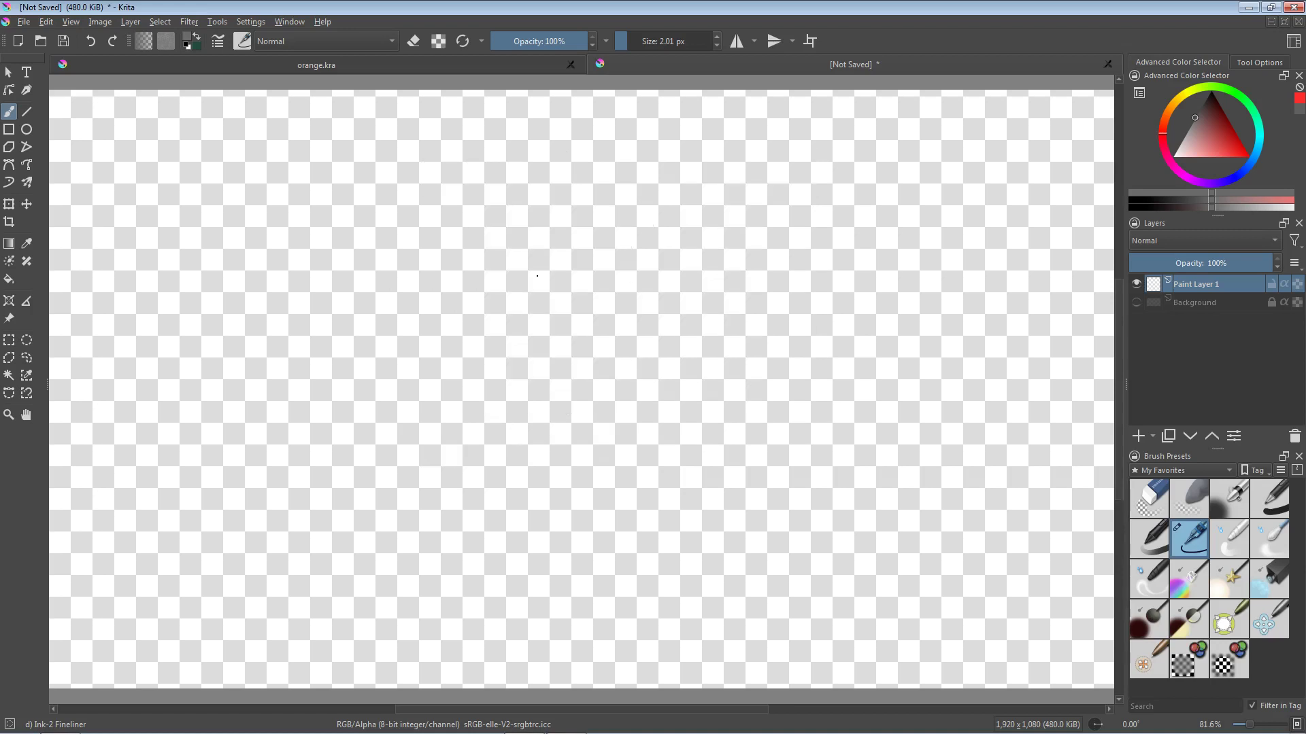
Paint three thin freehand squiggles on Paint Layer 1 in the upper half of the canvas
{"action": "mouse_move", "coordinate": [490, 279]}
{"action": "left_mouse_down"}
{"action": "mouse_move", "coordinate": [526, 243]}
{"action": "mouse_move", "coordinate": [539, 318]}
{"action": "mouse_move", "coordinate": [412, 338]}
{"action": "mouse_move", "coordinate": [489, 331]}
{"action": "mouse_move", "coordinate": [578, 368]}
{"action": "mouse_move", "coordinate": [497, 387]}
{"action": "left_mouse_up"}
{"action": "mouse_move", "coordinate": [502, 208]}
{"action": "left_mouse_down"}
{"action": "mouse_move", "coordinate": [530, 199]}
{"action": "mouse_move", "coordinate": [566, 240]}
{"action": "mouse_move", "coordinate": [646, 232]}
{"action": "mouse_move", "coordinate": [611, 287]}
{"action": "mouse_move", "coordinate": [723, 302]}
{"action": "mouse_move", "coordinate": [583, 313]}
{"action": "left_mouse_up"}
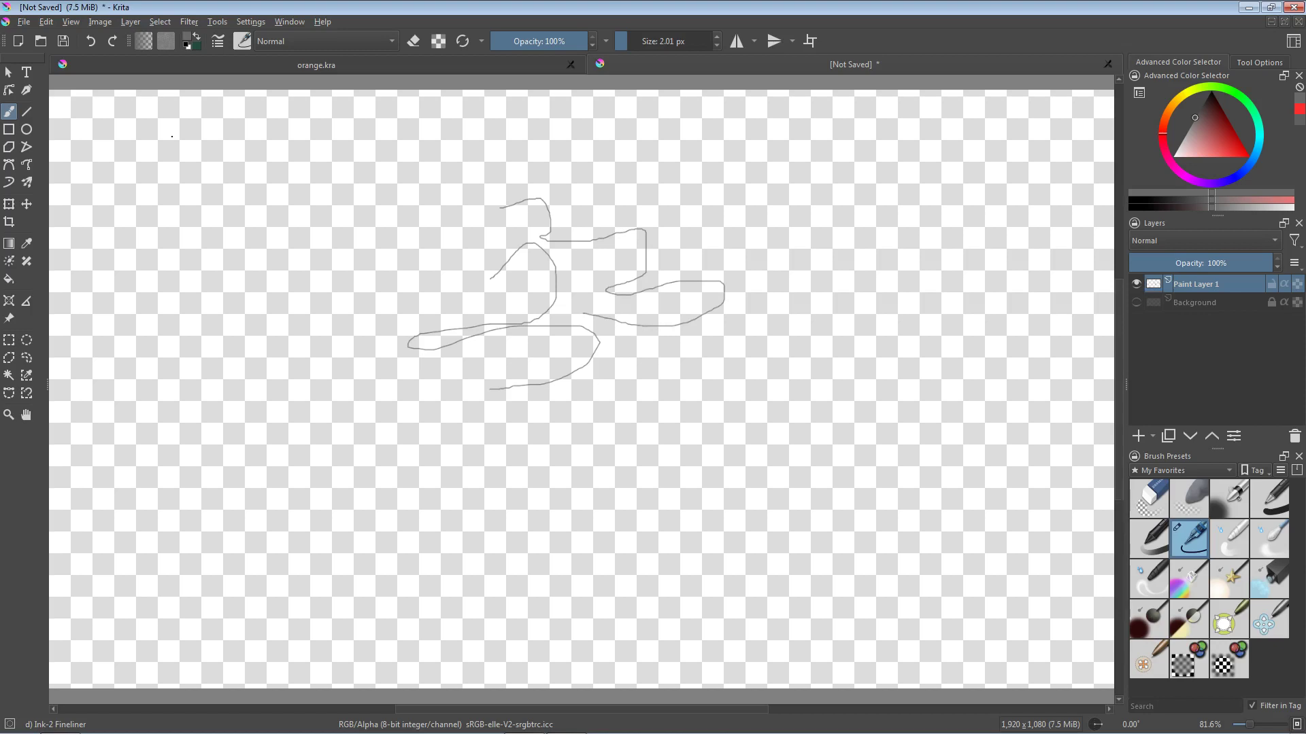
{"action": "mouse_move", "coordinate": [247, 230]}
{"action": "left_mouse_down"}
{"action": "mouse_move", "coordinate": [260, 229]}
{"action": "mouse_move", "coordinate": [262, 260]}
{"action": "mouse_move", "coordinate": [316, 267]}
{"action": "mouse_move", "coordinate": [351, 240]}
{"action": "mouse_move", "coordinate": [340, 277]}
{"action": "mouse_move", "coordinate": [415, 248]}
{"action": "mouse_move", "coordinate": [398, 296]}
{"action": "mouse_move", "coordinate": [430, 300]}
{"action": "left_mouse_up"}
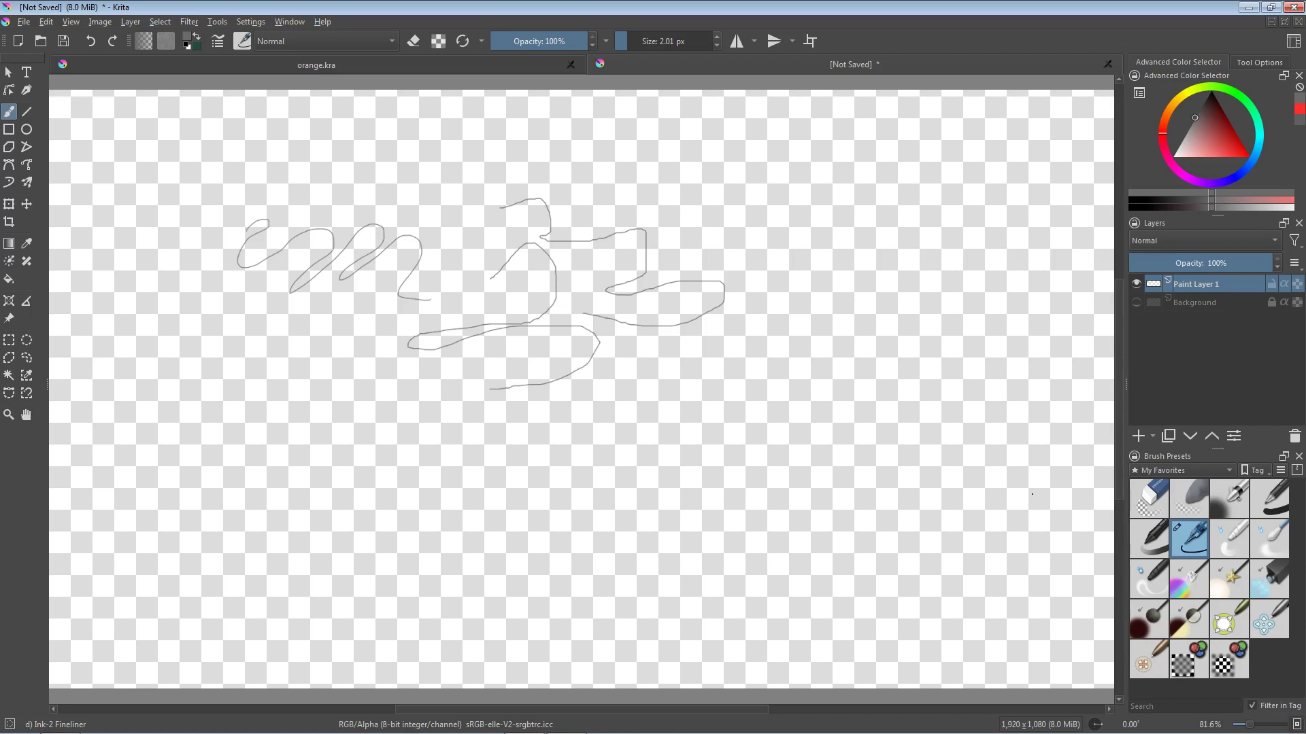
Show the Background layer and paint a thick curvy stroke over the thin lines with a brush size of 65.55 px
{"action": "left_click", "coordinate": [1136, 302]}
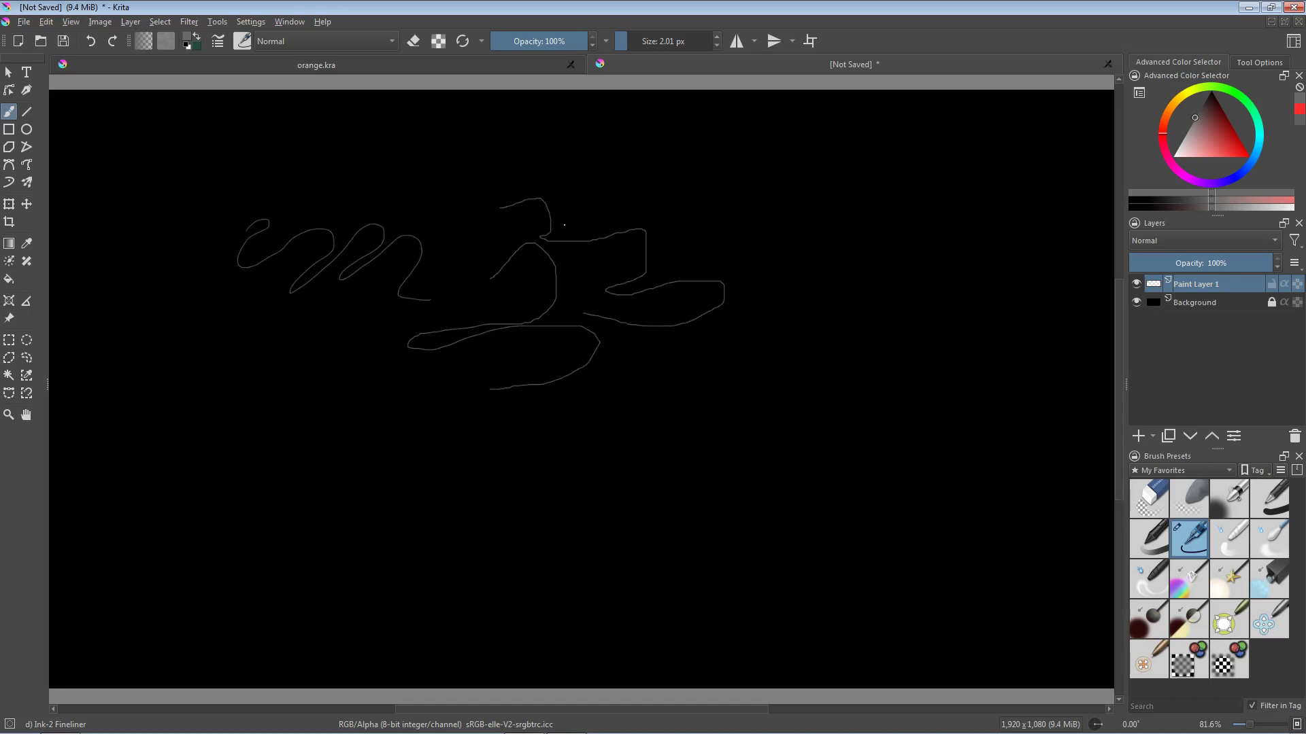
{"action": "mouse_move", "coordinate": [576, 225]}
{"action": "left_mouse_down"}
{"action": "mouse_move", "coordinate": [605, 225]}
{"action": "mouse_move", "coordinate": [599, 206]}
{"action": "mouse_move", "coordinate": [476, 333]}
{"action": "mouse_move", "coordinate": [618, 371]}
{"action": "mouse_move", "coordinate": [607, 373]}
{"action": "left_mouse_up"}
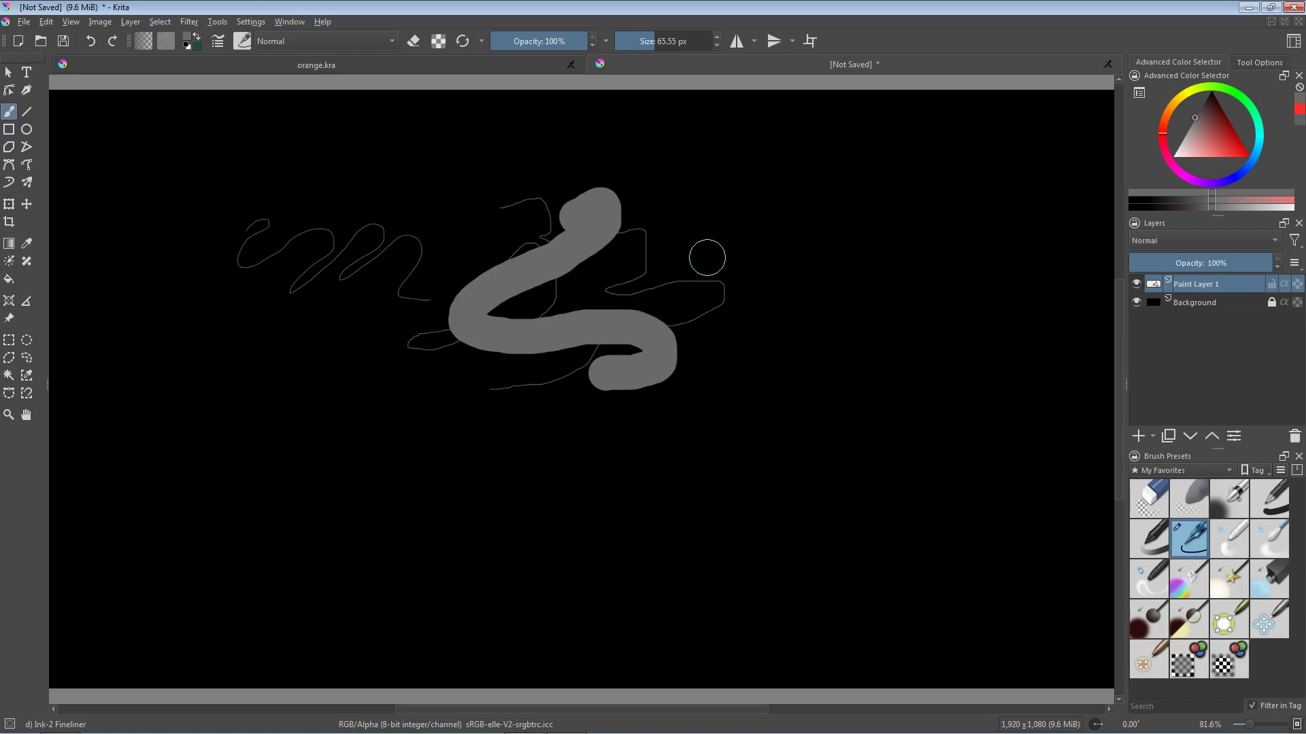
Activate the Rectangular Selection tool and view orange.kra in canvas-only mode before restoring the full interface
{"action": "key", "text": "ctrl+r"}
{"action": "key", "text": "Tab"}
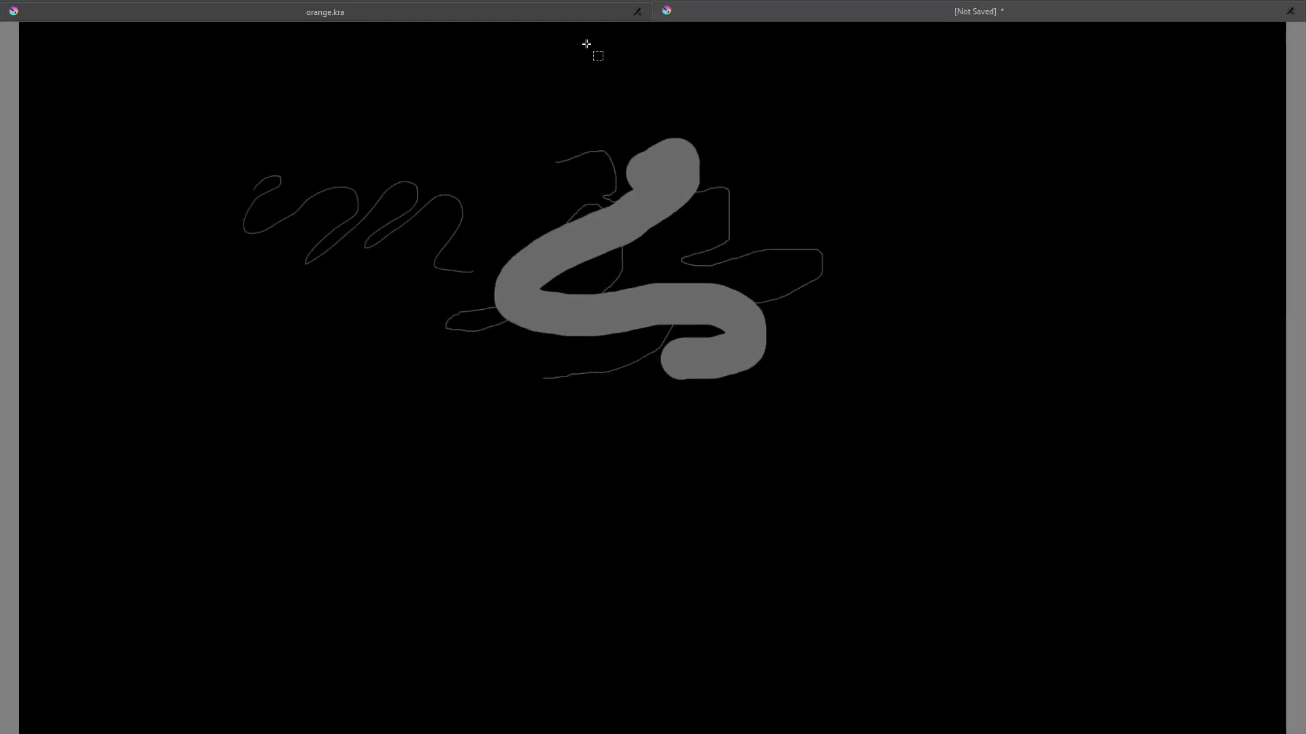
{"action": "left_click", "coordinate": [542, 10]}
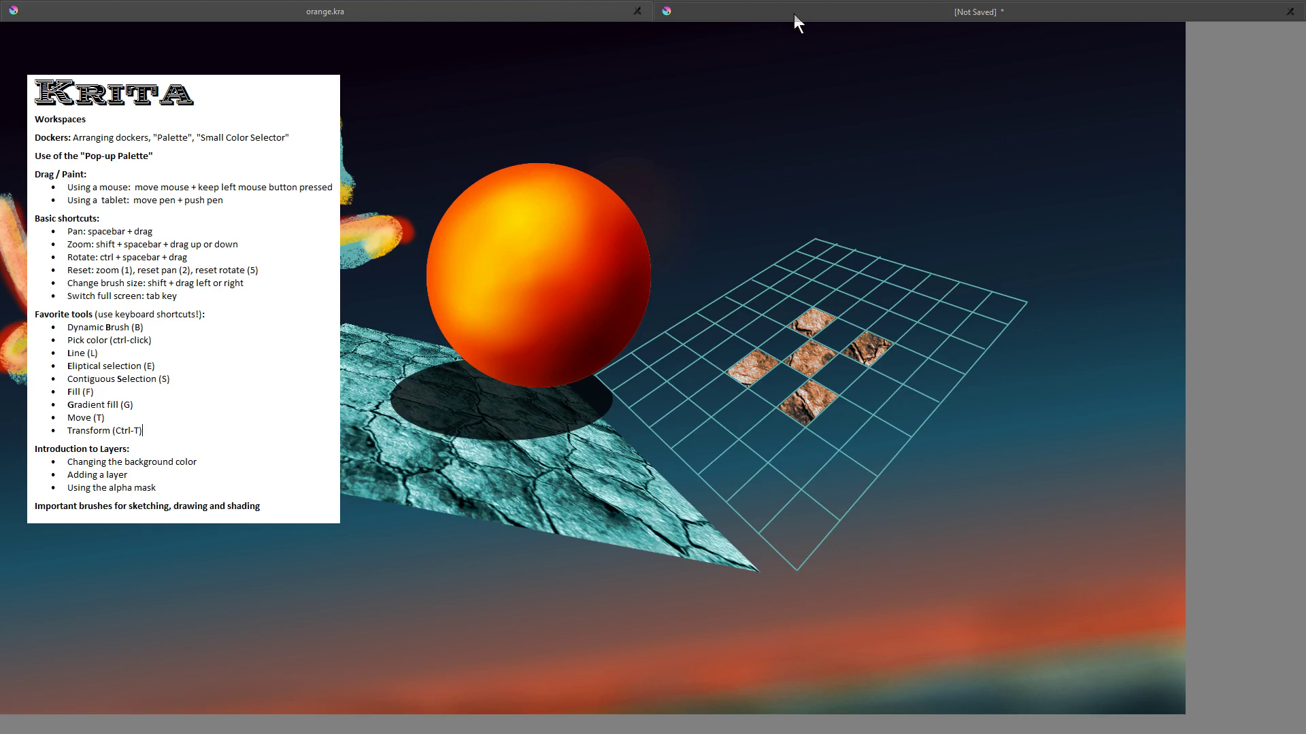
{"action": "key", "text": "Tab"}
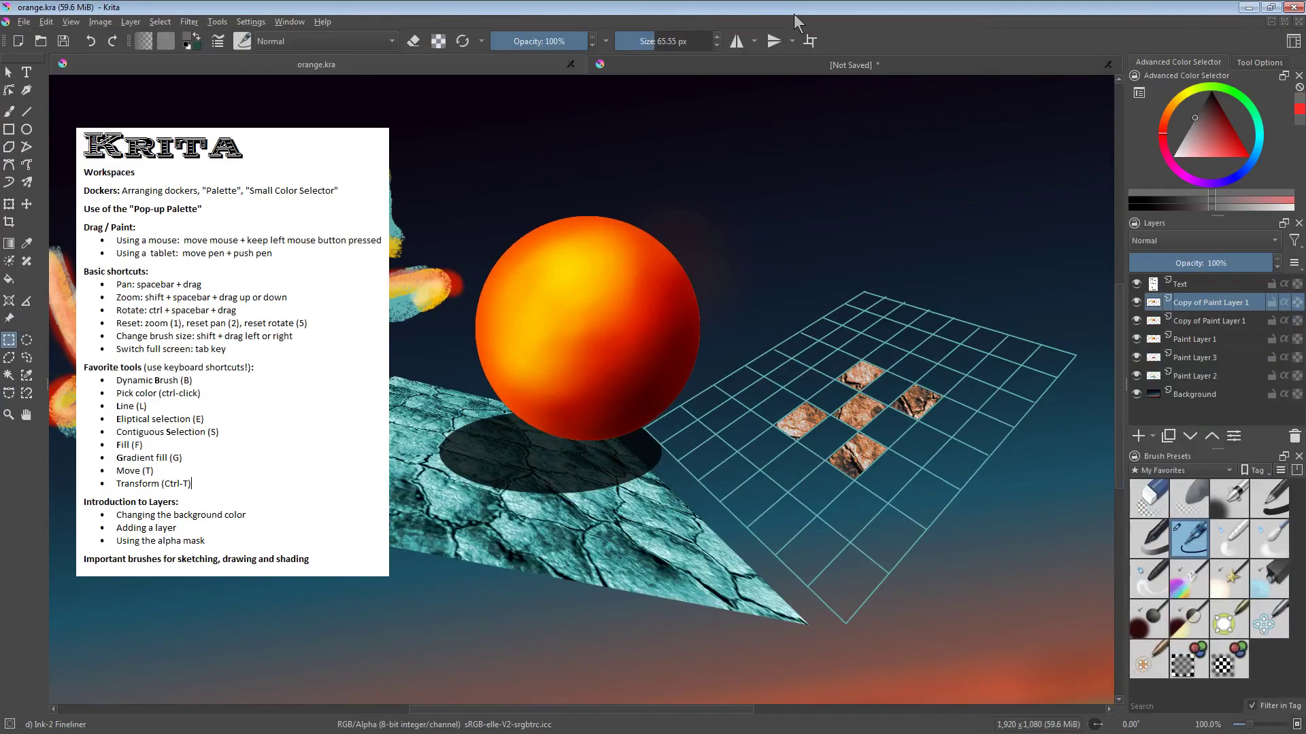
Set Multiple Document Mode to Subwindows in the general window preferences
{"action": "left_click", "coordinate": [250, 23]}
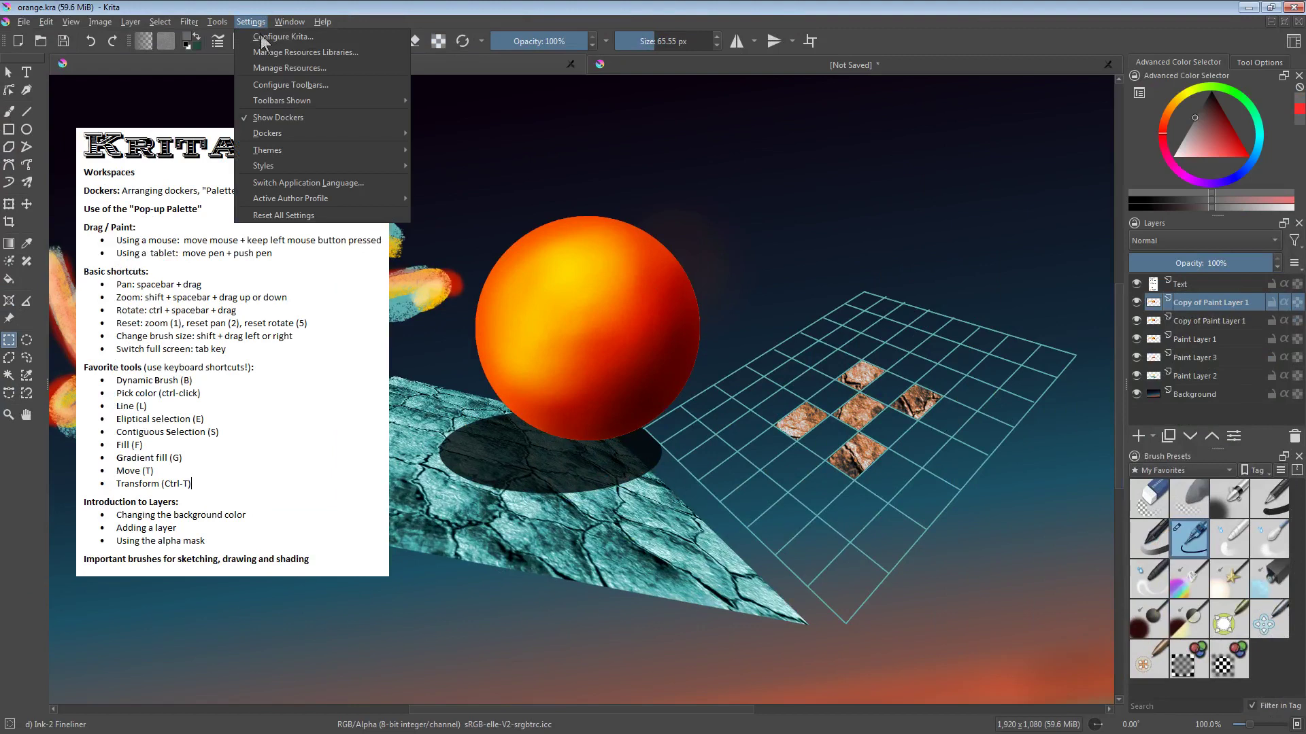
{"action": "left_click", "coordinate": [261, 37]}
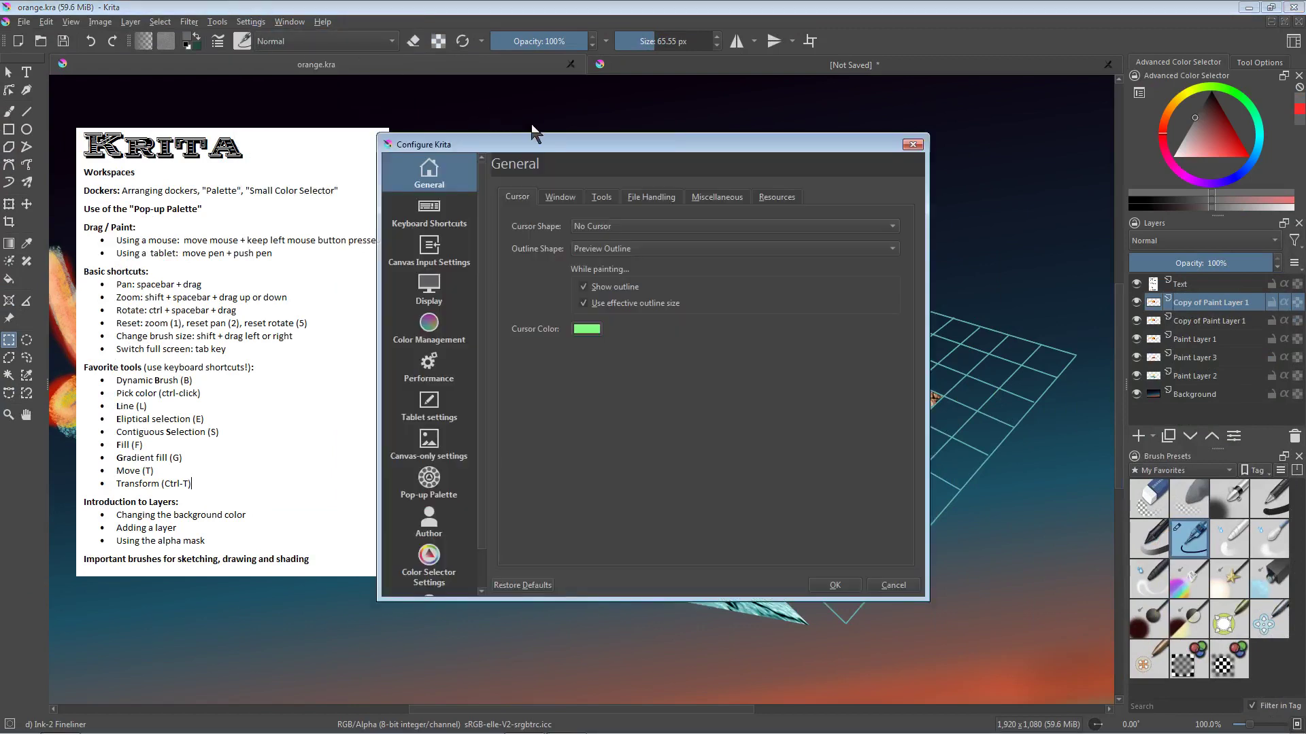
{"action": "left_click", "coordinate": [568, 198]}
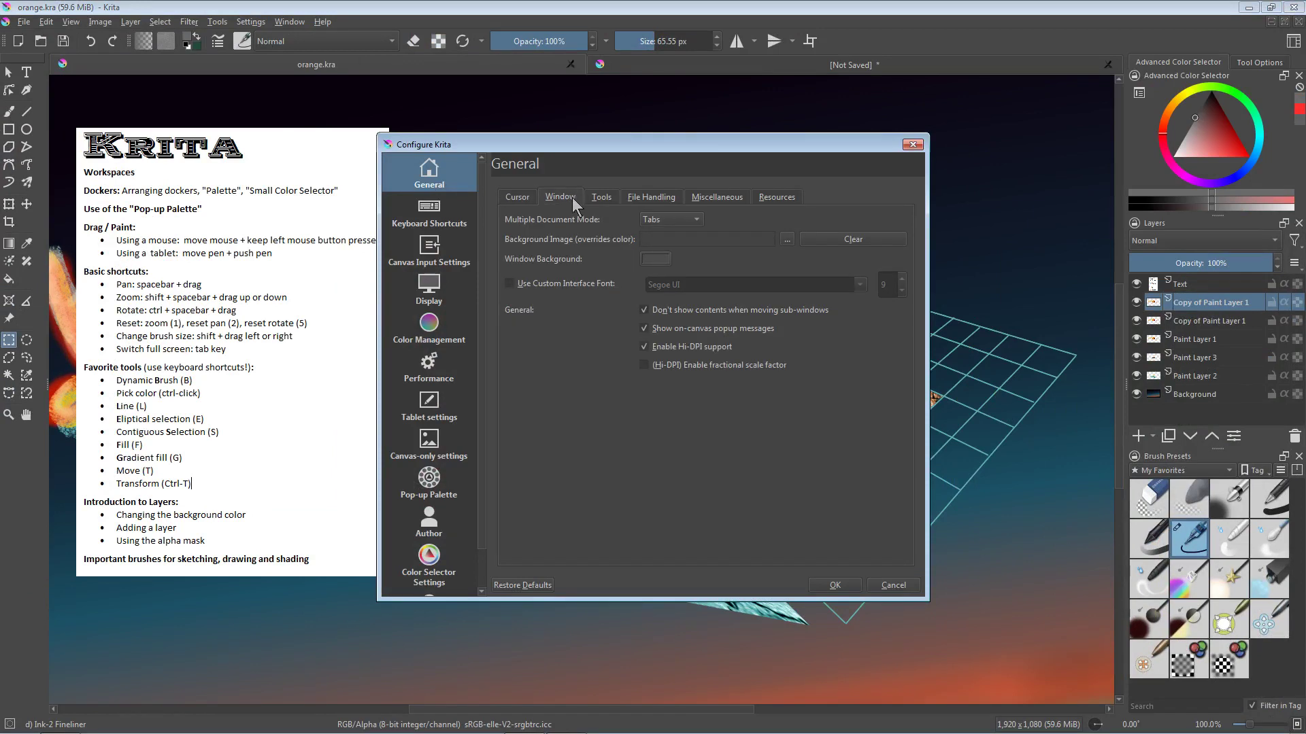
{"action": "left_click", "coordinate": [695, 219]}
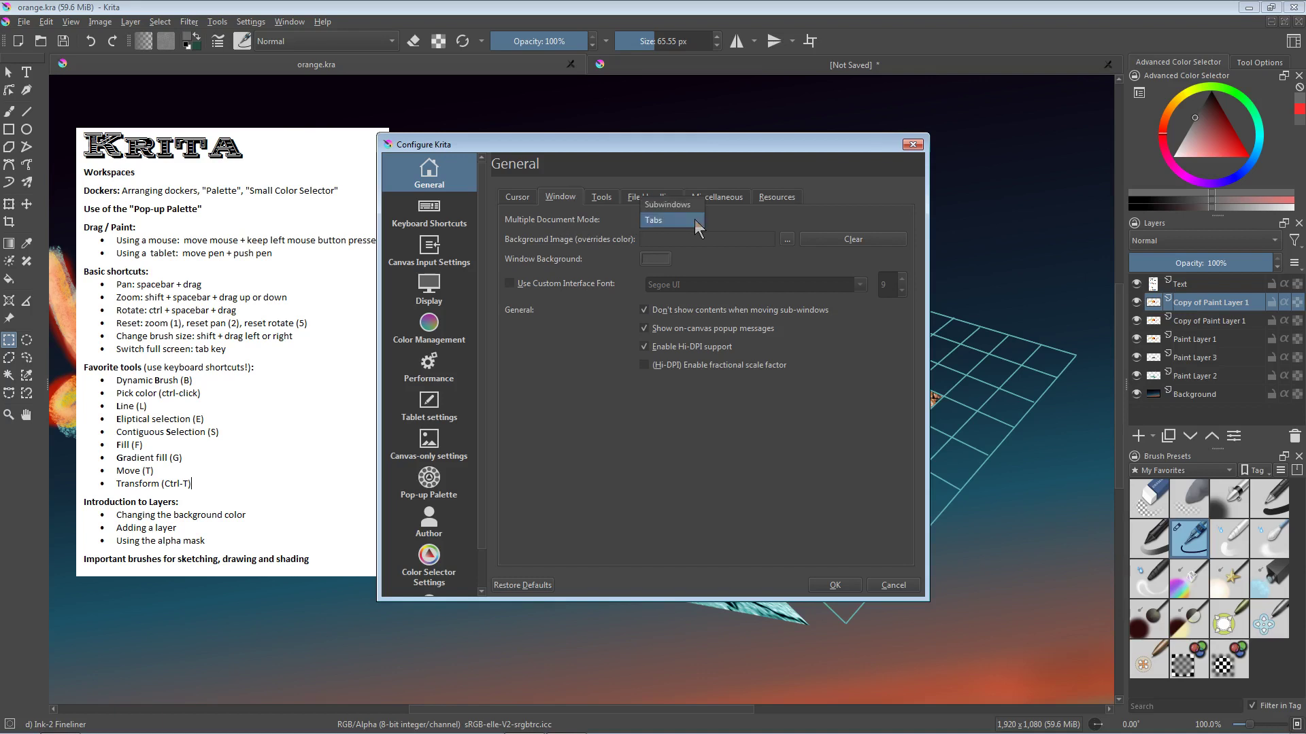
{"action": "left_click", "coordinate": [693, 205]}
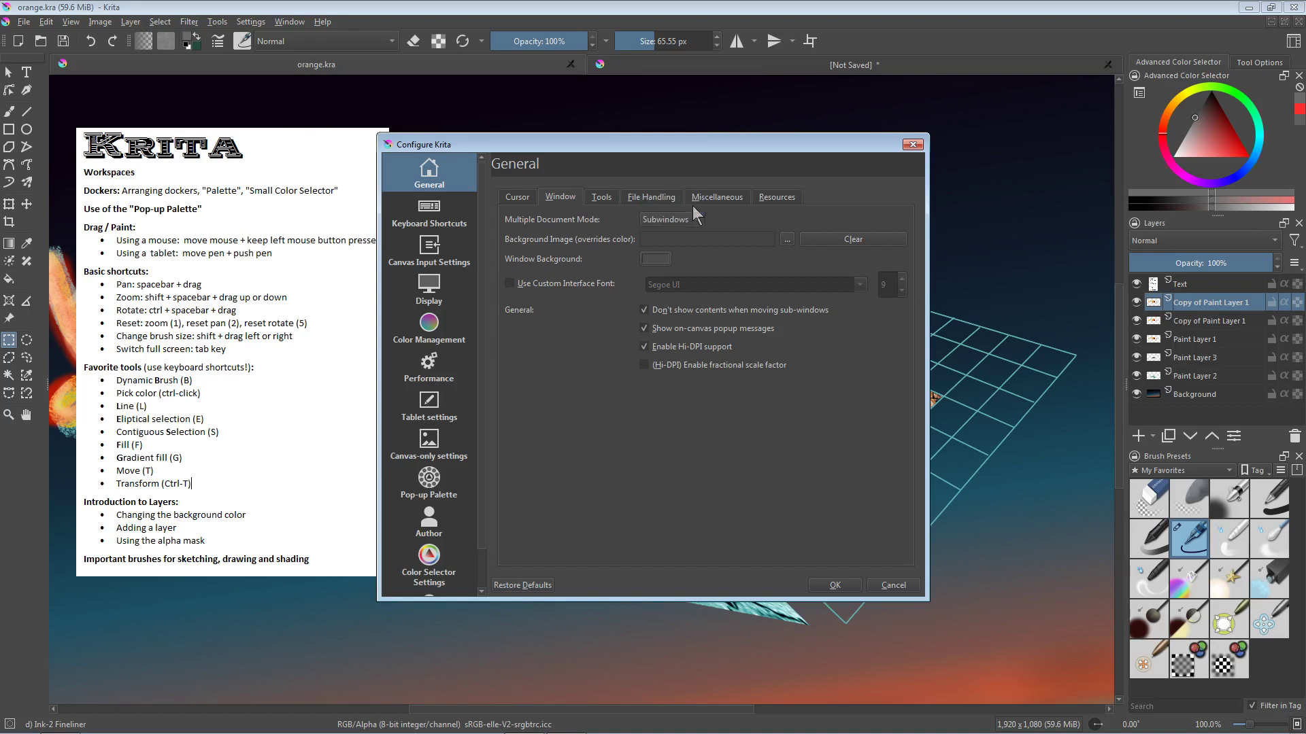
{"action": "left_click", "coordinate": [835, 586]}
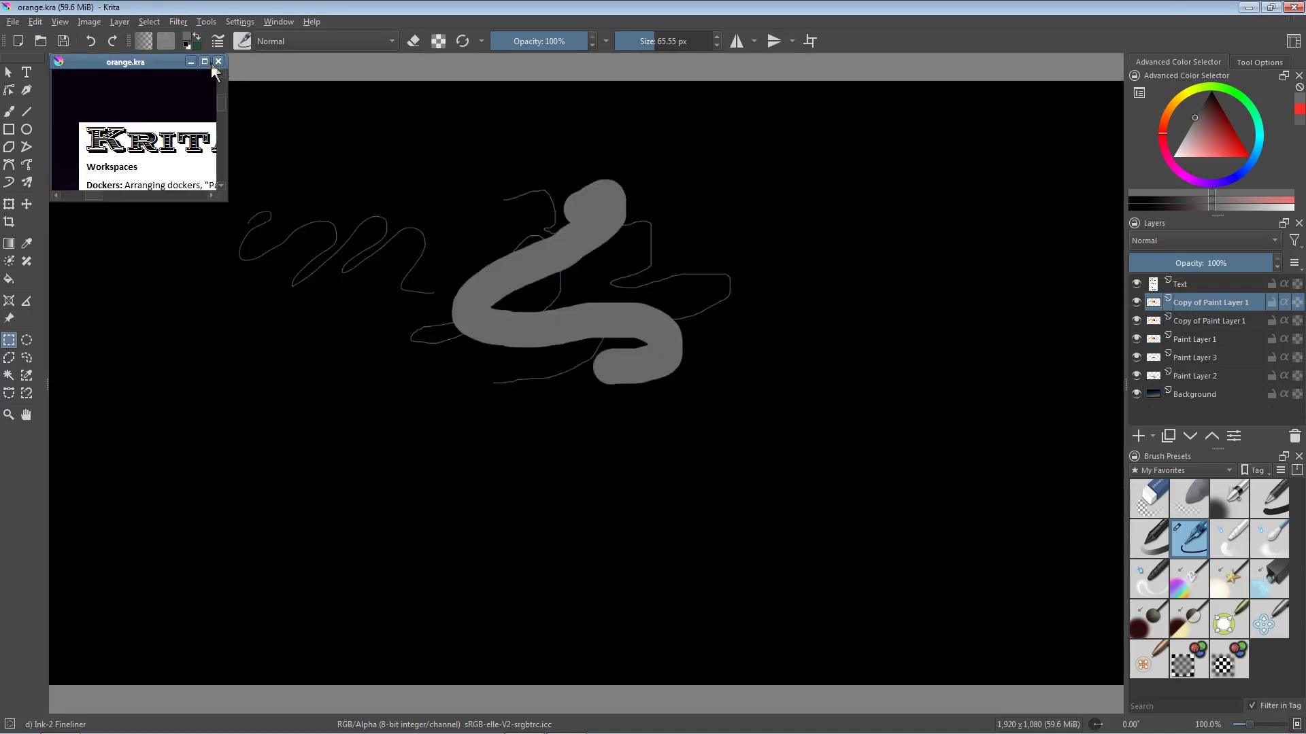
Maximize the orange.kra subwindow, and switch to the unsaved document in canvas-only mode
{"action": "double_click", "coordinate": [216, 63]}
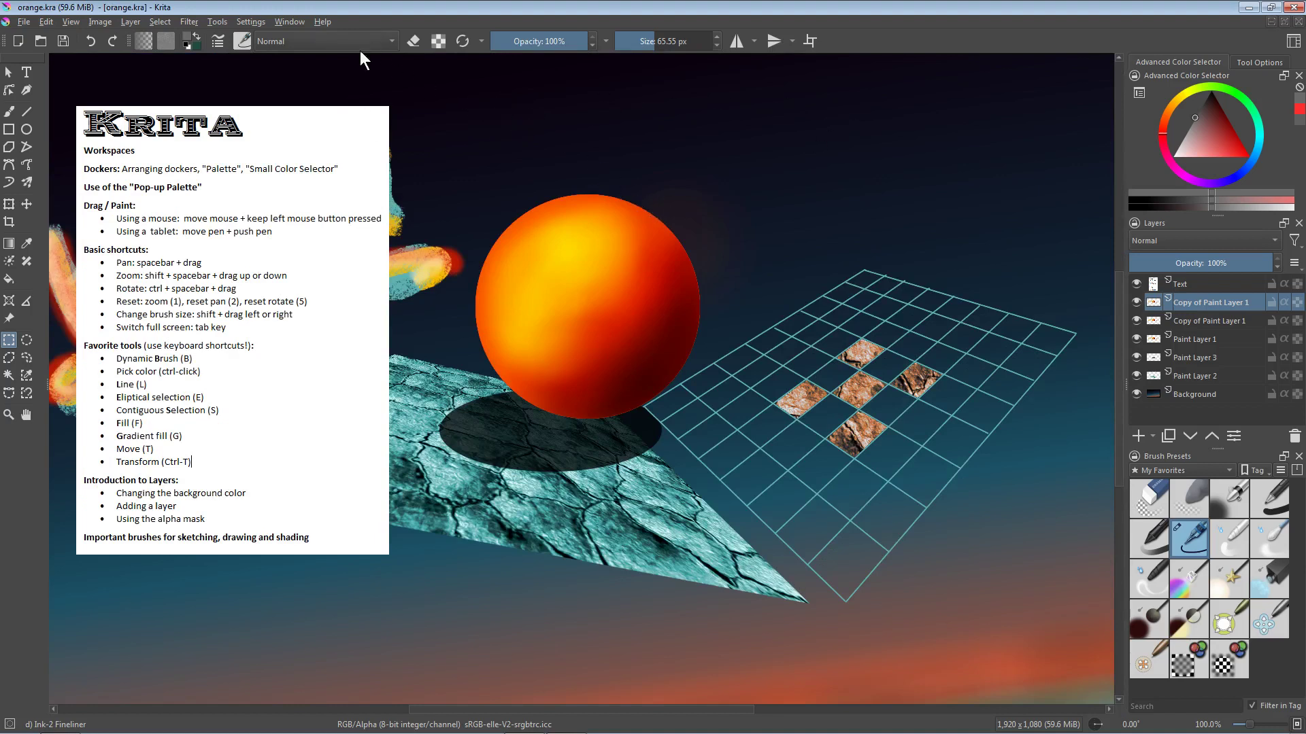
{"action": "left_click", "coordinate": [296, 23]}
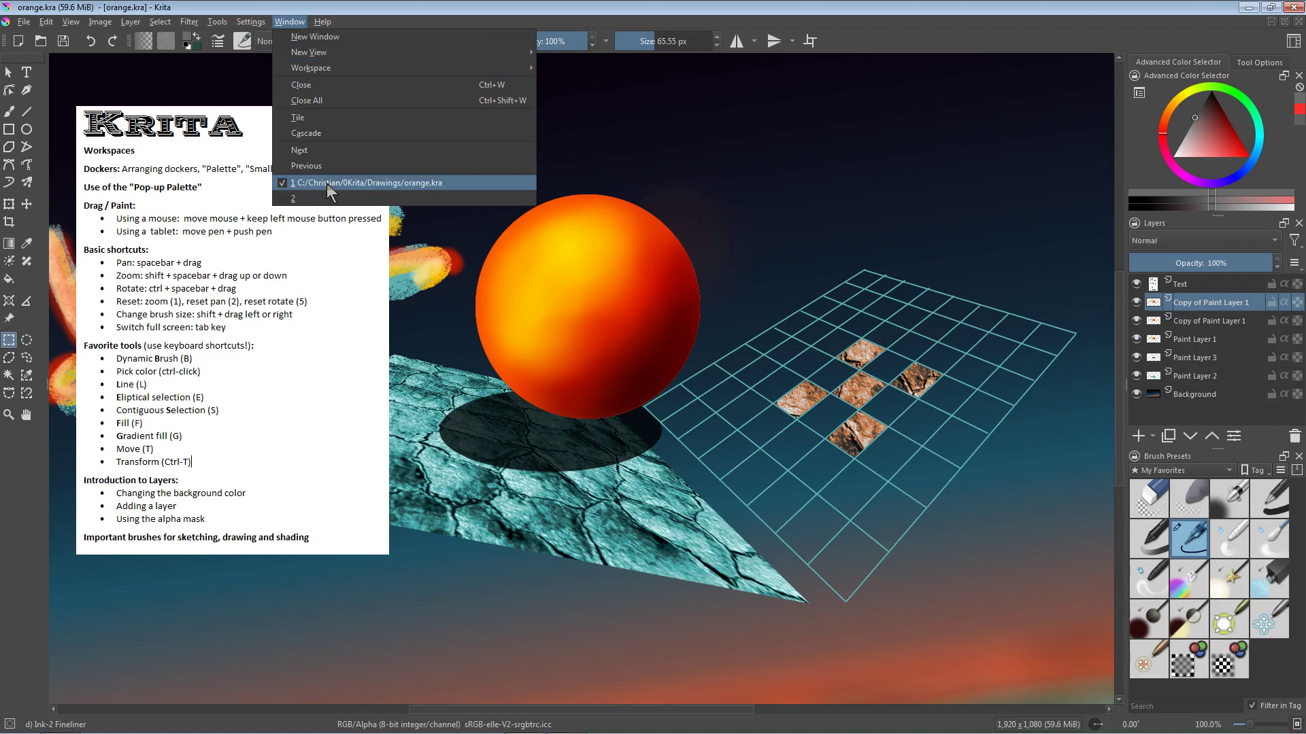
{"action": "left_click", "coordinate": [443, 196]}
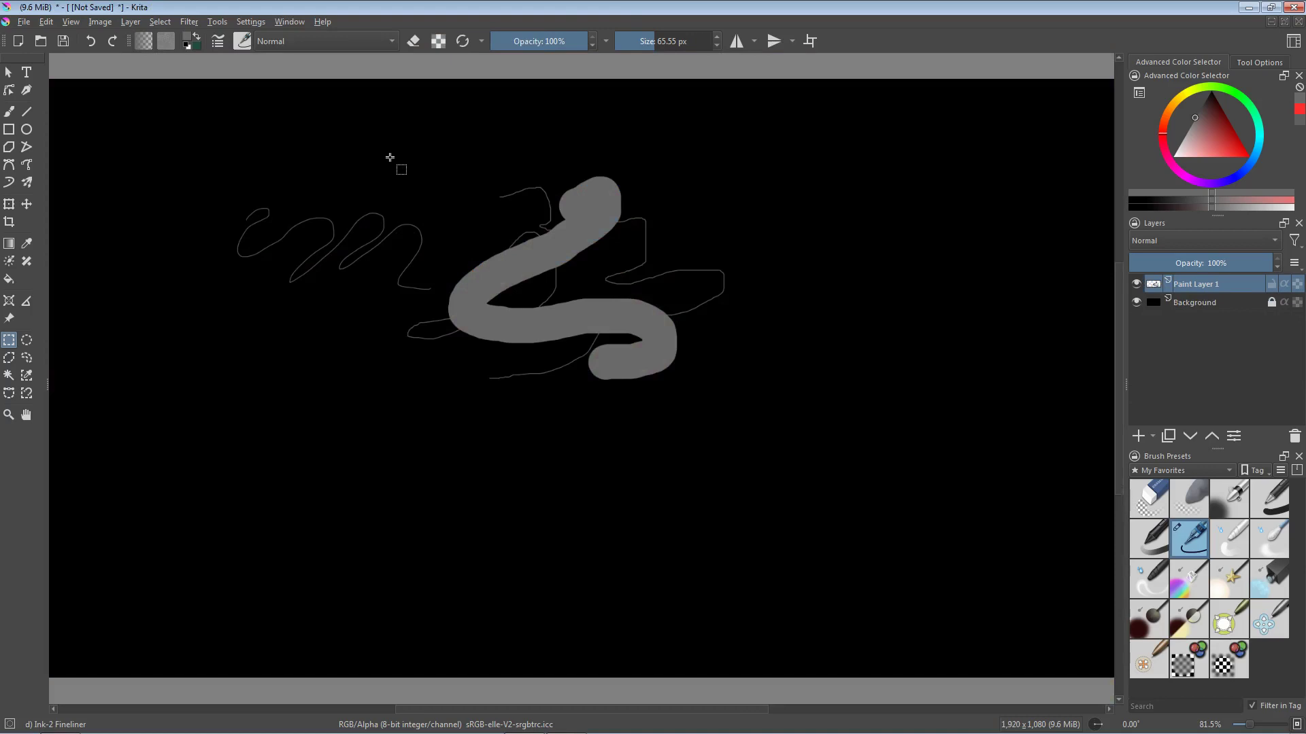
{"action": "key", "text": "Tab"}
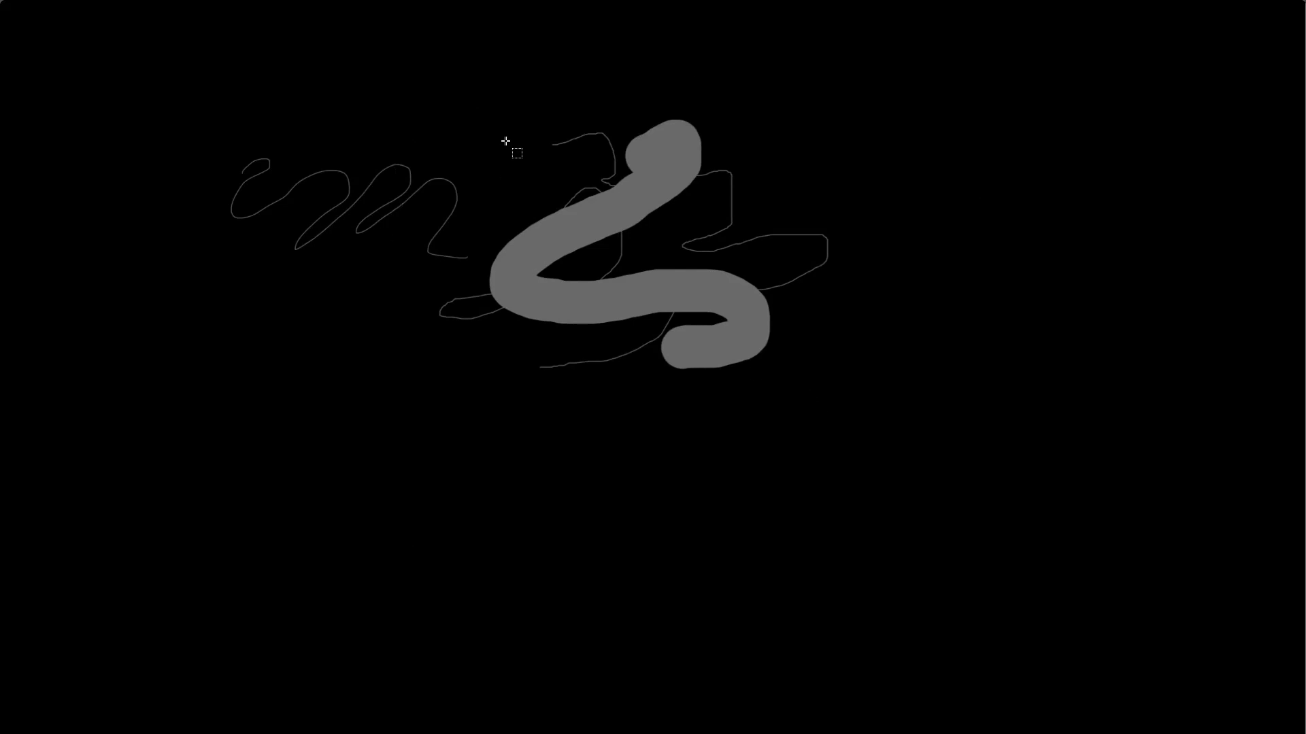
Restore the full interface, switch to orange.kra, and view it in canvas-only mode
{"action": "key", "text": "Tab"}
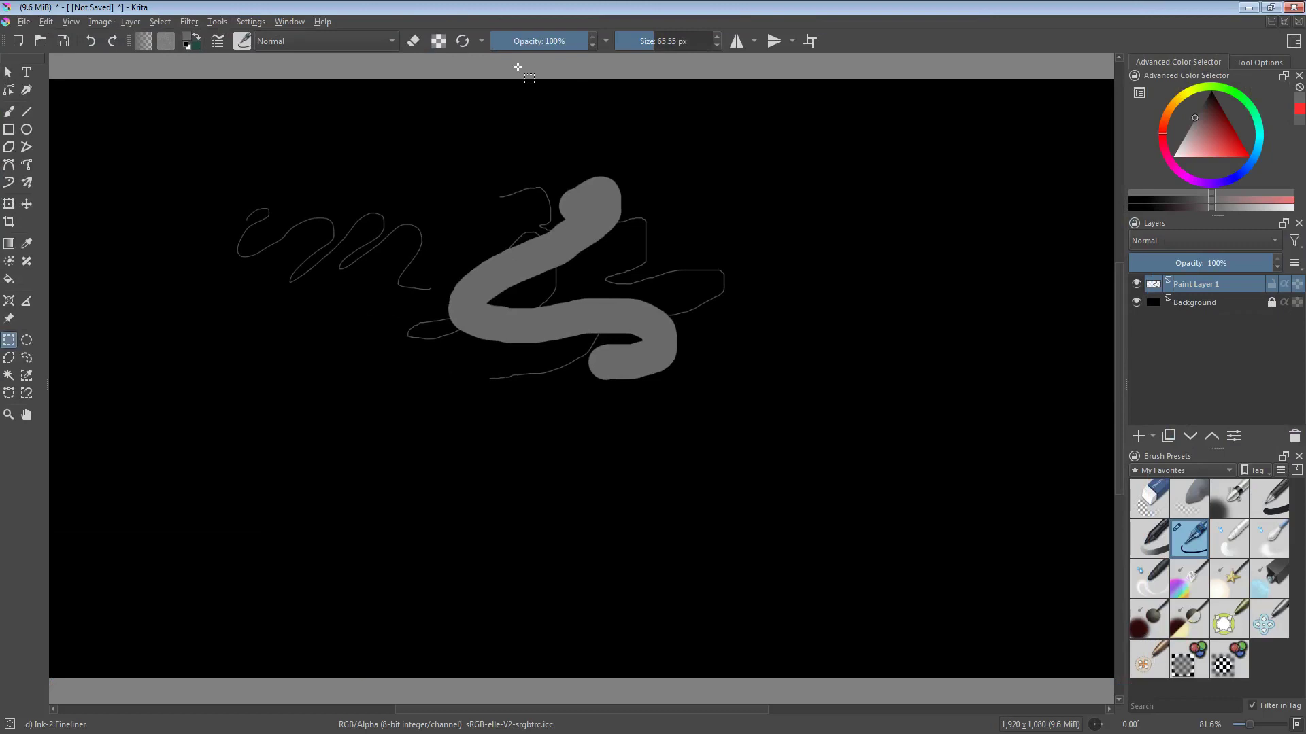
{"action": "left_click", "coordinate": [303, 22]}
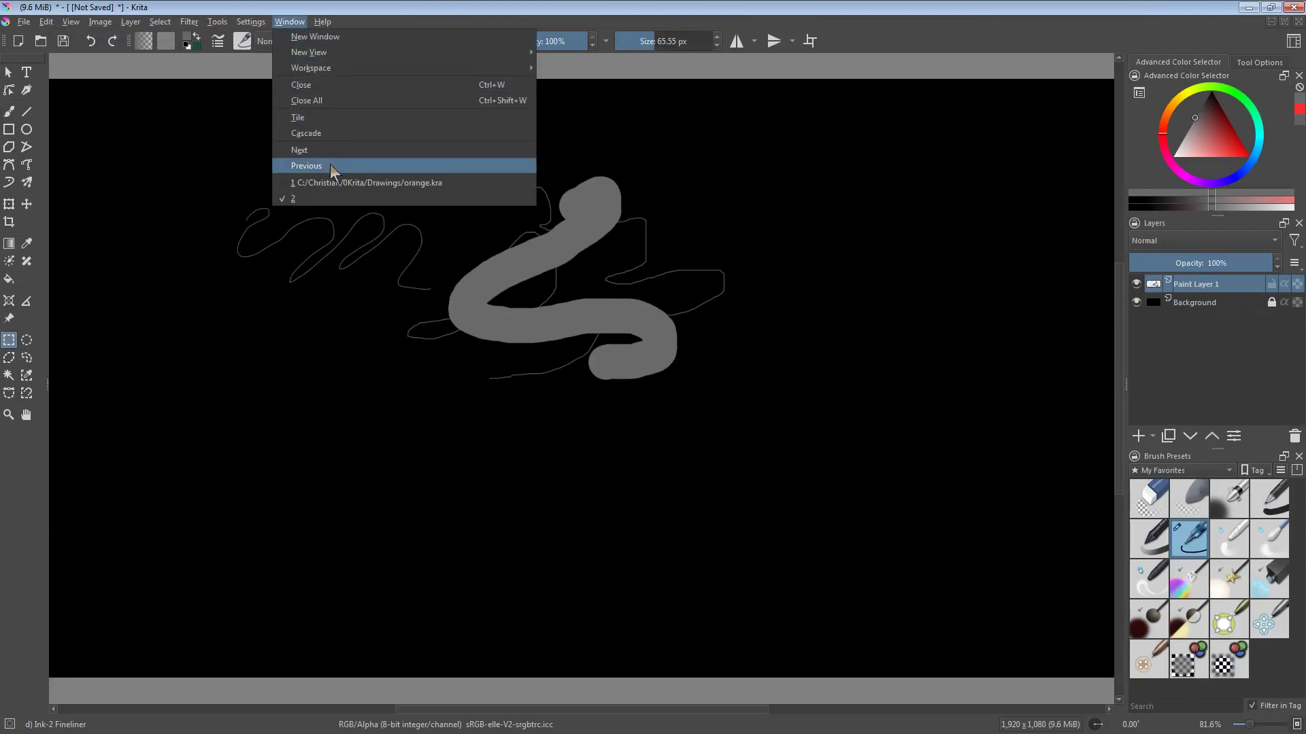
{"action": "left_click", "coordinate": [333, 182]}
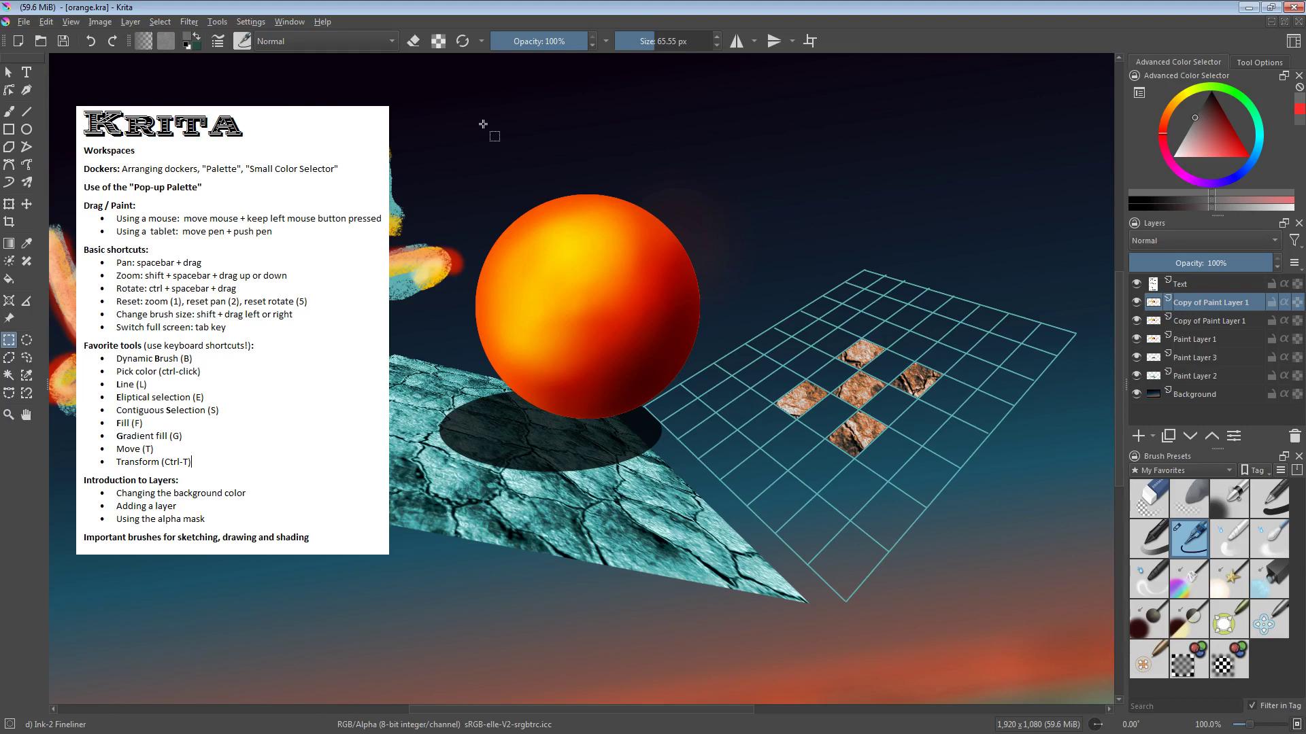
{"action": "key", "text": "Tab"}
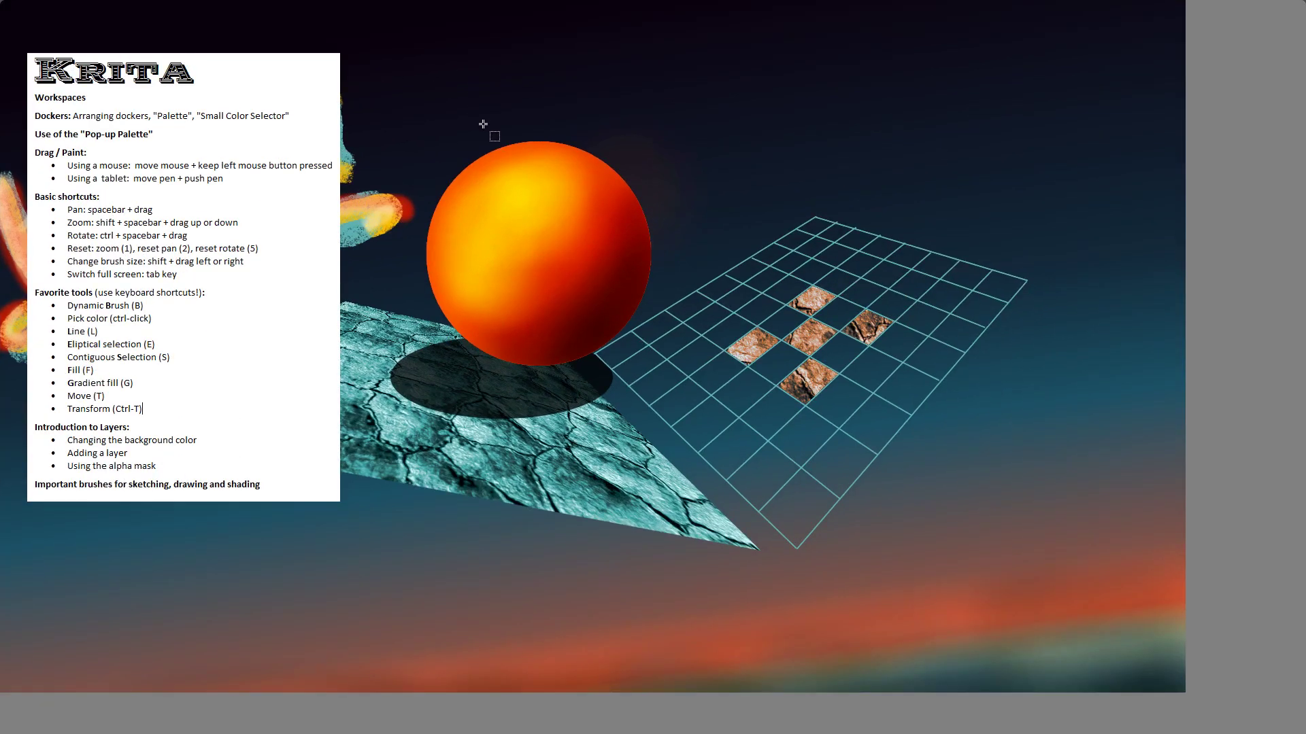
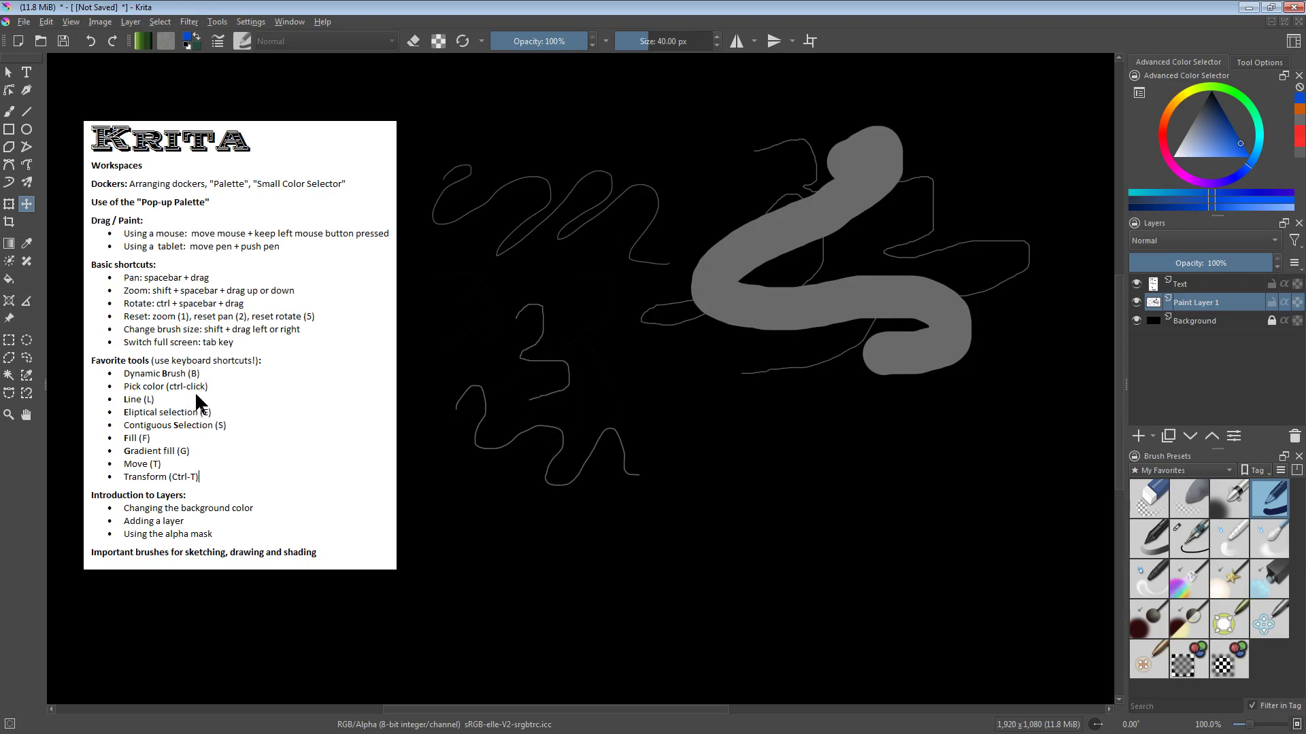
Paint a thick curvy blue stroke with the 40 px Basic-1 brush and a thin one with Ink-2 Fineliner at 2.26 px
{"action": "left_click", "coordinate": [9, 113]}
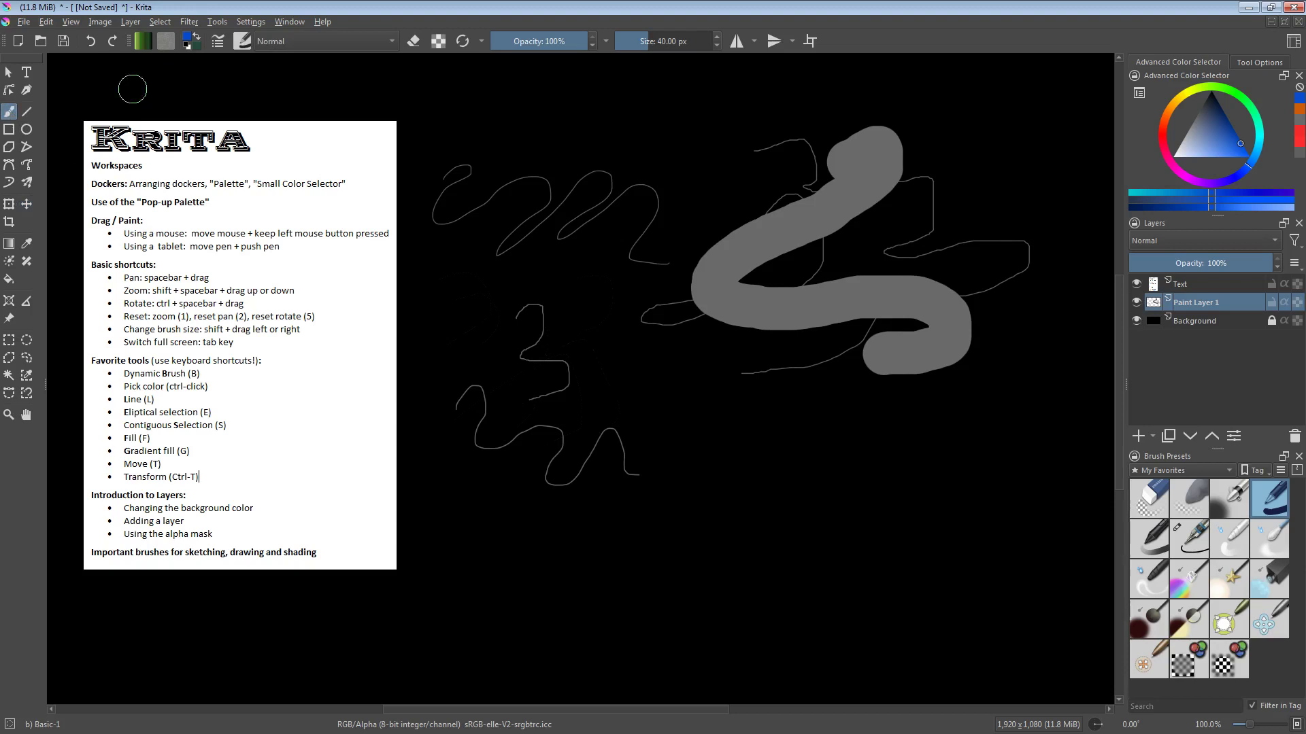
{"action": "mouse_move", "coordinate": [463, 110]}
{"action": "left_mouse_down"}
{"action": "mouse_move", "coordinate": [552, 110]}
{"action": "mouse_move", "coordinate": [502, 166]}
{"action": "mouse_move", "coordinate": [471, 234]}
{"action": "mouse_move", "coordinate": [564, 275]}
{"action": "mouse_move", "coordinate": [519, 312]}
{"action": "left_mouse_up"}
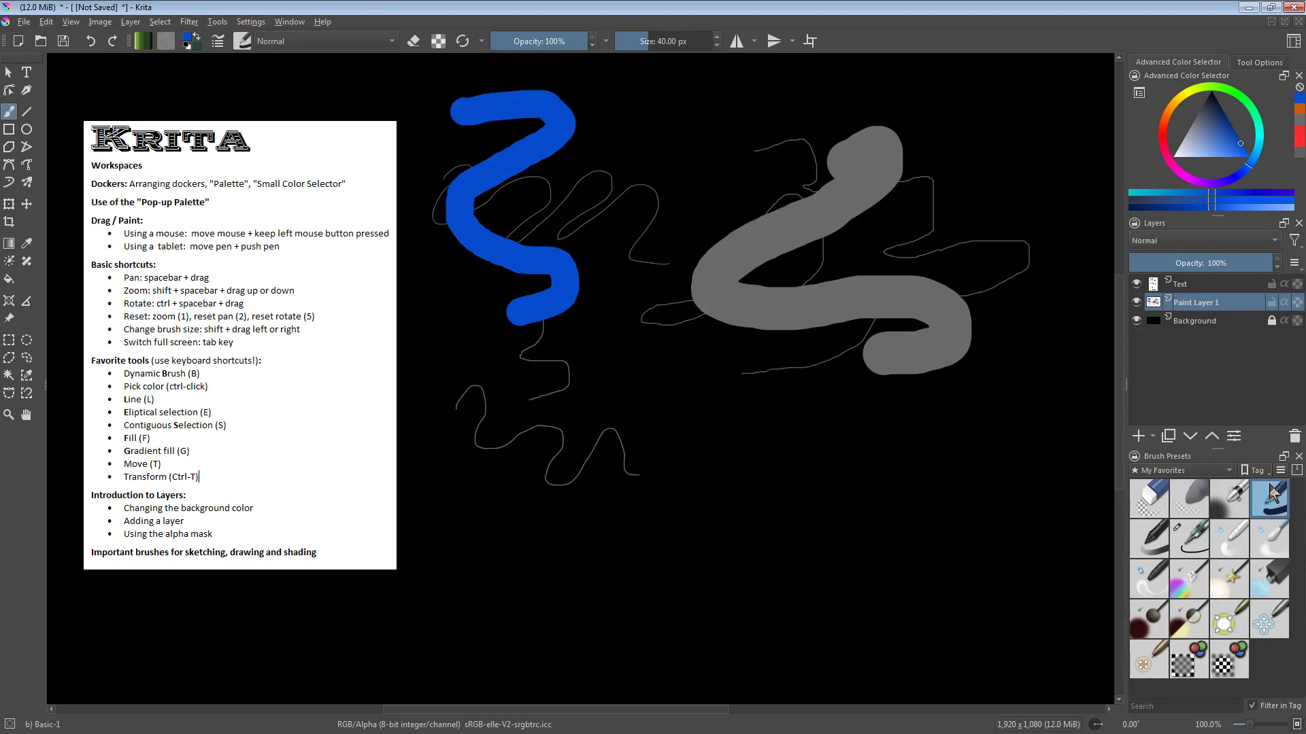
{"action": "left_click", "coordinate": [1191, 546]}
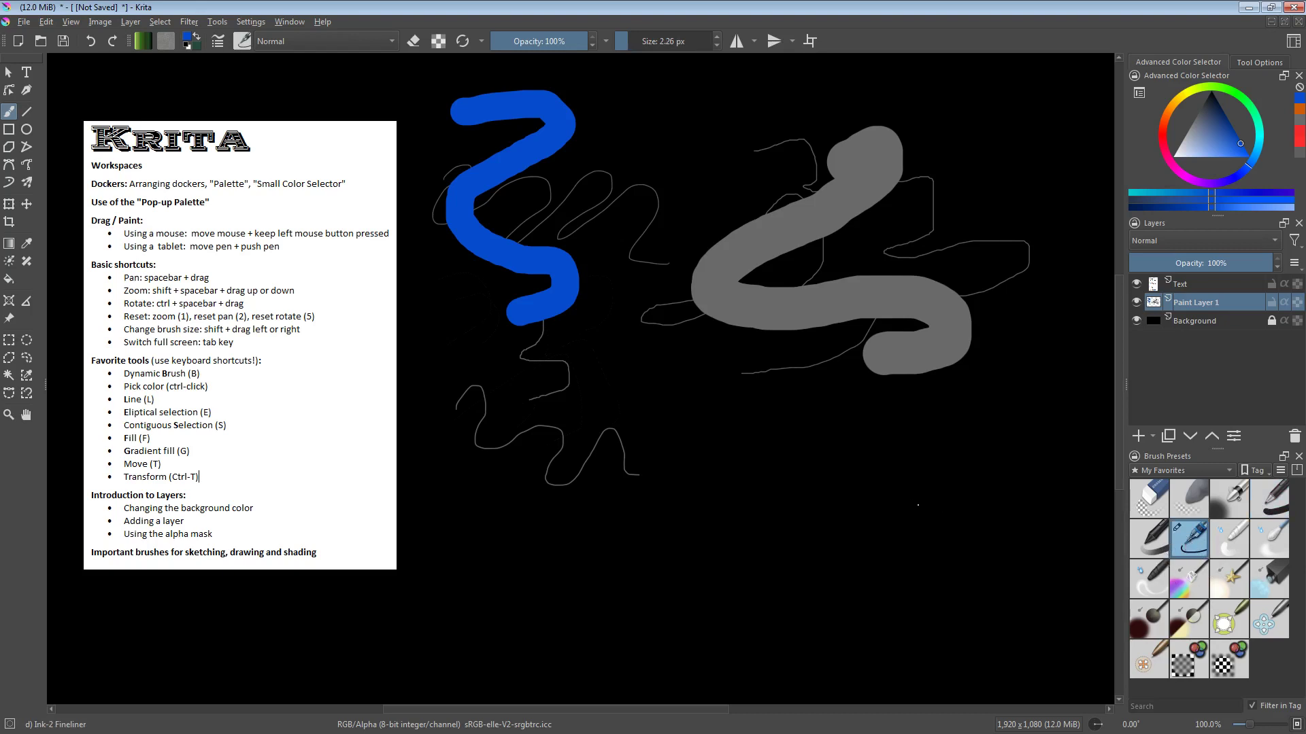
{"action": "mouse_move", "coordinate": [949, 451]}
{"action": "left_mouse_down"}
{"action": "mouse_move", "coordinate": [838, 456]}
{"action": "mouse_move", "coordinate": [855, 508]}
{"action": "mouse_move", "coordinate": [764, 538]}
{"action": "mouse_move", "coordinate": [729, 511]}
{"action": "left_mouse_up"}
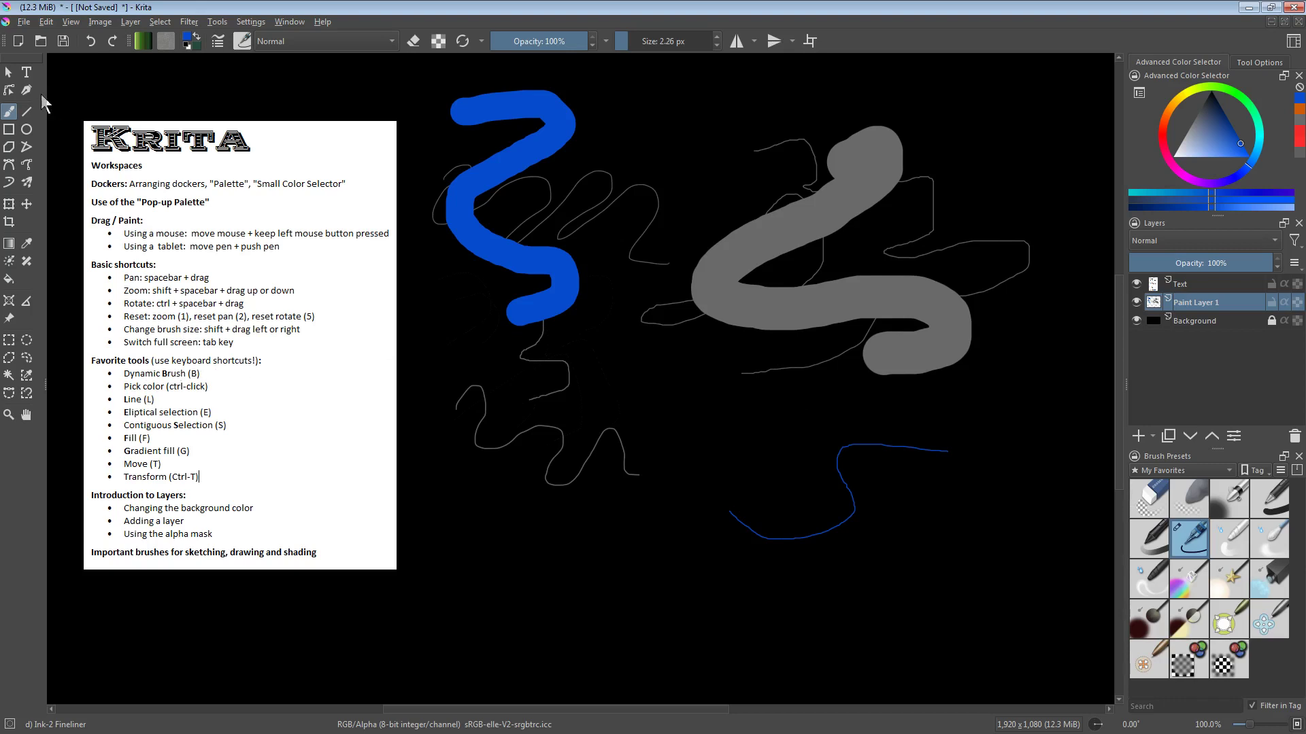
Paint a thin wavy blue line with the Freehand Brush and a smoother one below it with the Dynamic Brush
{"action": "left_click", "coordinate": [10, 73]}
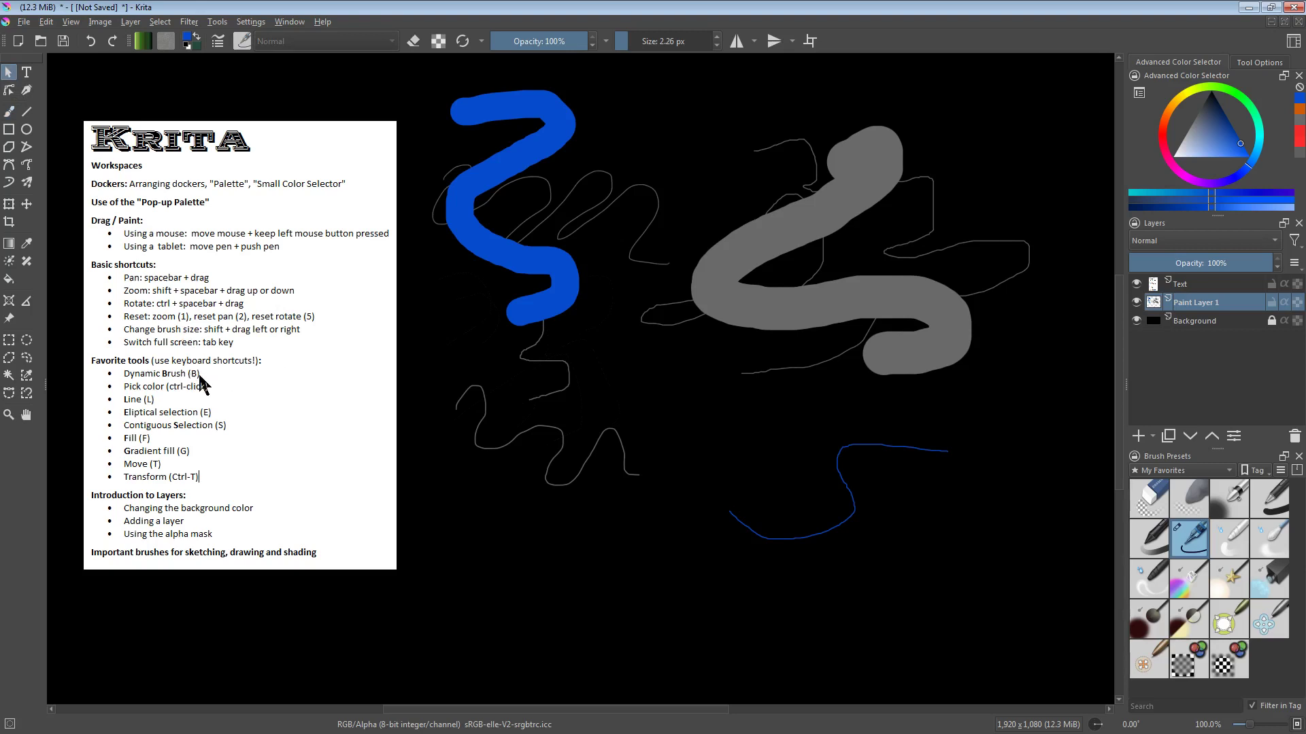
{"action": "key", "text": "b"}
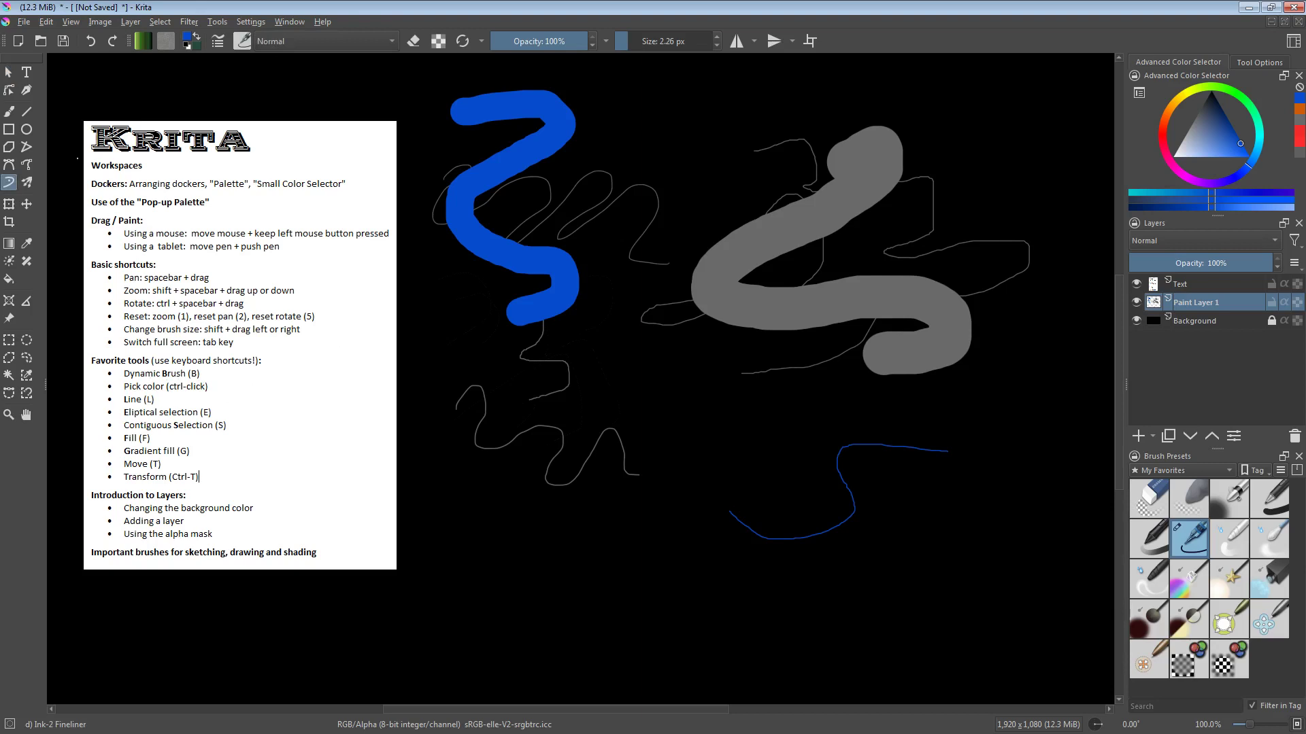
{"action": "left_click", "coordinate": [9, 113]}
{"action": "mouse_move", "coordinate": [641, 129]}
{"action": "left_mouse_down"}
{"action": "mouse_move", "coordinate": [670, 136]}
{"action": "mouse_move", "coordinate": [650, 148]}
{"action": "mouse_move", "coordinate": [689, 156]}
{"action": "mouse_move", "coordinate": [690, 196]}
{"action": "mouse_move", "coordinate": [654, 214]}
{"action": "mouse_move", "coordinate": [658, 237]}
{"action": "mouse_move", "coordinate": [616, 252]}
{"action": "left_mouse_up"}
{"action": "left_click", "coordinate": [8, 182]}
{"action": "mouse_move", "coordinate": [616, 319]}
{"action": "left_mouse_down"}
{"action": "mouse_move", "coordinate": [579, 364]}
{"action": "mouse_move", "coordinate": [596, 386]}
{"action": "mouse_move", "coordinate": [672, 364]}
{"action": "mouse_move", "coordinate": [674, 391]}
{"action": "mouse_move", "coordinate": [636, 425]}
{"action": "mouse_move", "coordinate": [668, 436]}
{"action": "mouse_move", "coordinate": [727, 425]}
{"action": "mouse_move", "coordinate": [682, 507]}
{"action": "left_mouse_up"}
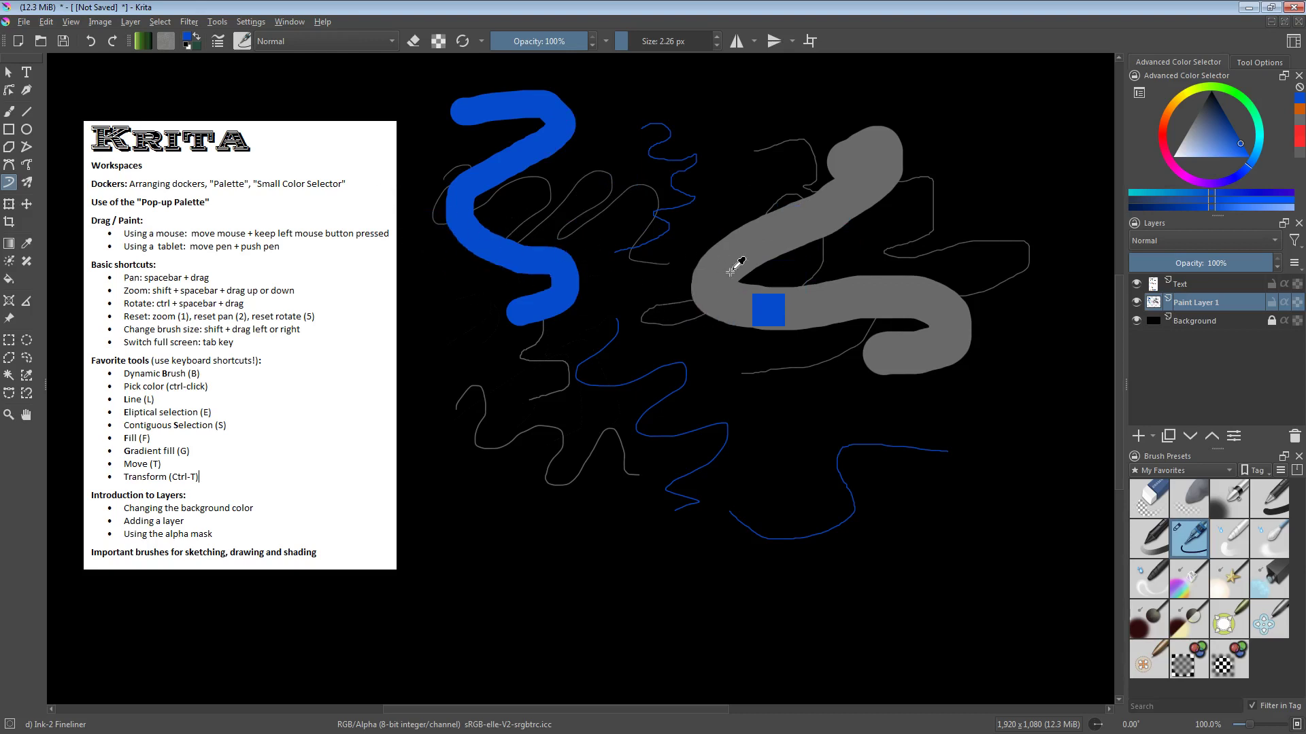
Pick the gray of the thick stroke from the canvas, followed by the white of the Krita text panel, as the painting color
{"action": "left_click", "coordinate": [780, 237], "text": "ctrl"}
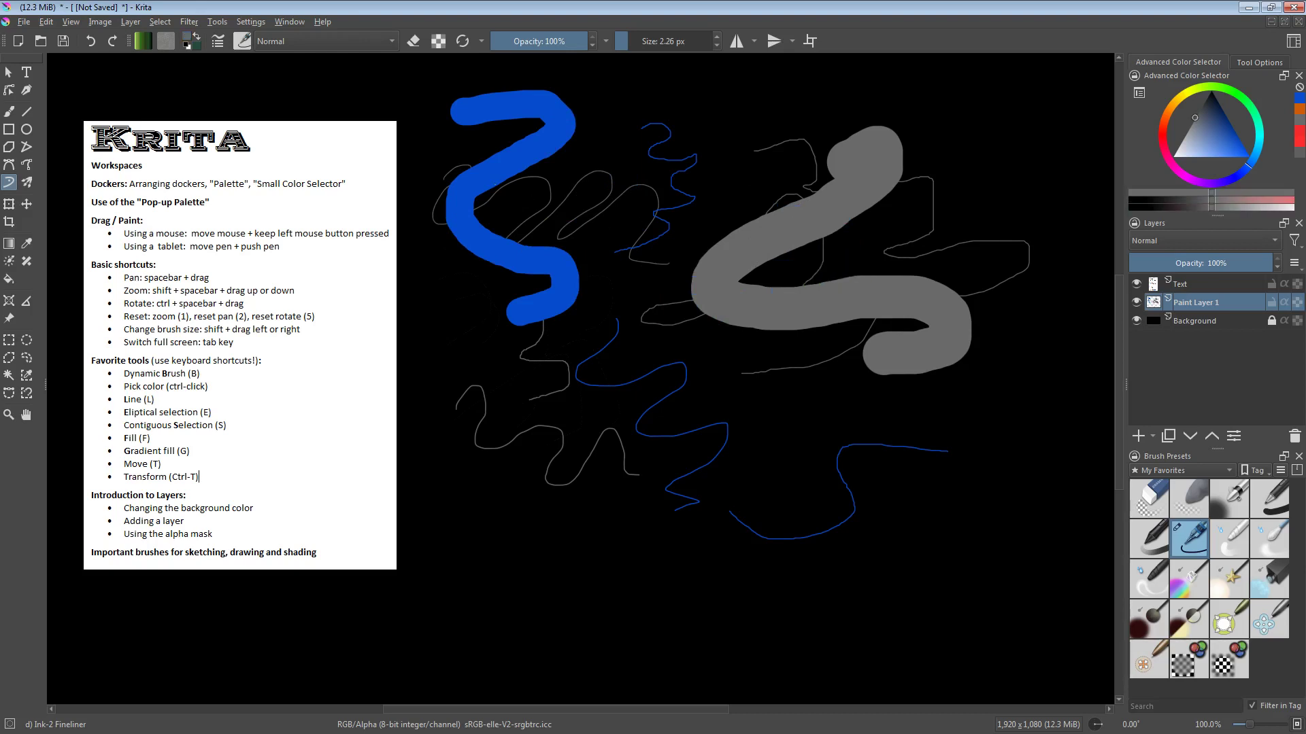
{"action": "left_click", "coordinate": [374, 139], "text": "ctrl"}
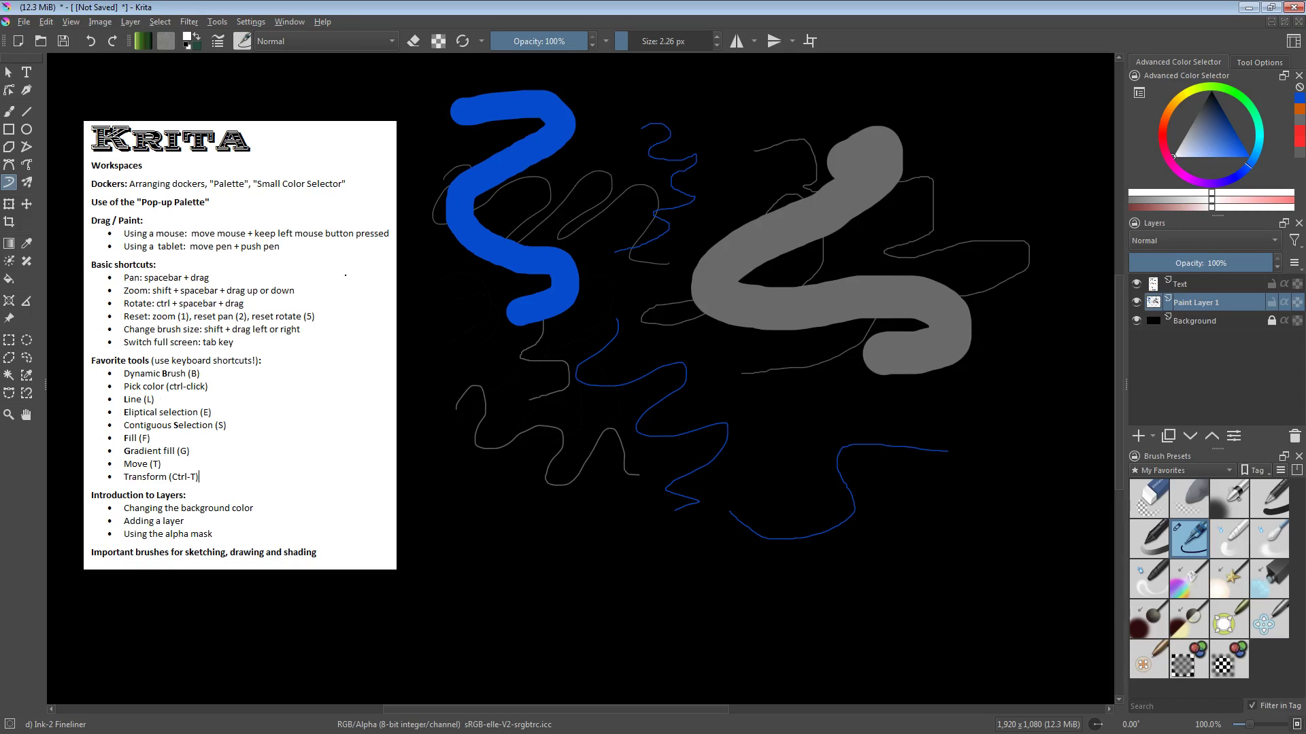
Examine the Tool Shortcuts list in the keyboard shortcut preferences and leave the preferences without changes
{"action": "left_click", "coordinate": [259, 25]}
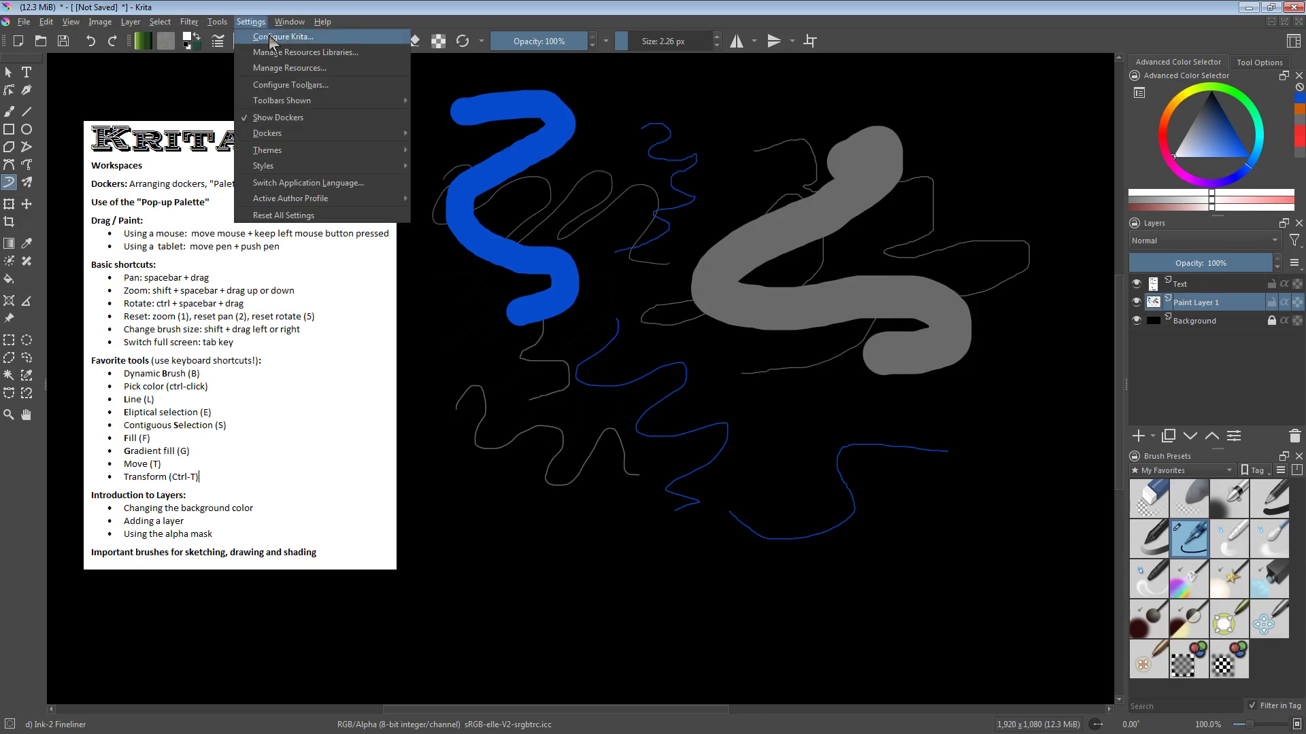
{"action": "left_click", "coordinate": [268, 36]}
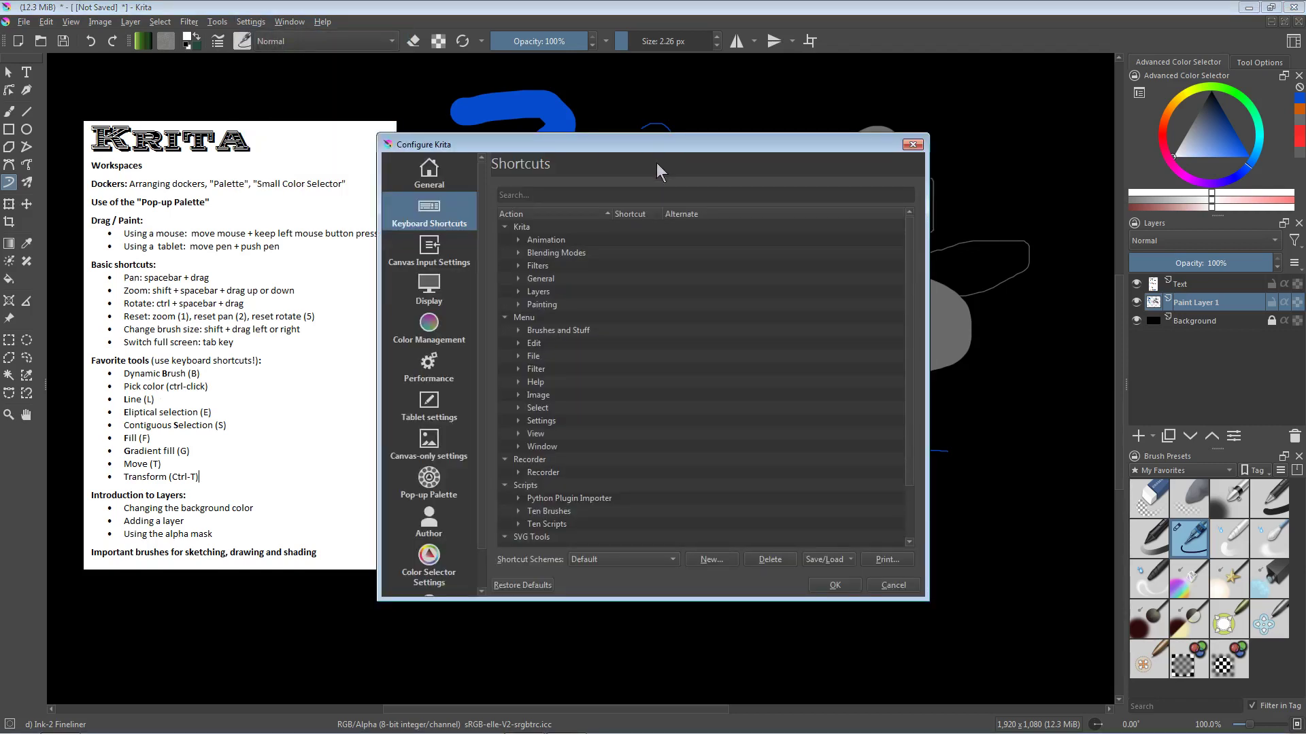
{"action": "left_click", "coordinate": [505, 226]}
{"action": "left_click", "coordinate": [504, 239]}
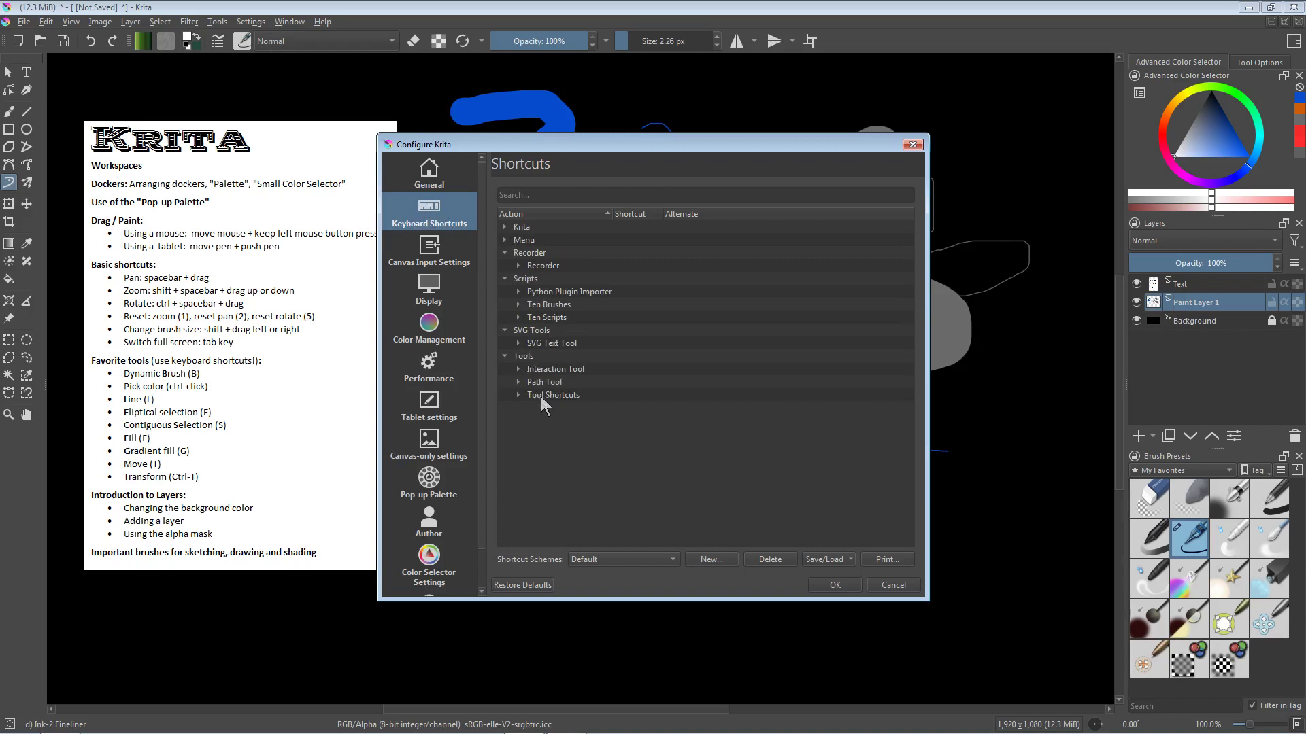
{"action": "left_click", "coordinate": [518, 395]}
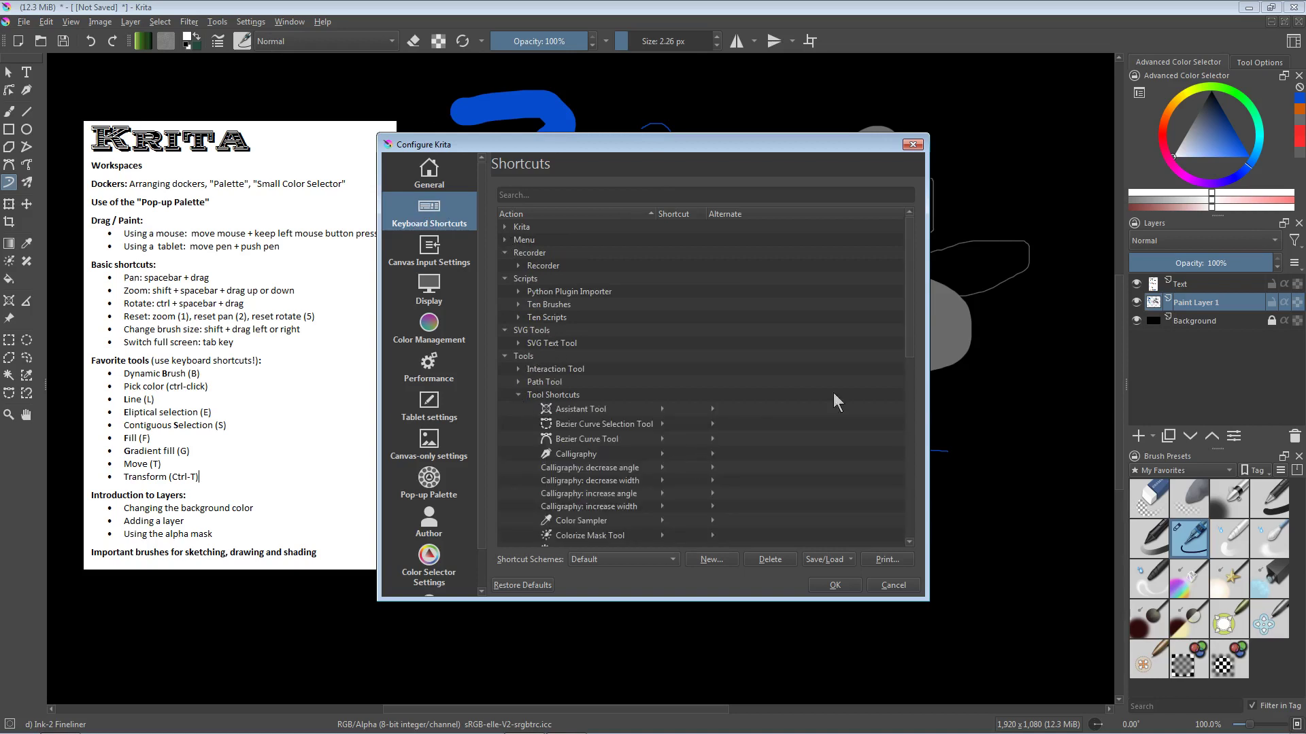
{"action": "left_click_drag", "start_coordinate": [908, 342], "coordinate": [912, 406]}
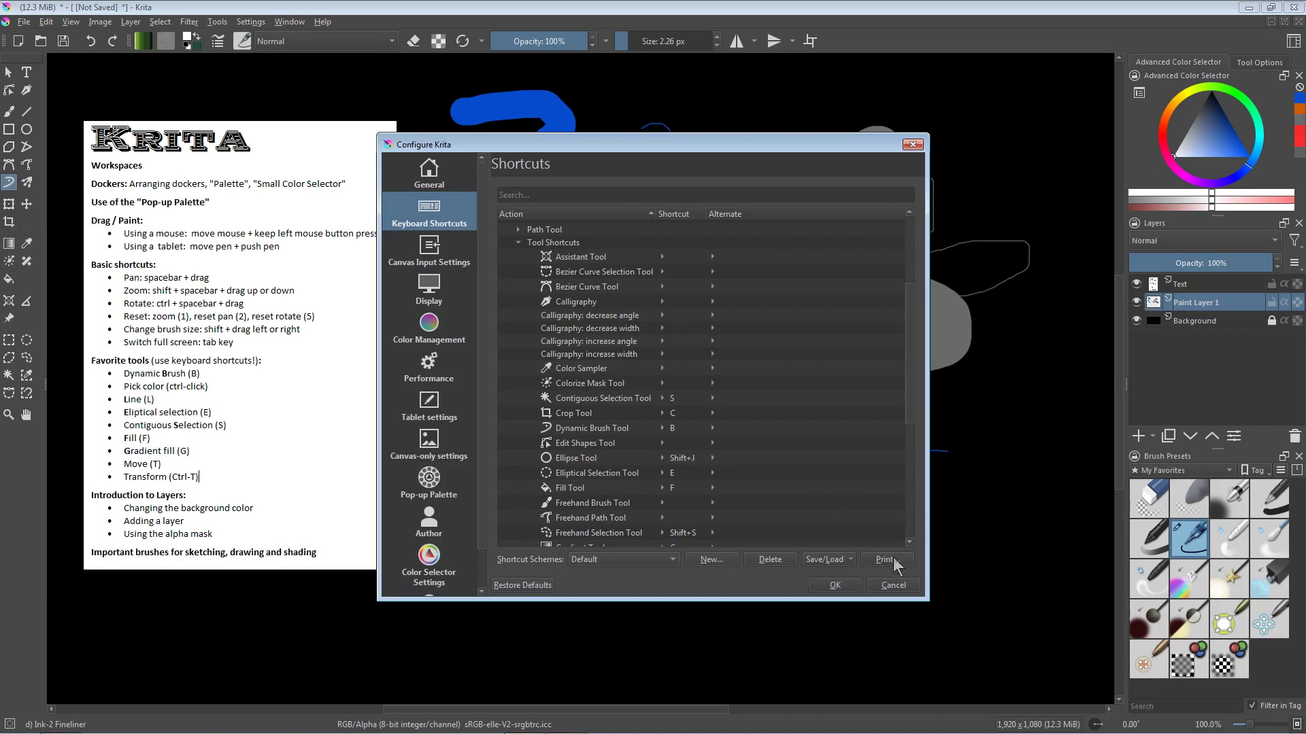
{"action": "left_click", "coordinate": [906, 584]}
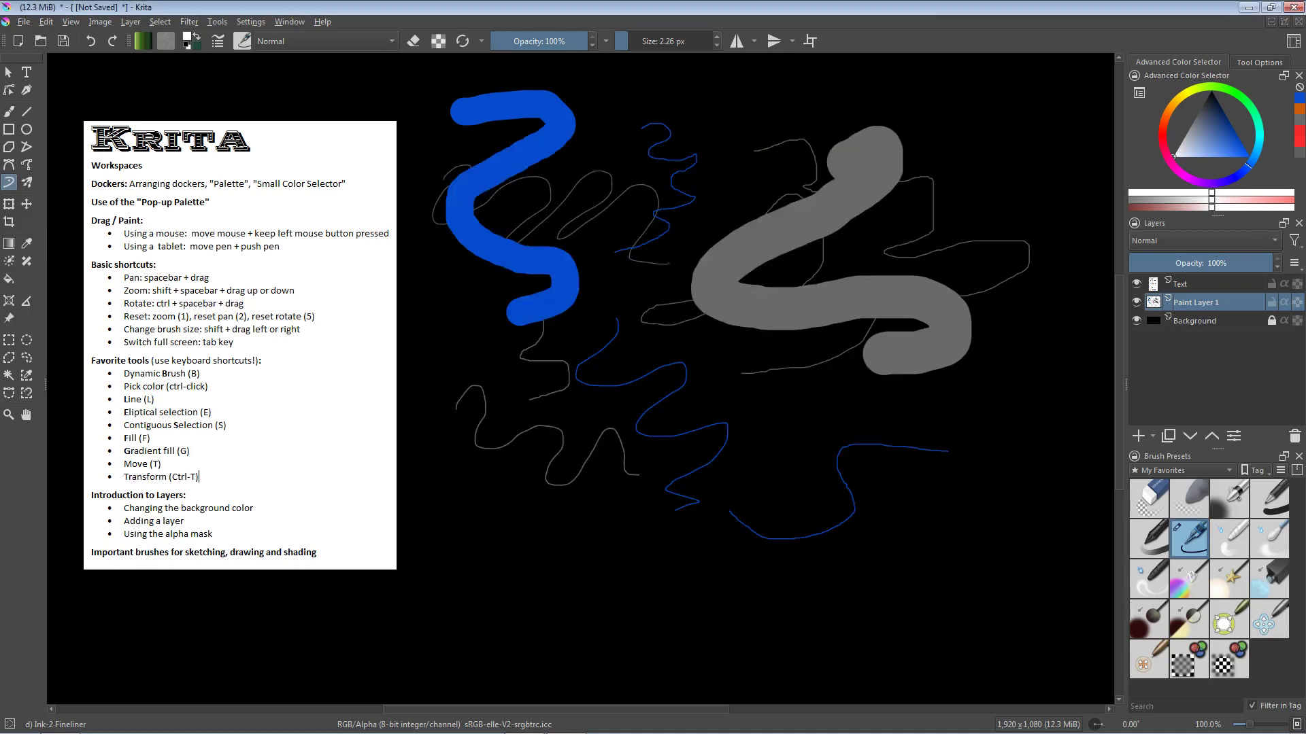
Draw two crossing white straight lines with the Line tool, a thin one with Ink-2 Fineliner and a thick one with Basic-1
{"action": "key", "text": "ctrl+r"}
{"action": "key", "text": "l"}
{"action": "left_click_drag", "start_coordinate": [398, 588], "coordinate": [790, 402]}
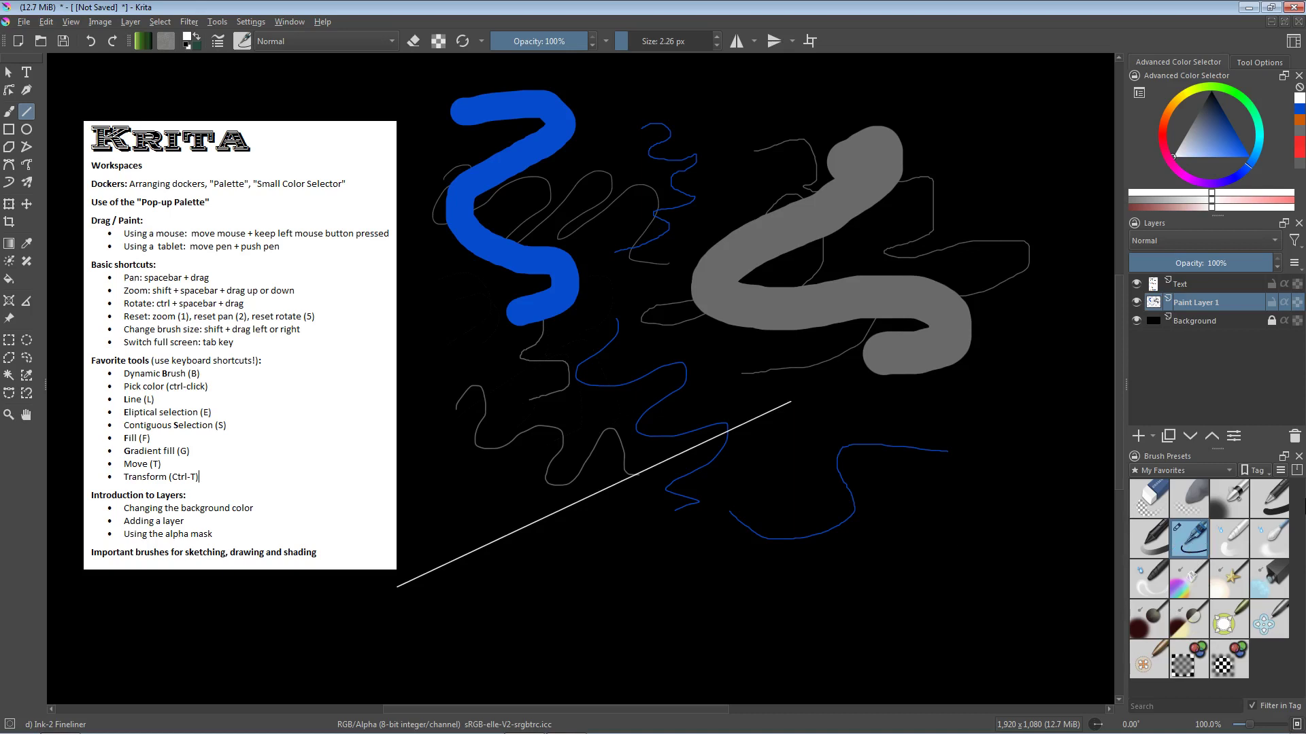
{"action": "left_click", "coordinate": [1276, 508]}
{"action": "left_click_drag", "start_coordinate": [742, 639], "coordinate": [634, 373]}
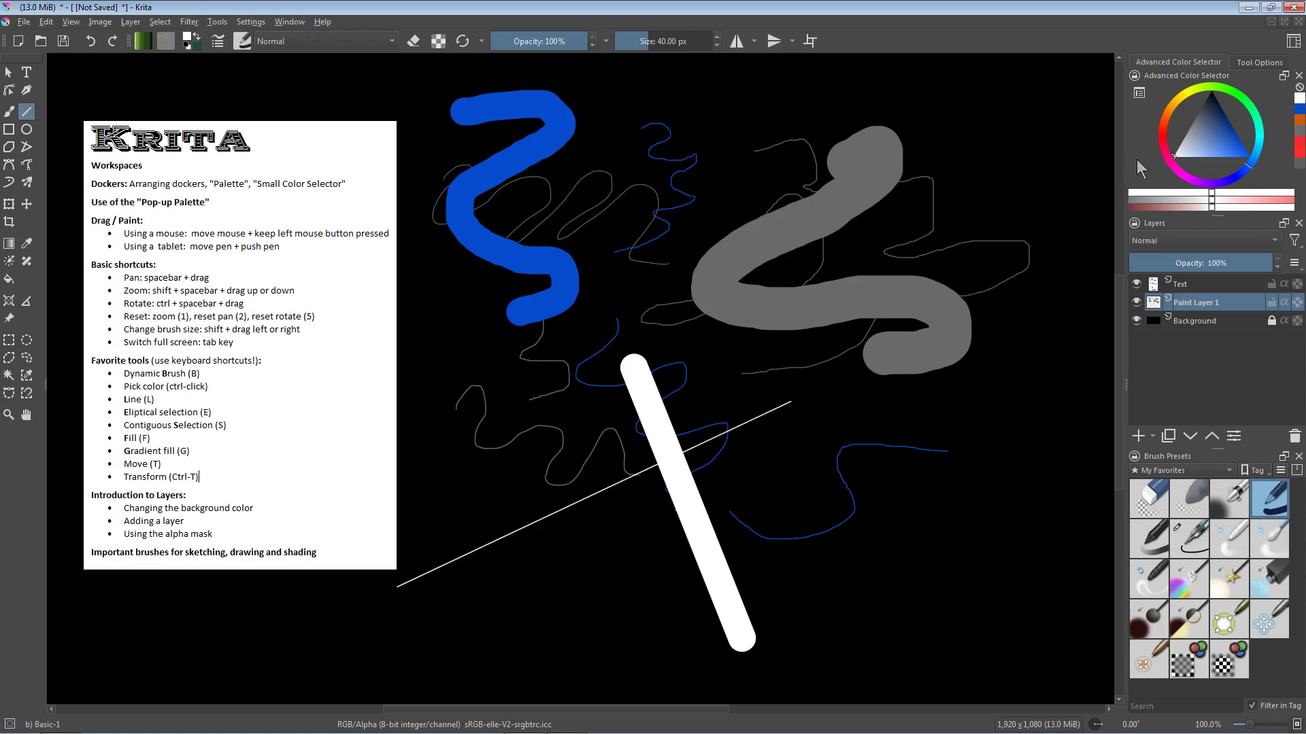
Draw another thick white diagonal line and a shorter parallel line in light red with the 40 px Basic-1 brush
{"action": "left_click", "coordinate": [1163, 135]}
{"action": "left_click_drag", "start_coordinate": [803, 576], "coordinate": [966, 435]}
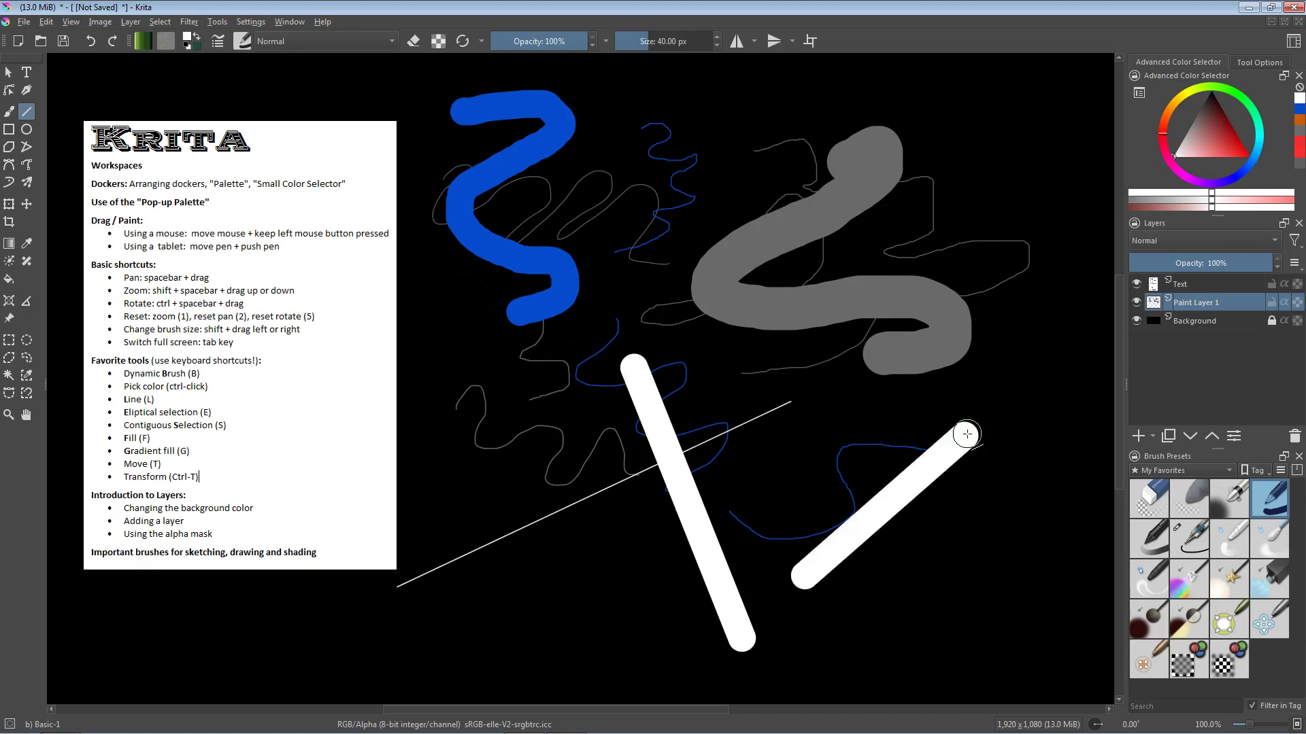
{"action": "mouse_move", "coordinate": [1171, 157]}
{"action": "left_mouse_down"}
{"action": "mouse_move", "coordinate": [1242, 157]}
{"action": "mouse_move", "coordinate": [1226, 155]}
{"action": "left_mouse_up"}
{"action": "left_click_drag", "start_coordinate": [794, 507], "coordinate": [862, 436]}
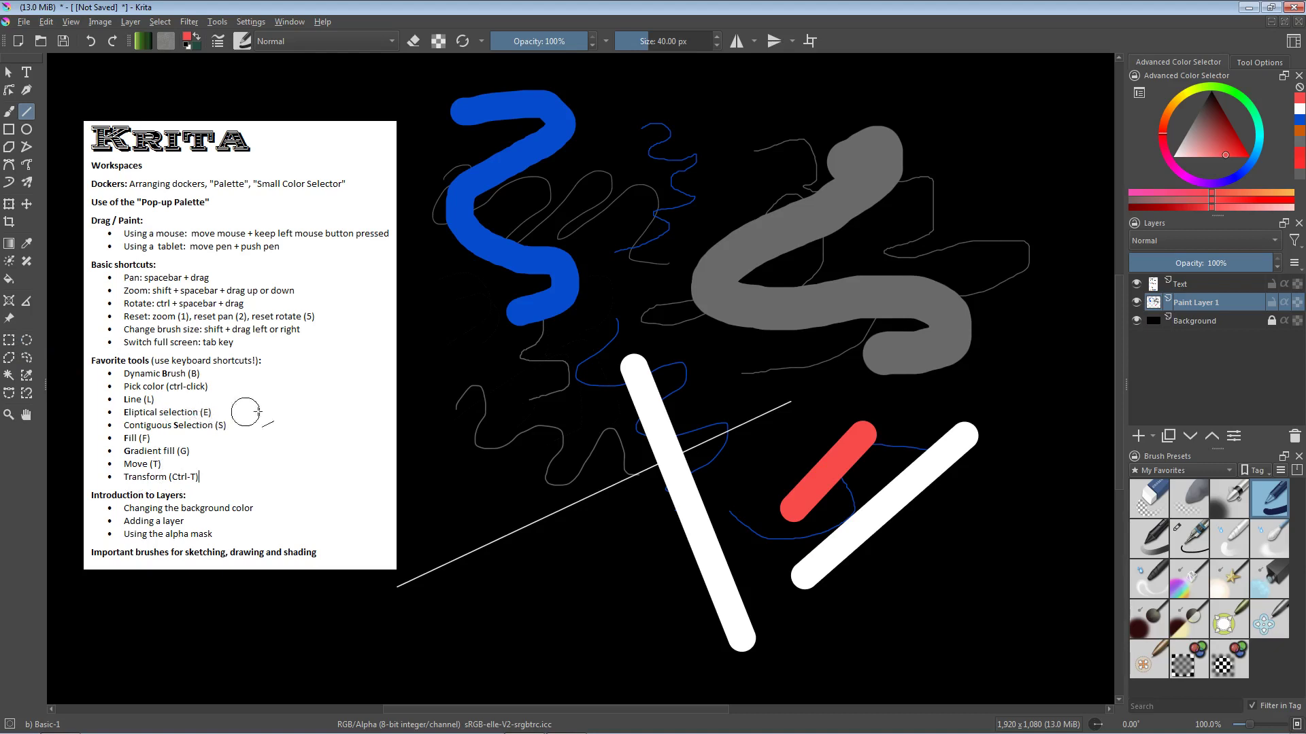
Make a circular selection directly below the thick blue stroke and fill it with light red, followed by cyan
{"action": "key", "text": "e"}
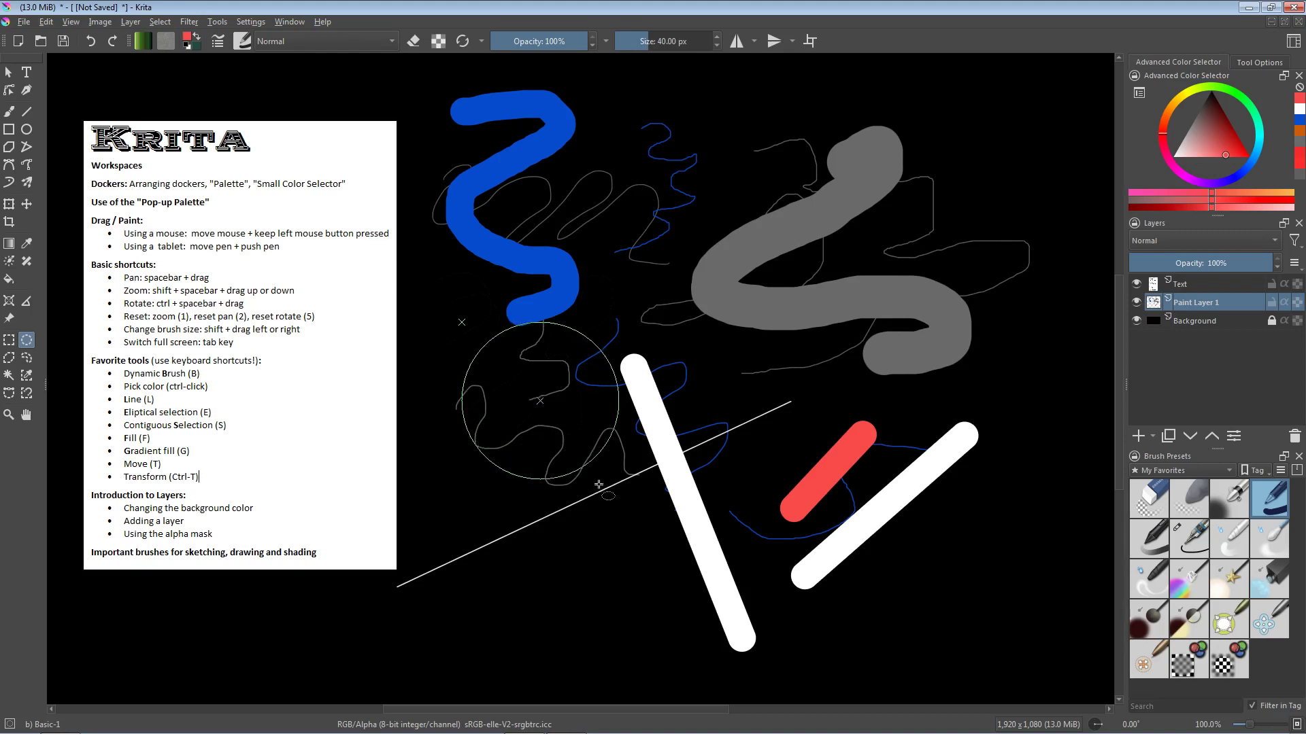
{"action": "left_click_drag", "start_coordinate": [614, 504], "coordinate": [616, 503]}
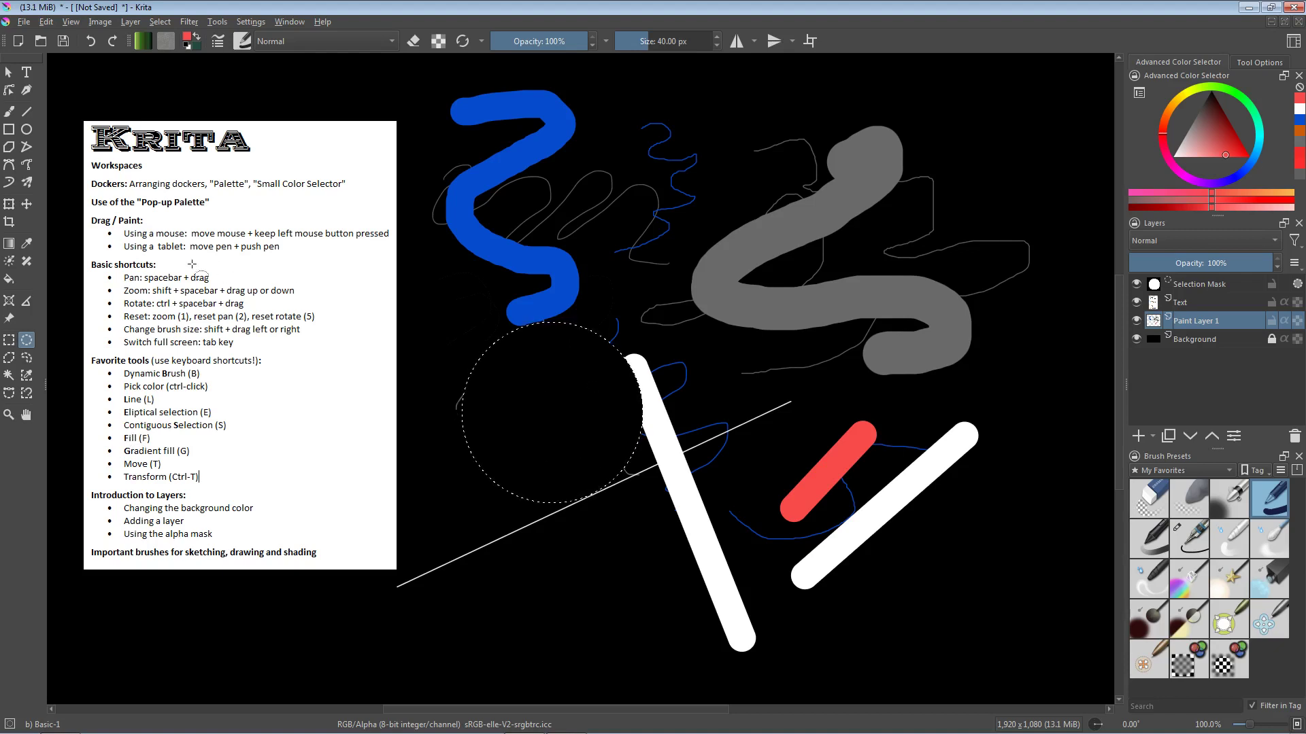
{"action": "left_click", "coordinate": [9, 280]}
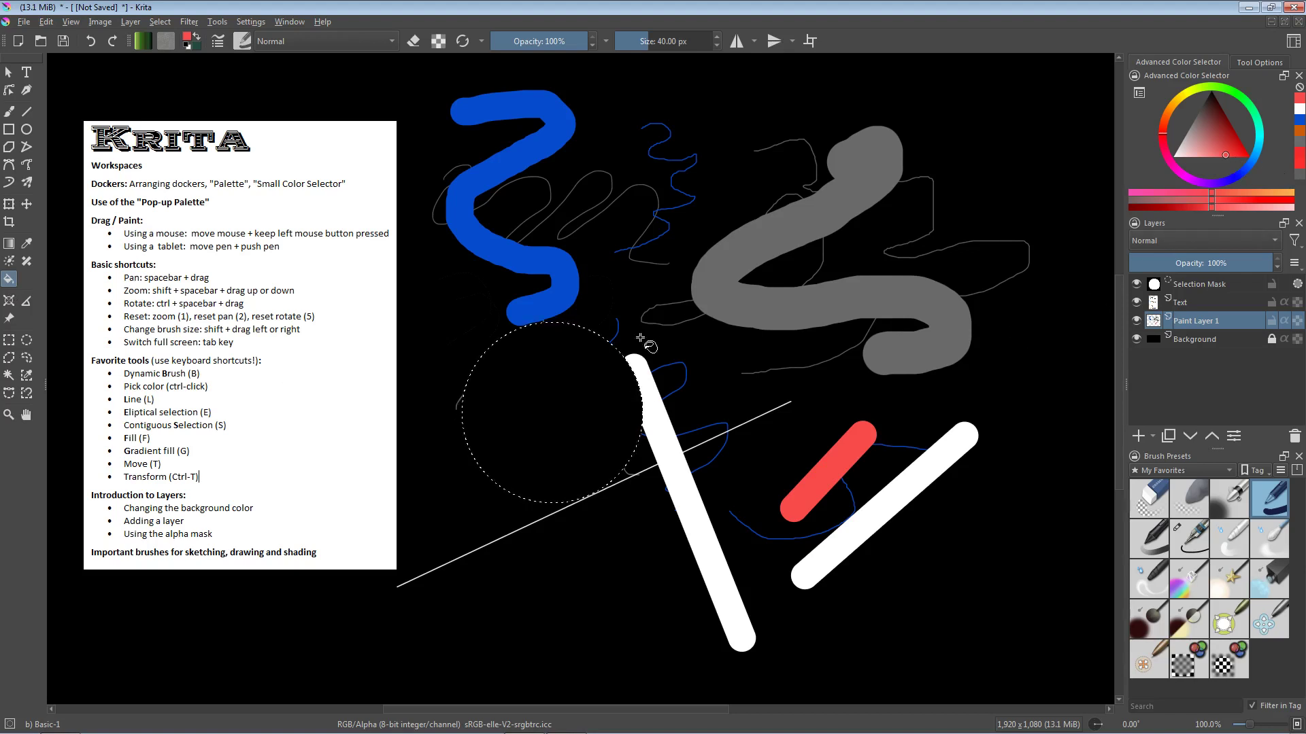
{"action": "left_click", "coordinate": [583, 382]}
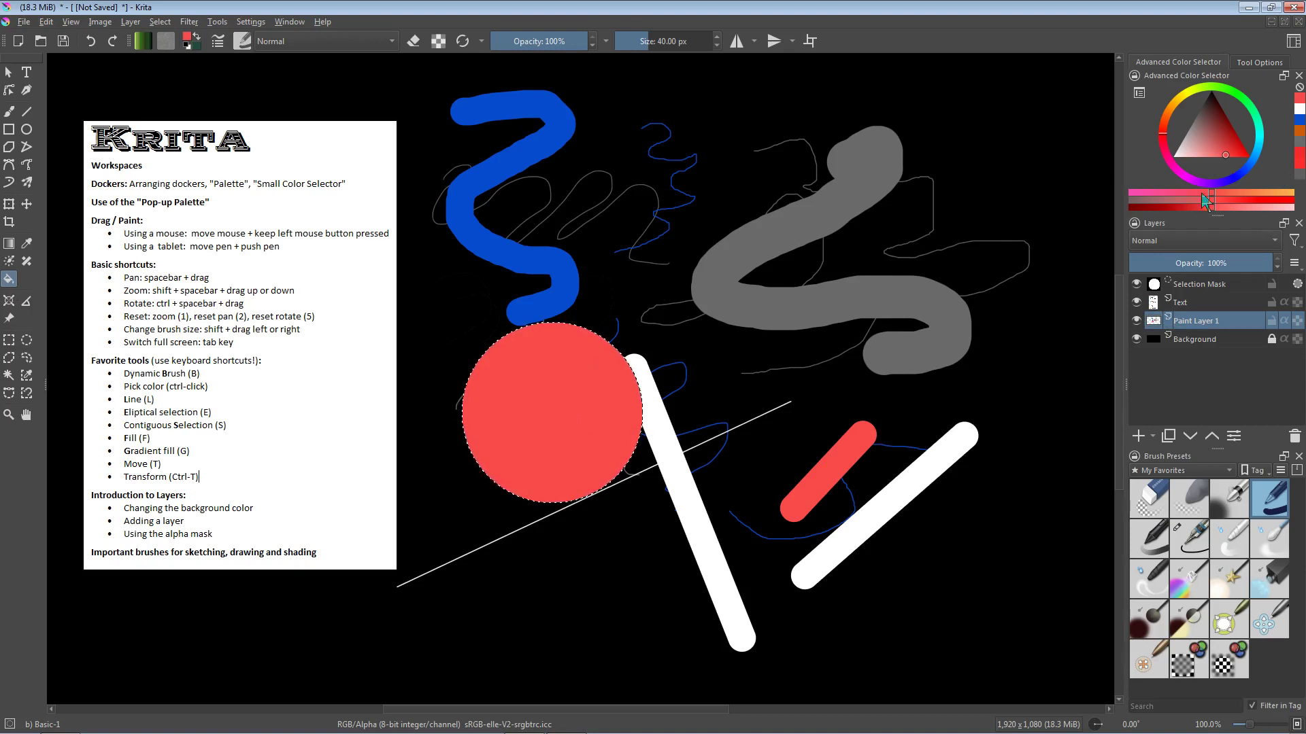
{"action": "left_click", "coordinate": [1262, 137]}
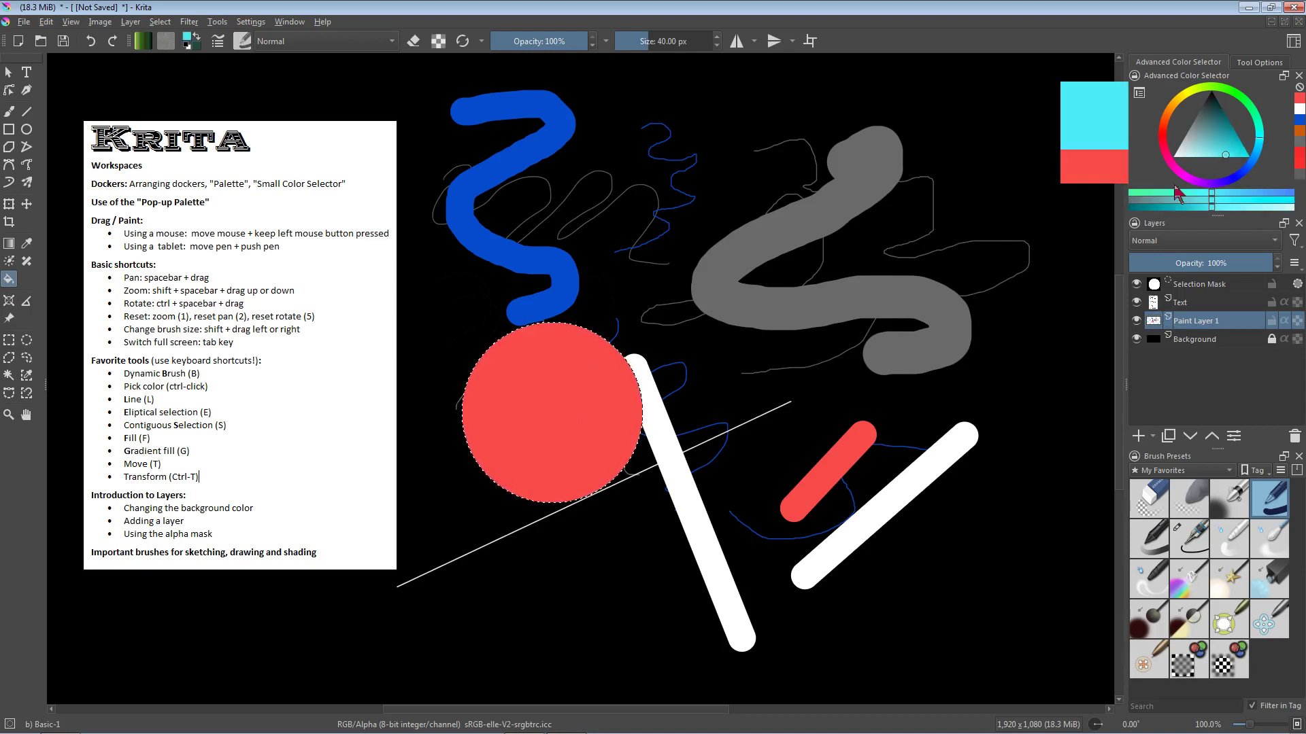
{"action": "left_click", "coordinate": [597, 386]}
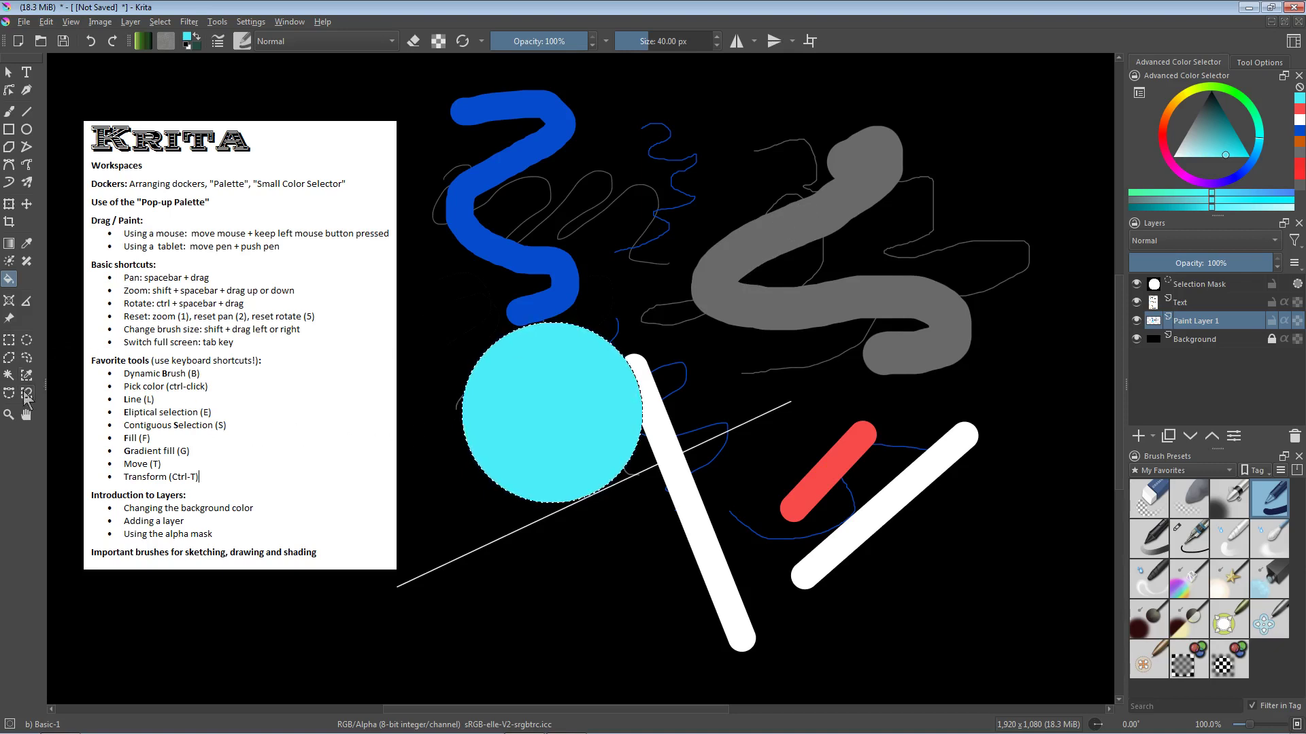
Try the Contiguous Selection tool on the thick gray stroke, the thick blue stroke and the short red line
{"action": "left_click", "coordinate": [8, 376]}
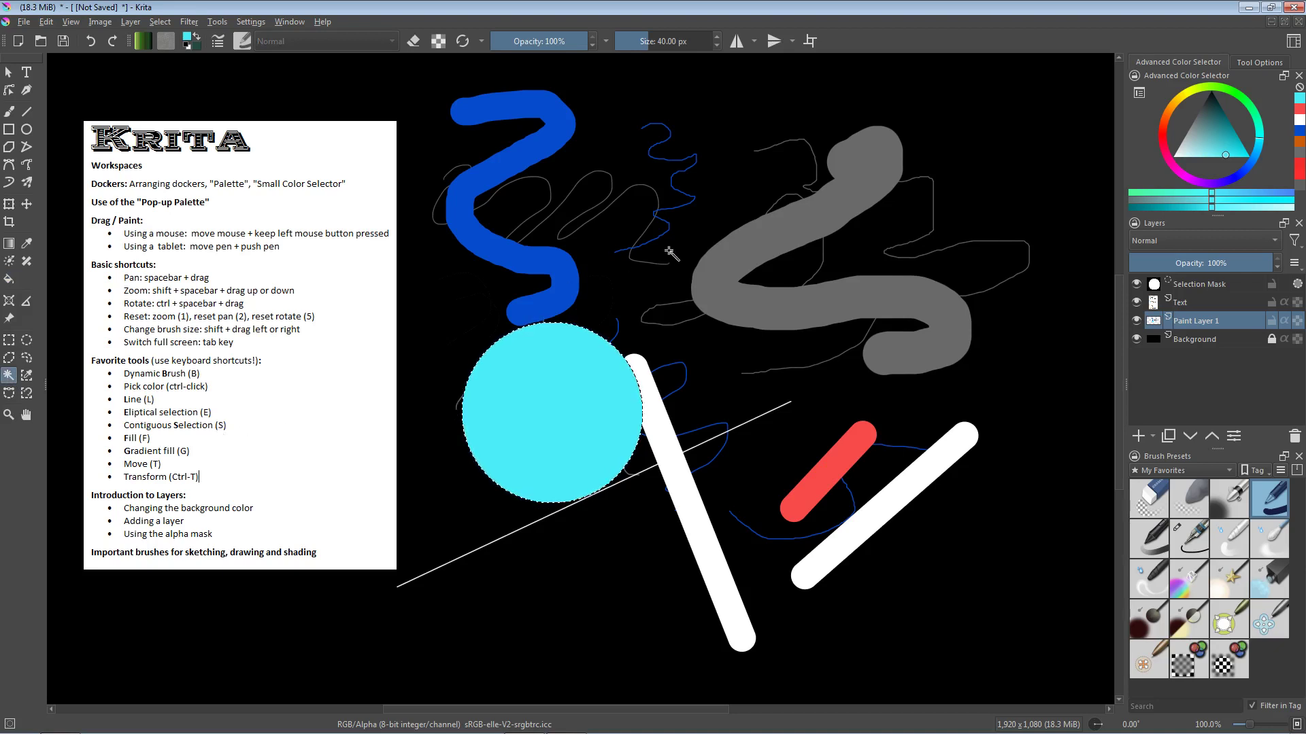
{"action": "left_click", "coordinate": [852, 188]}
{"action": "left_click", "coordinate": [553, 135]}
{"action": "left_click", "coordinate": [835, 461]}
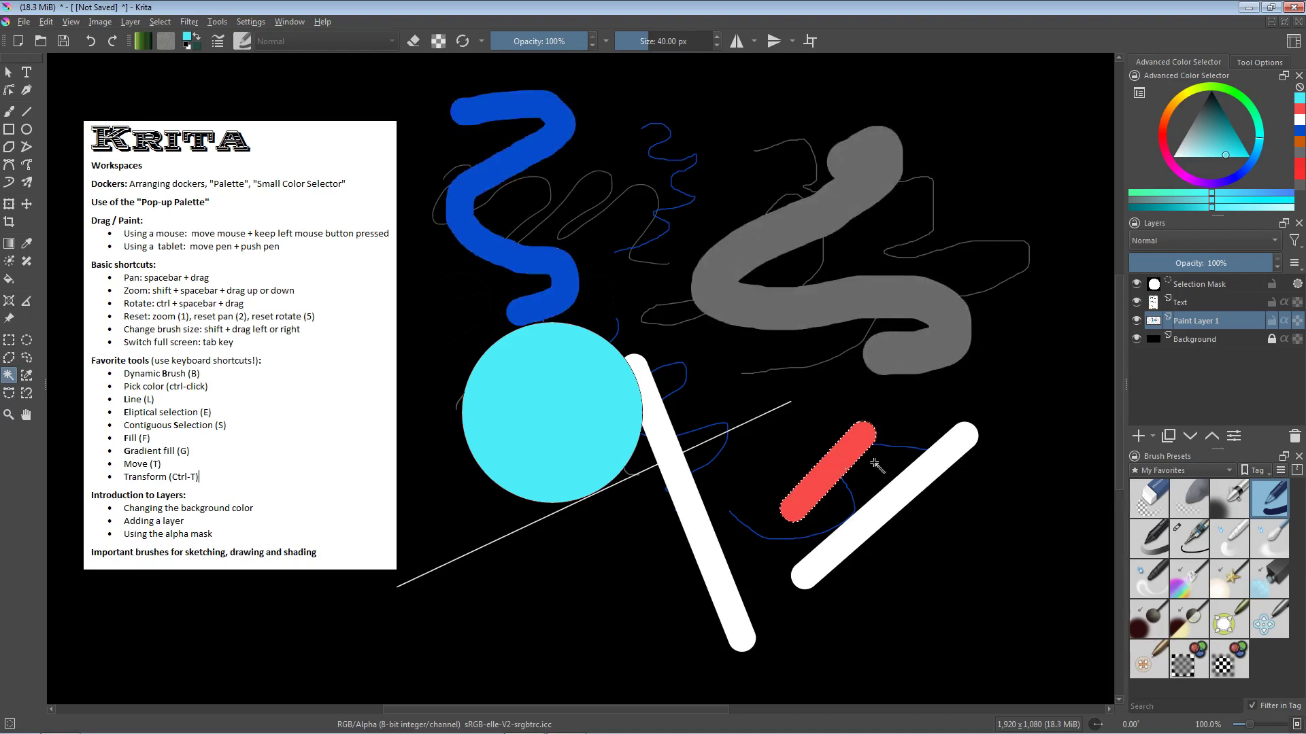
Select the thick white line beside the red one by contiguous color and fill it with dark teal
{"action": "left_click", "coordinate": [923, 473]}
{"action": "left_click", "coordinate": [9, 279]}
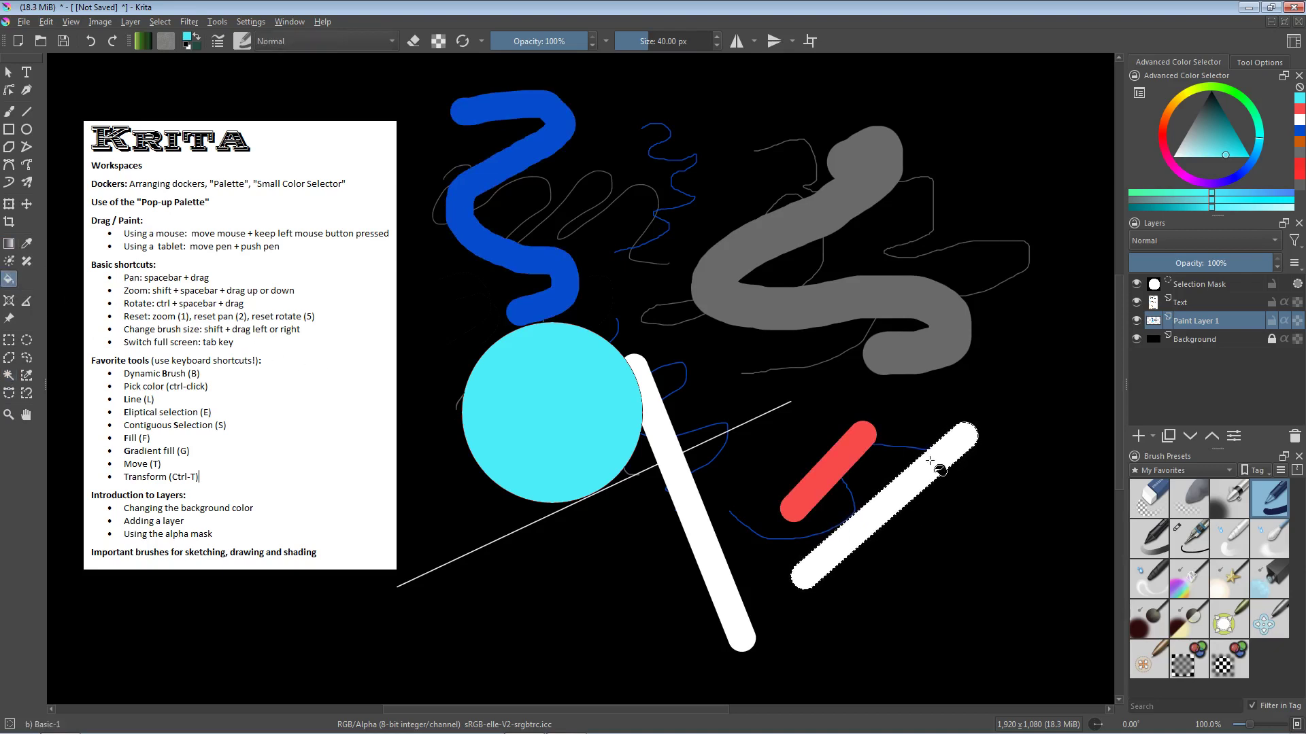
{"action": "left_click_drag", "start_coordinate": [1207, 155], "coordinate": [1228, 115]}
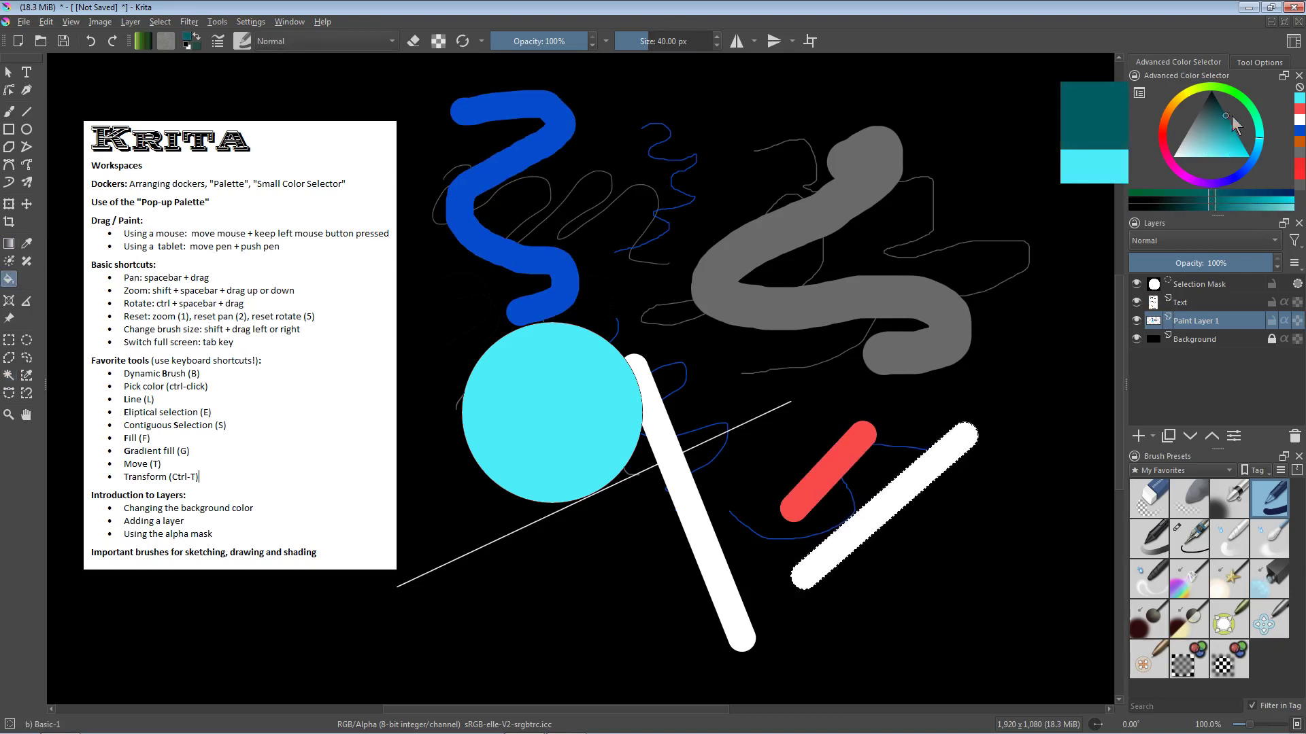
{"action": "left_click", "coordinate": [951, 444]}
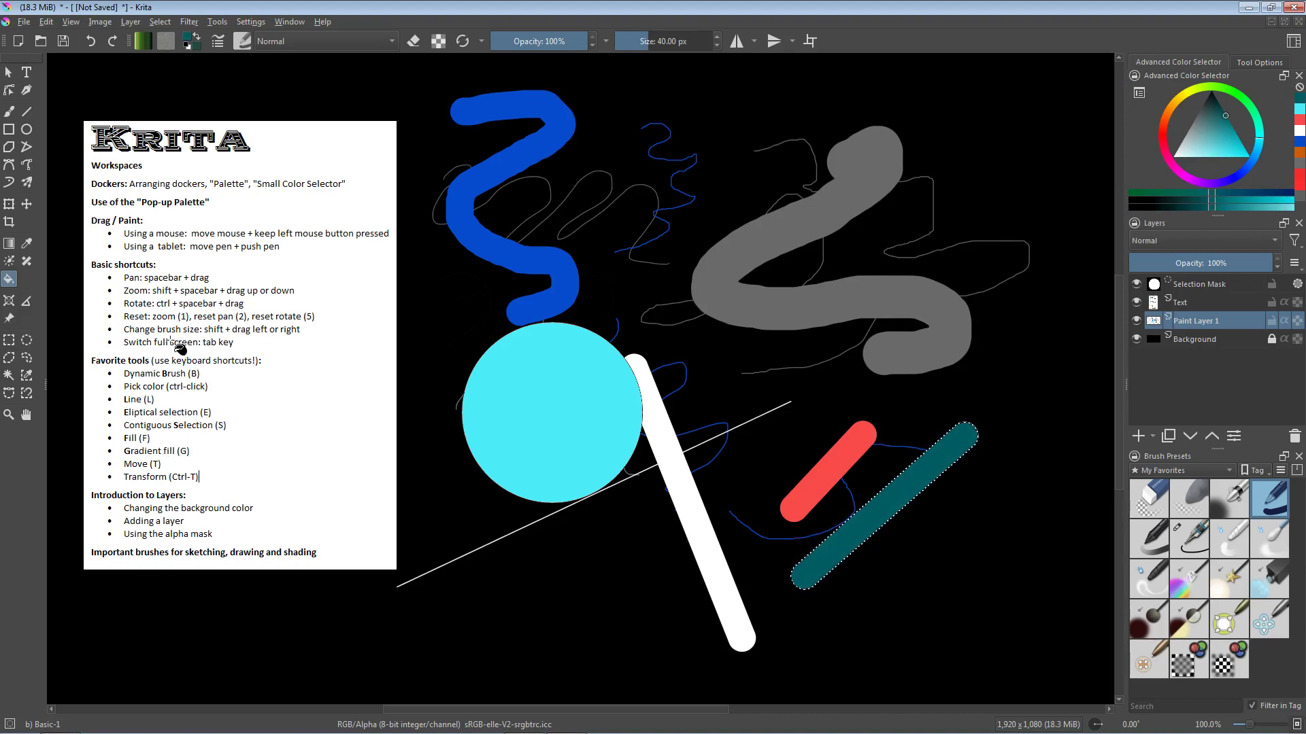
Choose the Foreground to Background gradient as the fill gradient
{"action": "left_click", "coordinate": [143, 42]}
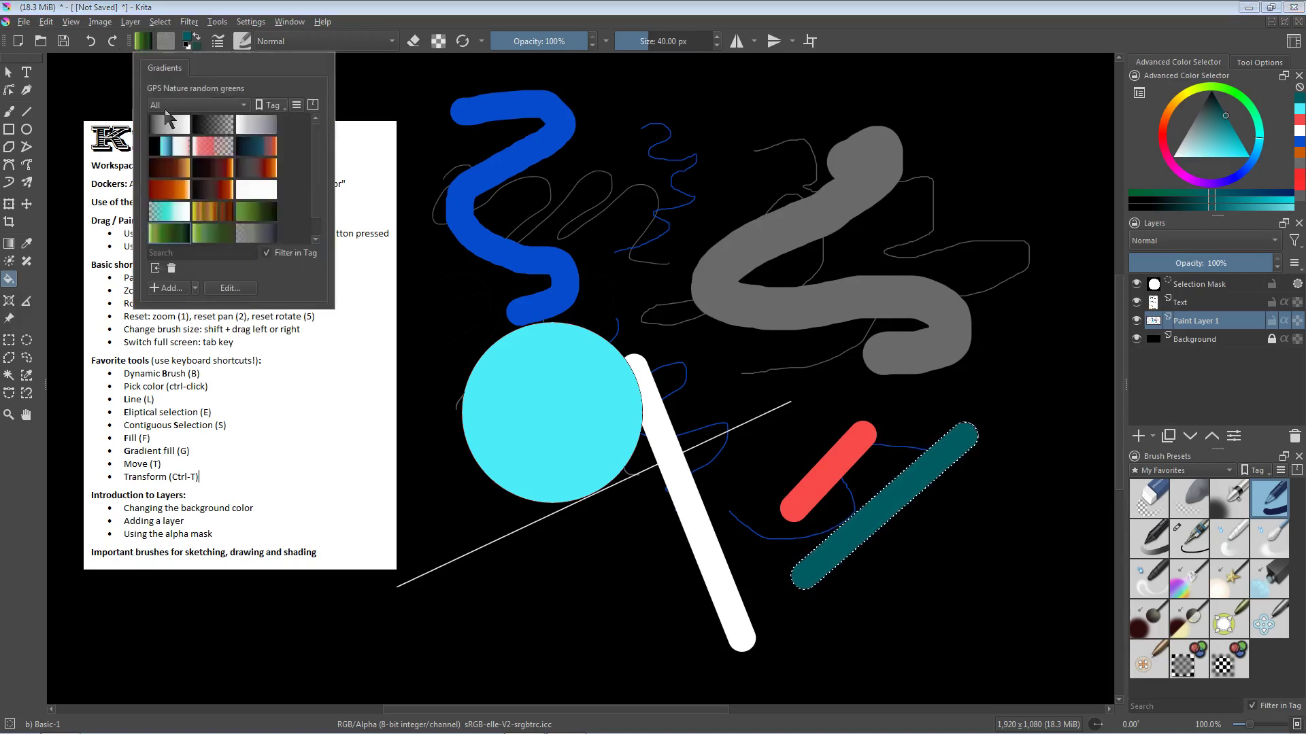
{"action": "left_click", "coordinate": [176, 128]}
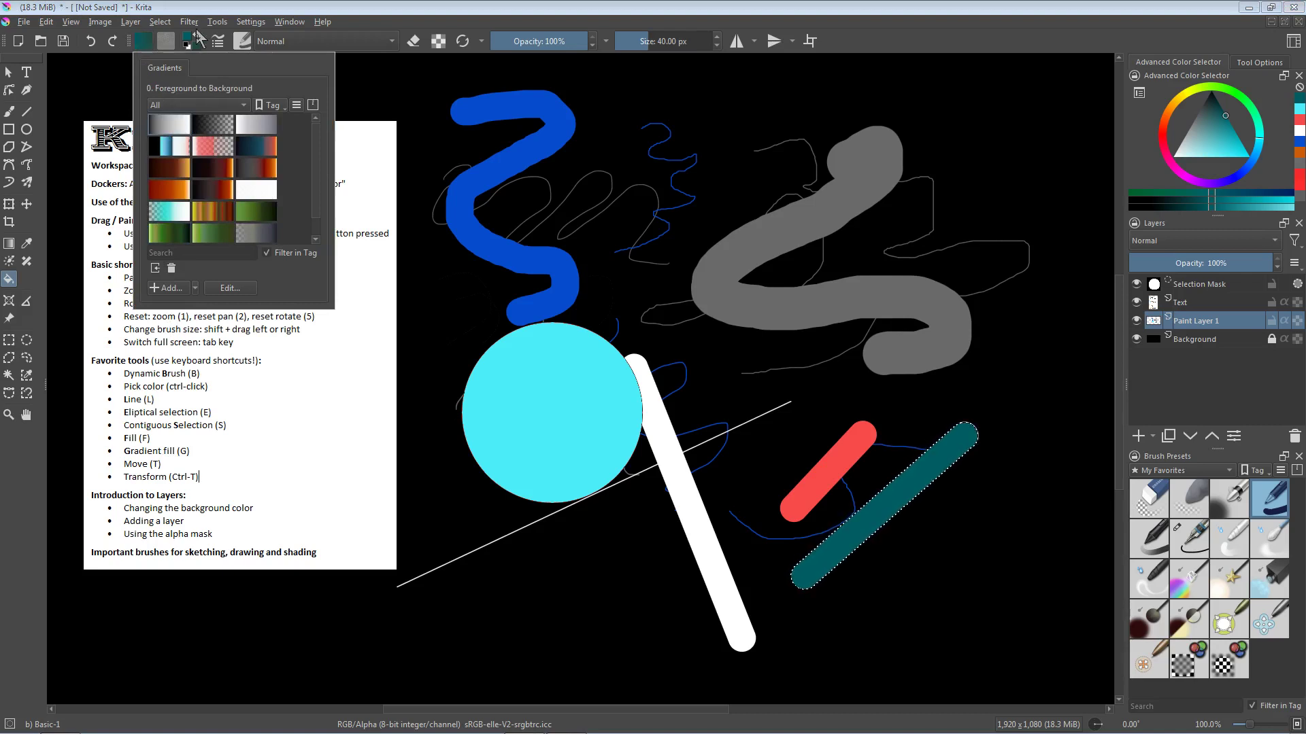
{"action": "left_click", "coordinate": [224, 9]}
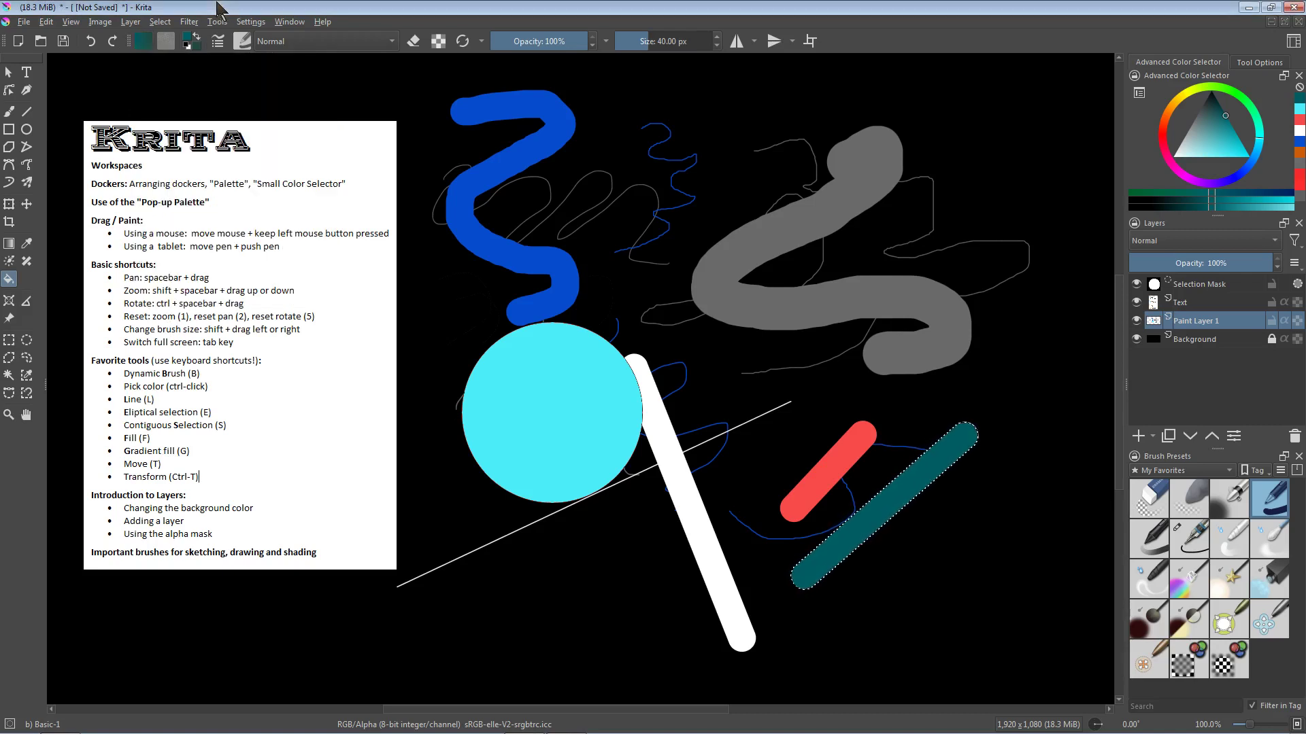
Set the background color to dark magenta (#98004c), leaving the dark teal foreground color as it is
{"action": "left_click", "coordinate": [189, 44]}
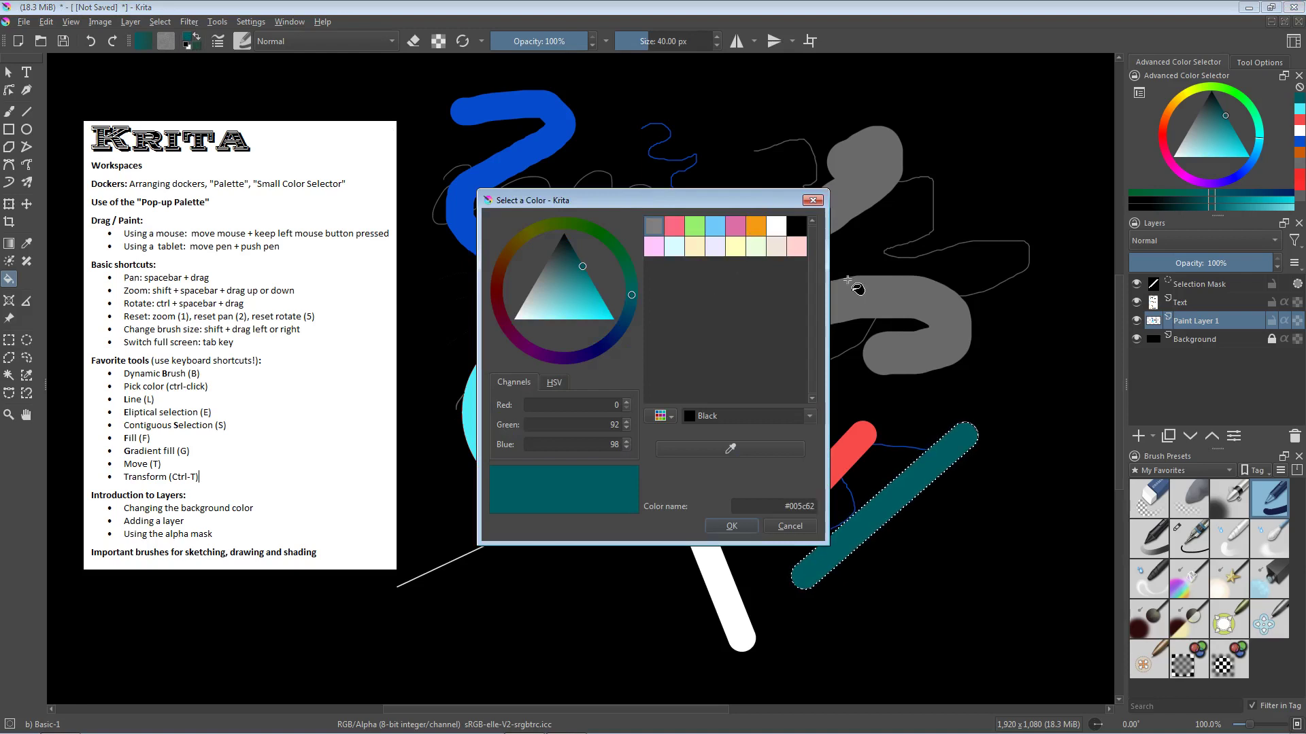
{"action": "left_click", "coordinate": [814, 201]}
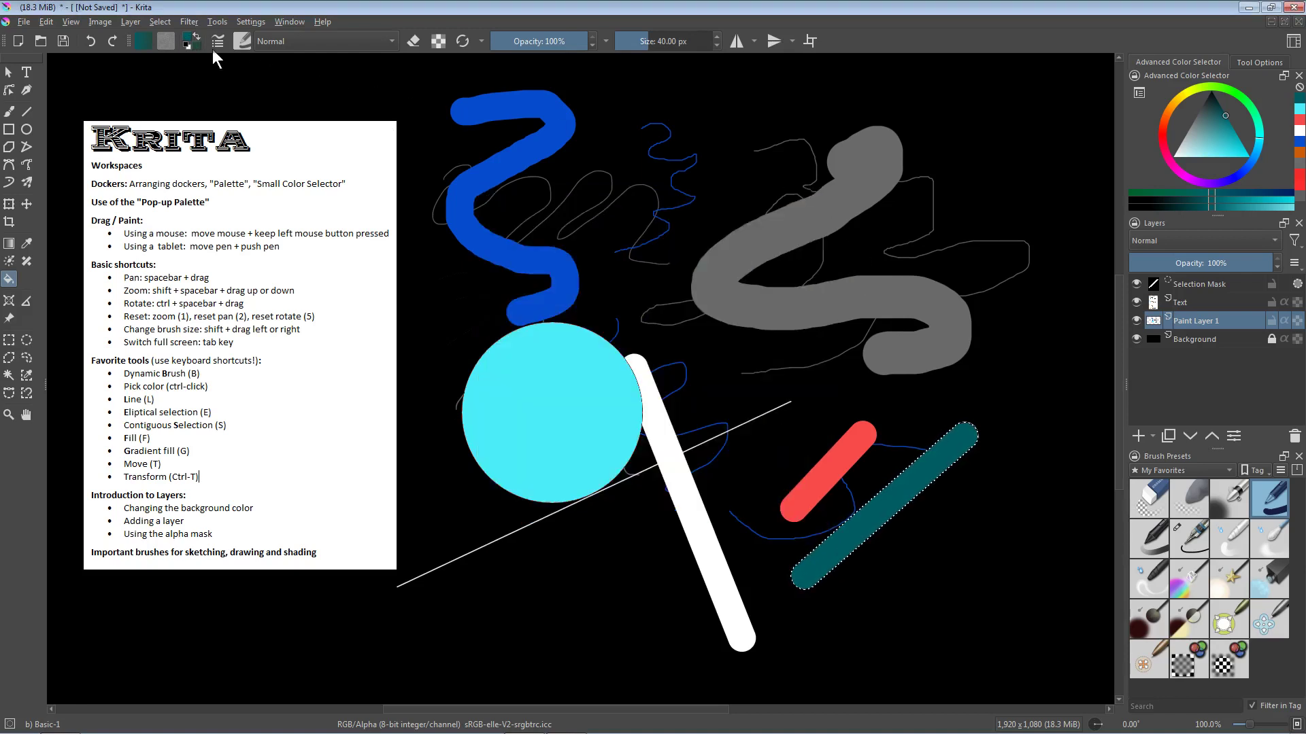
{"action": "left_click", "coordinate": [193, 46]}
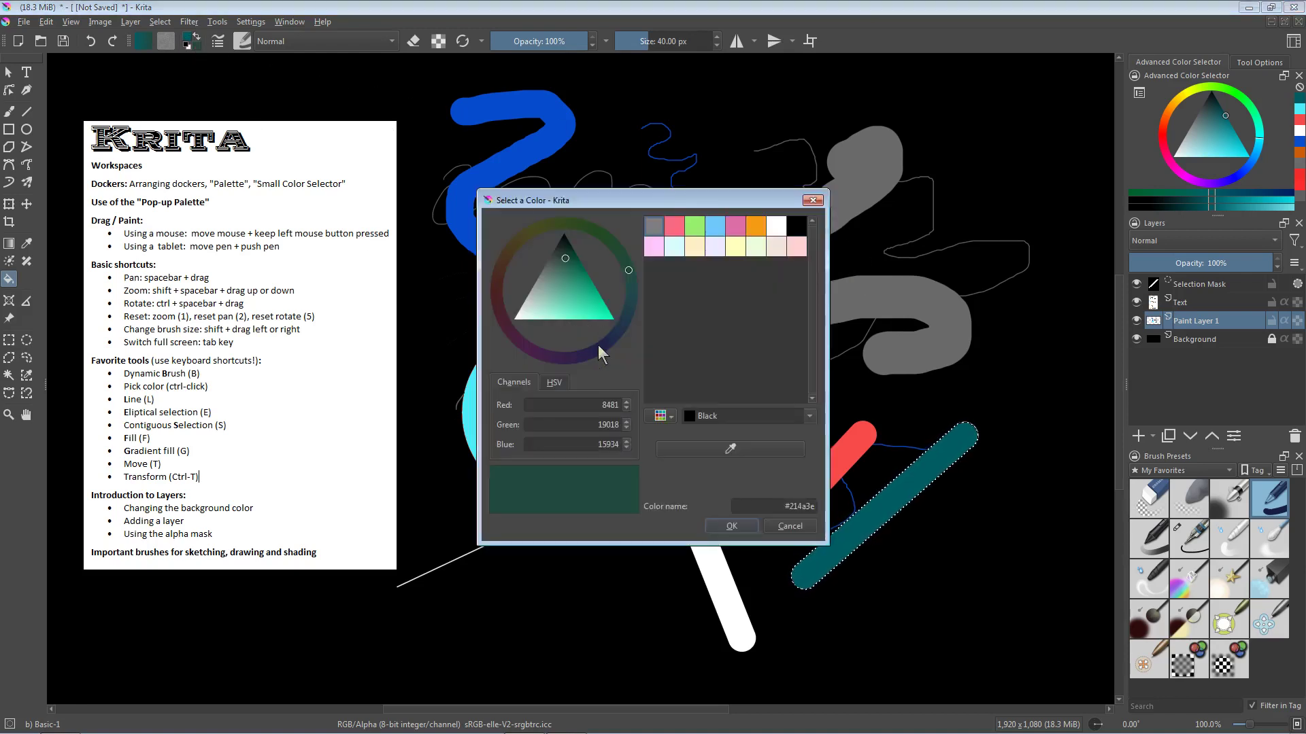
{"action": "left_click", "coordinate": [735, 225]}
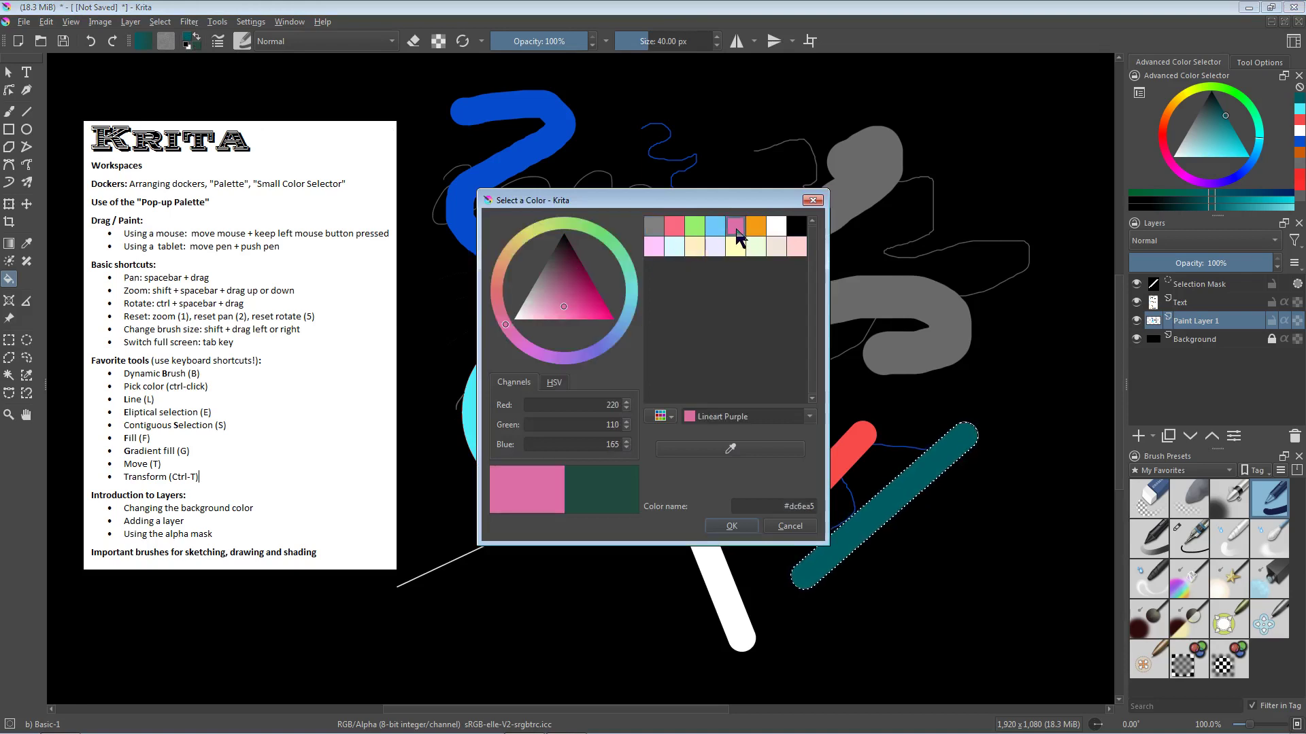
{"action": "left_click_drag", "start_coordinate": [589, 278], "coordinate": [615, 285]}
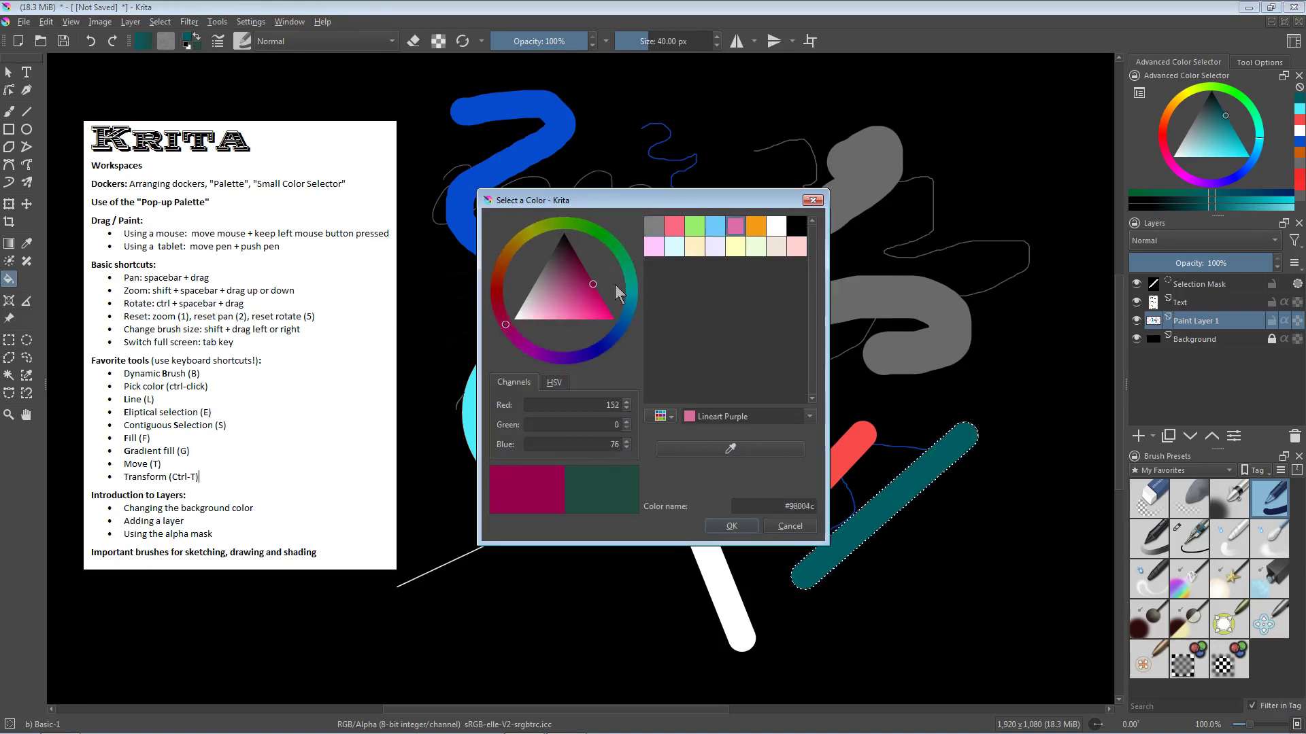
{"action": "left_click", "coordinate": [743, 527]}
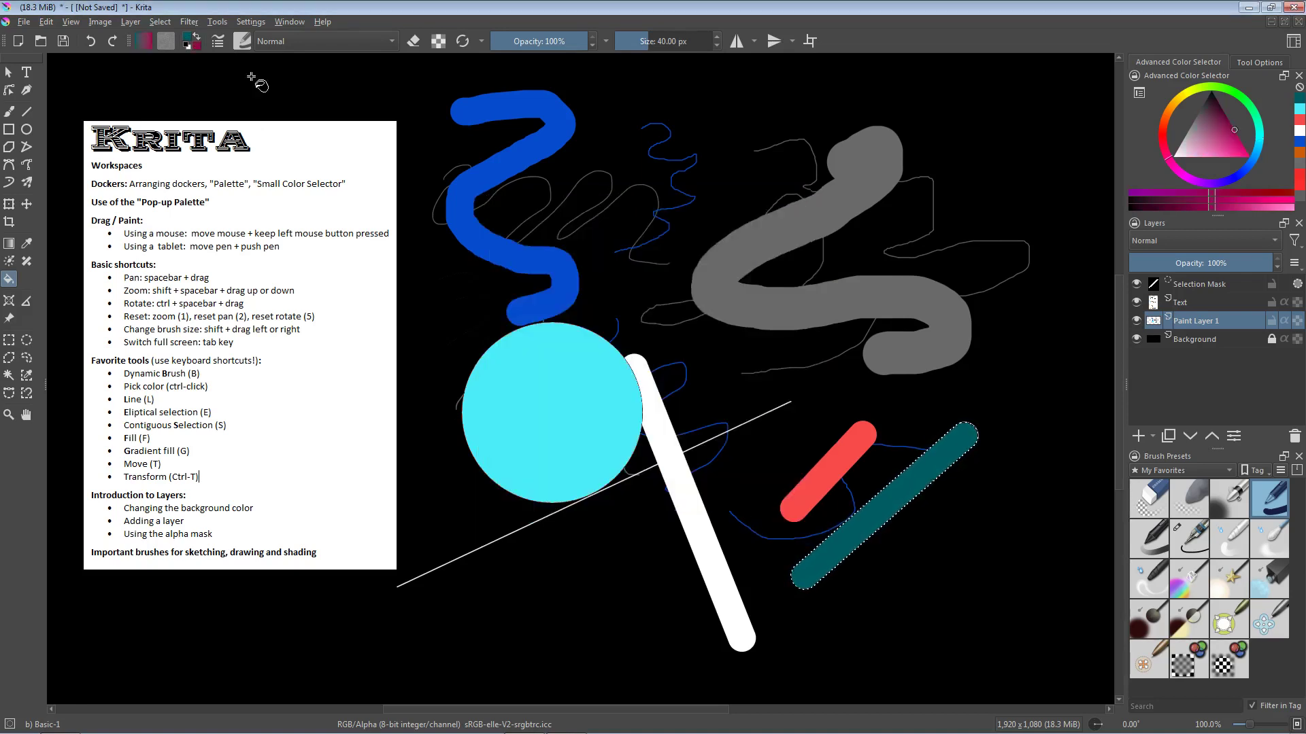
Fill the selected dark teal line with the Foreground to Background gradient, from teal at its upper end to magenta at its lower end
{"action": "left_click", "coordinate": [148, 41]}
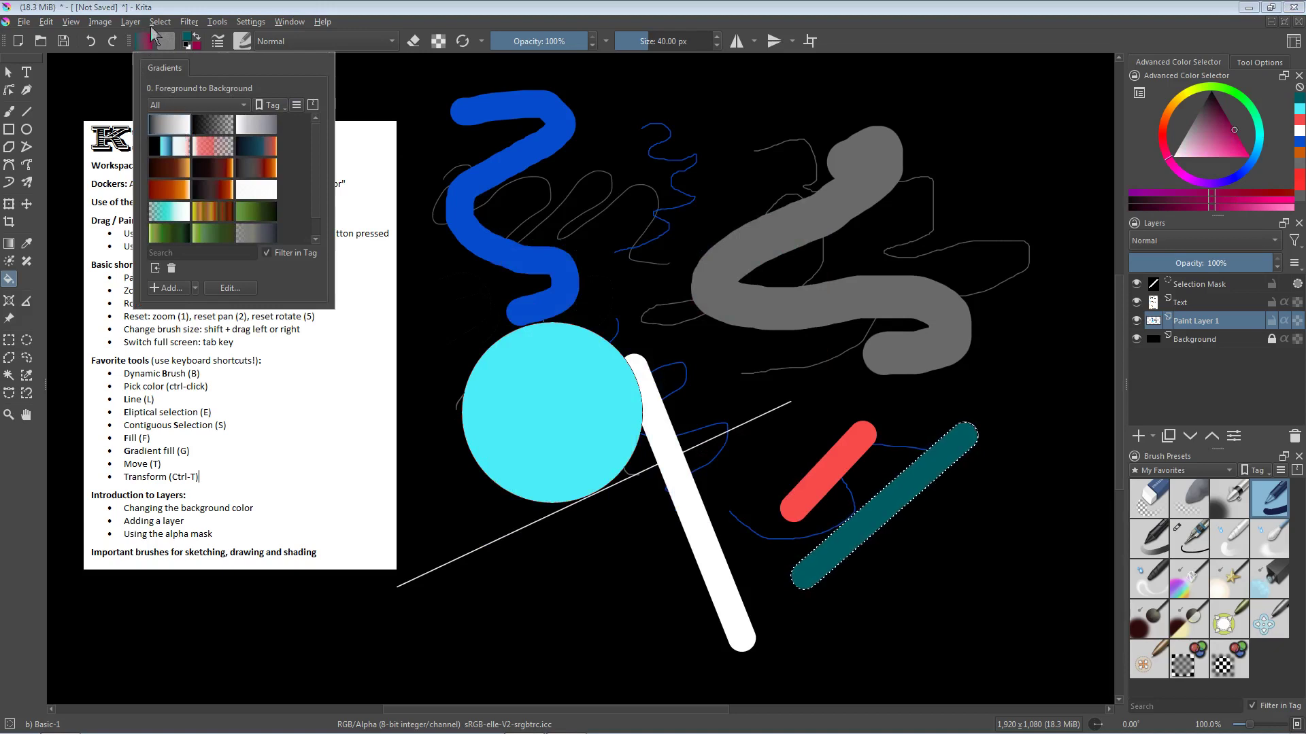
{"action": "left_click", "coordinate": [401, 95]}
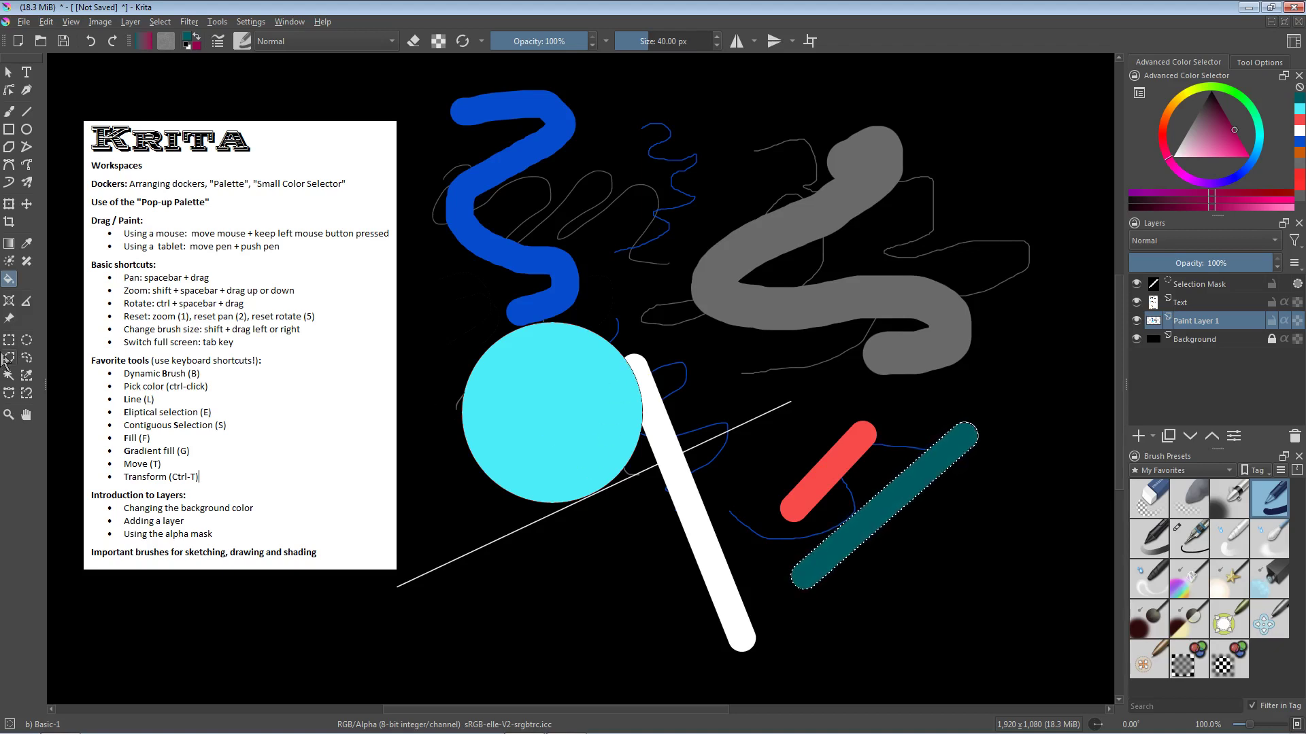
{"action": "left_click", "coordinate": [9, 244]}
{"action": "left_click_drag", "start_coordinate": [533, 342], "coordinate": [574, 490]}
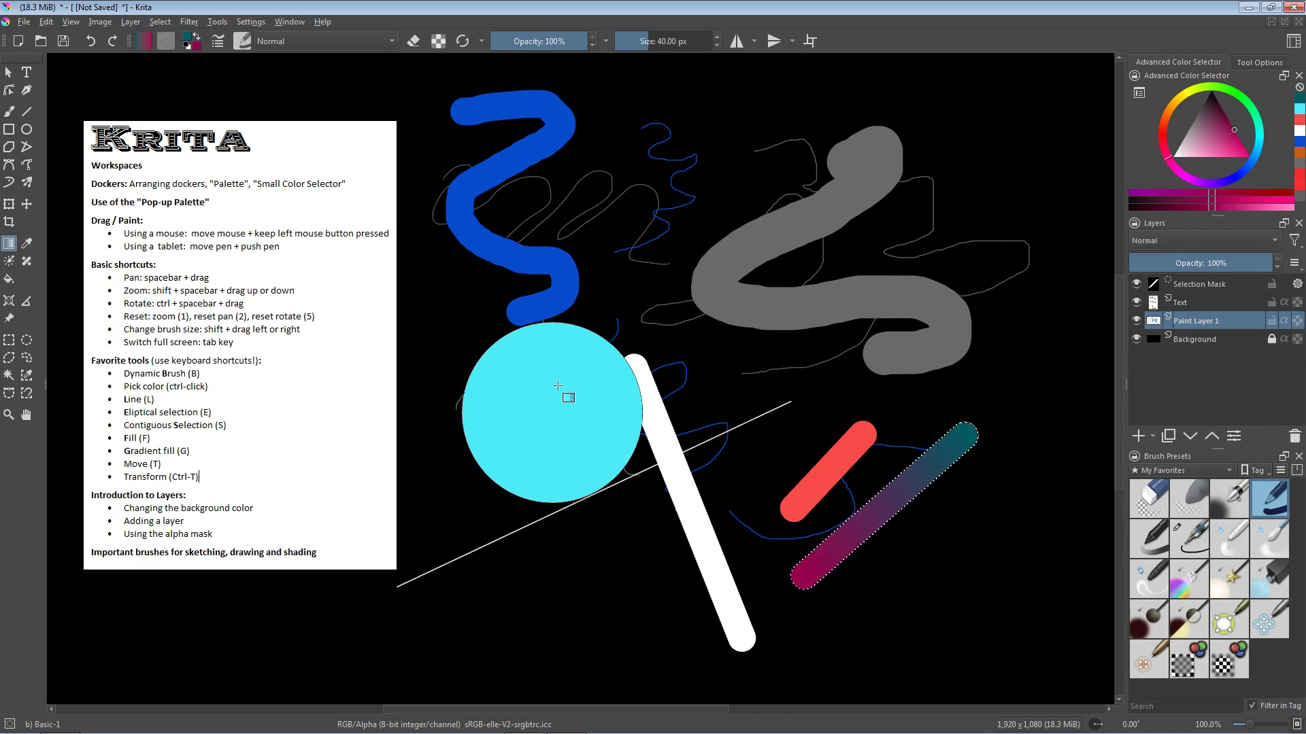
Select the cyan circle by contiguous color and fill it with the Foreground to Background gradient, followed by the GPS Nature browns copy gradient
{"action": "left_click", "coordinate": [10, 376]}
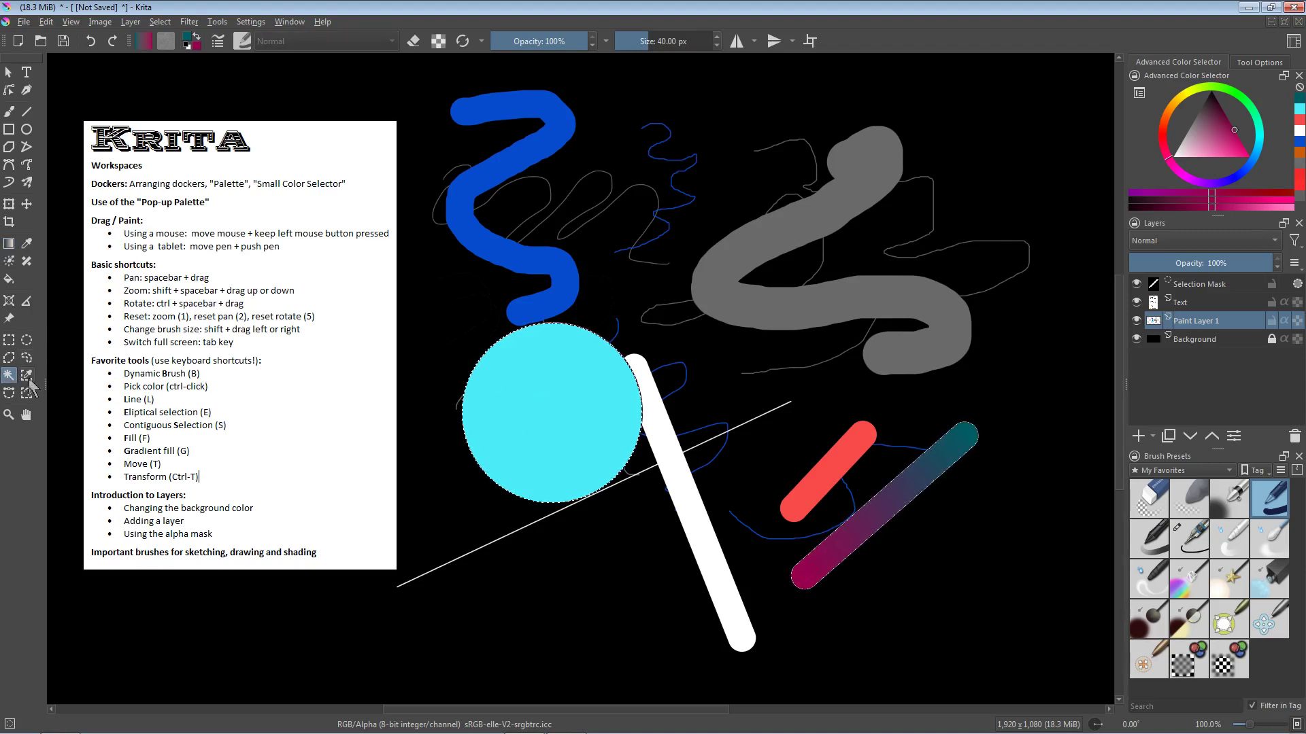
{"action": "left_click", "coordinate": [9, 244]}
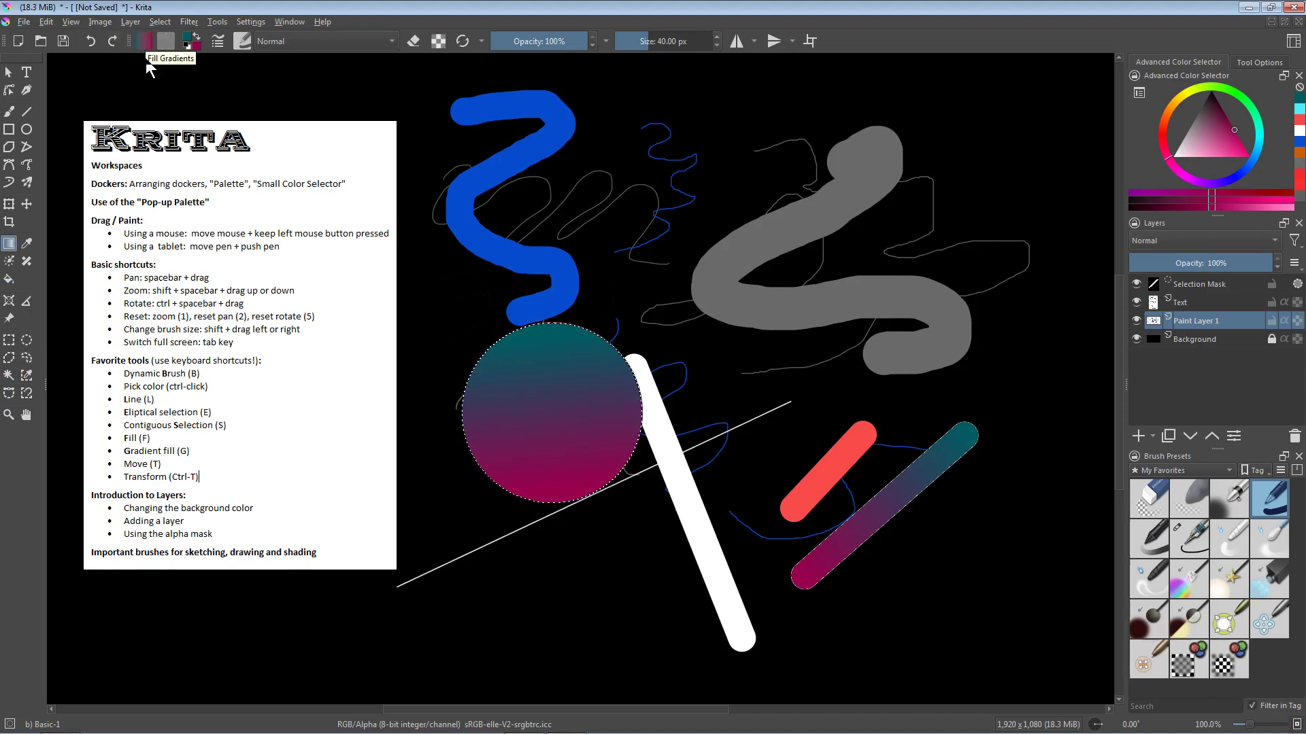
{"action": "left_click", "coordinate": [145, 41]}
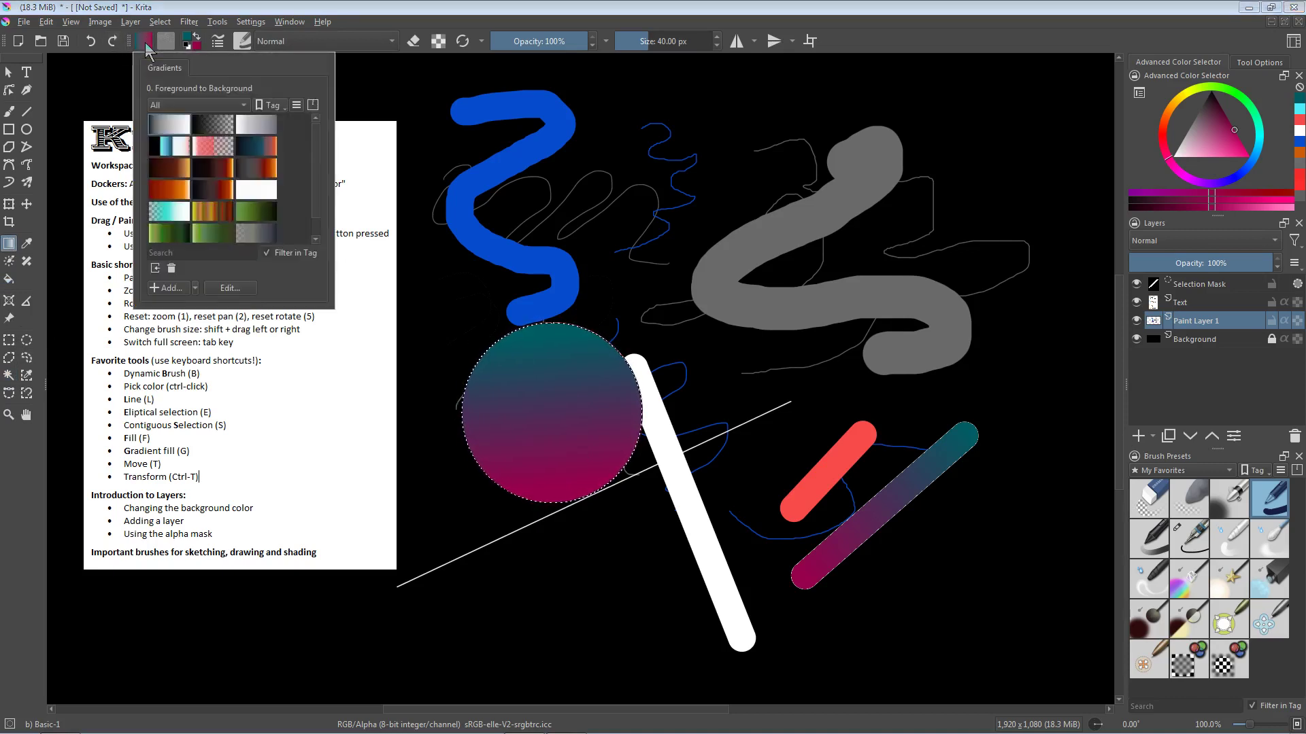
{"action": "left_click", "coordinate": [213, 212]}
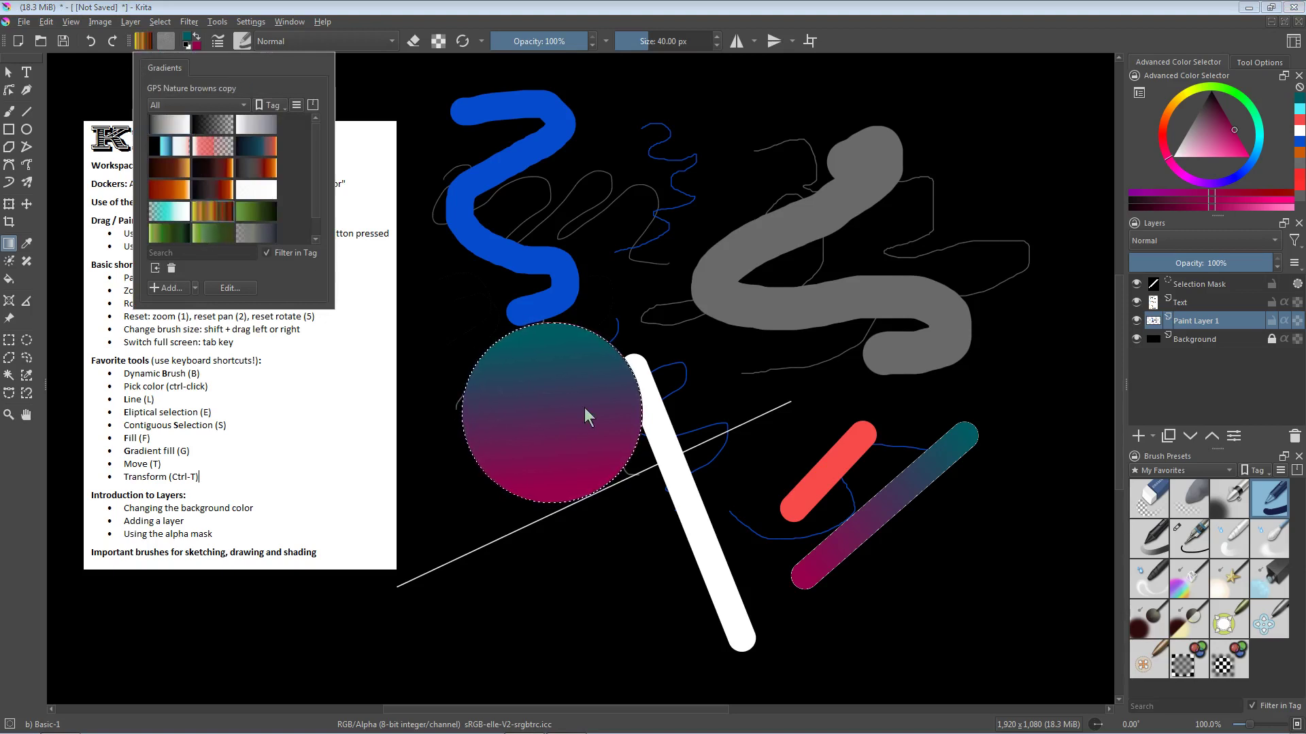
{"action": "left_click_drag", "start_coordinate": [574, 334], "coordinate": [570, 372]}
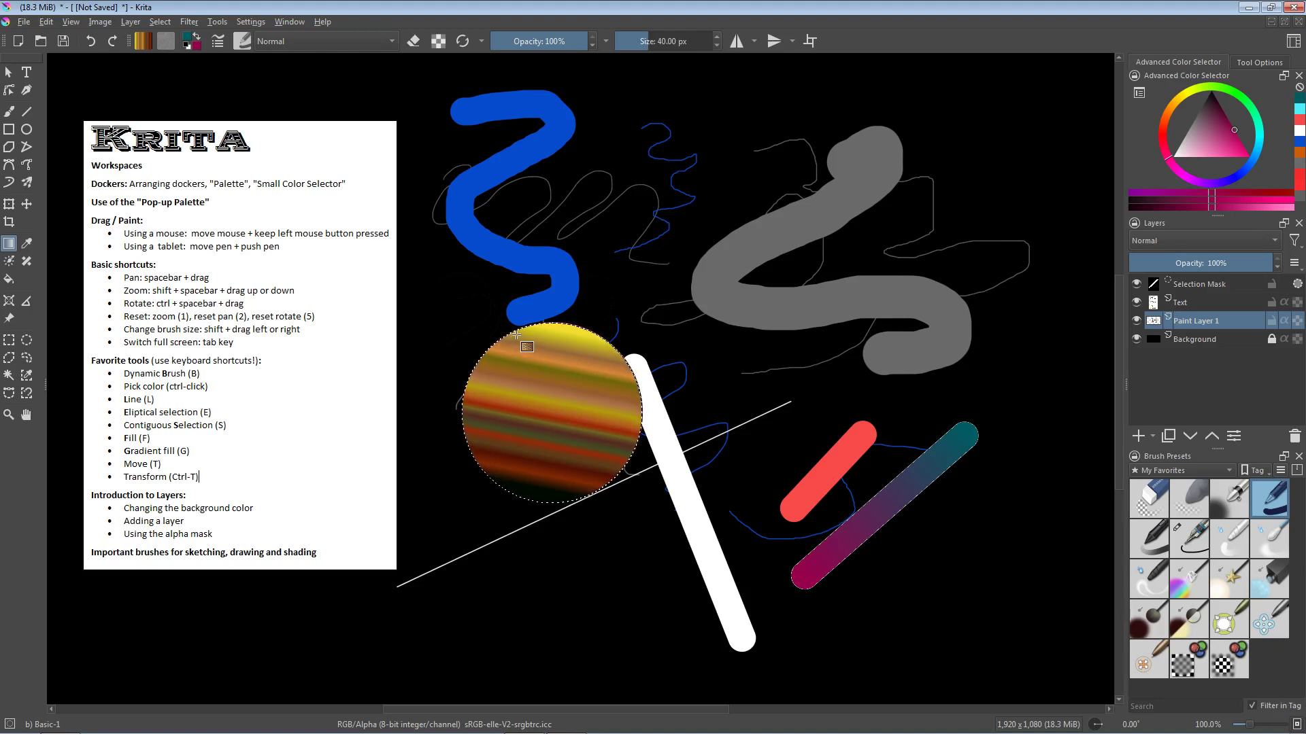
Clear a freehand selection over the gray stroke's lower part, fill it with the brown gradient, and undo the gradient covering the whole layer
{"action": "left_click", "coordinate": [26, 358]}
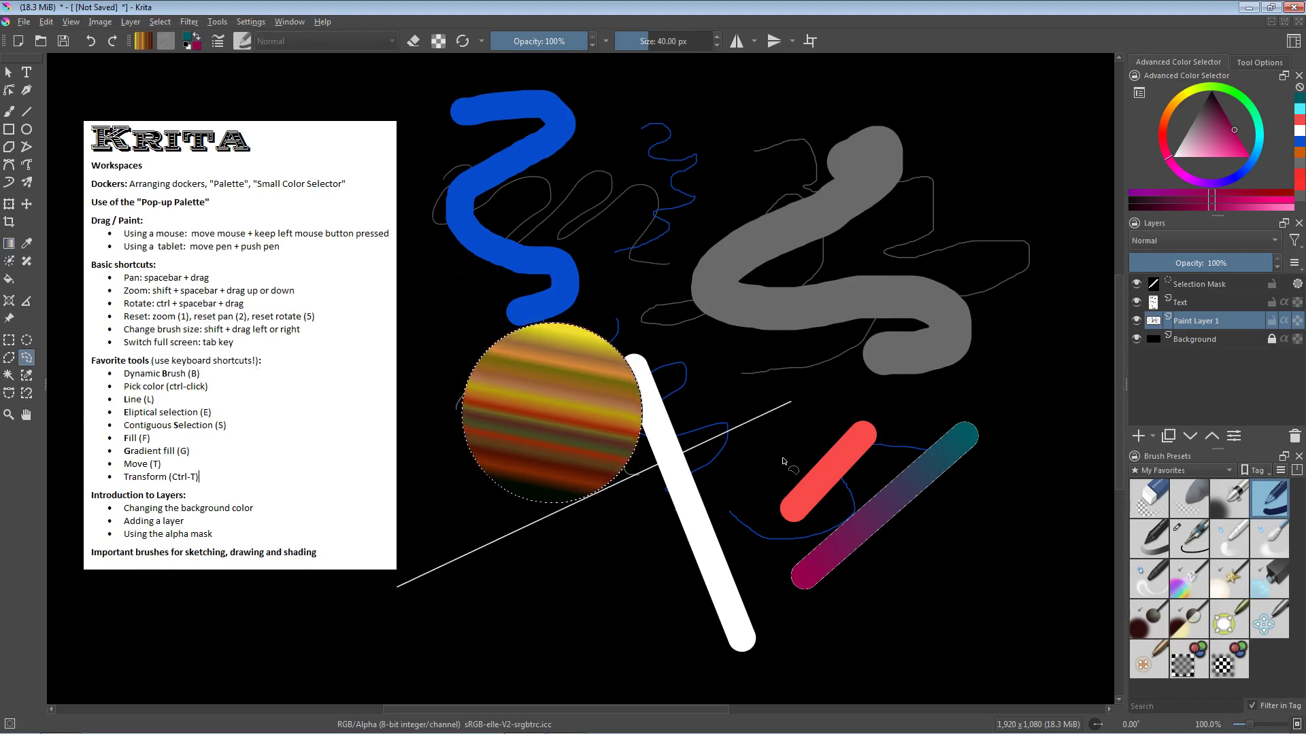
{"action": "mouse_move", "coordinate": [801, 448]}
{"action": "left_mouse_down"}
{"action": "mouse_move", "coordinate": [729, 393]}
{"action": "mouse_move", "coordinate": [723, 342]}
{"action": "mouse_move", "coordinate": [730, 304]}
{"action": "mouse_move", "coordinate": [788, 246]}
{"action": "mouse_move", "coordinate": [888, 262]}
{"action": "mouse_move", "coordinate": [931, 334]}
{"action": "mouse_move", "coordinate": [886, 401]}
{"action": "mouse_move", "coordinate": [808, 451]}
{"action": "left_mouse_up"}
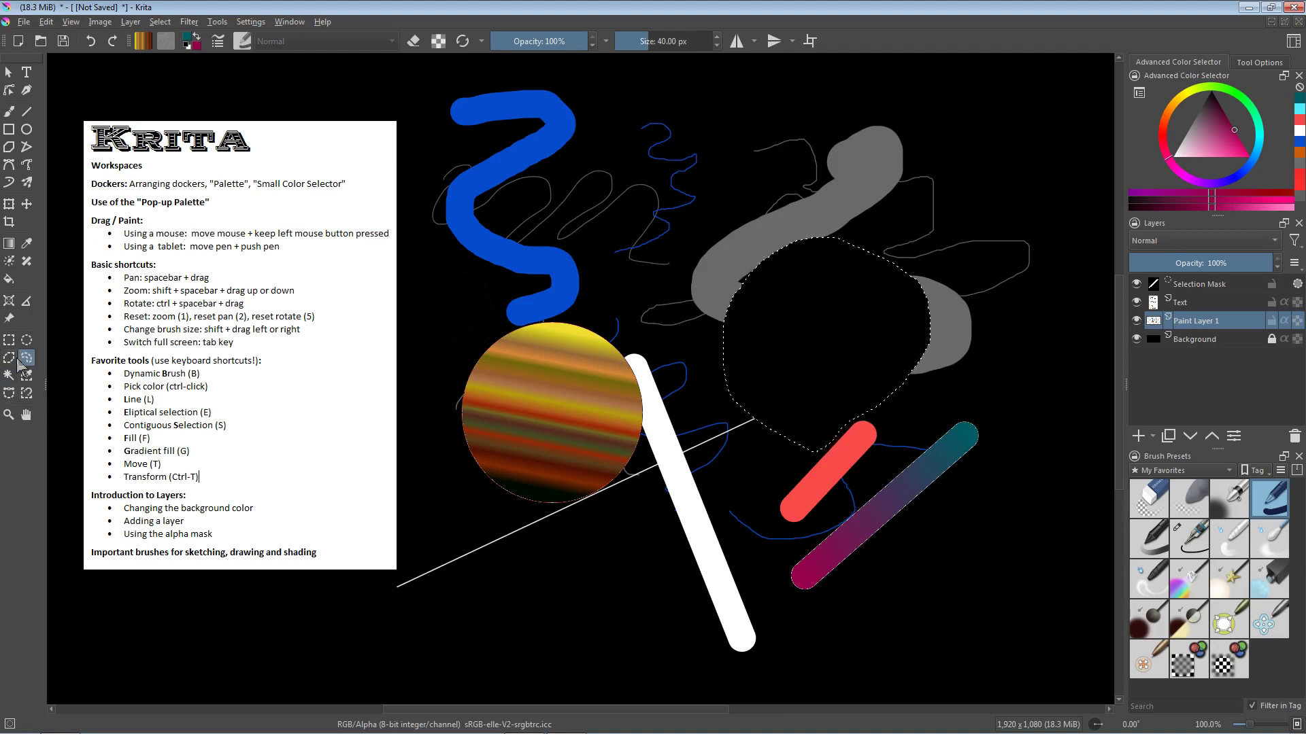
{"action": "left_click", "coordinate": [9, 243]}
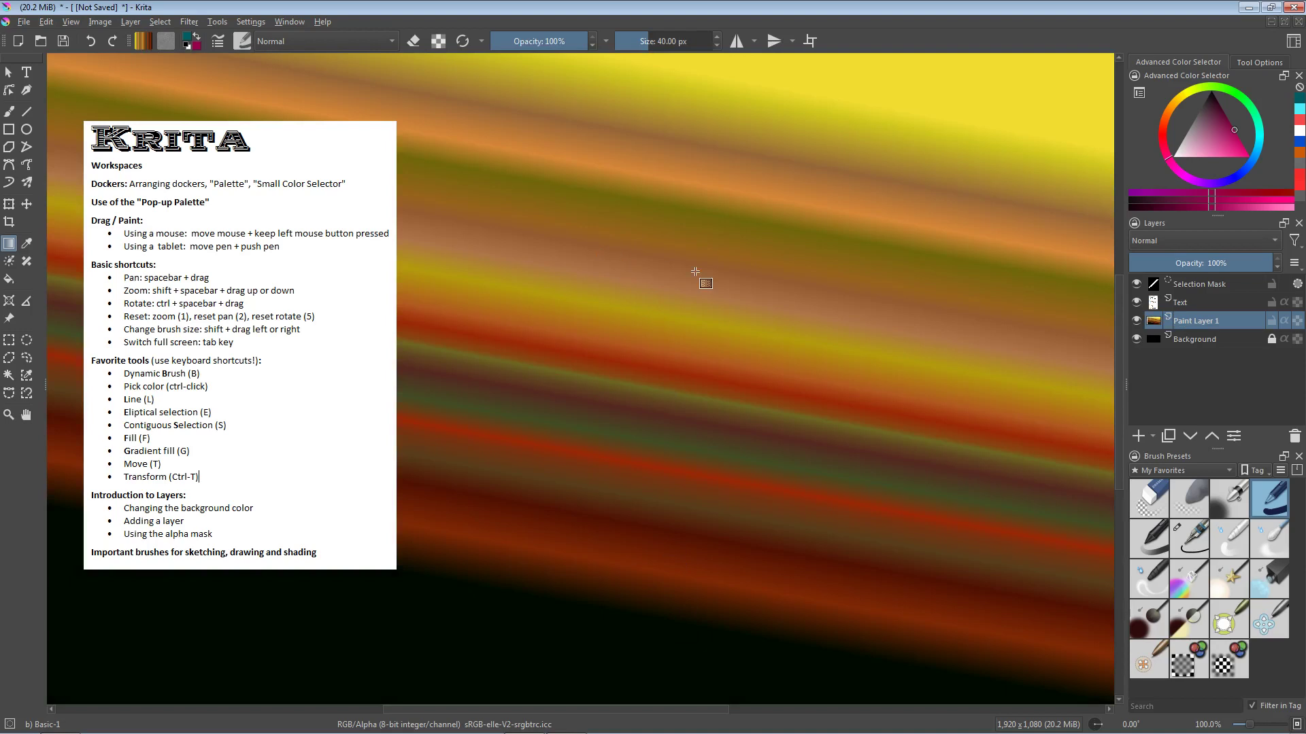
{"action": "key", "text": "ctrl+z"}
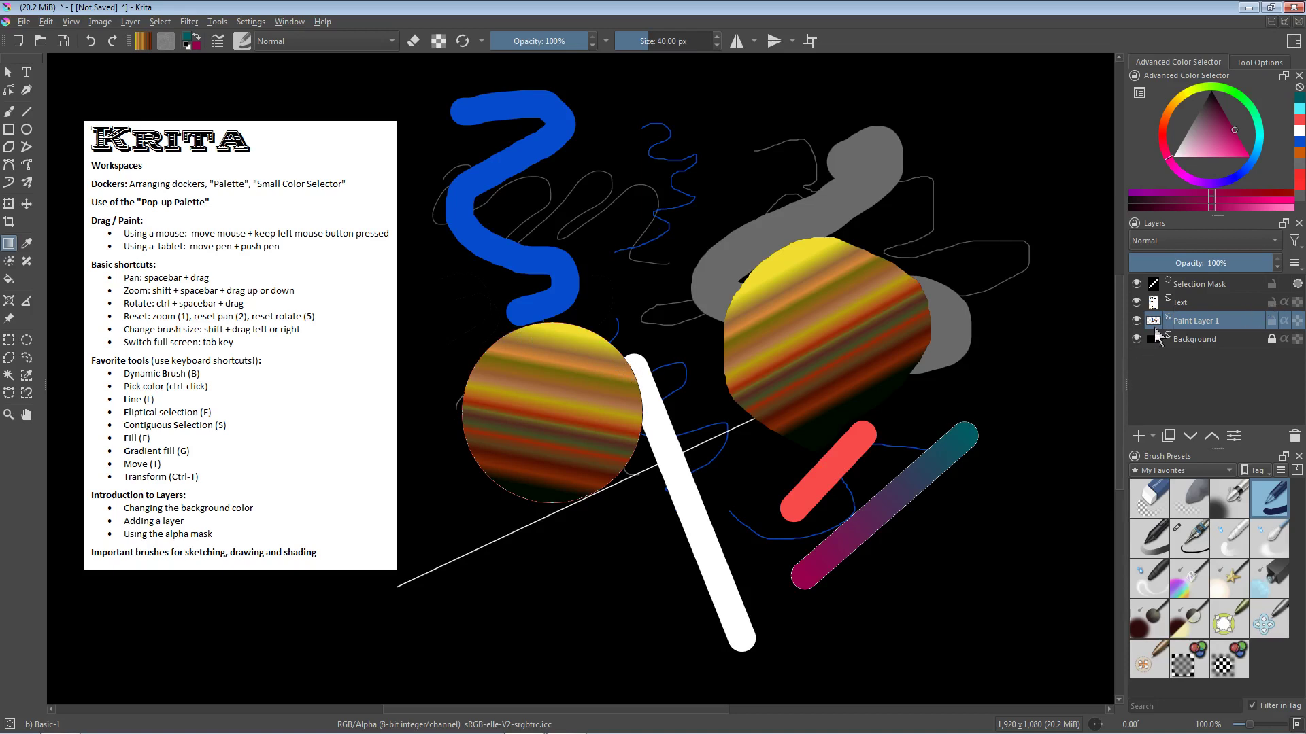
Hide and show Paint Layer 1 and the Text layer in turn to examine what each contains
{"action": "left_click", "coordinate": [1136, 323]}
{"action": "left_click", "coordinate": [1136, 322]}
{"action": "left_click", "coordinate": [1195, 305]}
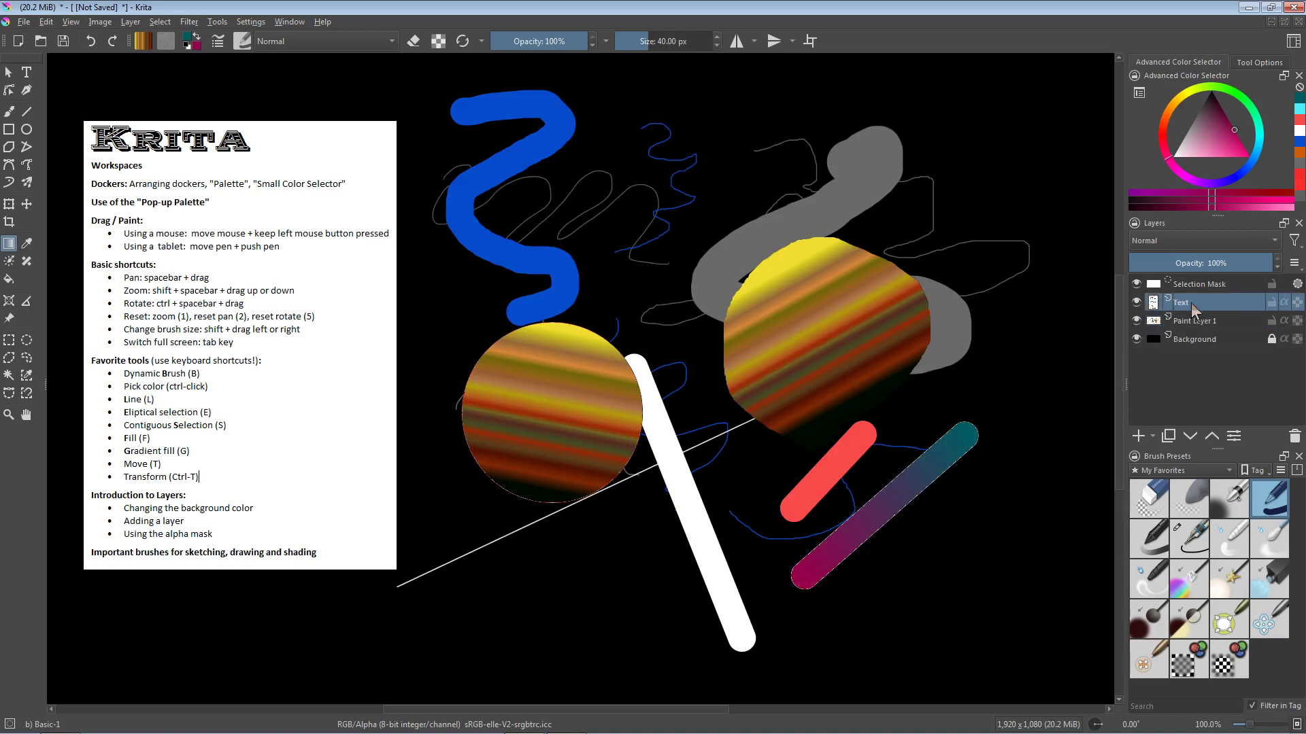
{"action": "left_click", "coordinate": [1137, 302]}
{"action": "left_click", "coordinate": [1136, 302]}
Move the Text layer's content slightly to the right and Paint Layer 1's content to the left with the Move tool
{"action": "left_click", "coordinate": [28, 206]}
{"action": "left_click_drag", "start_coordinate": [262, 316], "coordinate": [354, 323]}
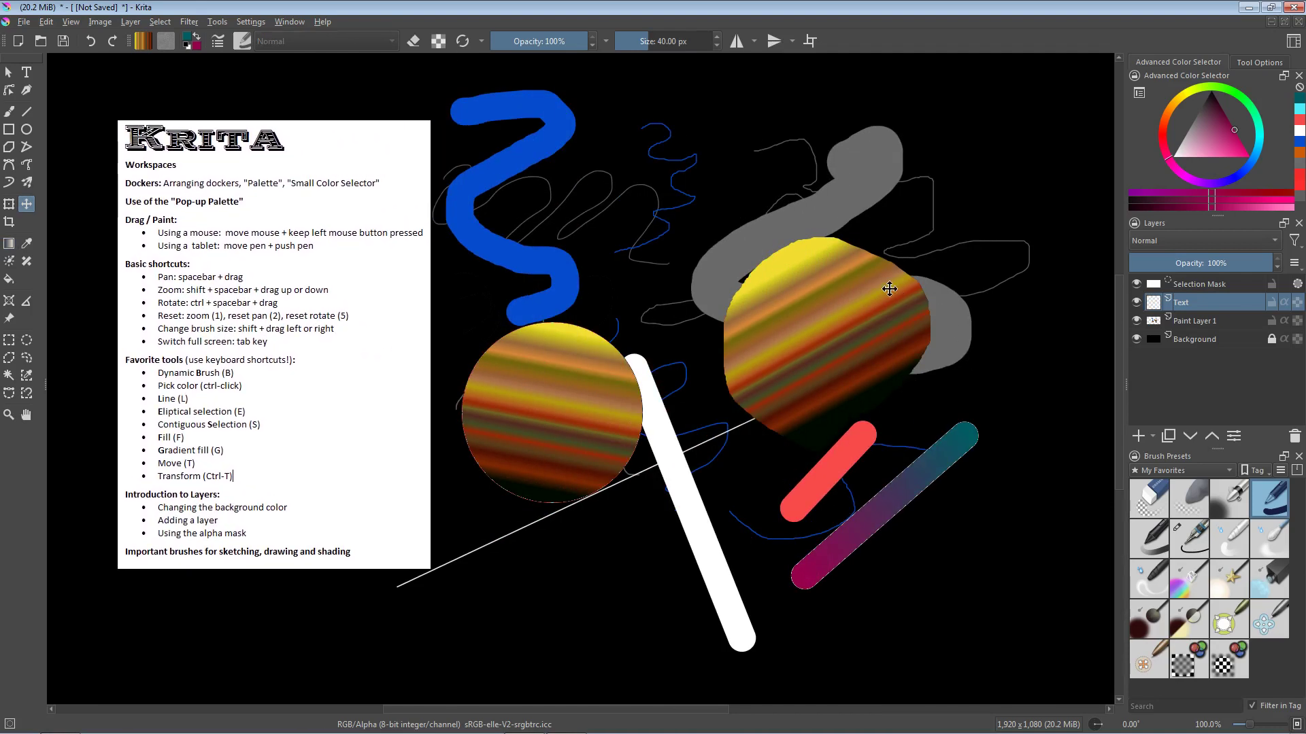
{"action": "left_click", "coordinate": [1215, 320]}
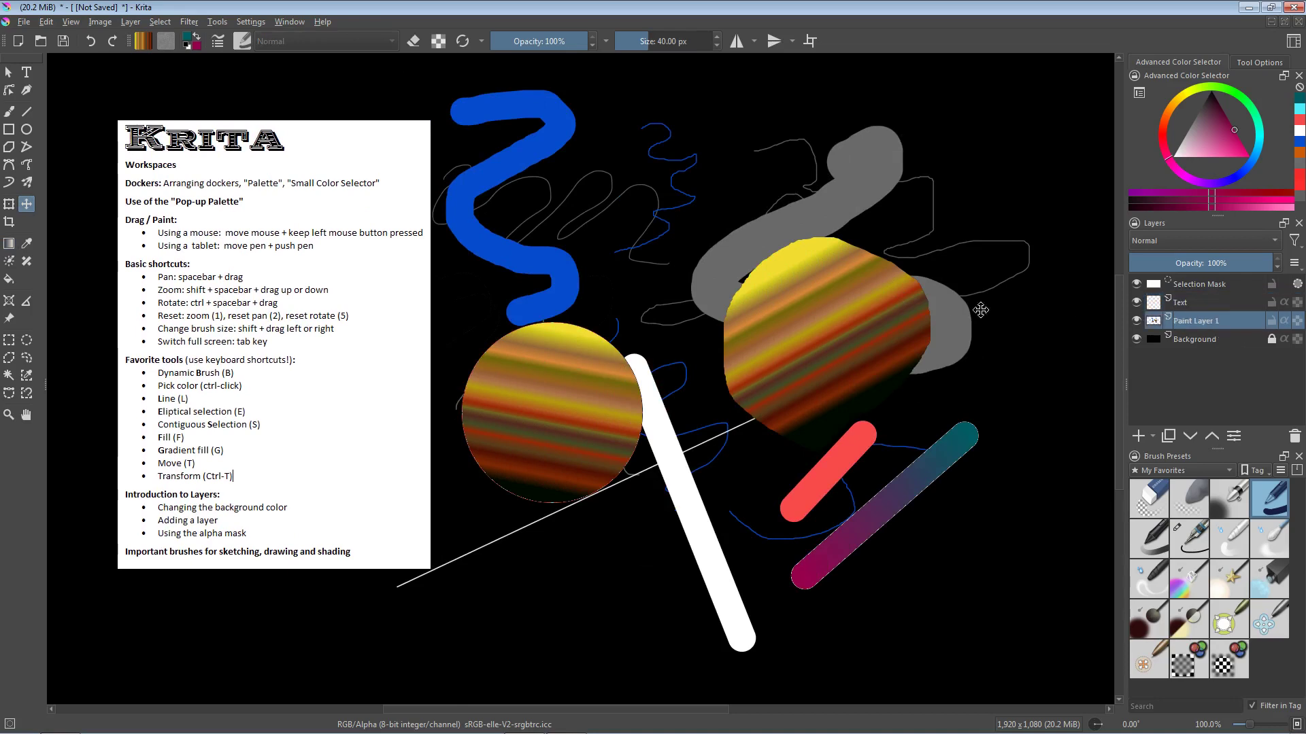
{"action": "mouse_move", "coordinate": [901, 320]}
{"action": "left_mouse_down"}
{"action": "mouse_move", "coordinate": [666, 323]}
{"action": "mouse_move", "coordinate": [823, 324]}
{"action": "mouse_move", "coordinate": [812, 334]}
{"action": "left_mouse_up"}
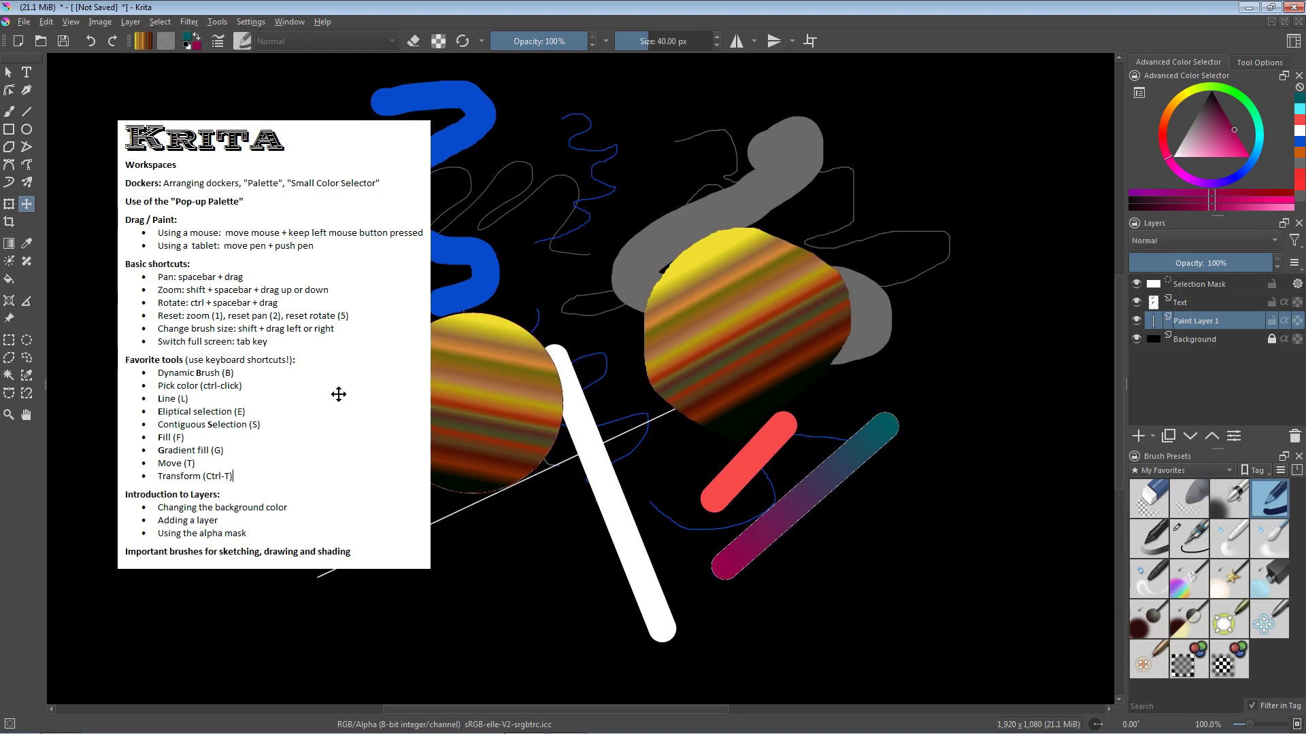
Clear all drawing from Paint Layer 1 and make an upright rectangular selection in the empty area right of the notes
{"action": "key", "text": "ctrl+r"}
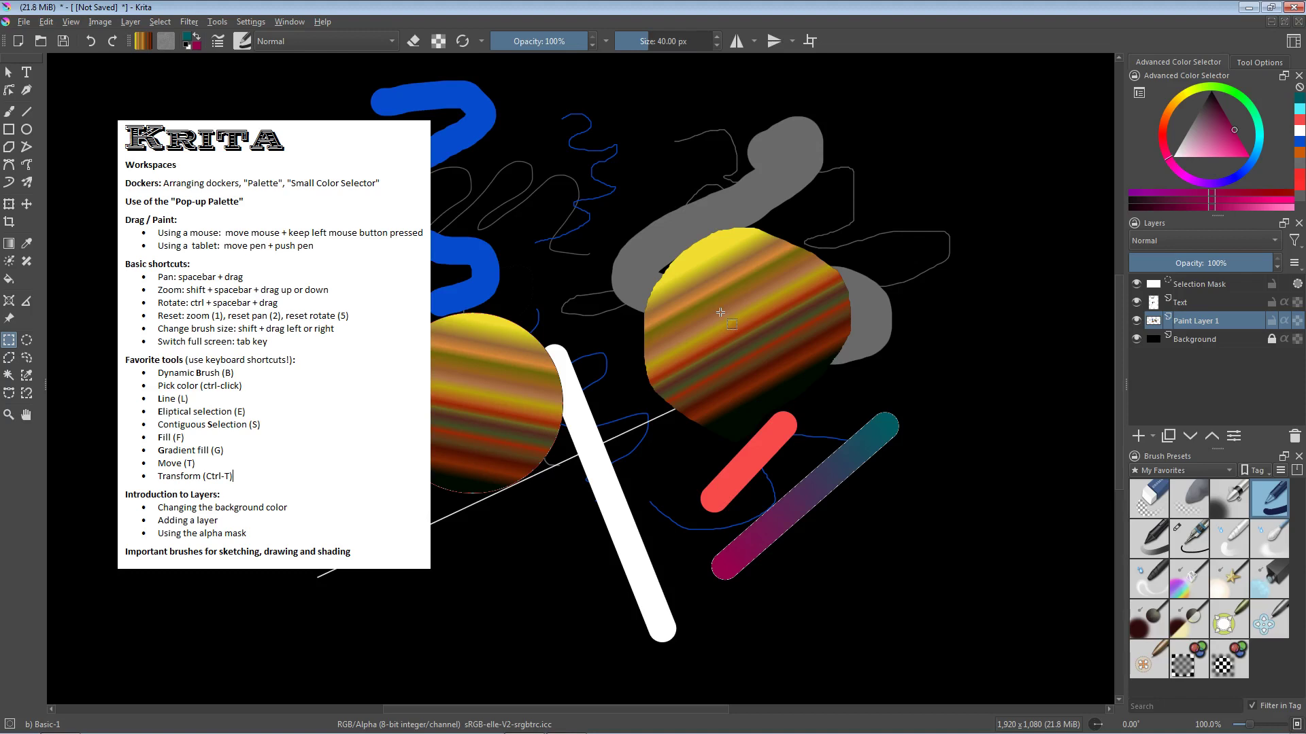
{"action": "key", "text": "Delete"}
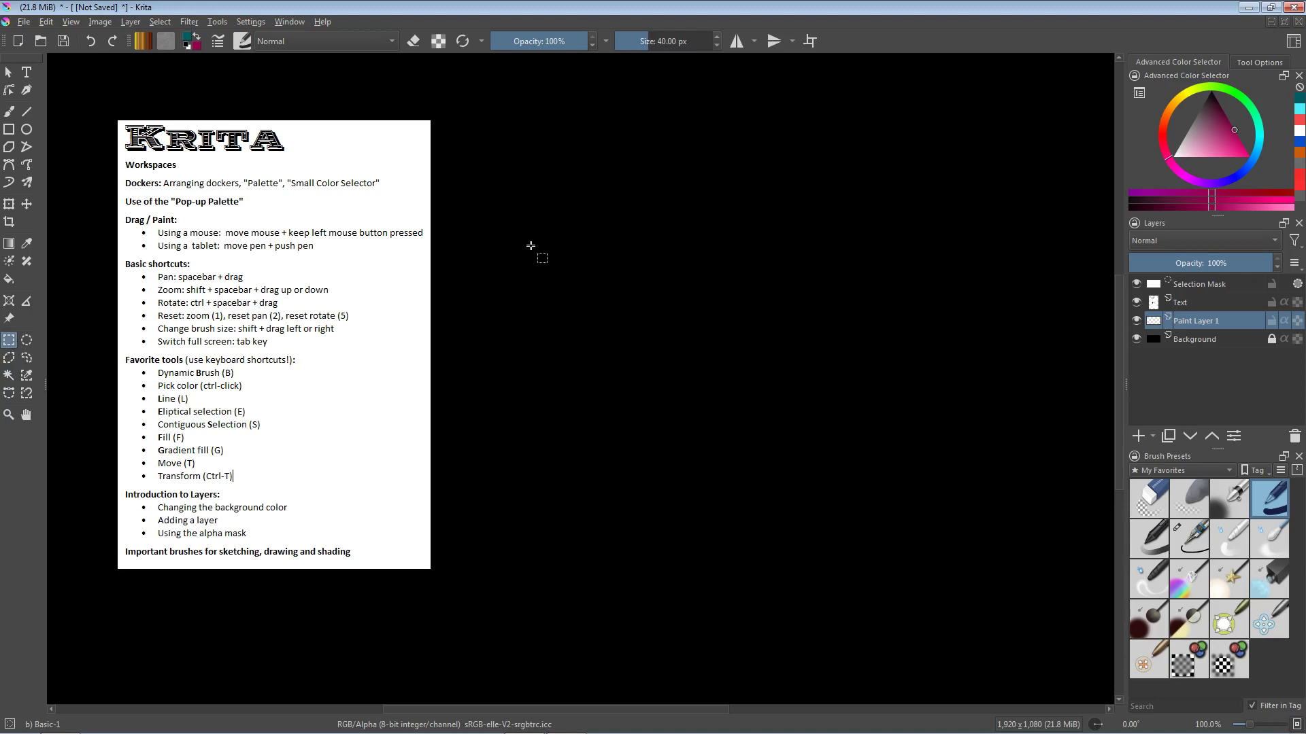
{"action": "left_click_drag", "start_coordinate": [584, 262], "coordinate": [834, 535]}
Show the Fill tool's options, widen their docker, and switch Use pattern on and off again
{"action": "left_click", "coordinate": [10, 280]}
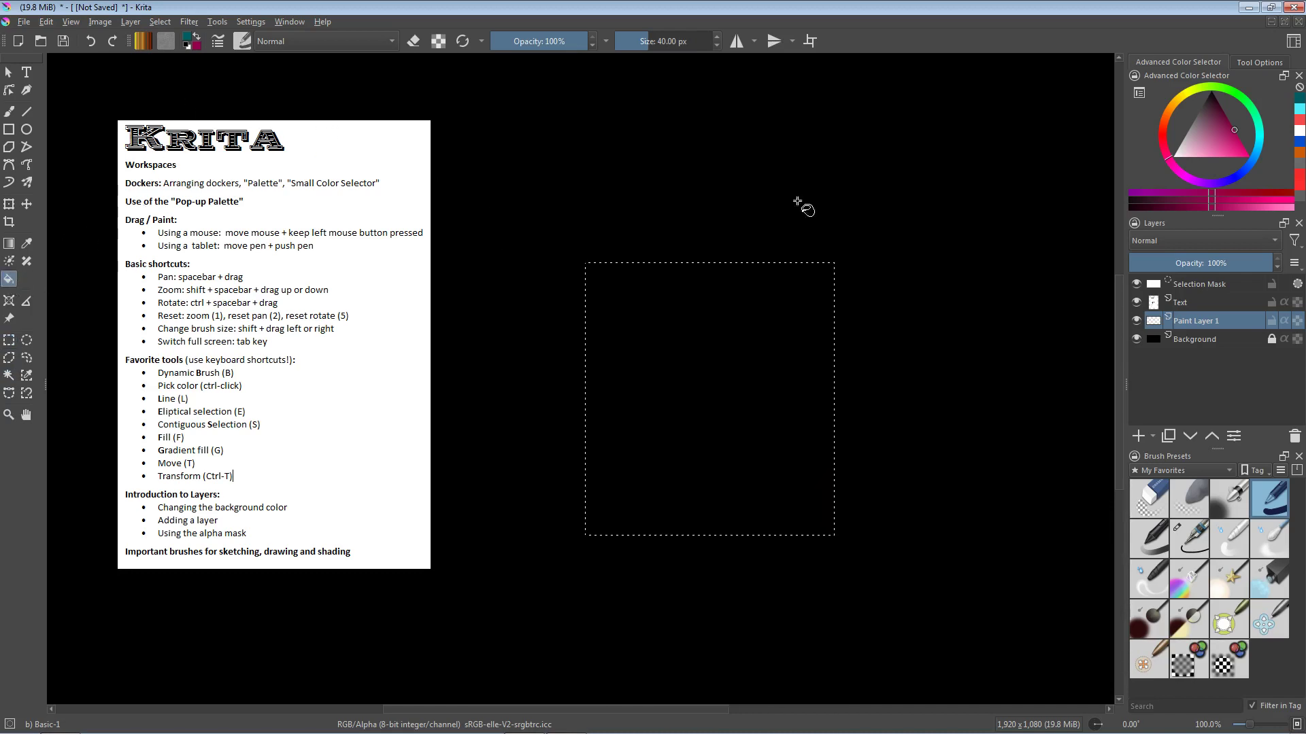
{"action": "left_click", "coordinate": [1245, 63]}
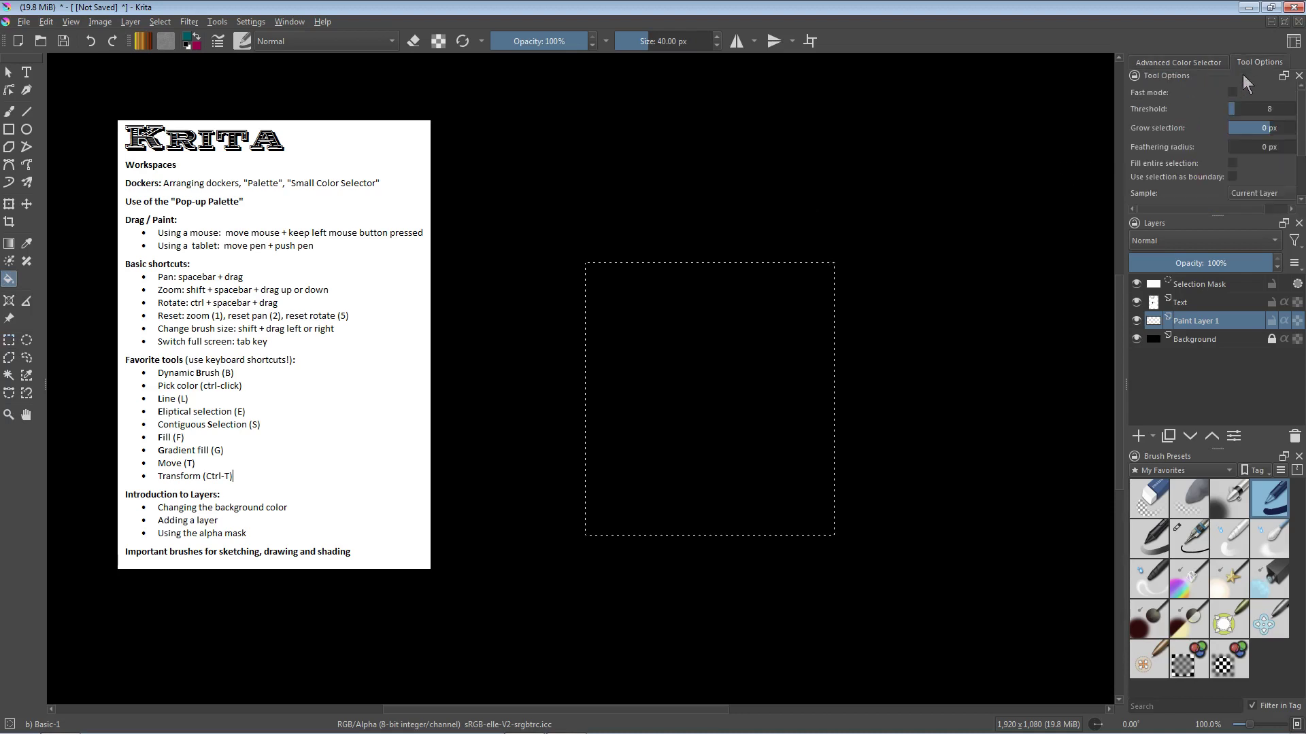
{"action": "left_click_drag", "start_coordinate": [1124, 229], "coordinate": [1073, 230]}
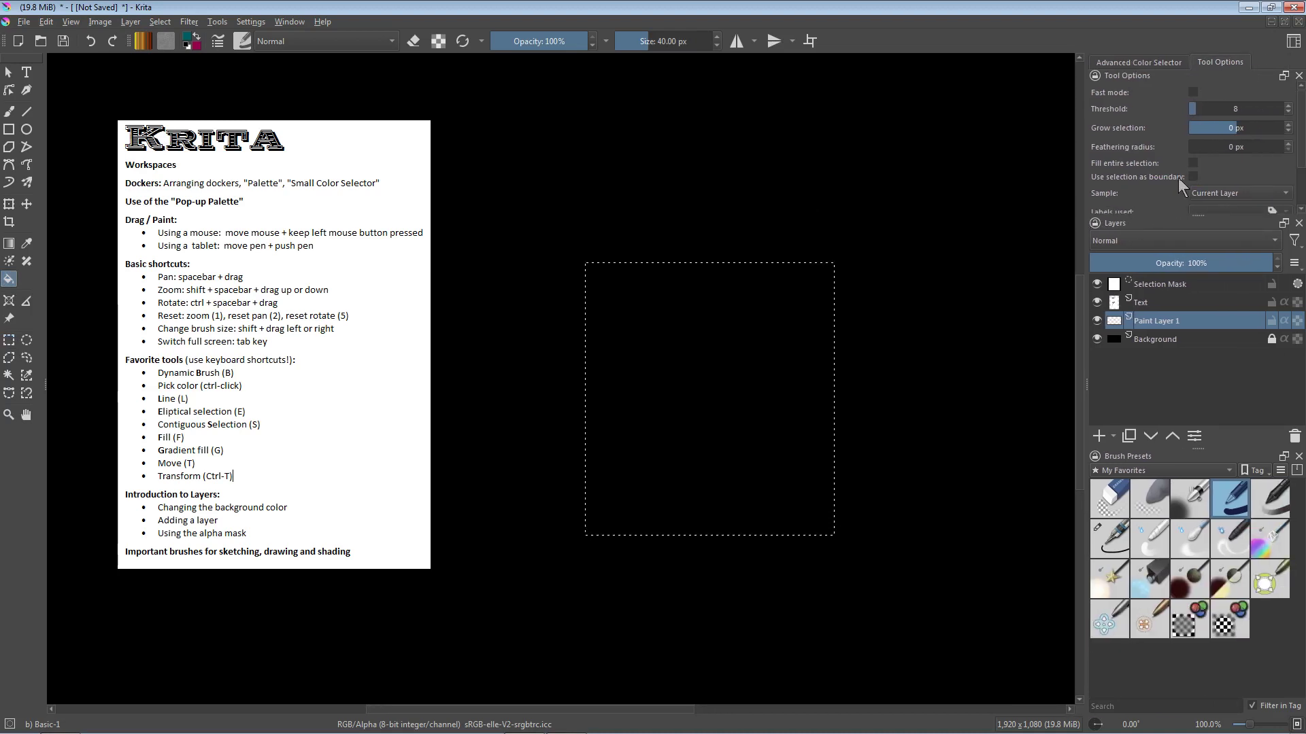
{"action": "scroll", "coordinate": [1301, 171], "scroll_direction": "down", "scroll_amount": 1}
{"action": "scroll", "coordinate": [1301, 172], "scroll_direction": "down", "scroll_amount": 1}
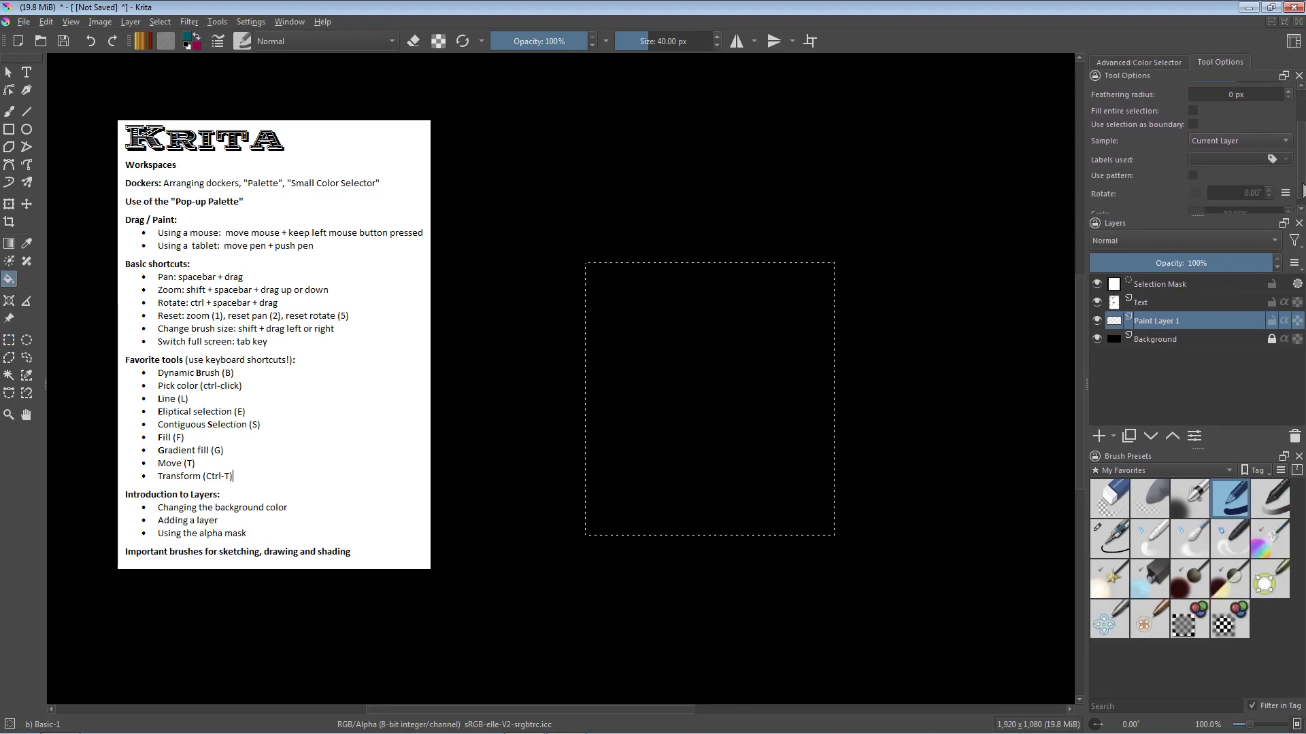
{"action": "left_click", "coordinate": [1193, 175]}
{"action": "left_click", "coordinate": [1194, 174]}
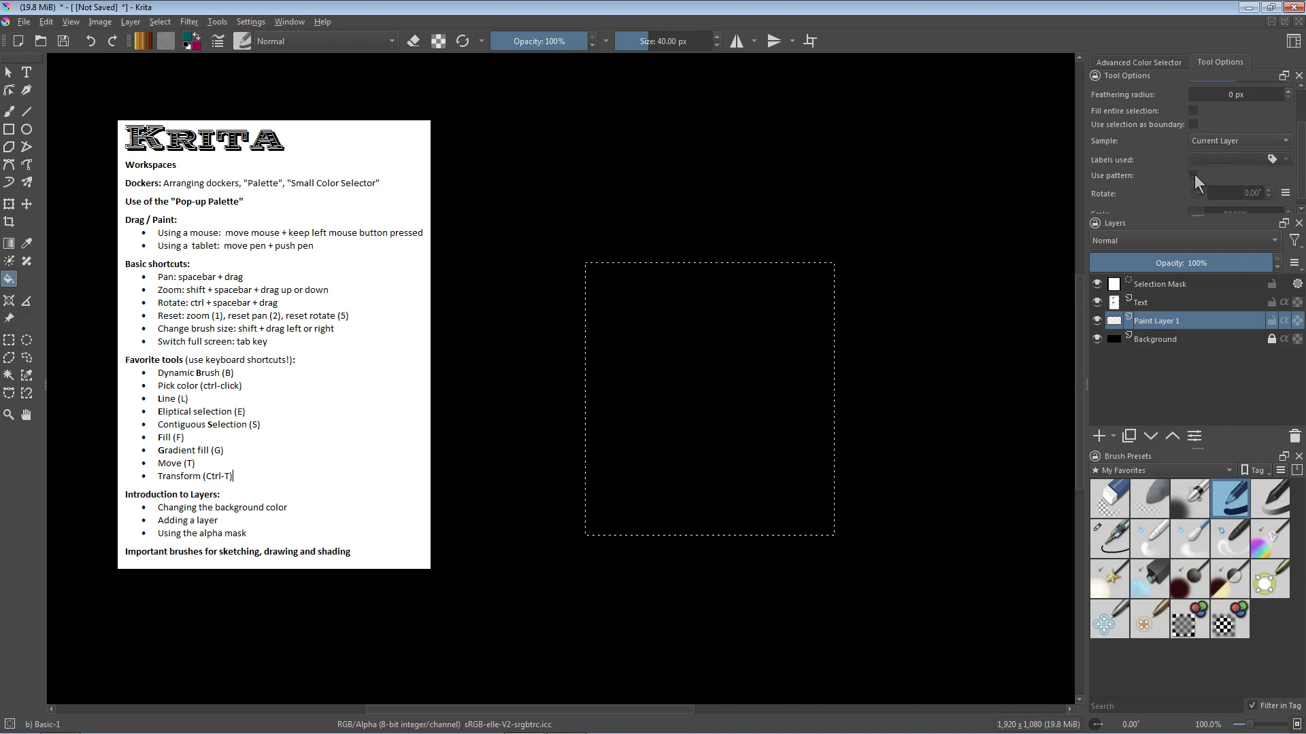
Fill the rectangular selection with dark teal, followed by the gray woven pattern with Use pattern enabled
{"action": "right_click", "coordinate": [742, 360]}
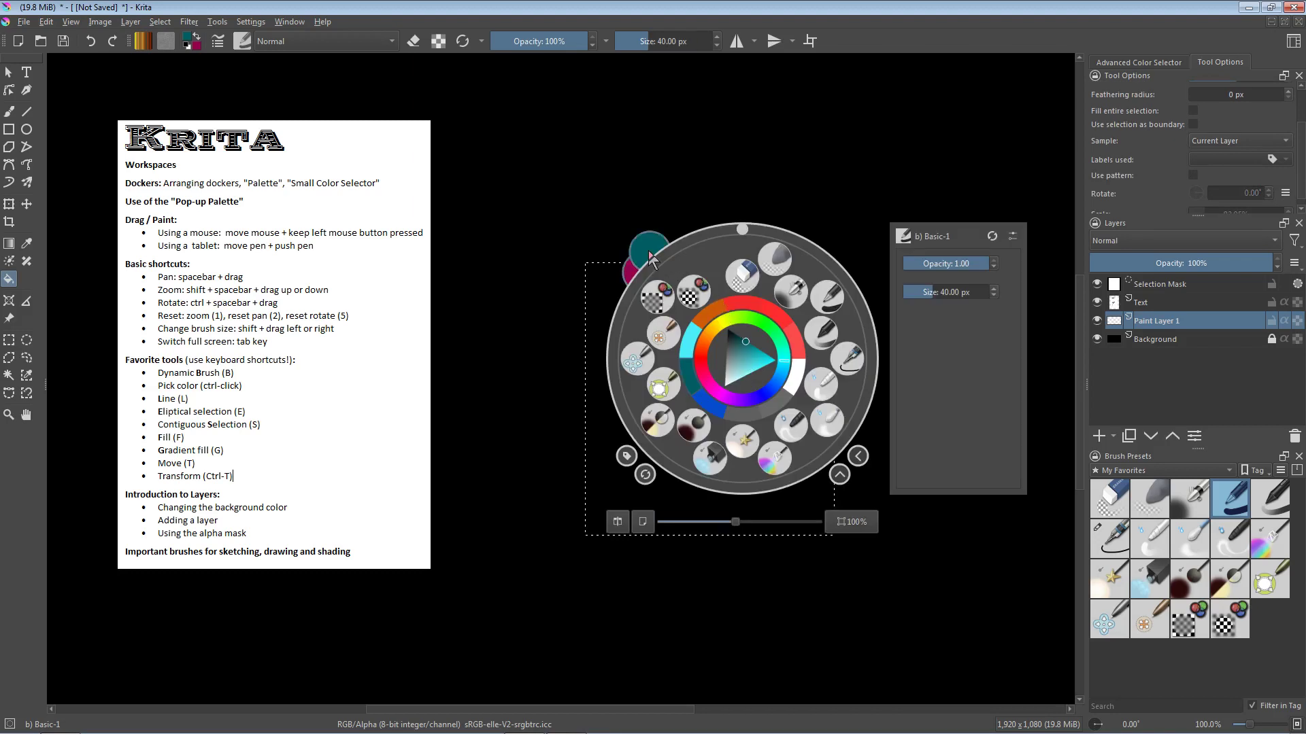
{"action": "left_click", "coordinate": [830, 182]}
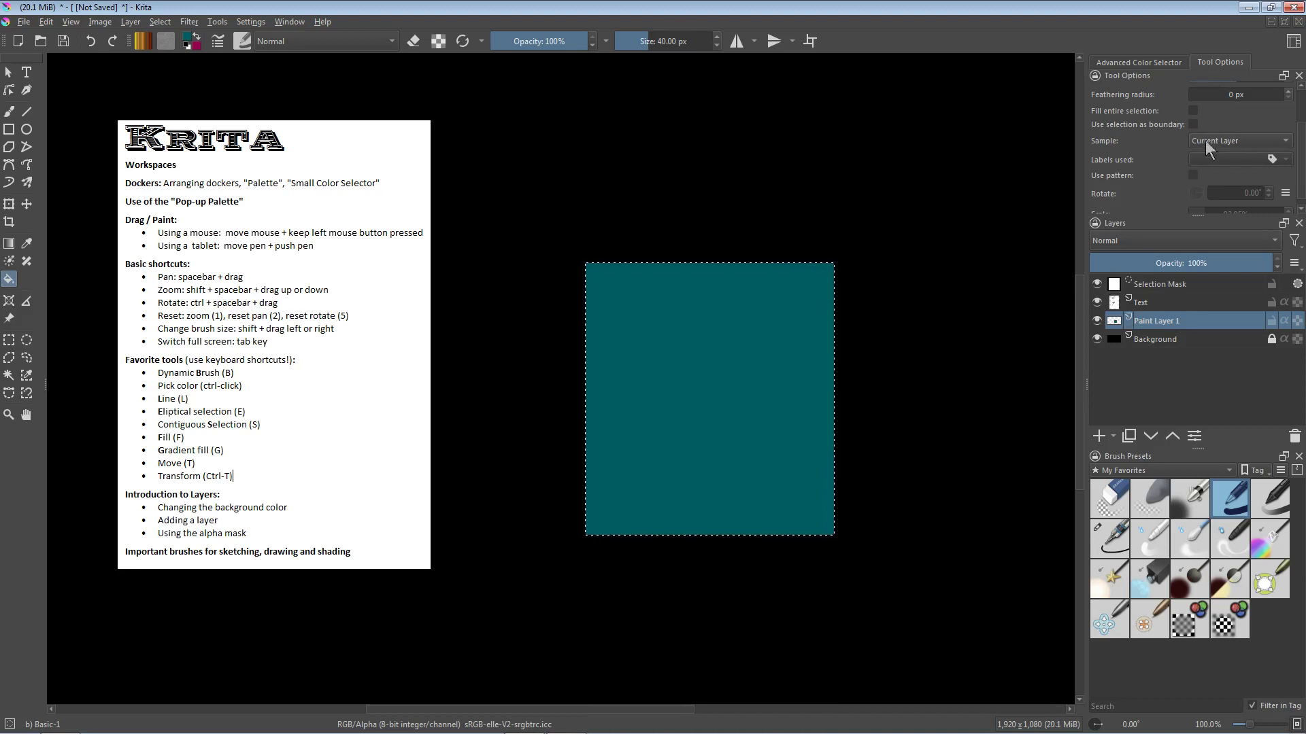
{"action": "left_click", "coordinate": [1194, 176]}
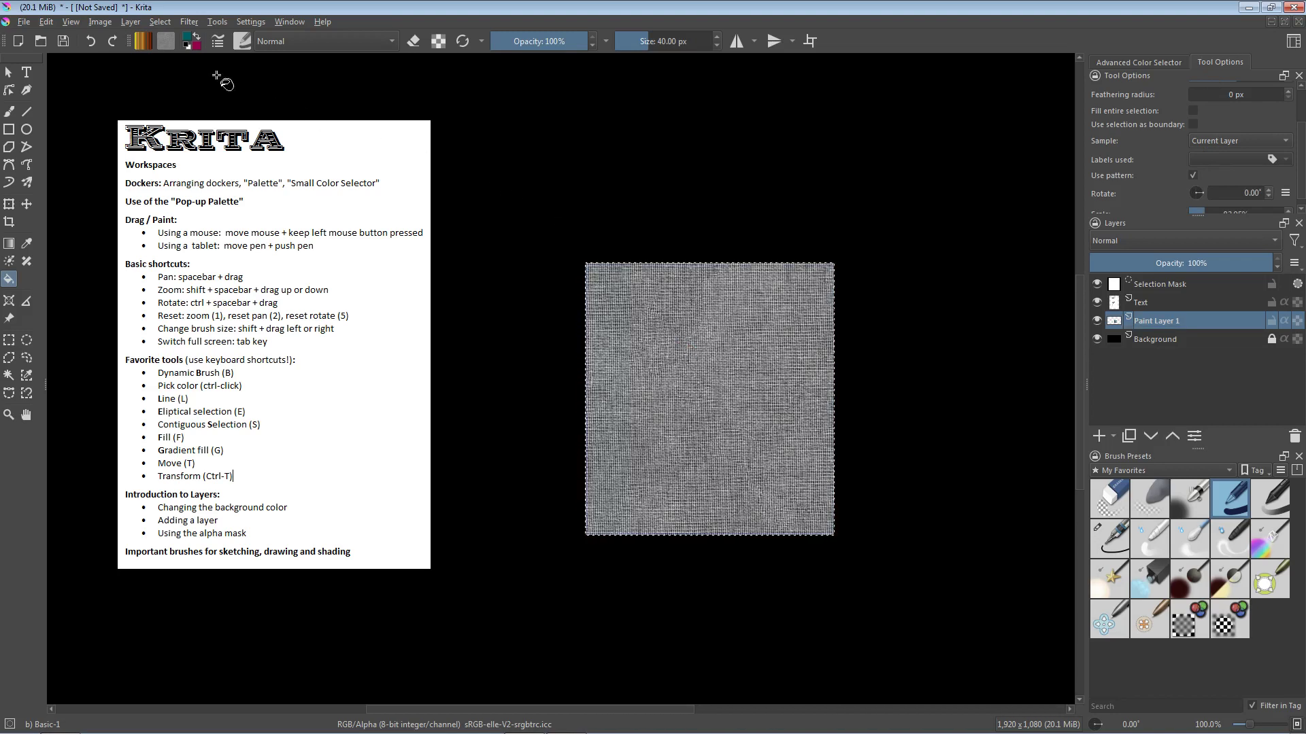
Refill the rectangular selection with the crumpled foil pattern Canvas 04 using the Fill tool
{"action": "left_click", "coordinate": [167, 43]}
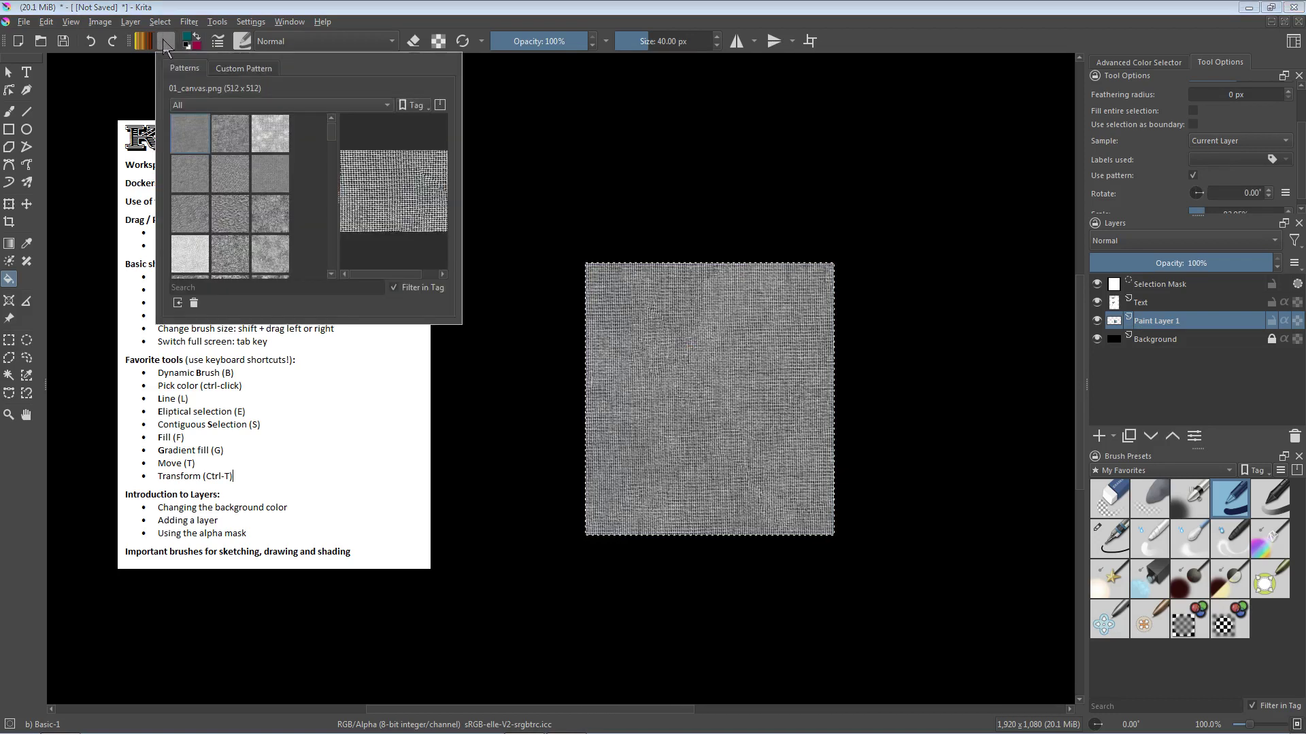
{"action": "left_click_drag", "start_coordinate": [332, 135], "coordinate": [326, 167]}
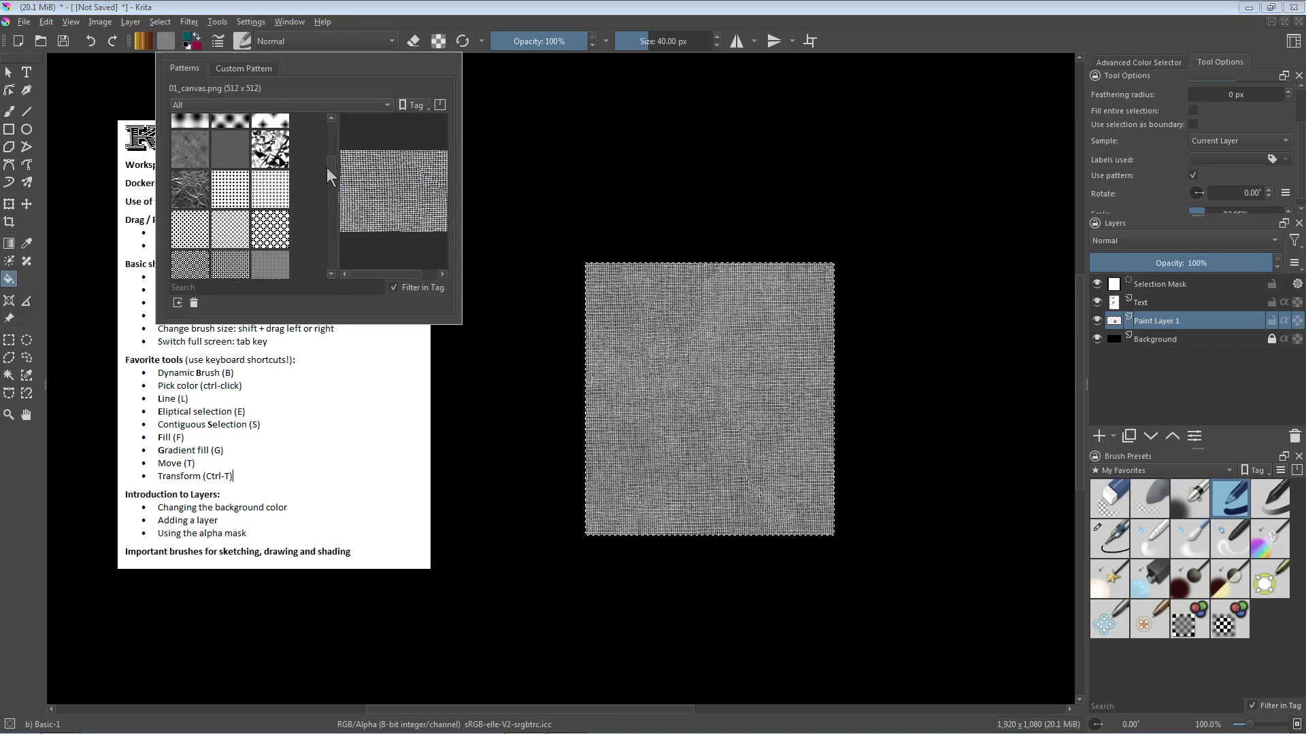
{"action": "left_click", "coordinate": [201, 197]}
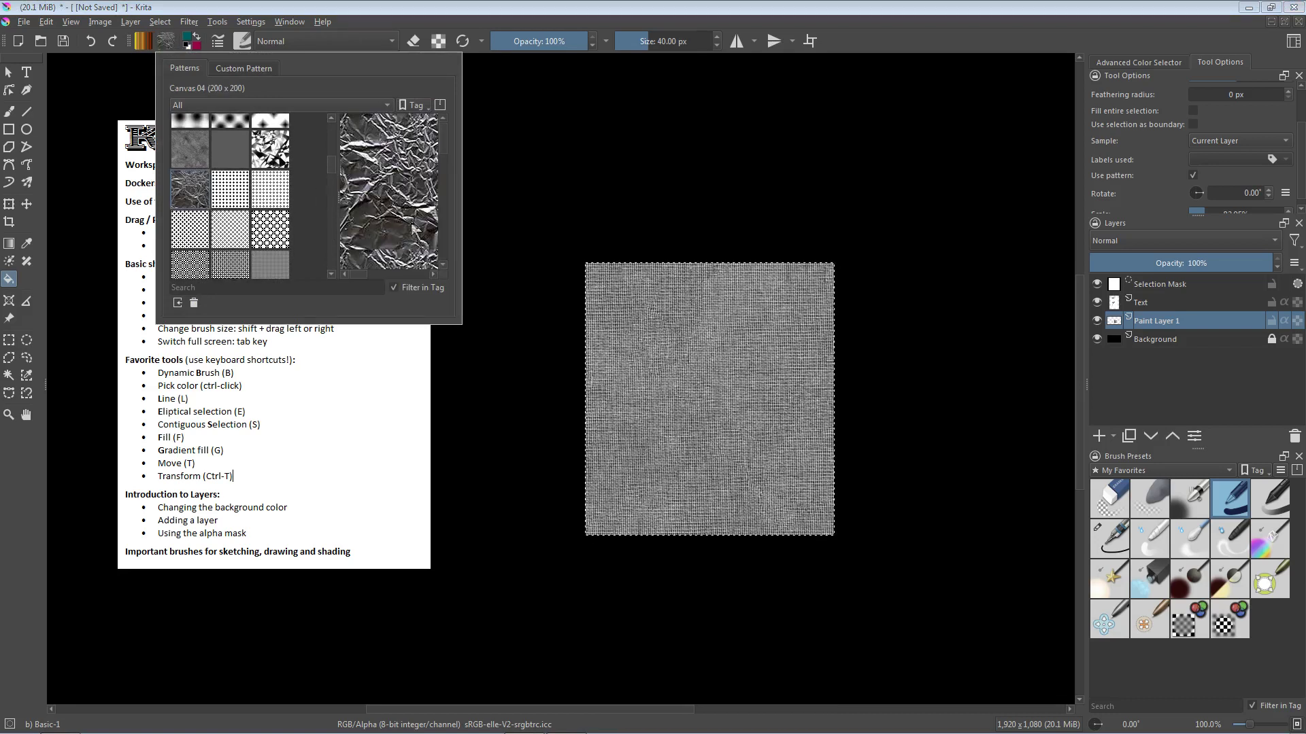
{"action": "left_click", "coordinate": [711, 363]}
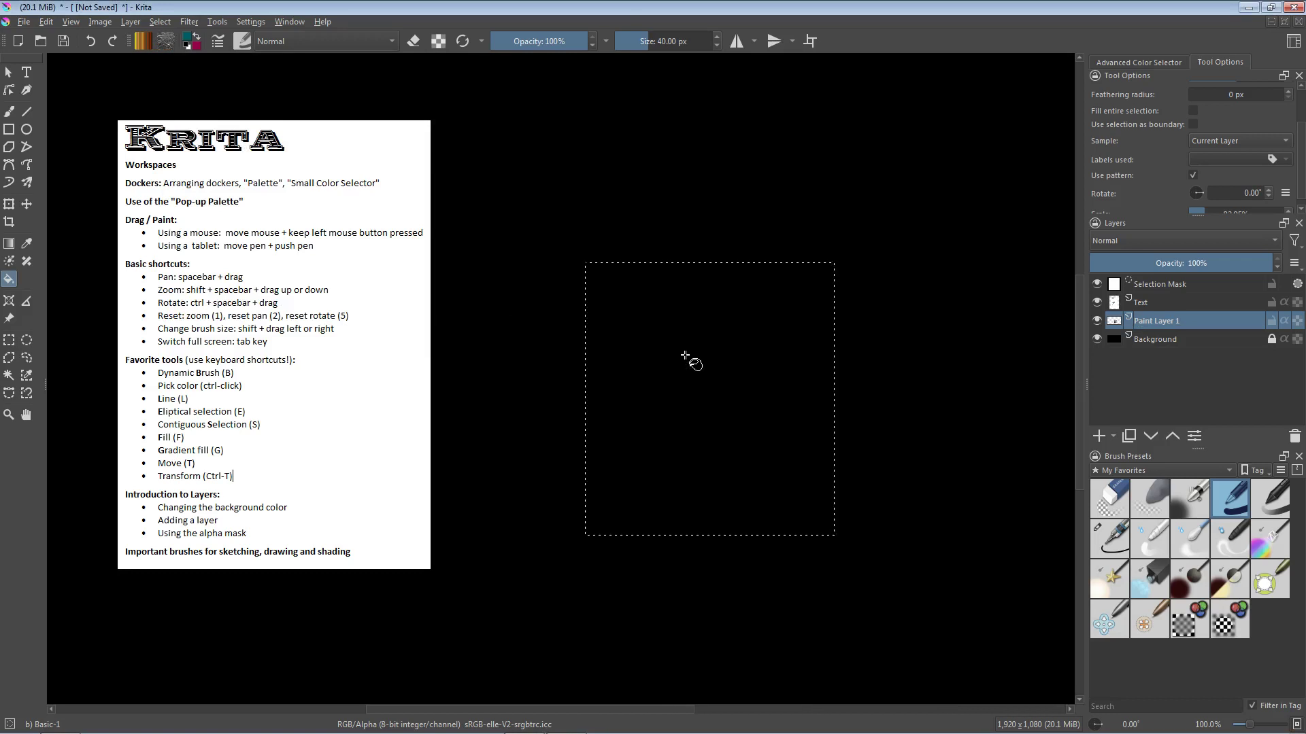
{"action": "left_click", "coordinate": [684, 355]}
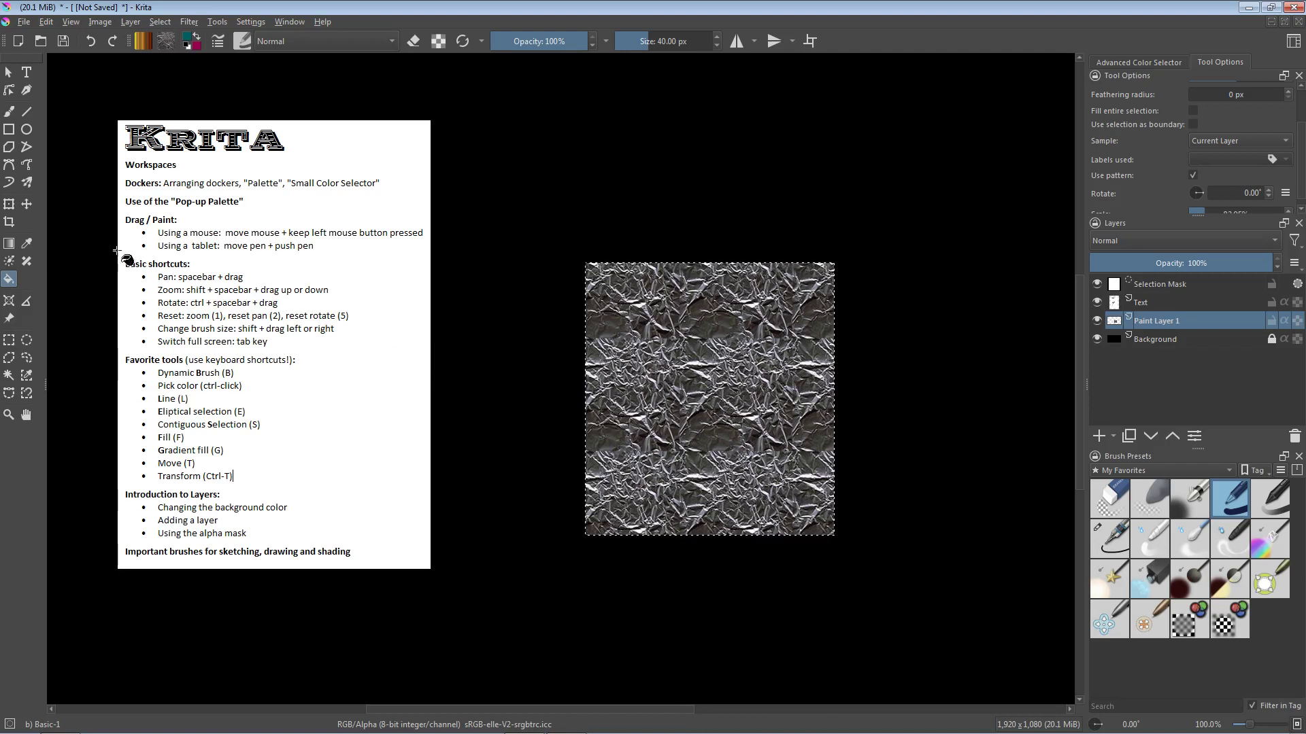
Try rotating the foil-patterned rectangle clockwise and shifting it slightly up and left with the Transform tool
{"action": "left_click", "coordinate": [9, 205]}
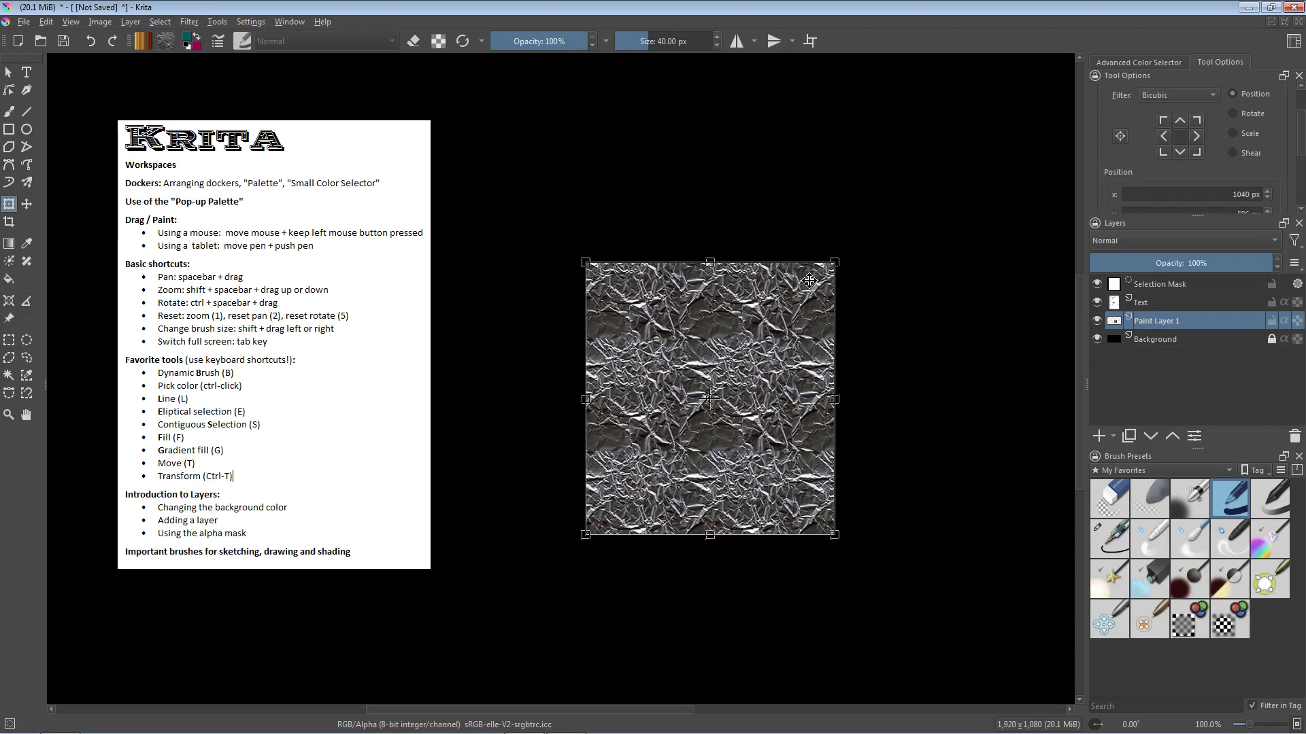
{"action": "left_click", "coordinate": [1237, 116]}
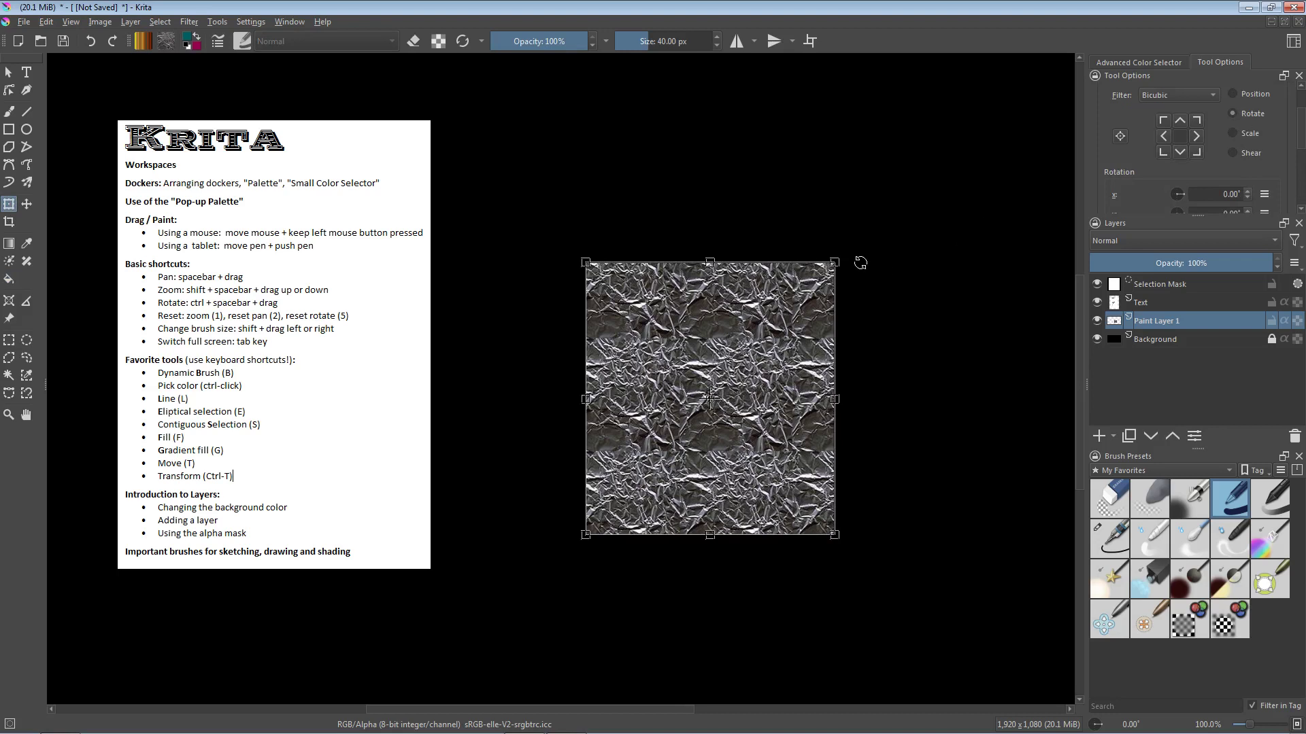
{"action": "left_click_drag", "start_coordinate": [857, 251], "coordinate": [891, 324]}
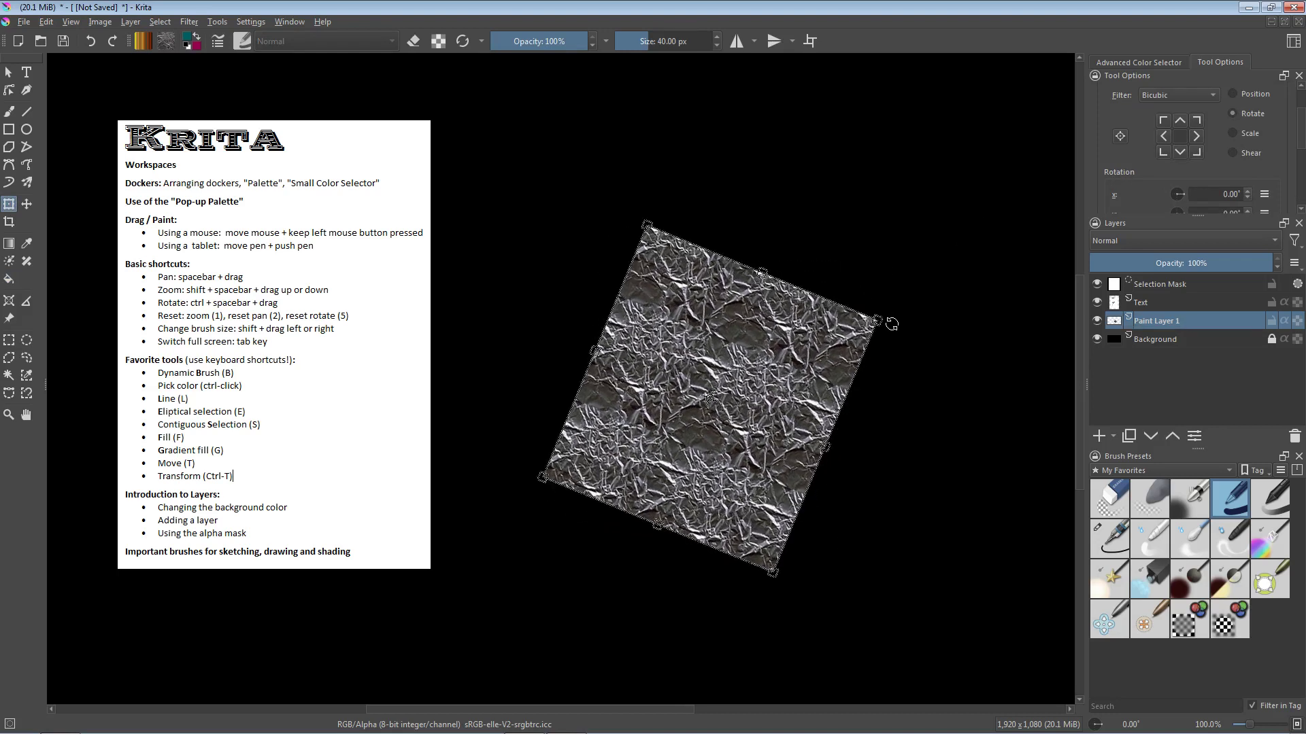
{"action": "left_click", "coordinate": [1235, 95]}
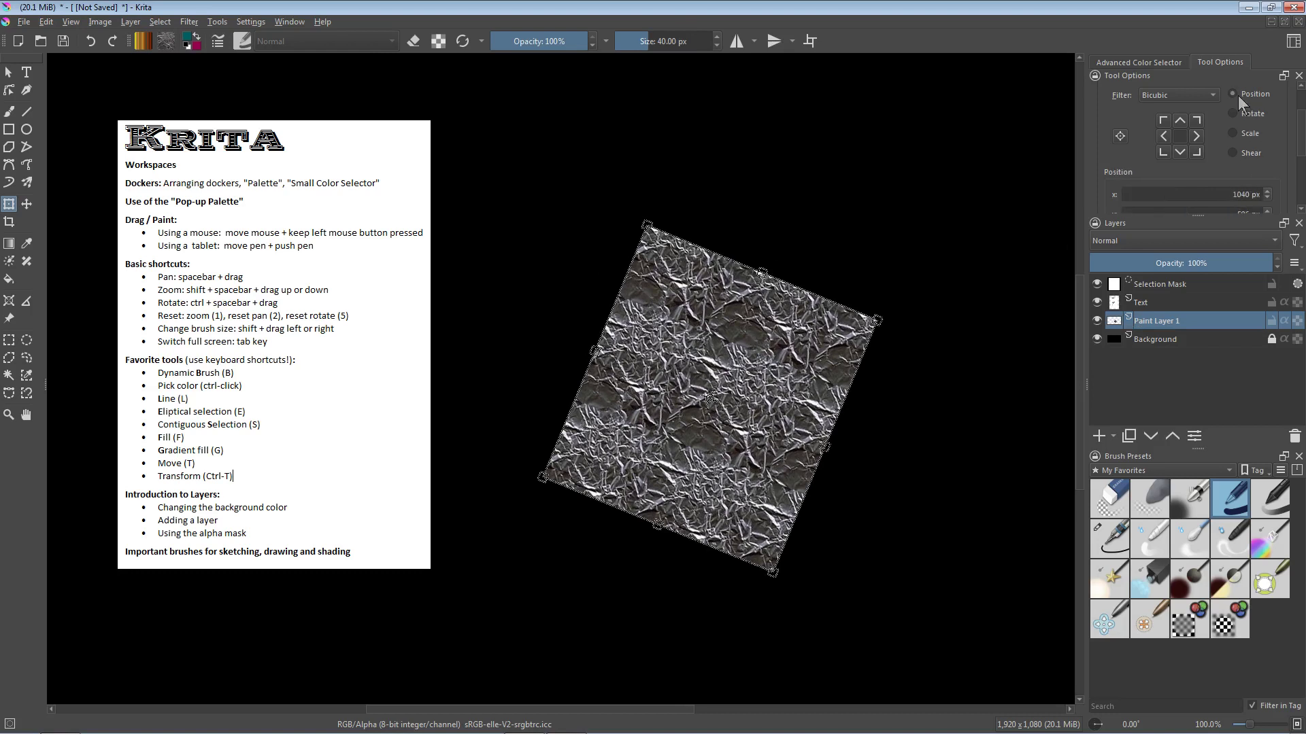
{"action": "left_click_drag", "start_coordinate": [754, 340], "coordinate": [742, 311]}
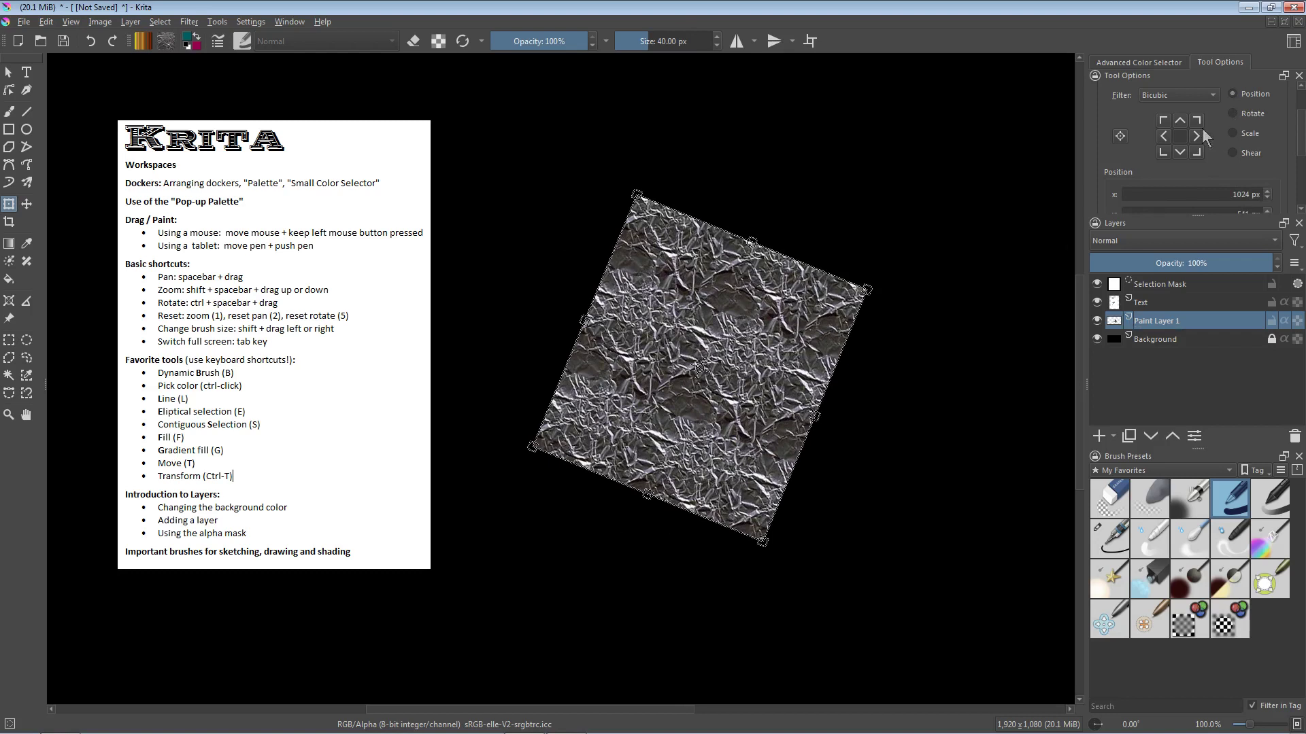
{"action": "left_click_drag", "start_coordinate": [880, 218], "coordinate": [881, 222]}
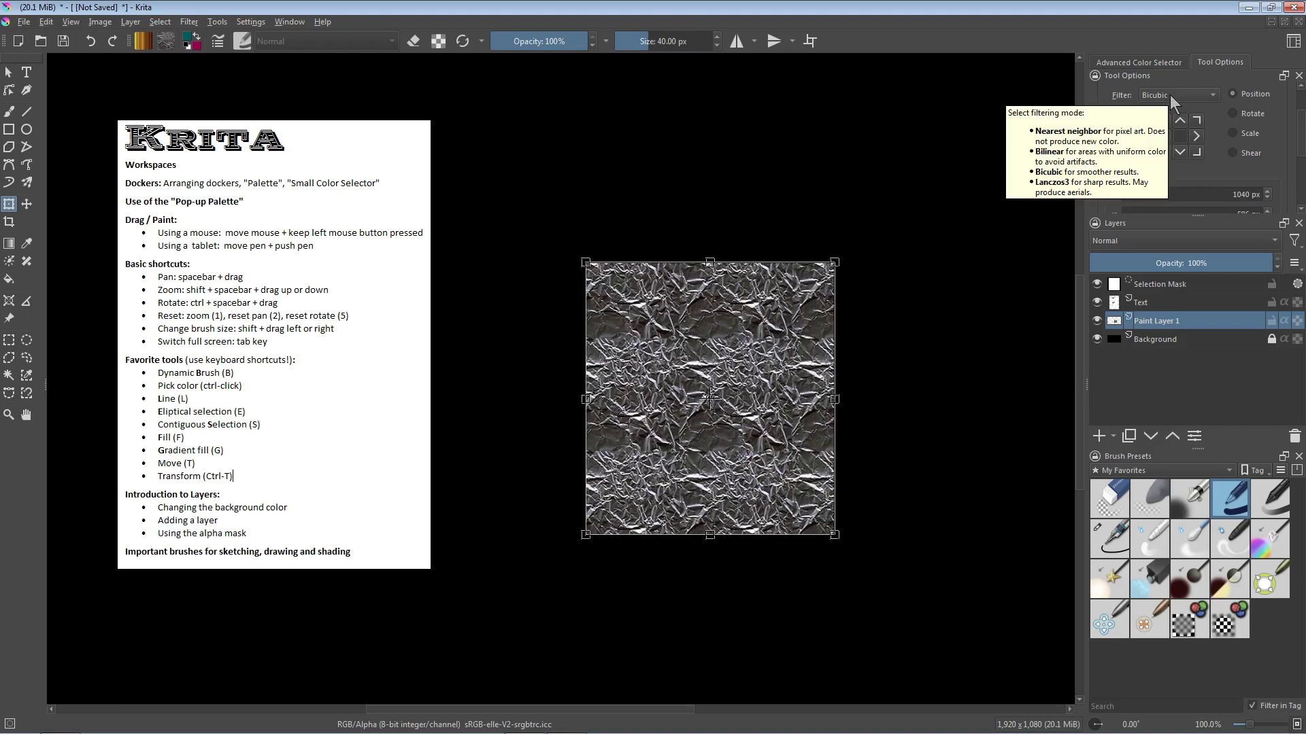
Set the transform filter to BSpline and switch the transform mode to Perspective
{"action": "scroll", "coordinate": [1169, 95], "scroll_direction": "up", "scroll_amount": 1}
{"action": "scroll", "coordinate": [1302, 119], "scroll_direction": "up", "scroll_amount": 2}
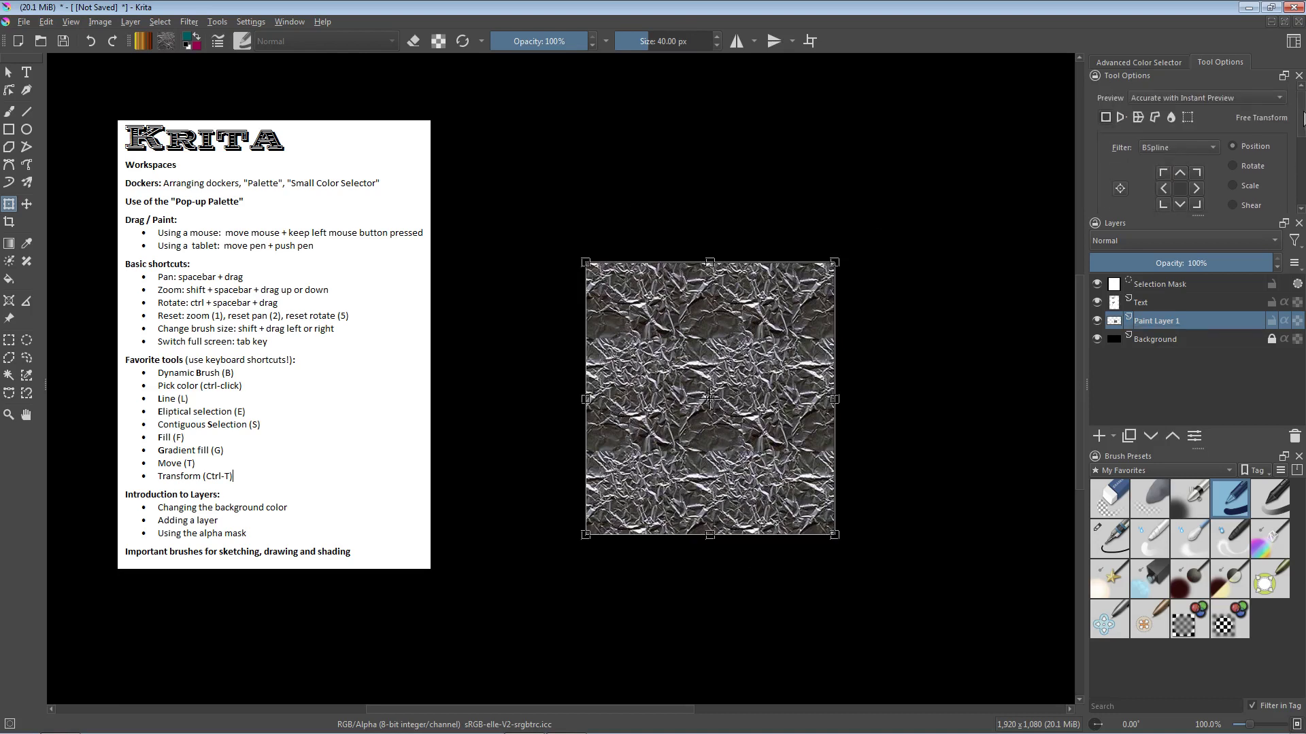
{"action": "left_click", "coordinate": [1205, 149]}
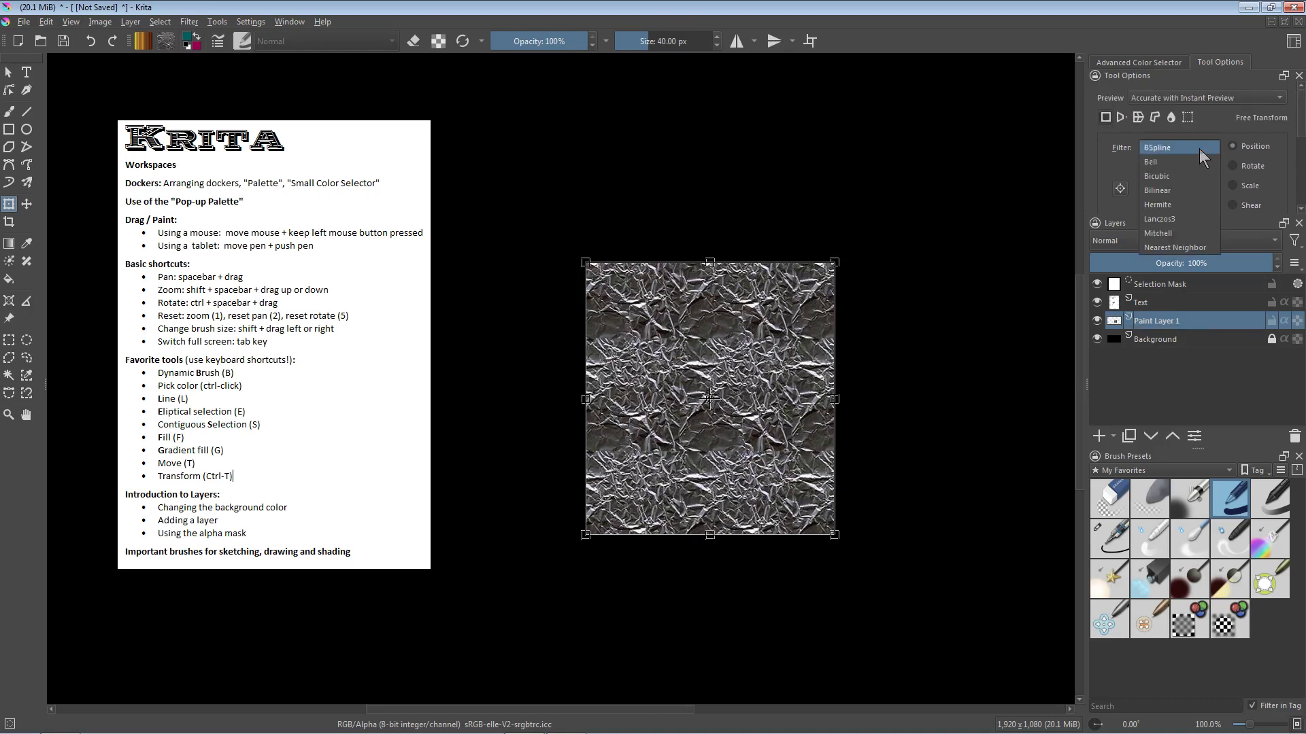
{"action": "left_click", "coordinate": [1190, 76]}
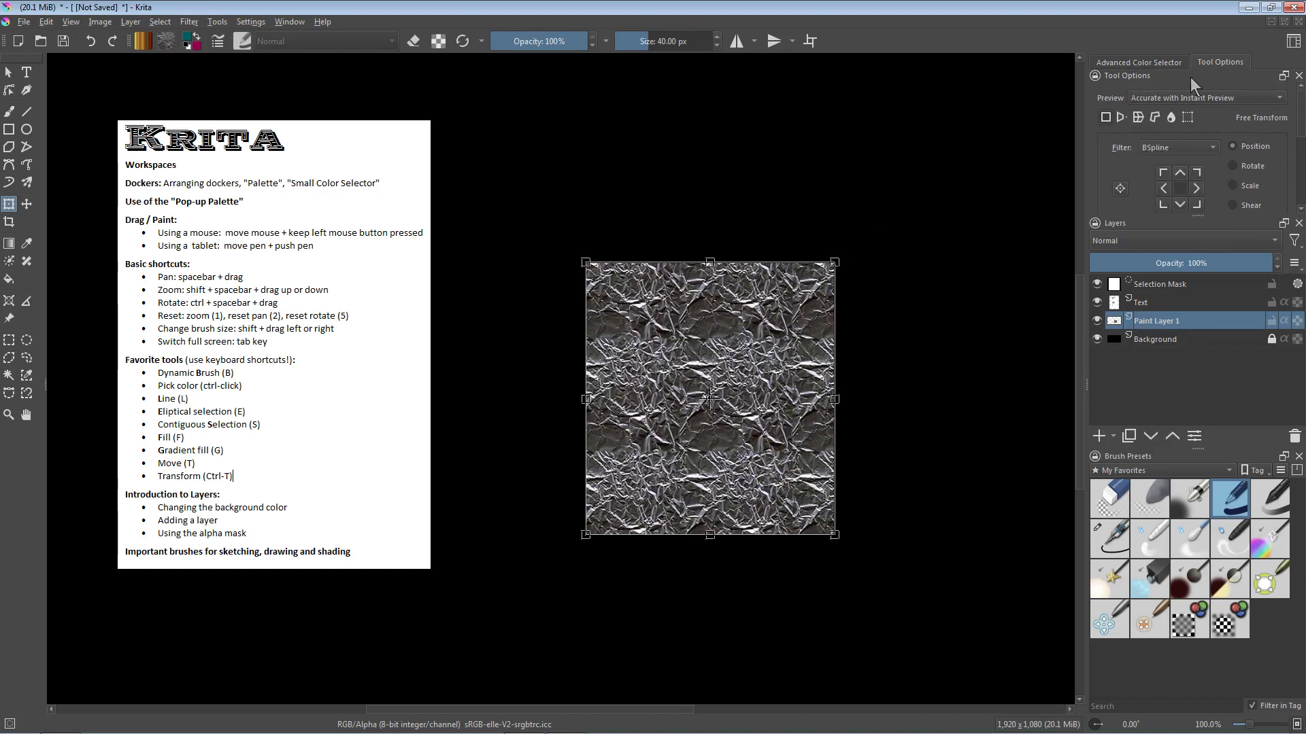
{"action": "left_click", "coordinate": [1120, 118]}
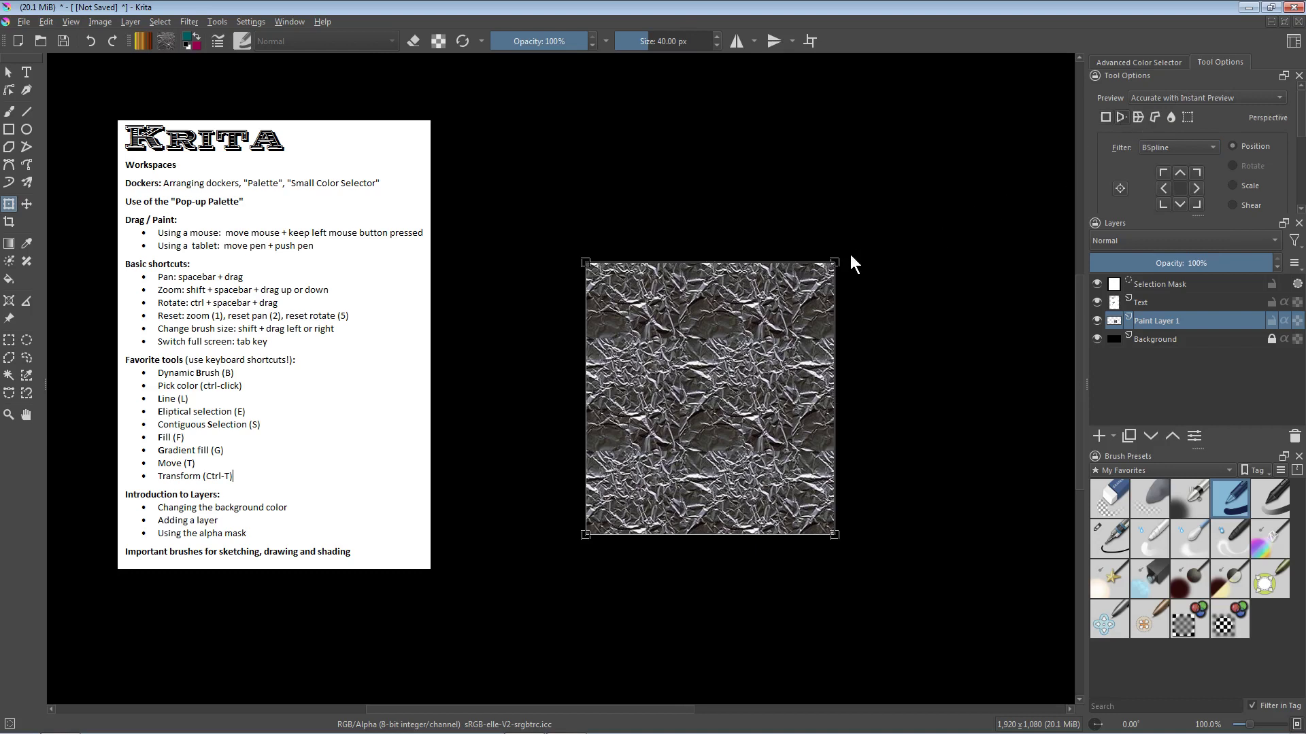
Distort the foil rectangle into a floor-like trapezoid, narrow at the top and wide at the bottom, apply the transform and deselect
{"action": "left_click_drag", "start_coordinate": [835, 268], "coordinate": [780, 317]}
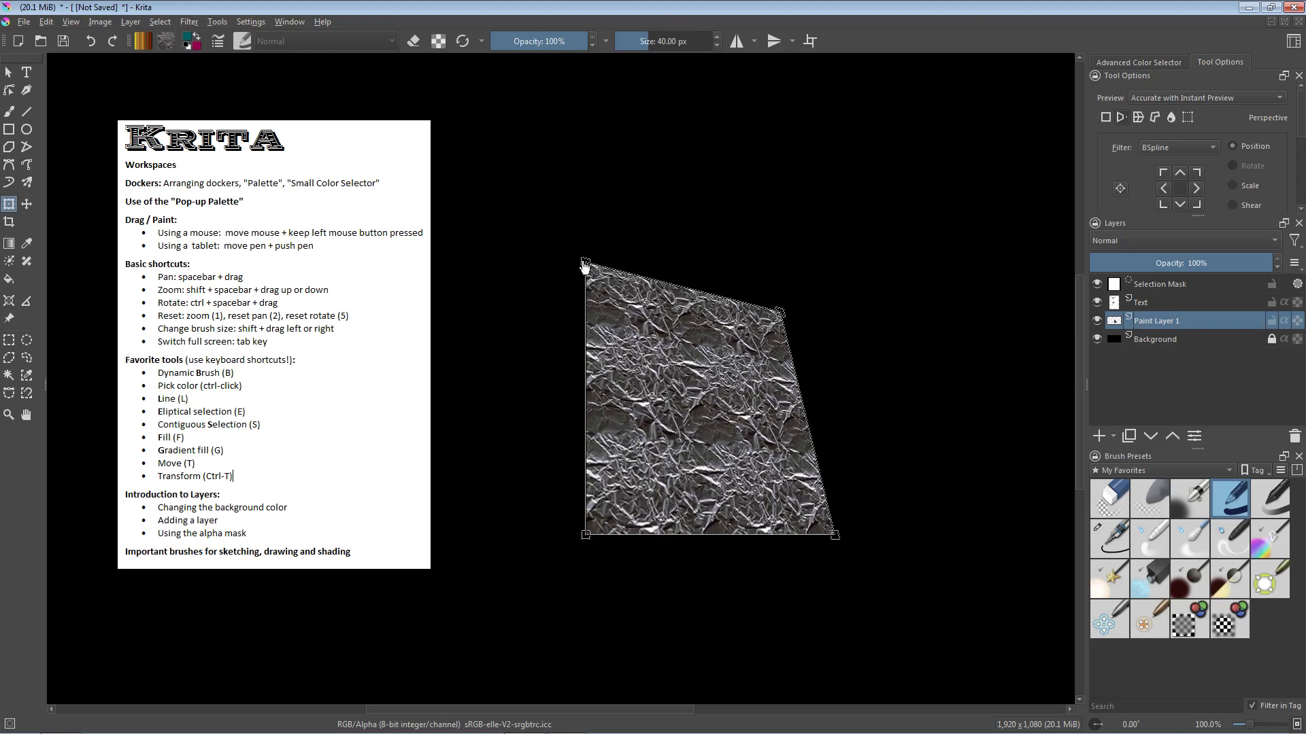
{"action": "left_click_drag", "start_coordinate": [584, 265], "coordinate": [611, 330]}
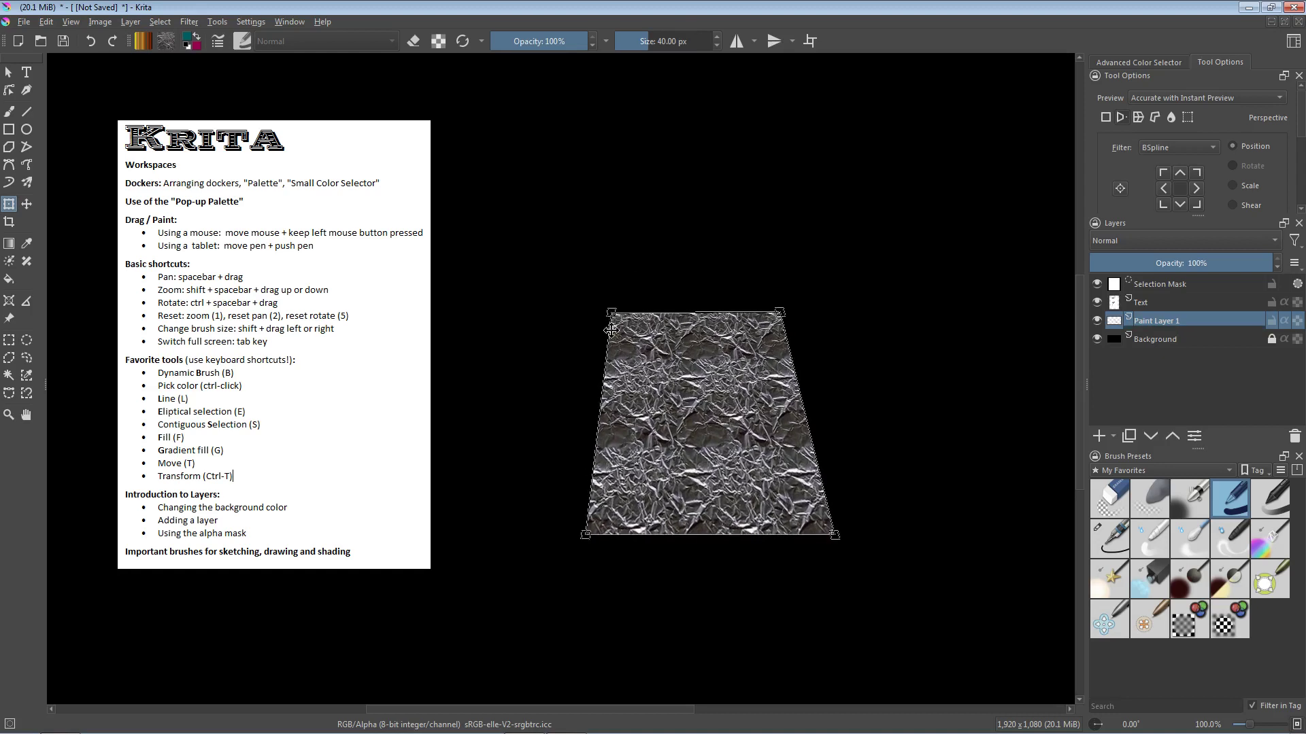
{"action": "left_click_drag", "start_coordinate": [586, 536], "coordinate": [540, 473]}
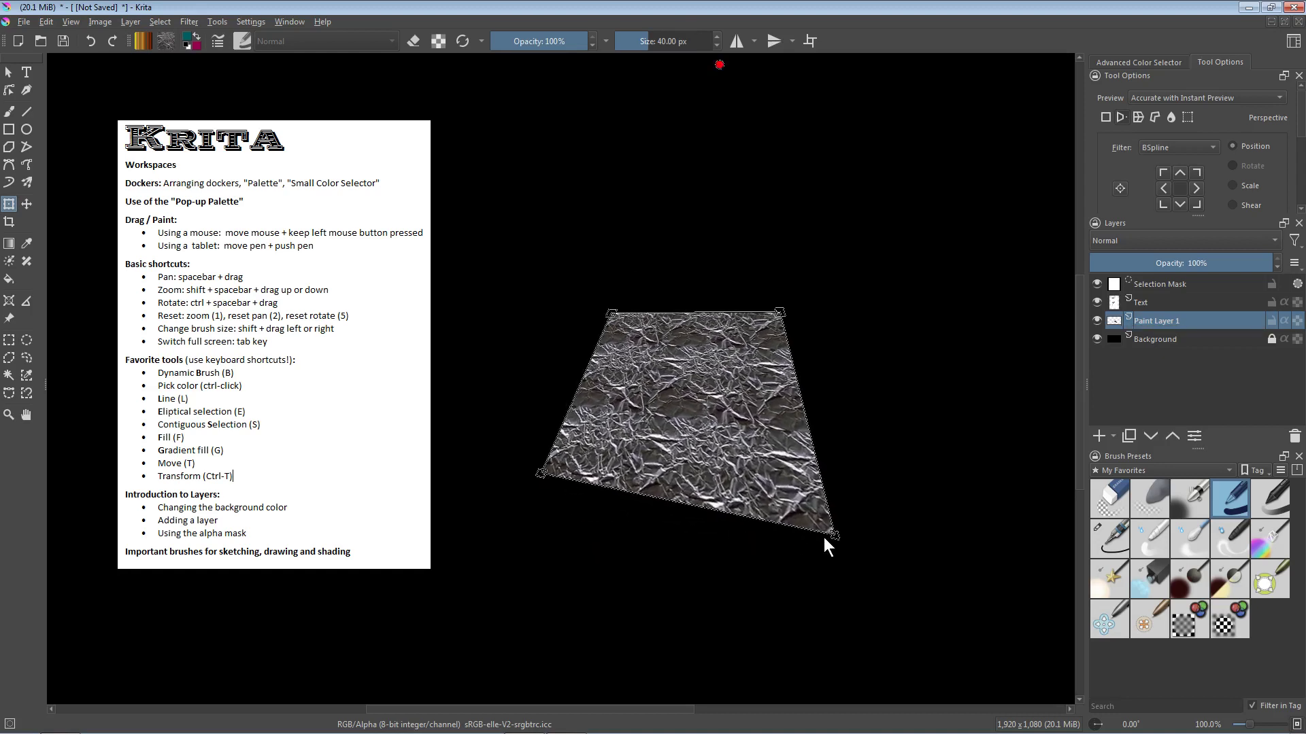
{"action": "left_click_drag", "start_coordinate": [835, 536], "coordinate": [973, 476]}
{"action": "left_click_drag", "start_coordinate": [542, 480], "coordinate": [498, 475]}
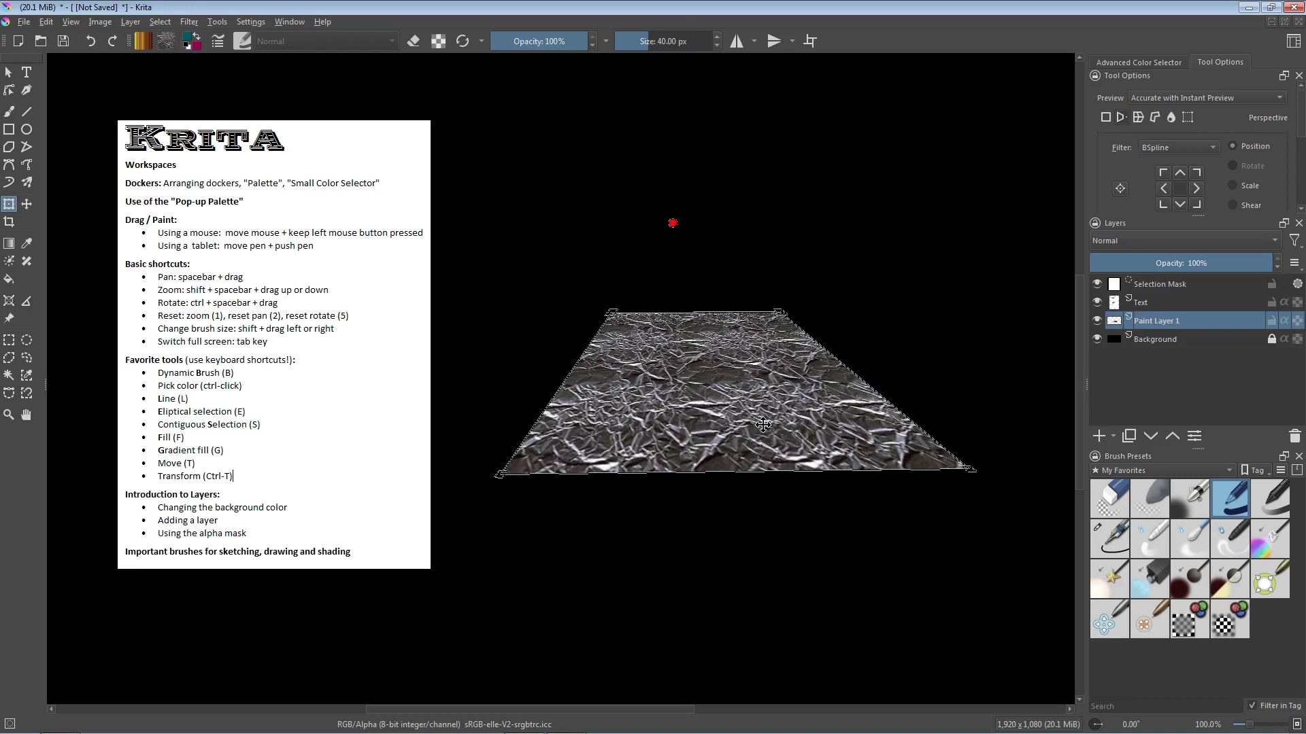
{"action": "key", "text": "Return"}
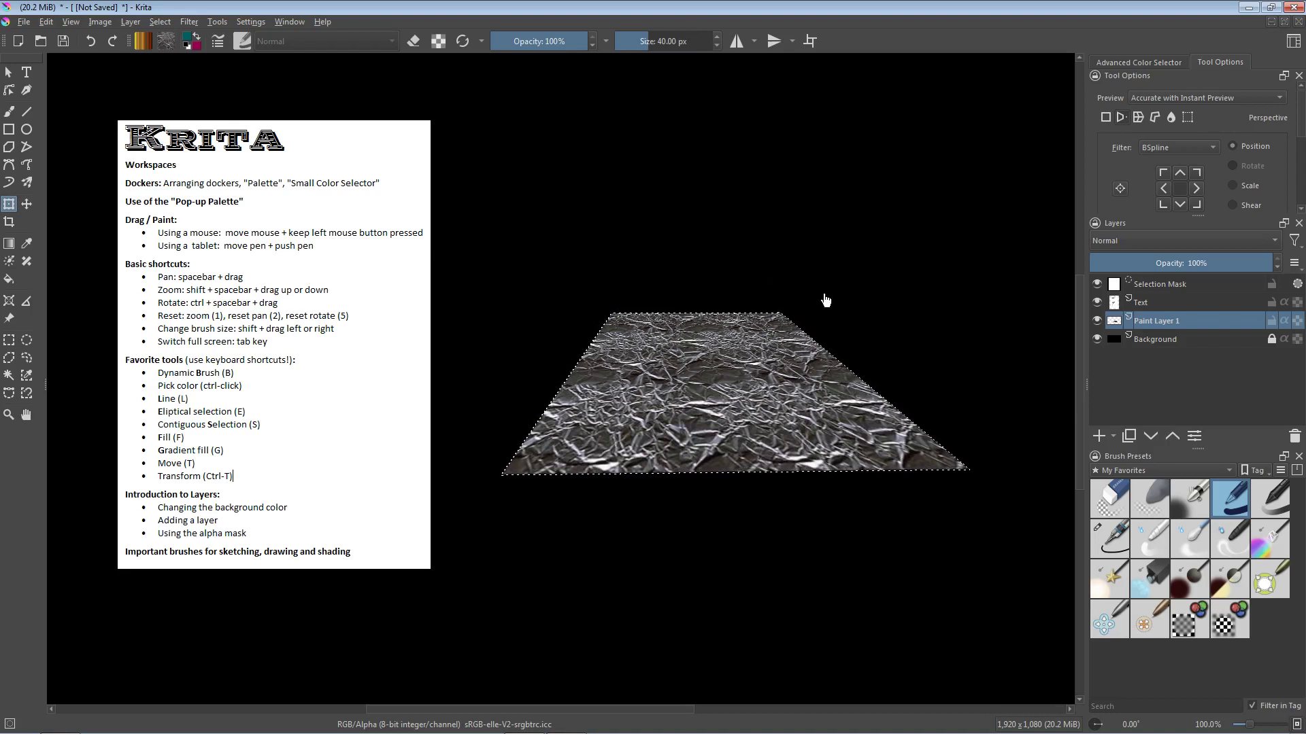
{"action": "key", "text": "ctrl+shift+a"}
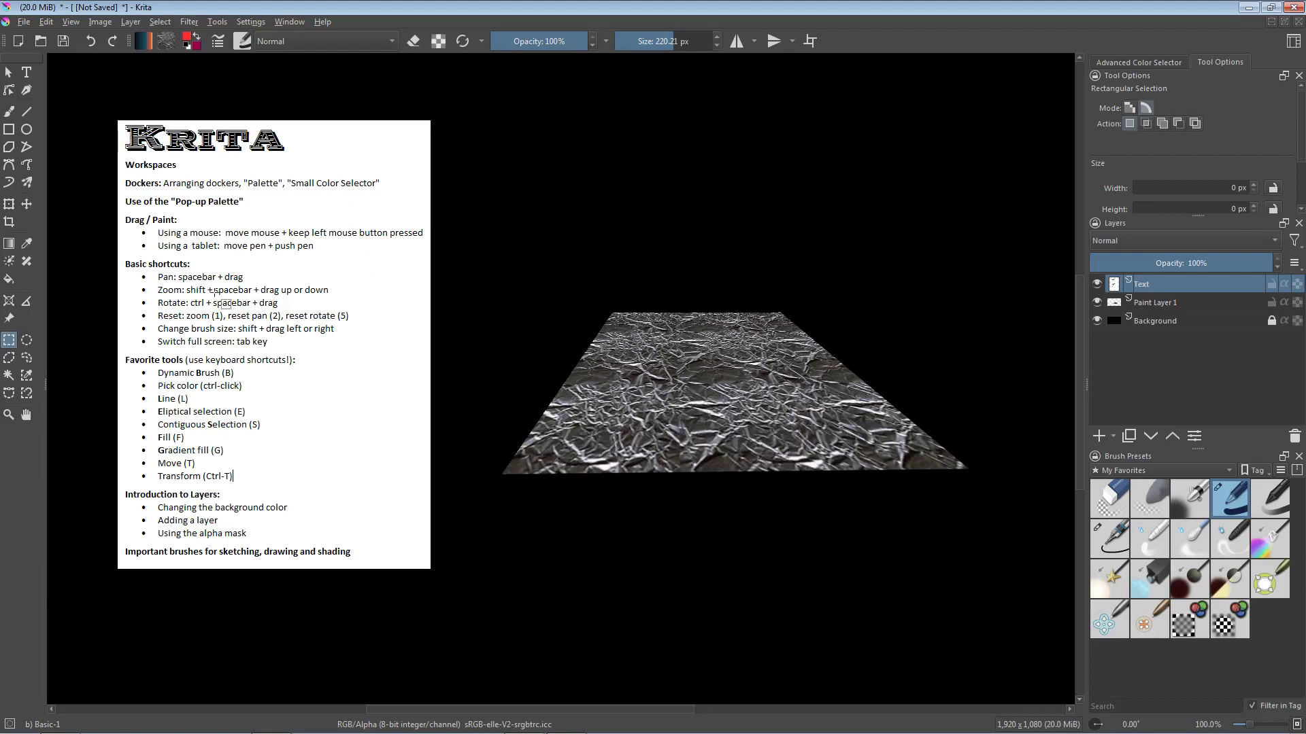
Create a new 1920 by 1080 px RGB/Alpha document at 300 pixels per inch
{"action": "left_click", "coordinate": [24, 21]}
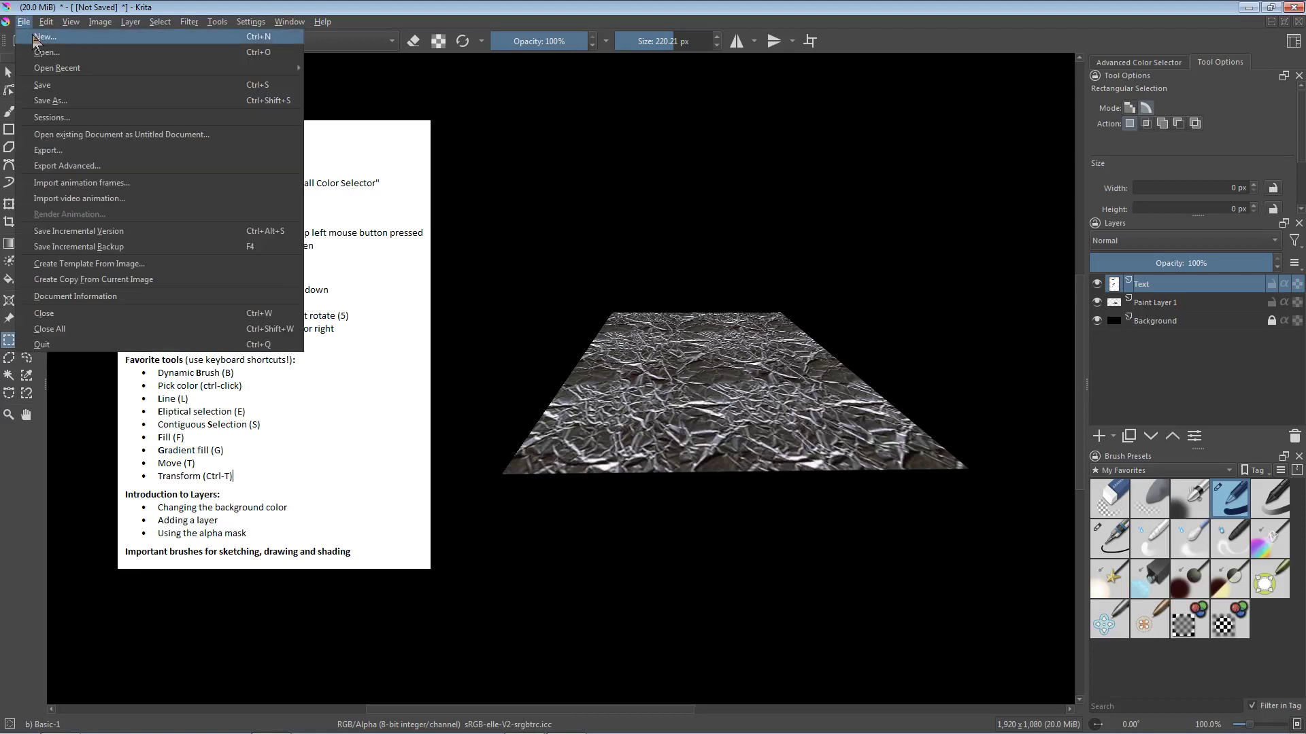
{"action": "left_click", "coordinate": [51, 37]}
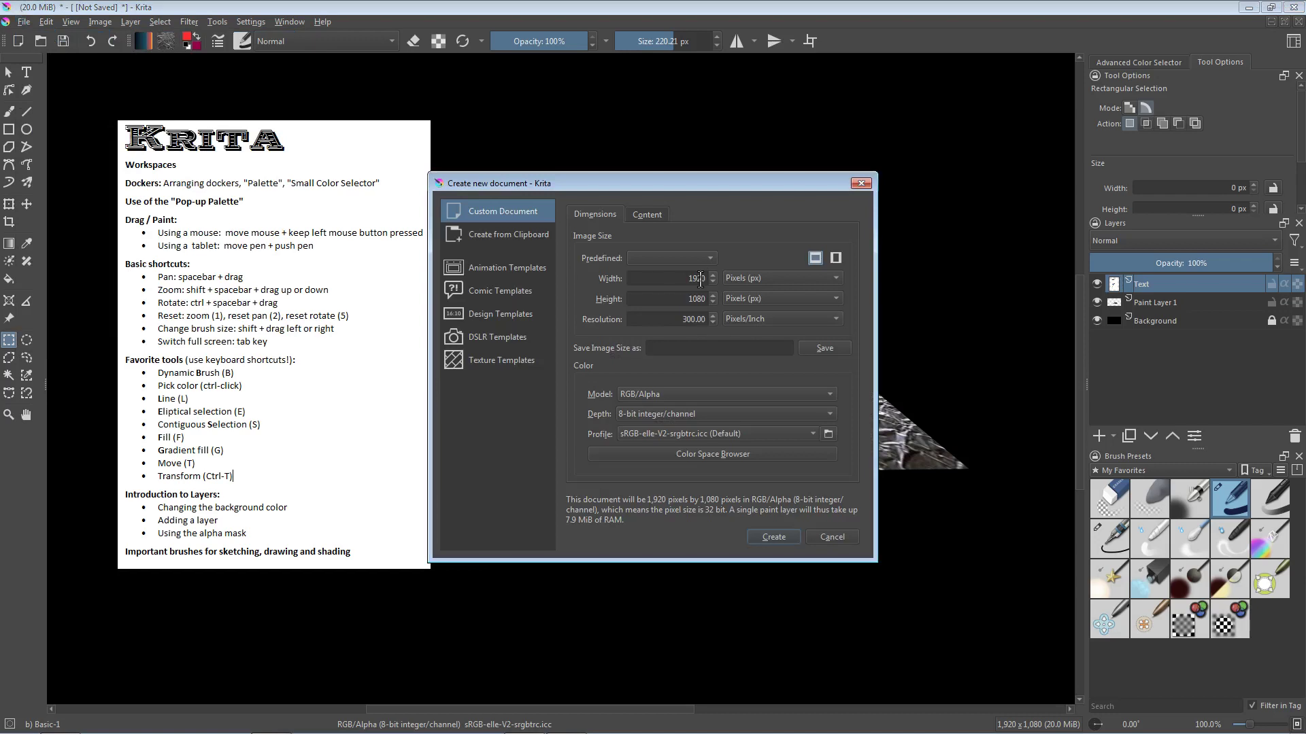
{"action": "left_click", "coordinate": [773, 537]}
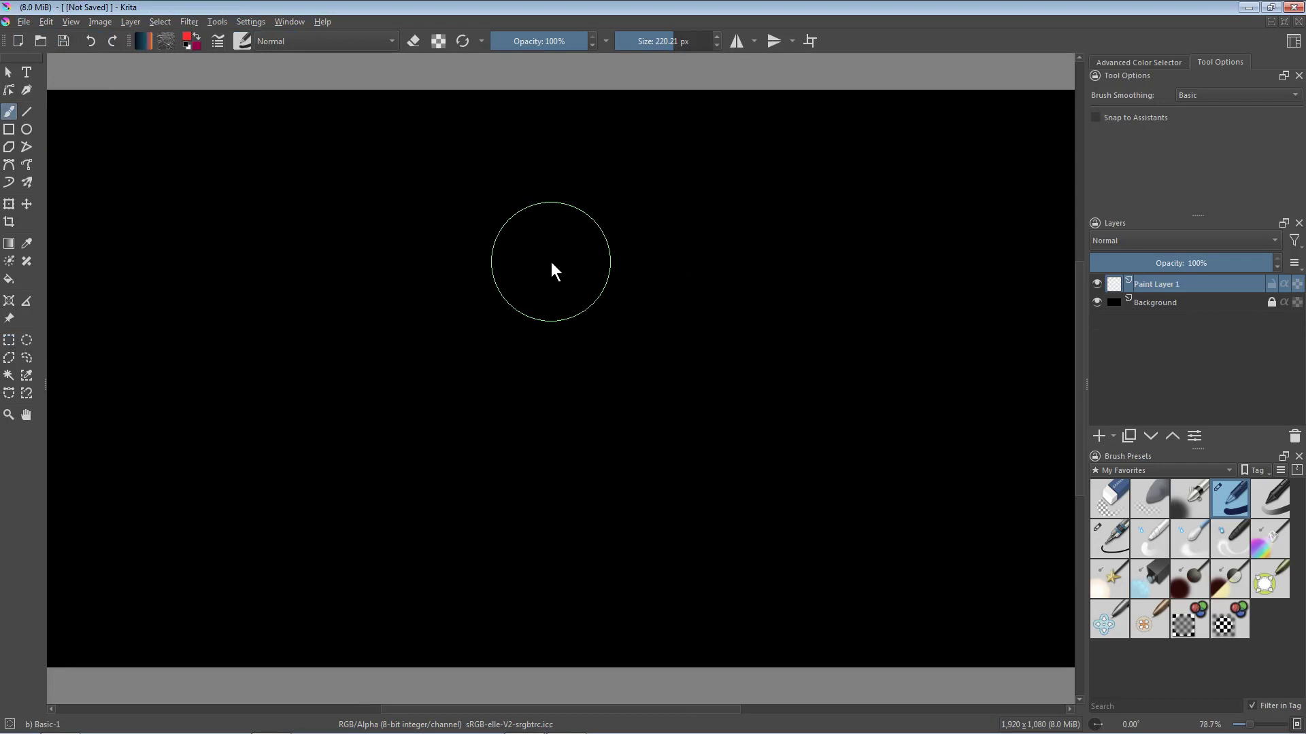
Alternate between Paint Layer 1 and the Background layer, ending on Background, and unlock it
{"action": "left_click", "coordinate": [1161, 304]}
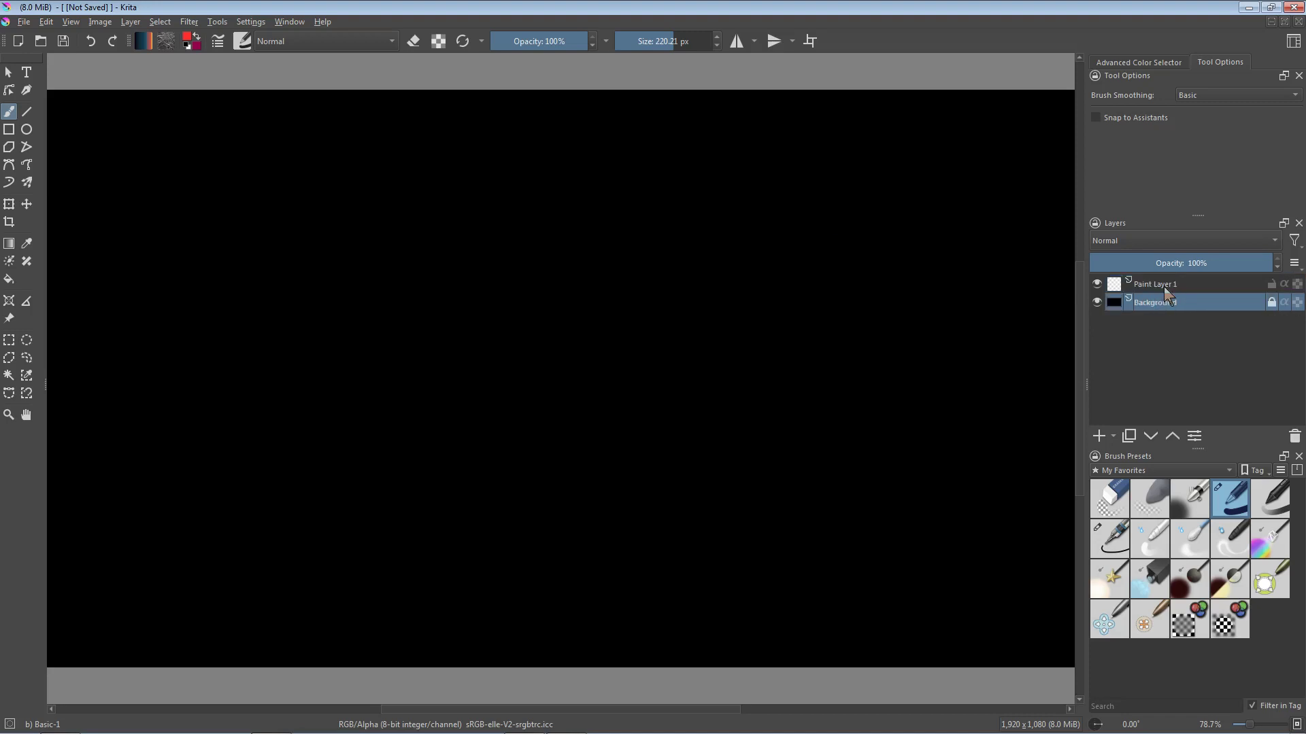
{"action": "left_click", "coordinate": [1164, 286]}
{"action": "left_click", "coordinate": [1171, 310]}
{"action": "left_click", "coordinate": [1185, 285]}
{"action": "left_click", "coordinate": [1189, 304]}
{"action": "left_click", "coordinate": [1271, 303]}
Paint a thick red test stroke and a dab on the Background layer, undoing each, and view the gradient presets
{"action": "mouse_move", "coordinate": [716, 268]}
{"action": "left_mouse_down"}
{"action": "mouse_move", "coordinate": [604, 260]}
{"action": "mouse_move", "coordinate": [571, 297]}
{"action": "mouse_move", "coordinate": [696, 388]}
{"action": "mouse_move", "coordinate": [521, 449]}
{"action": "mouse_move", "coordinate": [405, 449]}
{"action": "left_mouse_up"}
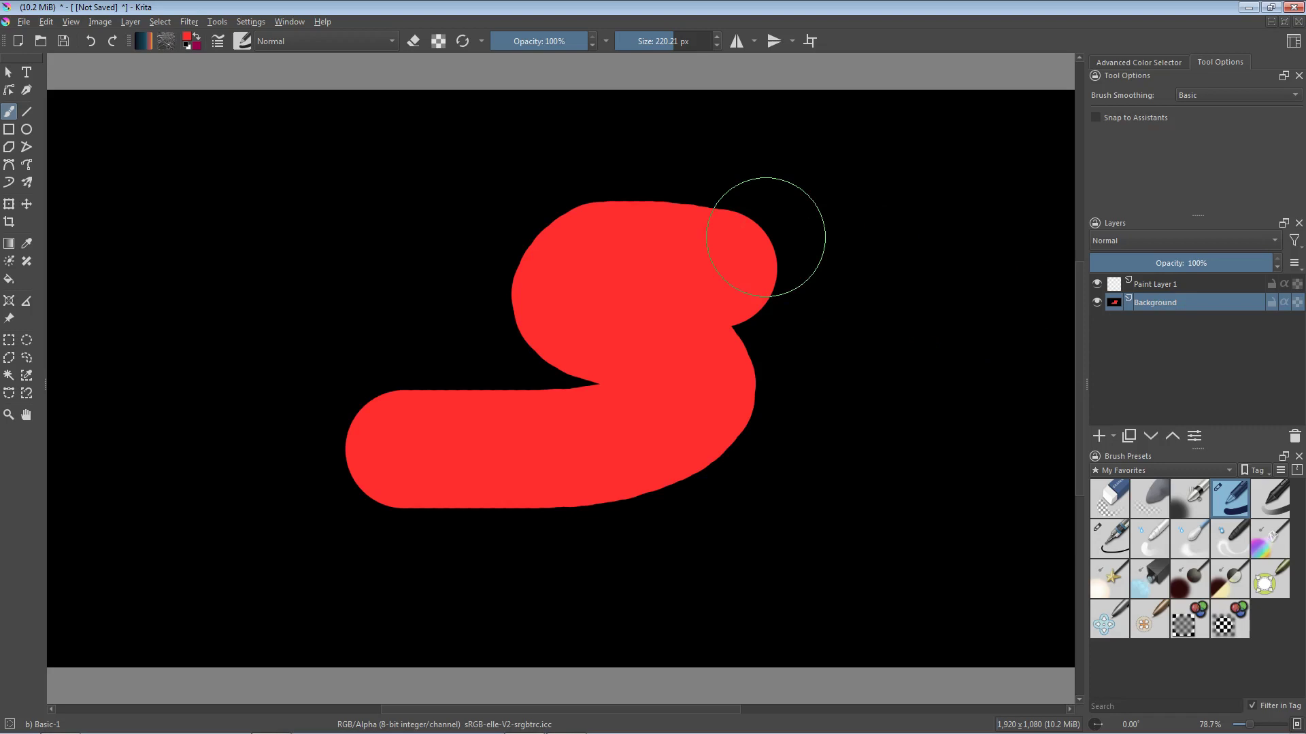
{"action": "key", "text": "ctrl+z"}
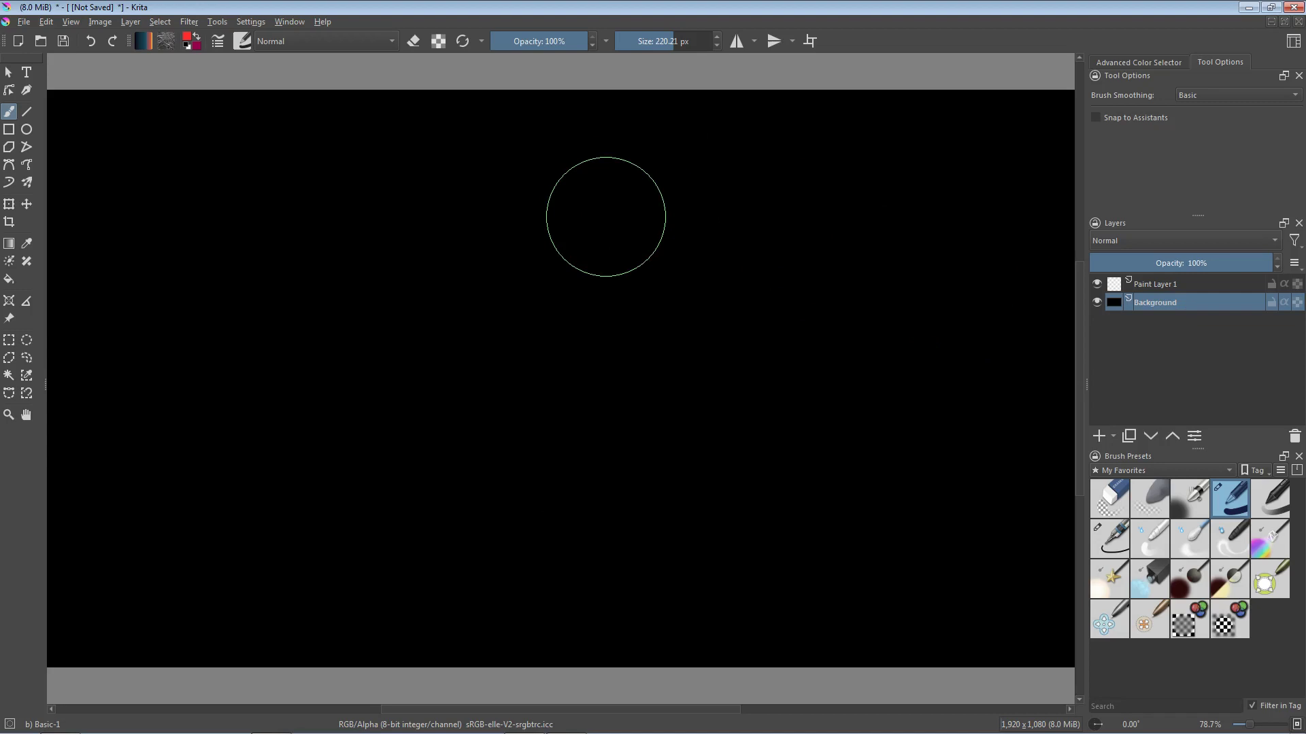
{"action": "left_click", "coordinate": [145, 41]}
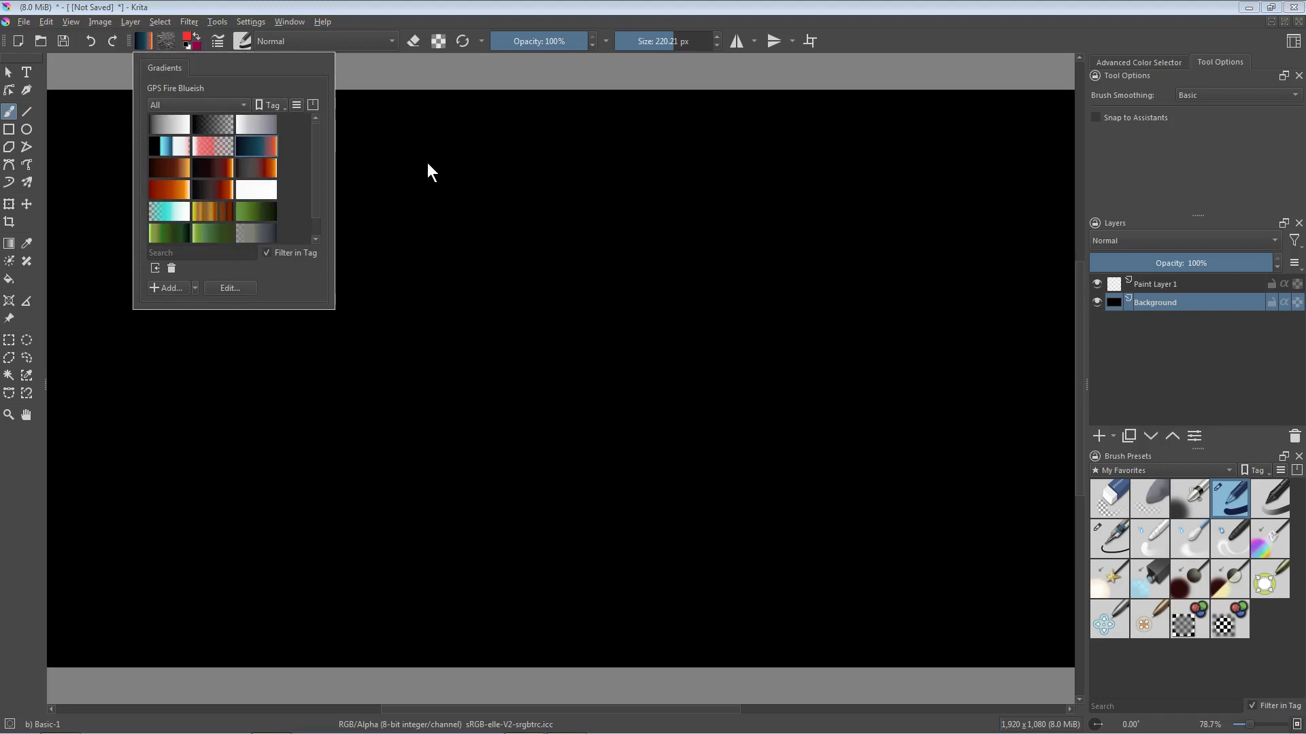
{"action": "left_click", "coordinate": [476, 96]}
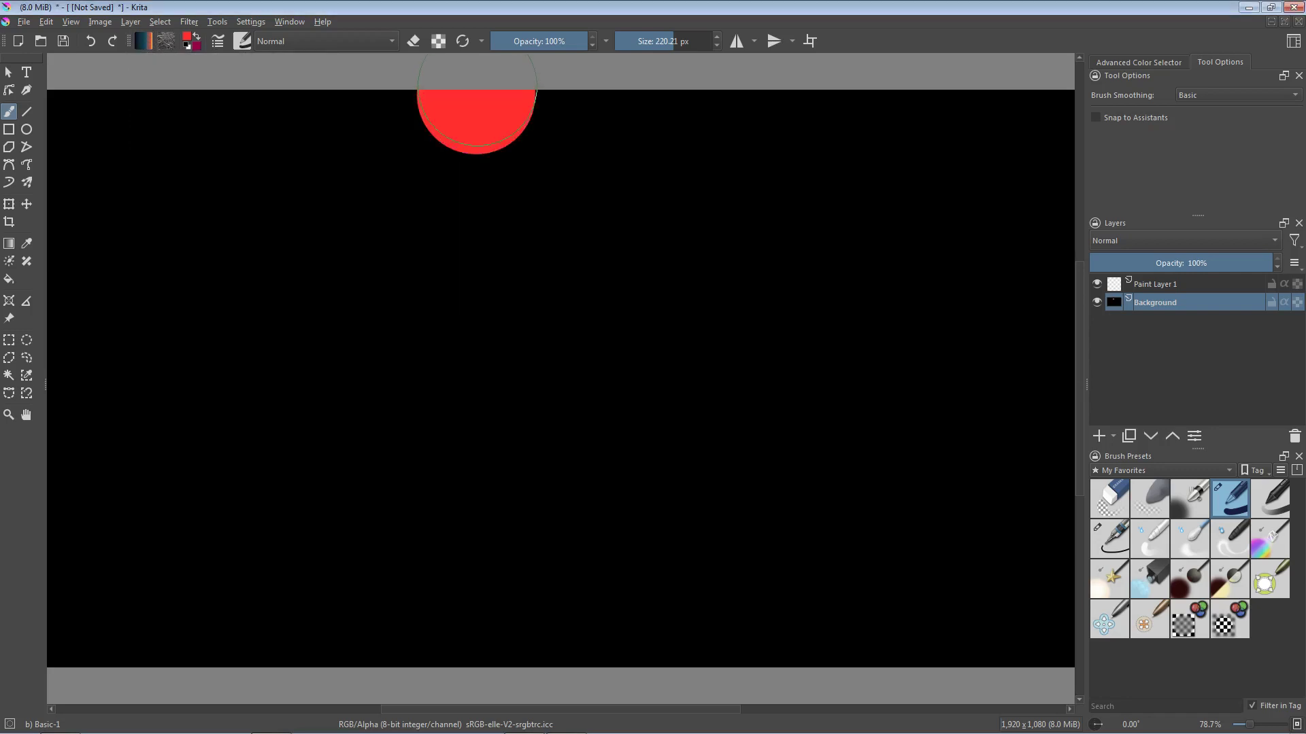
{"action": "key", "text": "ctrl+z"}
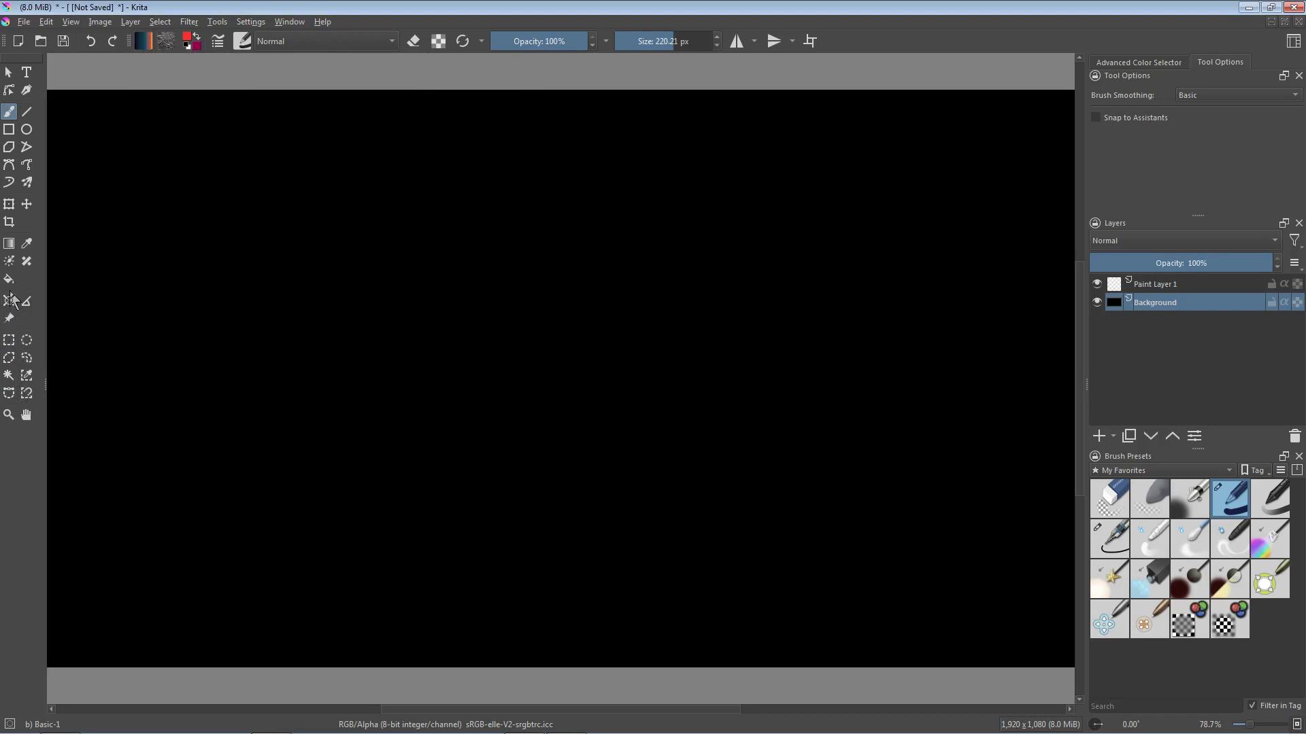
Fill the Background layer with the linear GPS Fire Blueish gradient from dark top to orange bottom, and lock the layer again
{"action": "left_click", "coordinate": [9, 244]}
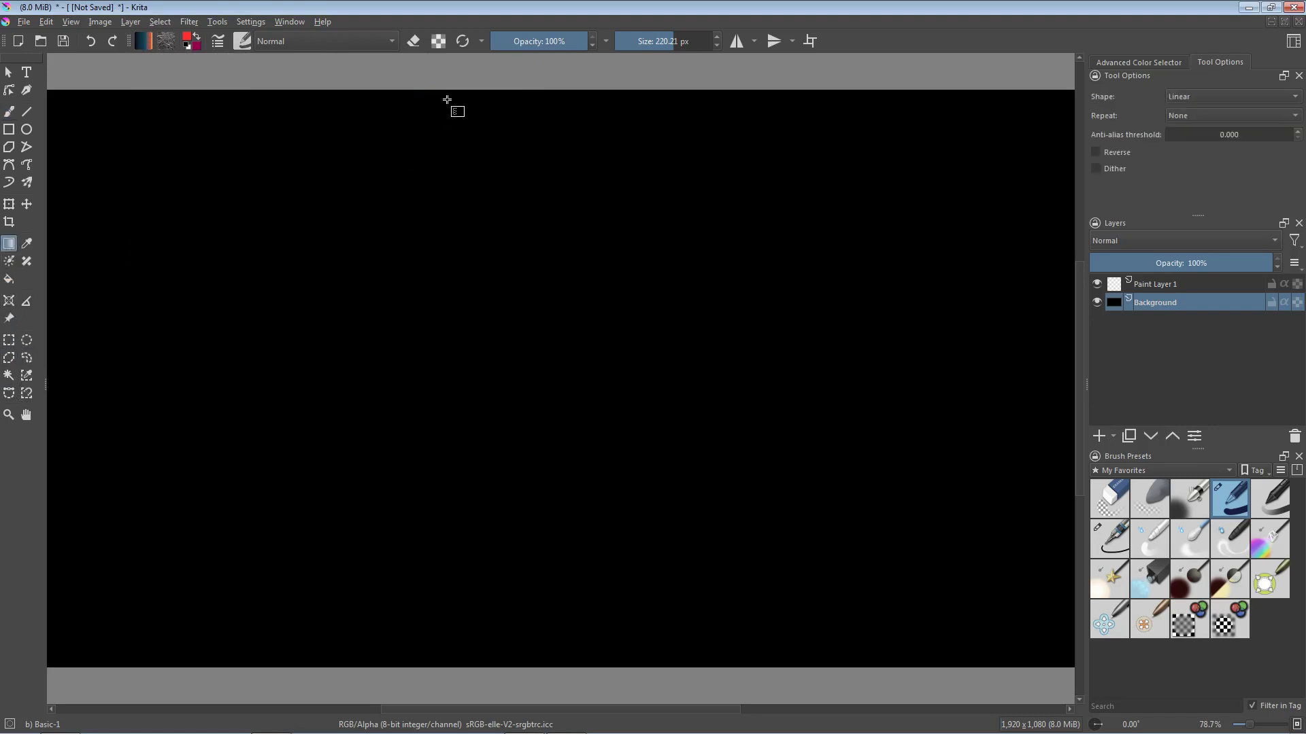
{"action": "left_click_drag", "start_coordinate": [462, 226], "coordinate": [484, 670]}
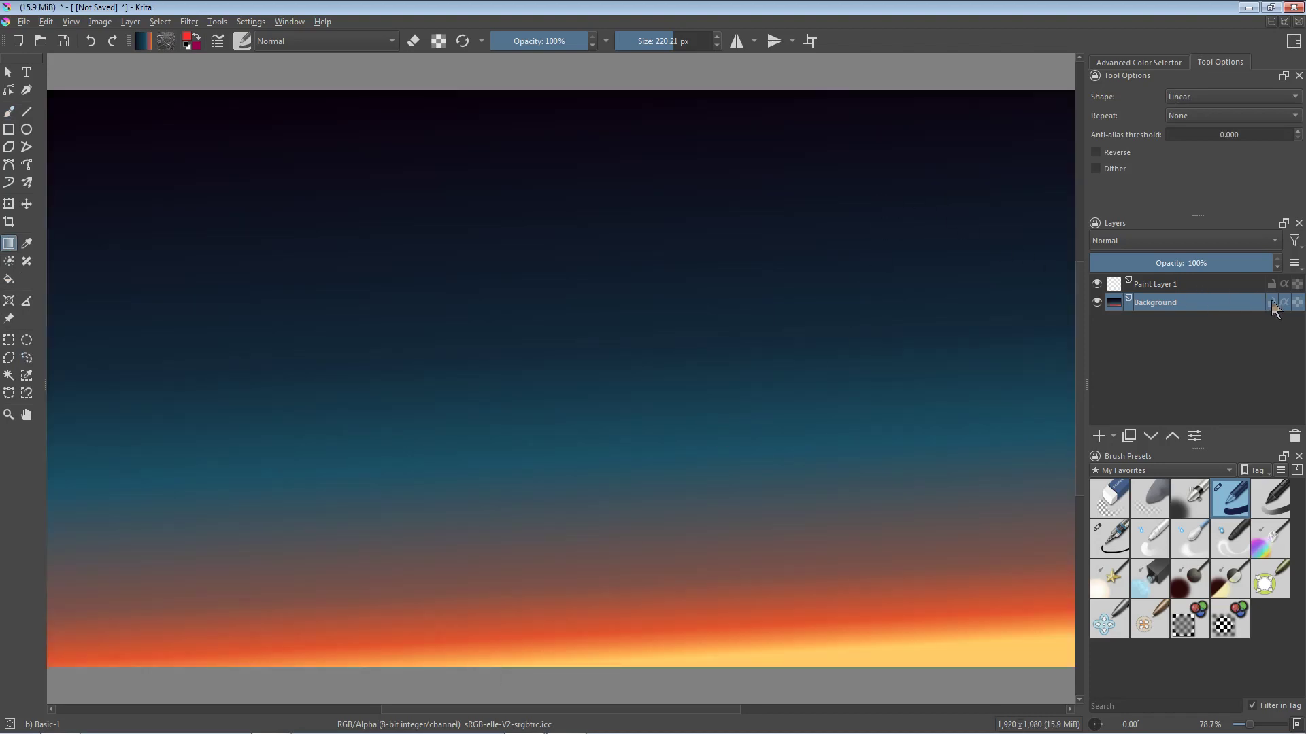
{"action": "left_click", "coordinate": [1271, 302]}
Paint a thick curved red stroke on Paint Layer 1 with the Dynamic Brush and toggle that layer's visibility off and on twice
{"action": "left_click", "coordinate": [1165, 286]}
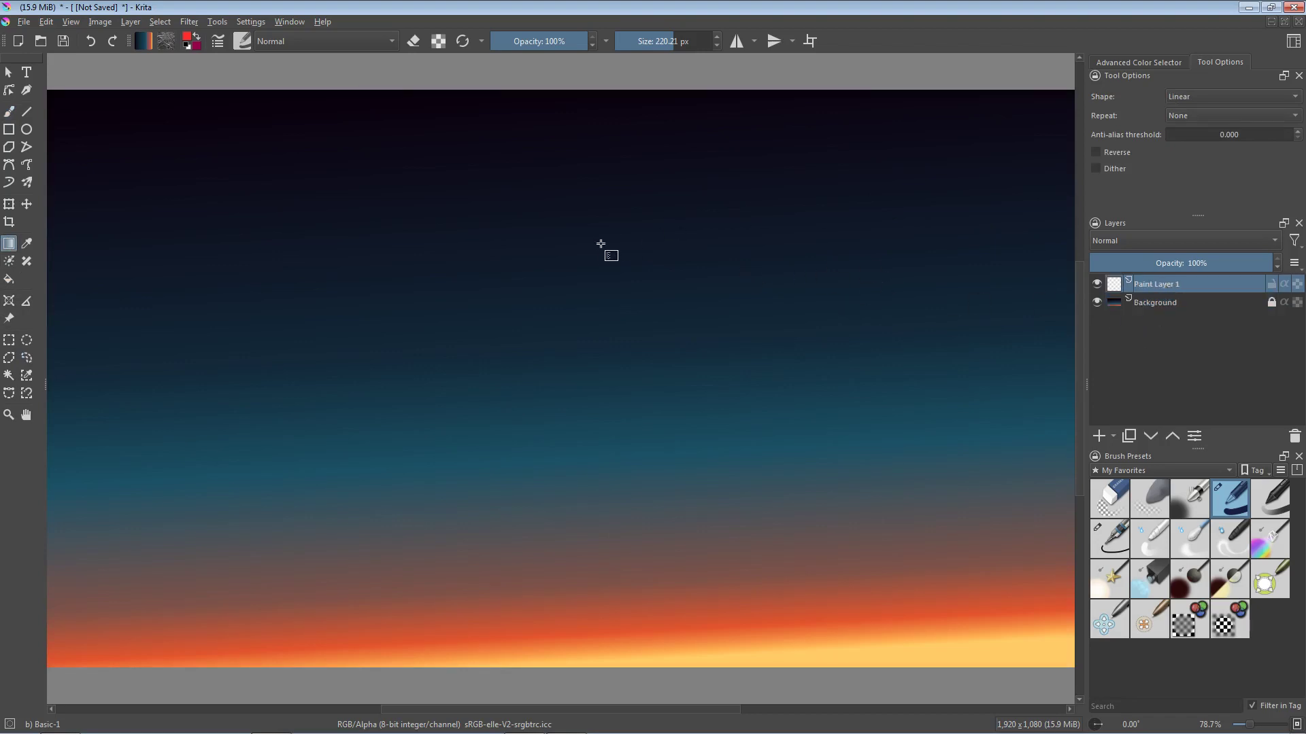
{"action": "key", "text": "b"}
{"action": "mouse_move", "coordinate": [490, 256]}
{"action": "left_mouse_down"}
{"action": "mouse_move", "coordinate": [581, 301]}
{"action": "mouse_move", "coordinate": [480, 391]}
{"action": "mouse_move", "coordinate": [492, 469]}
{"action": "mouse_move", "coordinate": [842, 318]}
{"action": "left_mouse_up"}
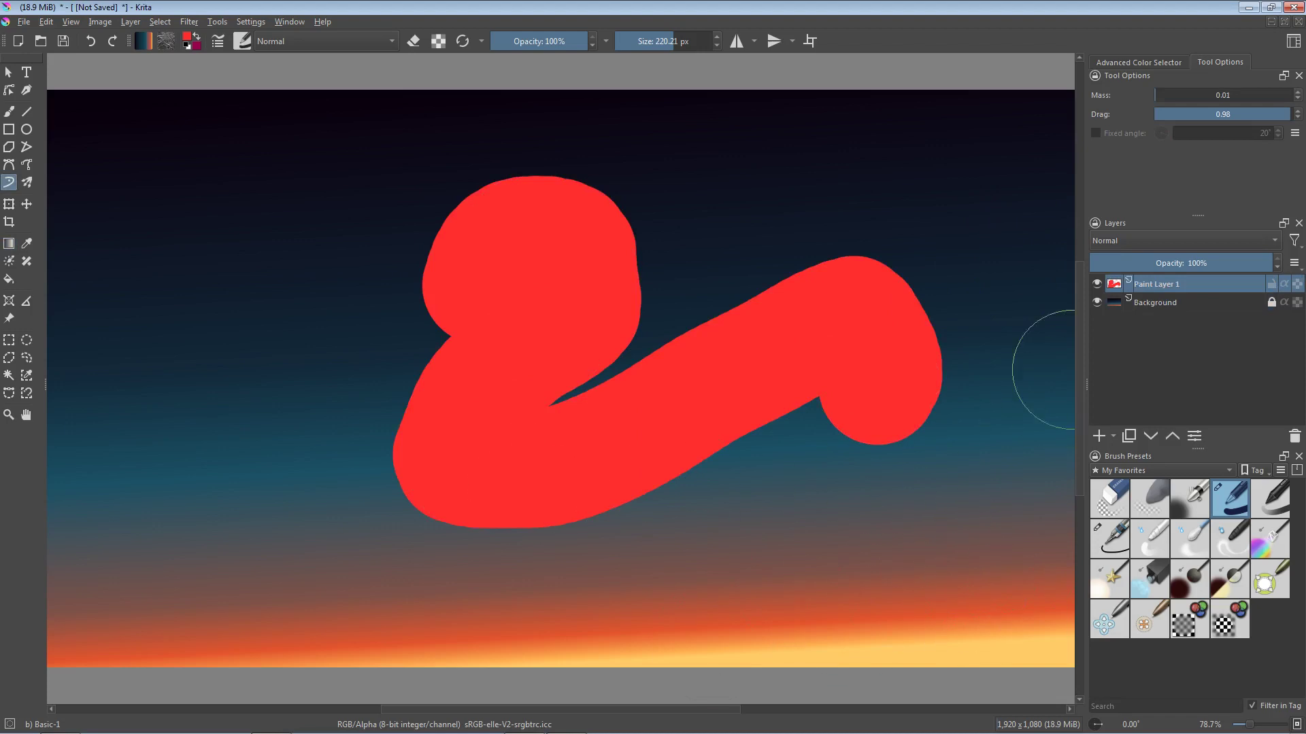
{"action": "left_click", "coordinate": [1096, 285]}
{"action": "left_click", "coordinate": [1096, 283]}
{"action": "left_click", "coordinate": [1096, 283]}
{"action": "left_click", "coordinate": [1096, 284]}
Switch to the second open document to view the topic list, and return to the third document
{"action": "left_click", "coordinate": [299, 20]}
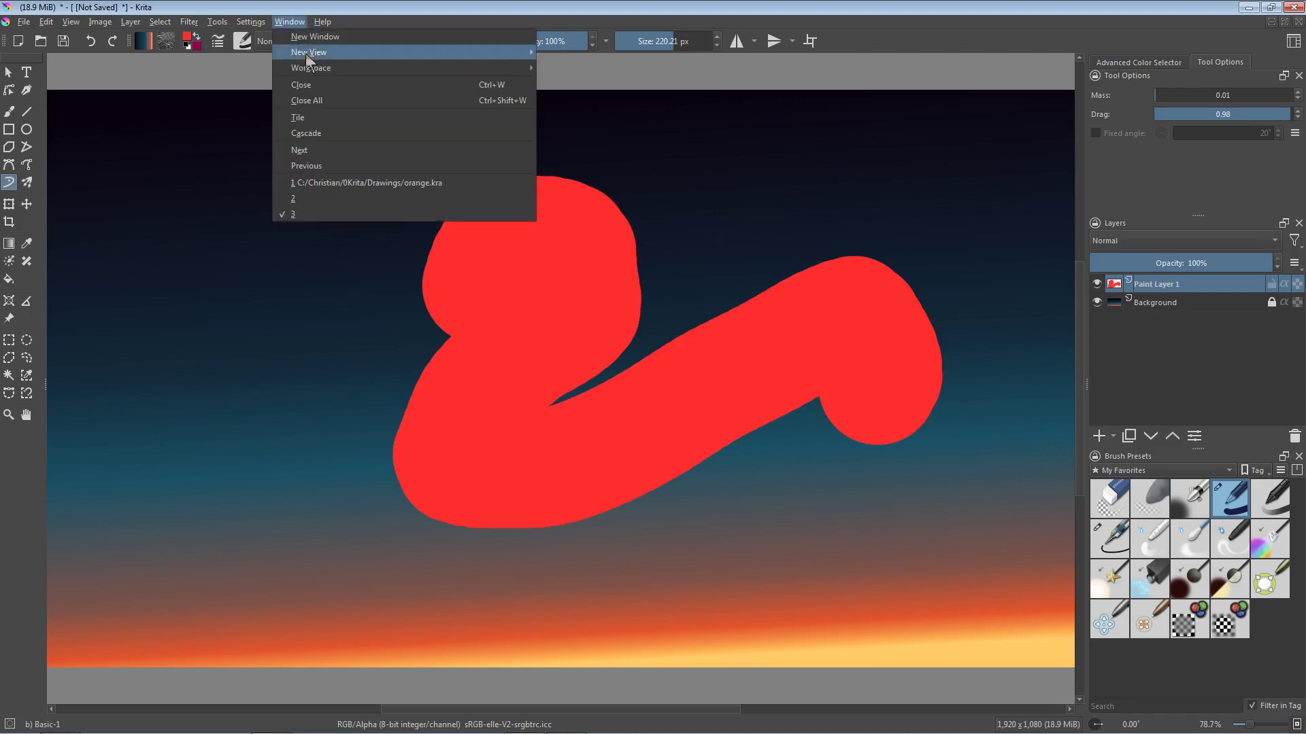
{"action": "left_click", "coordinate": [319, 197]}
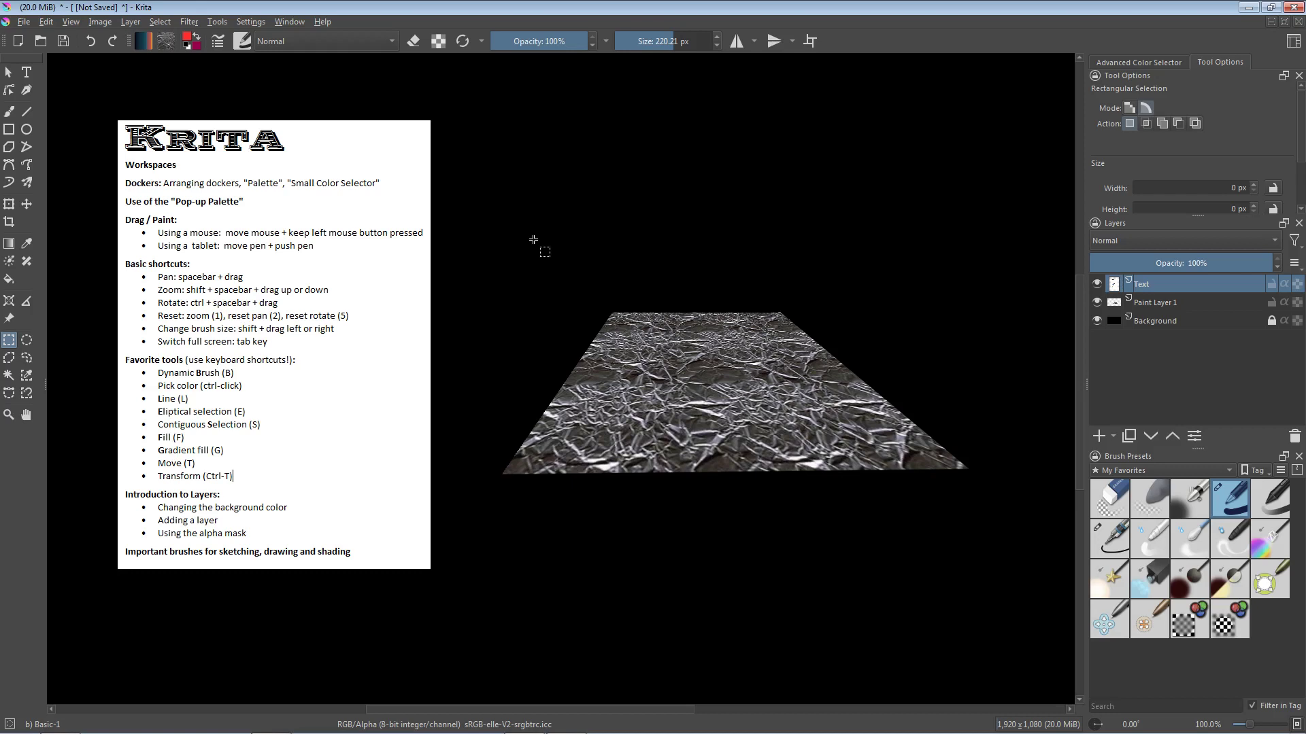
{"action": "left_click", "coordinate": [297, 23]}
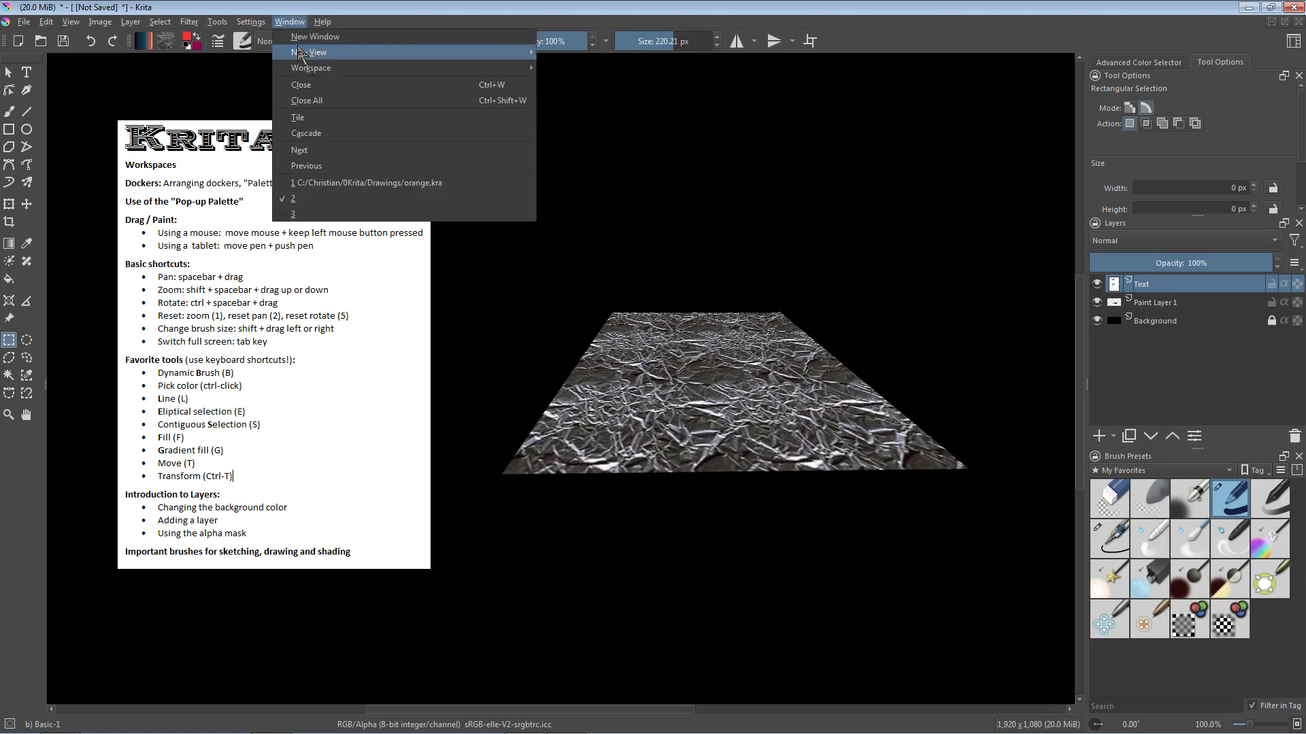
{"action": "left_click", "coordinate": [333, 213]}
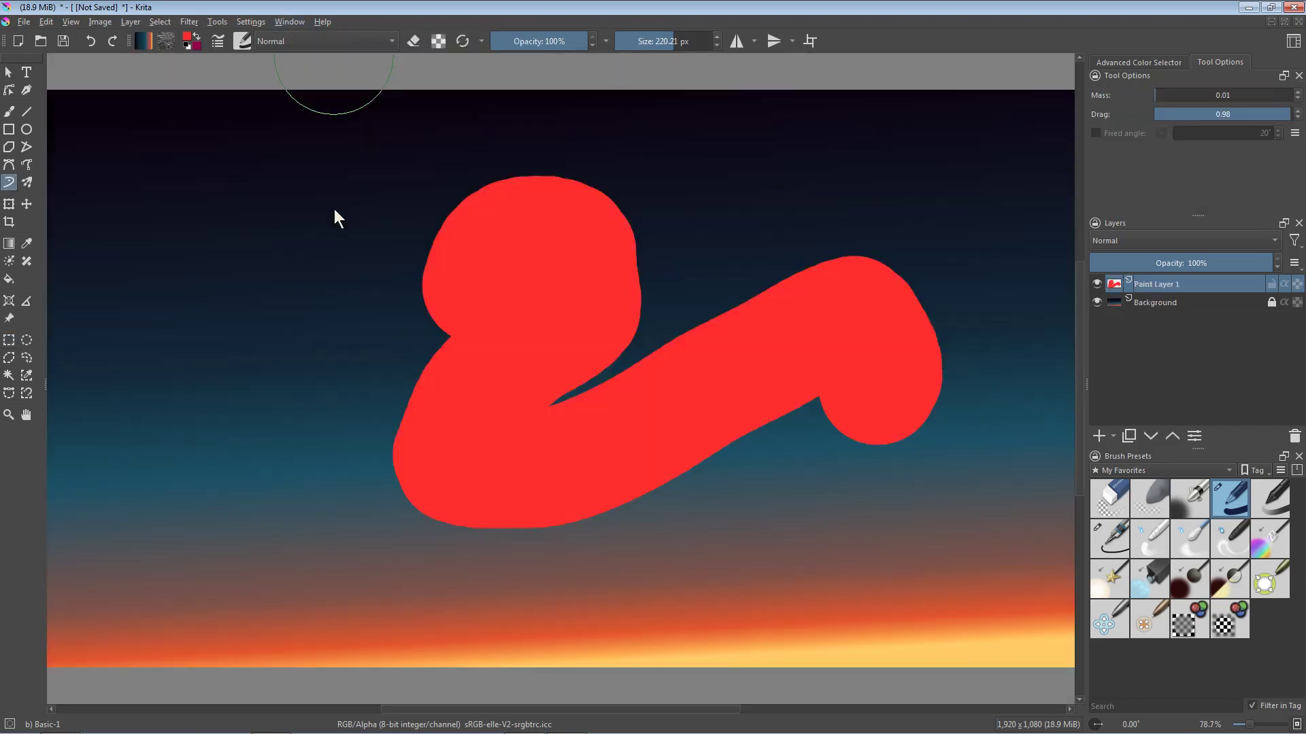
Restore the Krita window to a smaller size, bring the WordPad notes window to the front and move it slightly down
{"action": "left_click", "coordinate": [1269, 7]}
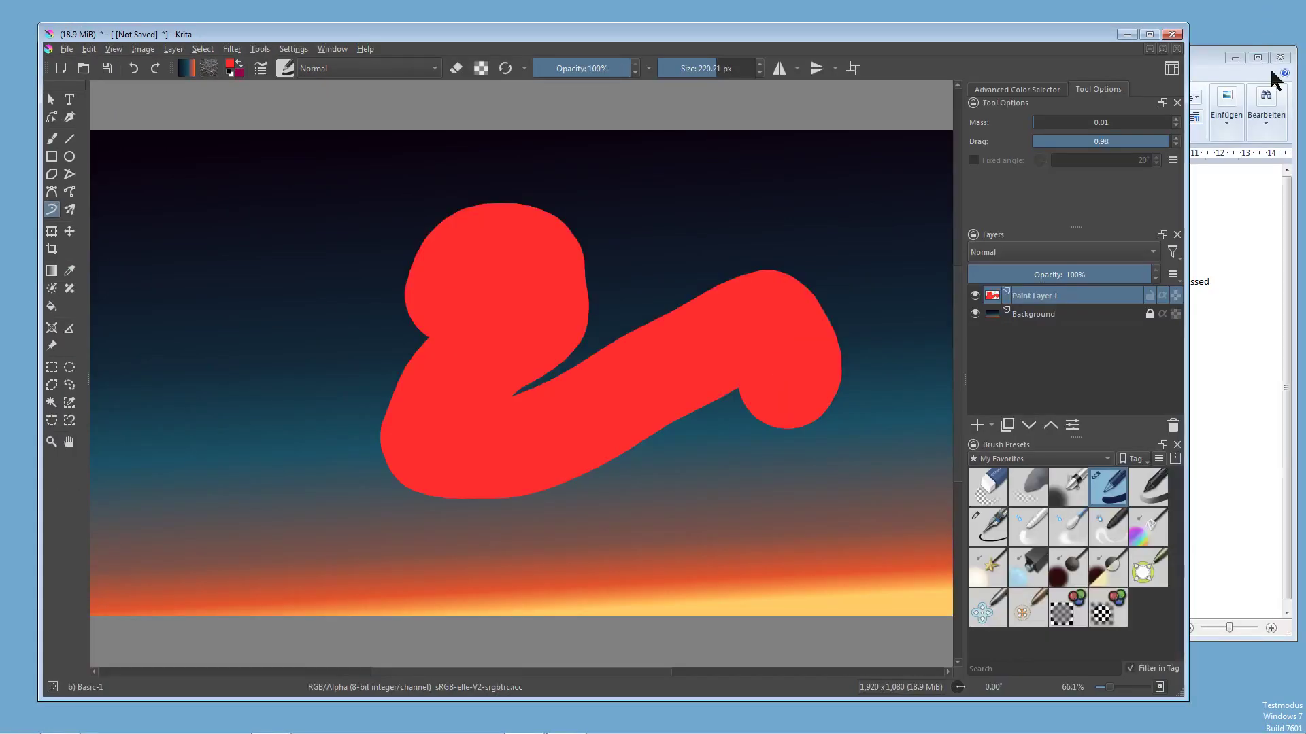
{"action": "left_click", "coordinate": [1286, 251]}
{"action": "left_click_drag", "start_coordinate": [1171, 57], "coordinate": [1171, 84]}
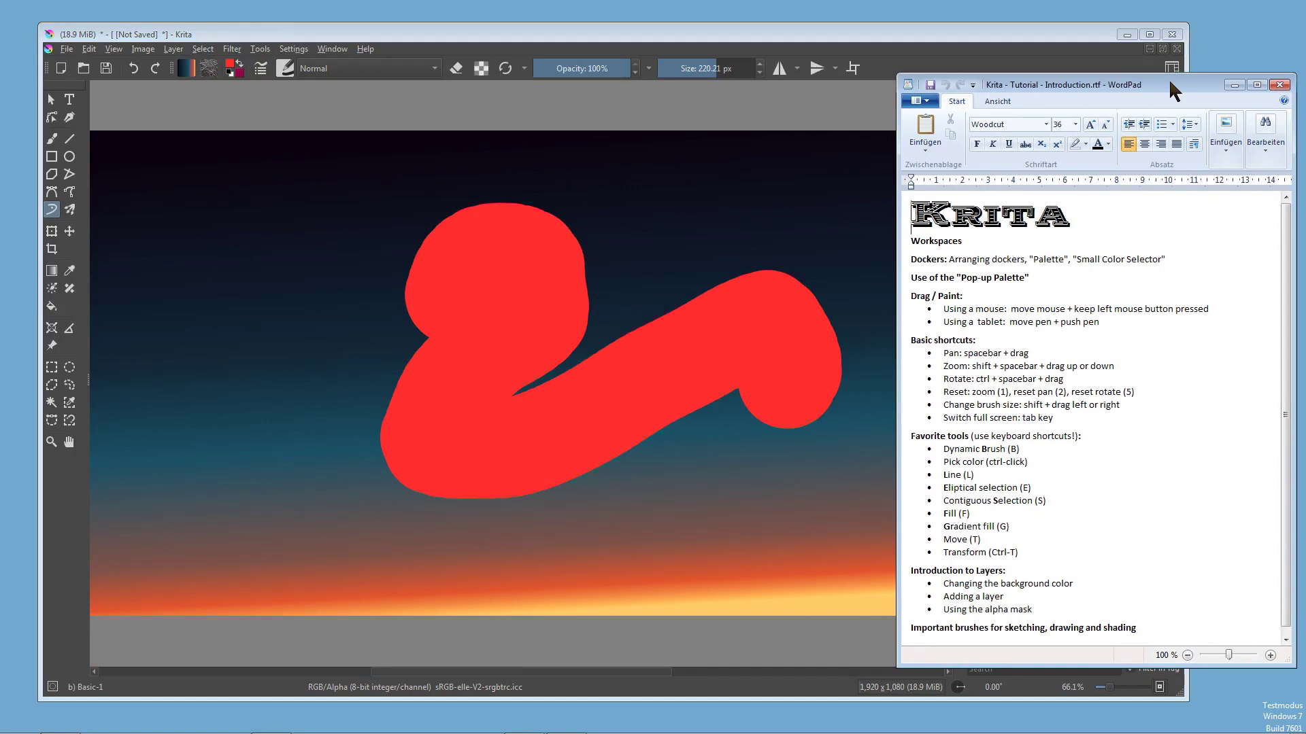
Return to Krita, paste the WordPad window capture as a new layer interpreted As Web (sRGB), and maximize the Krita window
{"action": "left_click", "coordinate": [1073, 34]}
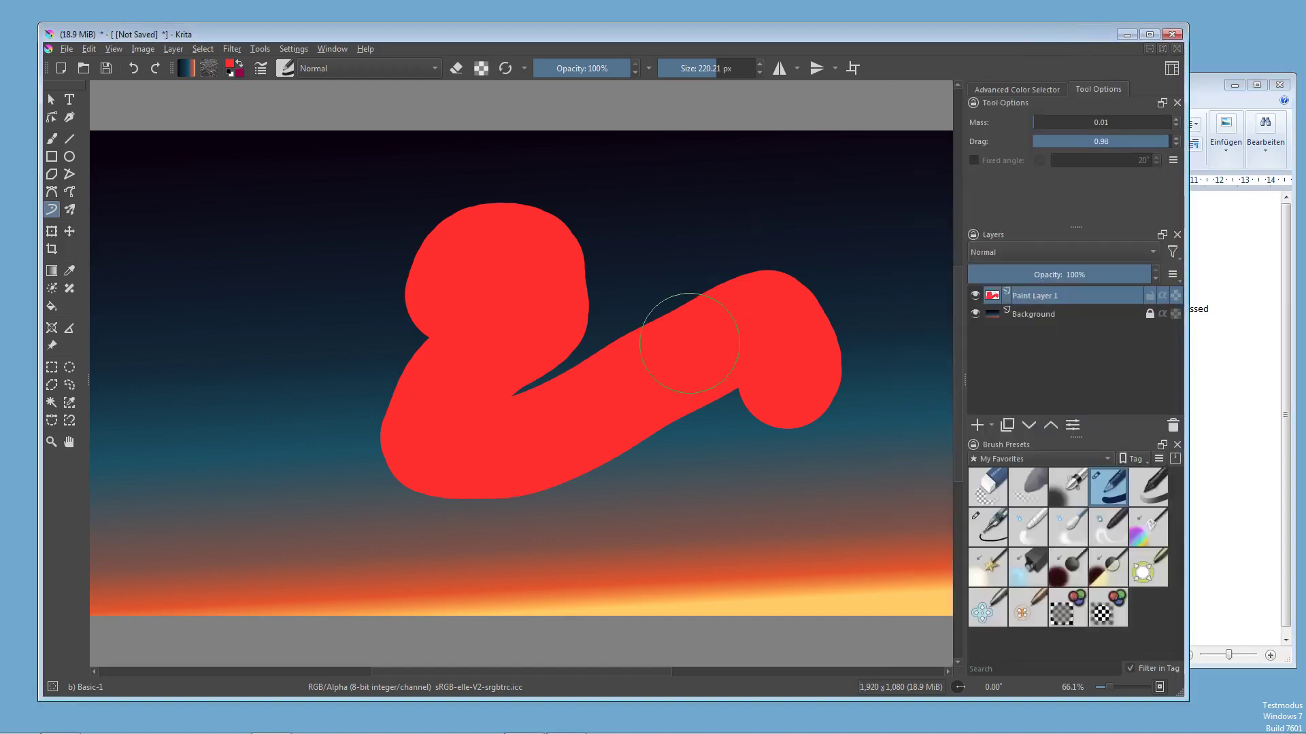
{"action": "key", "text": "ctrl+v"}
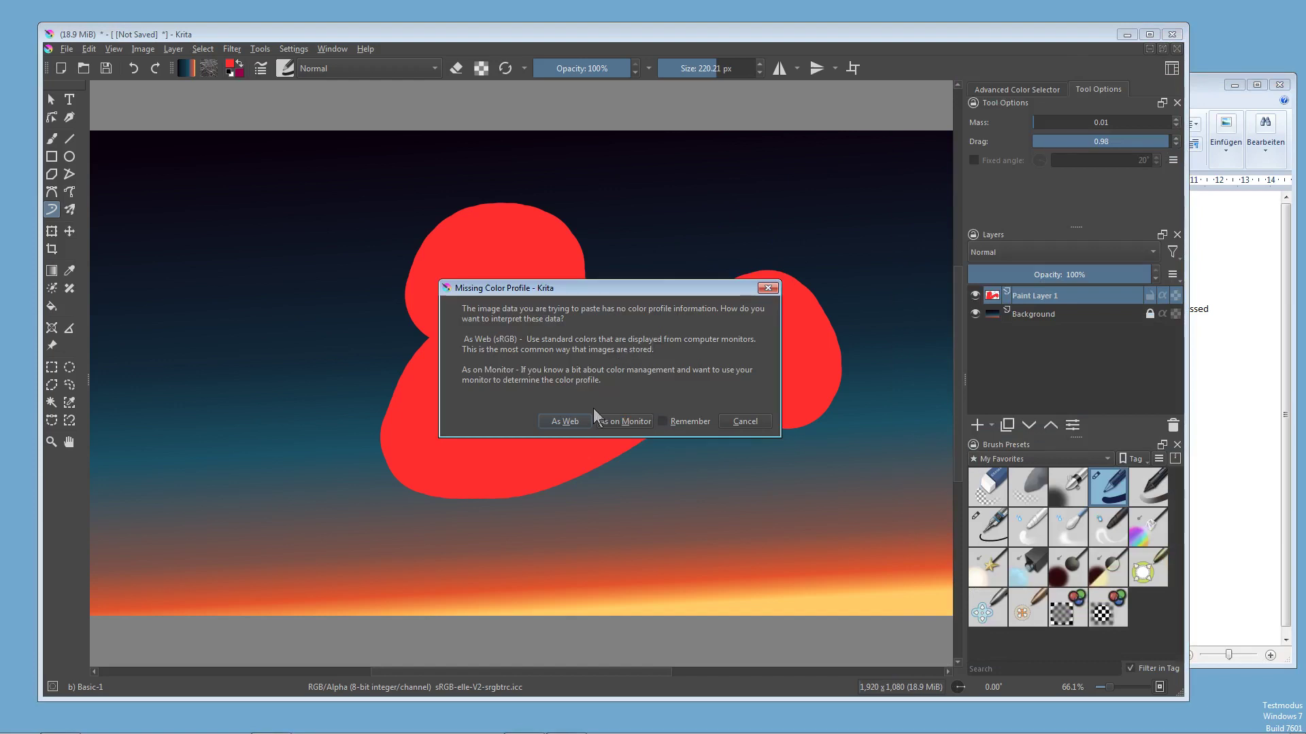
{"action": "left_click", "coordinate": [565, 422]}
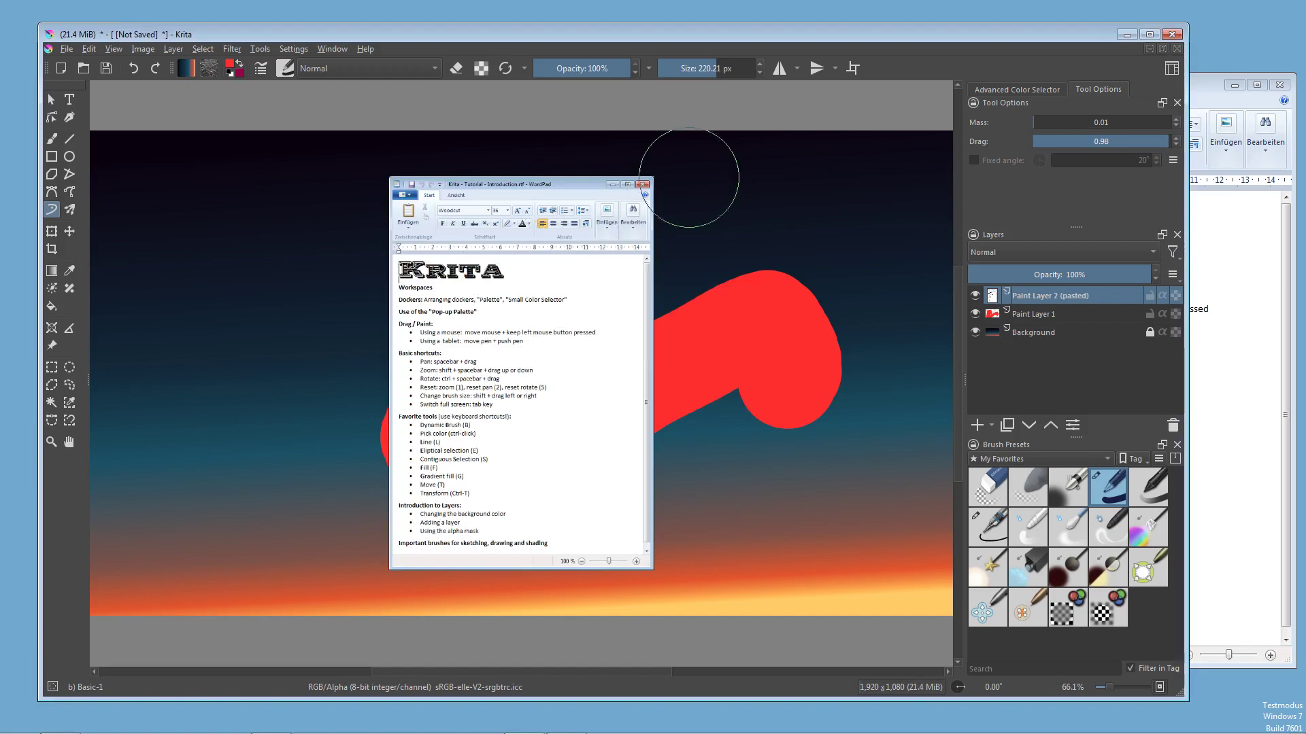
{"action": "left_click", "coordinate": [1149, 34]}
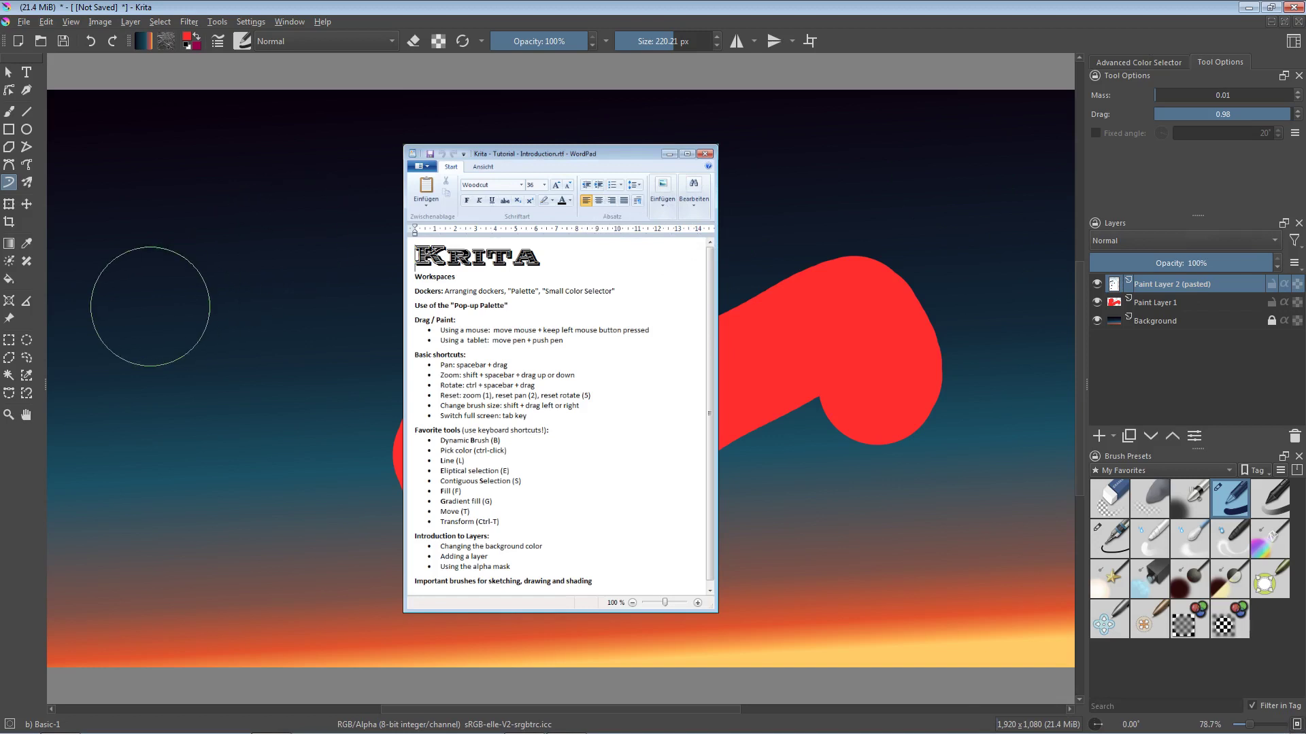
Try cropping the whole image to the pasted notes' white page, about 545 x 657 px, and undo the crop
{"action": "left_click", "coordinate": [9, 222]}
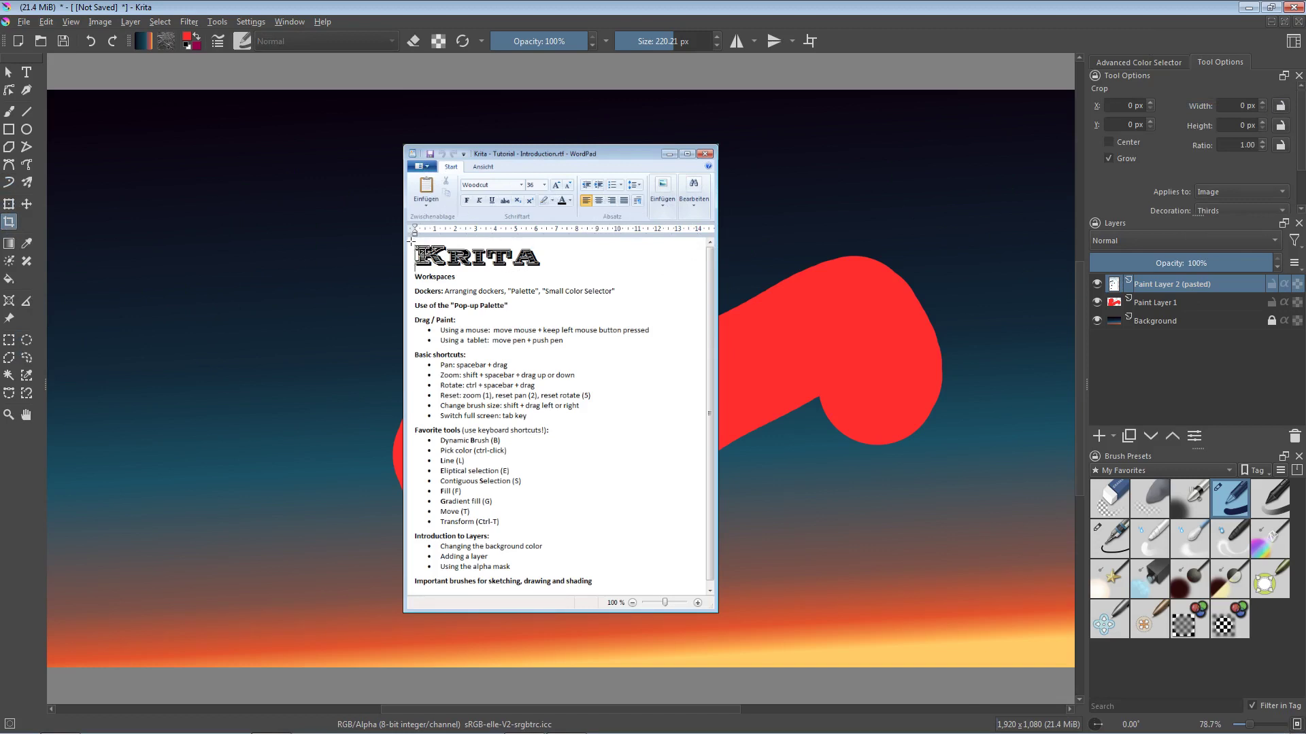
{"action": "left_click_drag", "start_coordinate": [411, 241], "coordinate": [703, 593]}
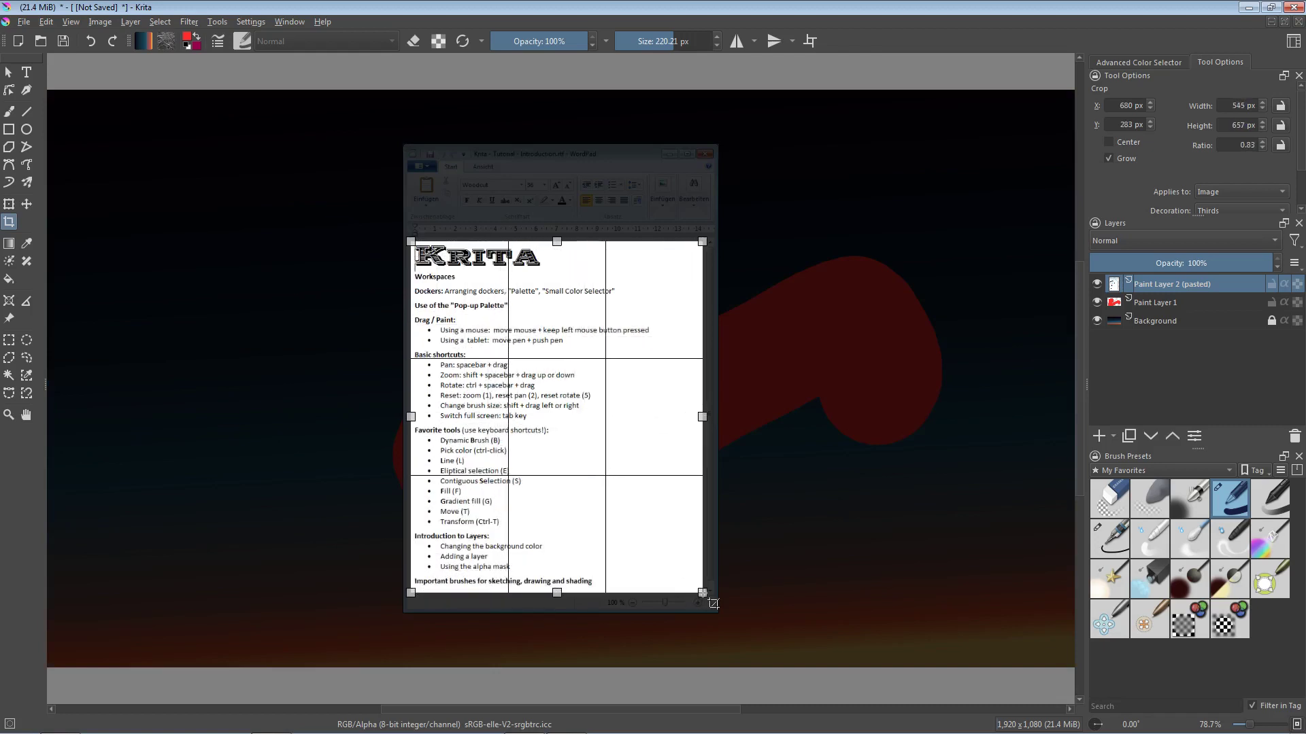
{"action": "key", "text": "Return"}
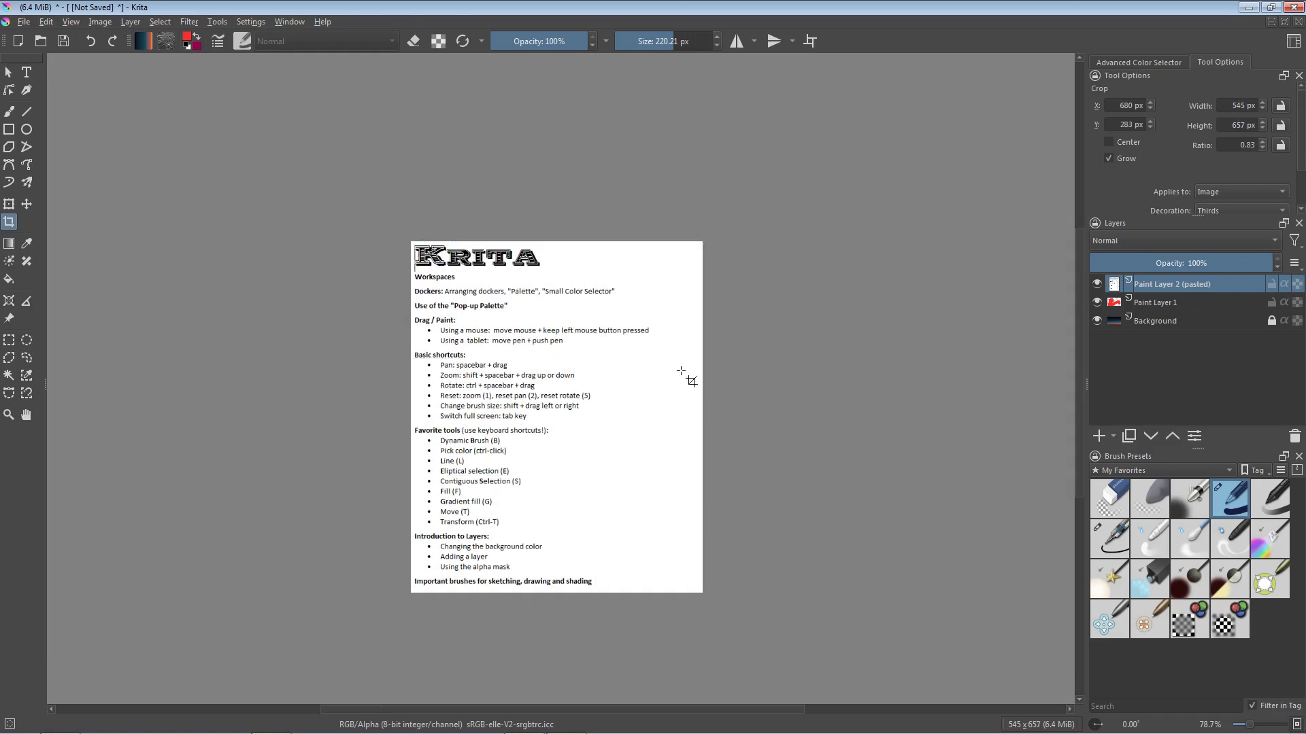
{"action": "key", "text": "ctrl+z"}
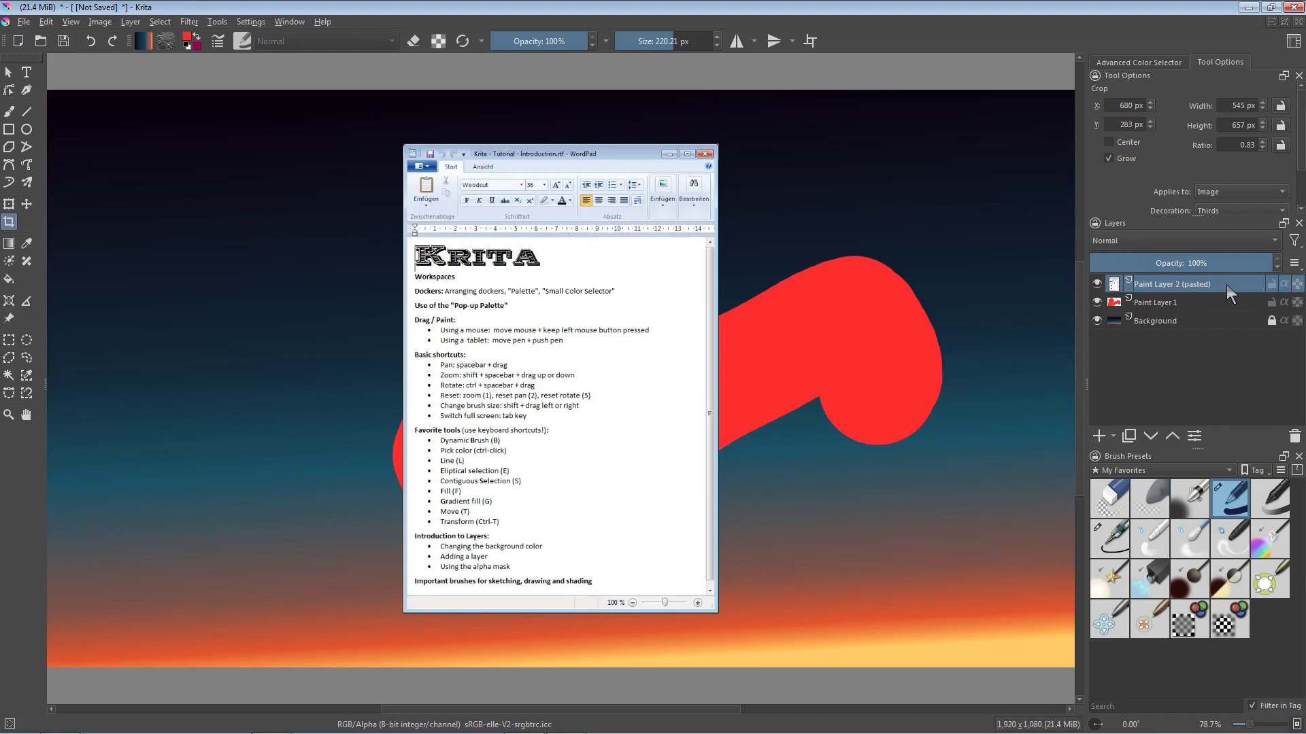
Set the crop to apply to Layer and crop the pasted layer to its white page, about 516 x 654 px
{"action": "left_click", "coordinate": [1239, 193]}
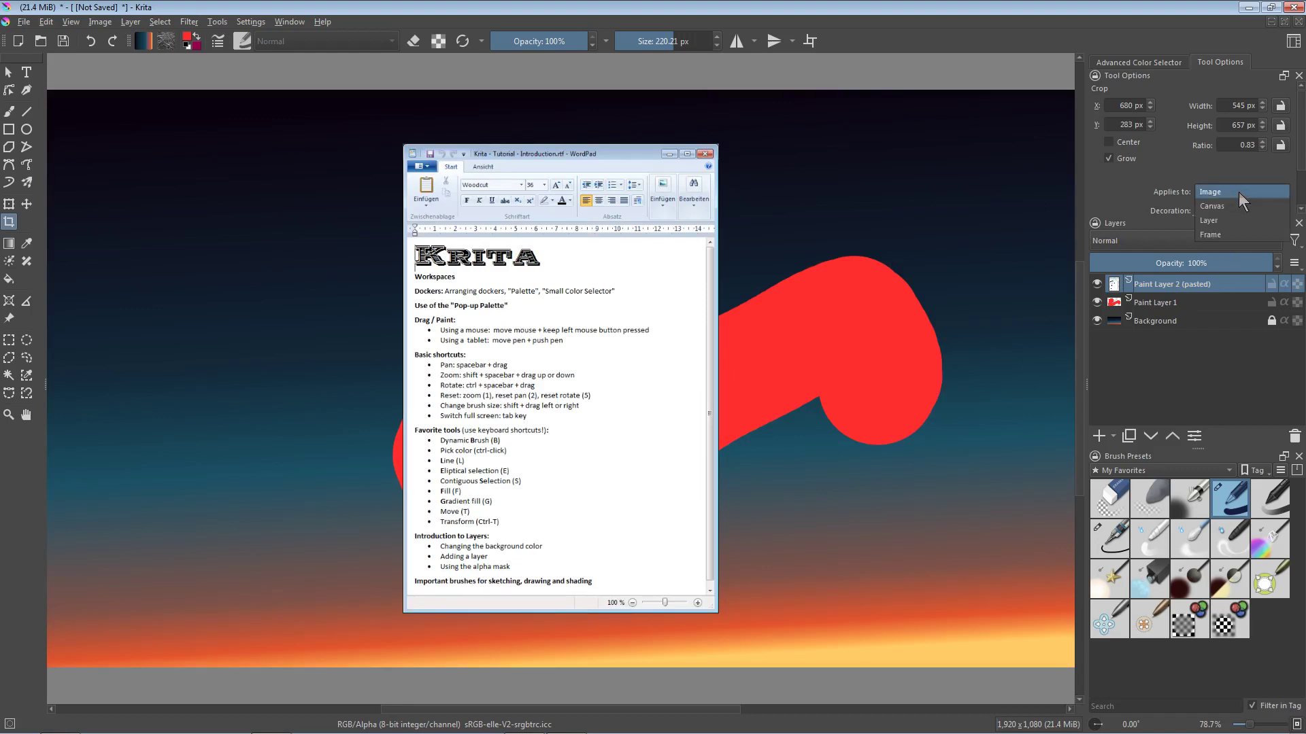
{"action": "left_click", "coordinate": [1230, 223]}
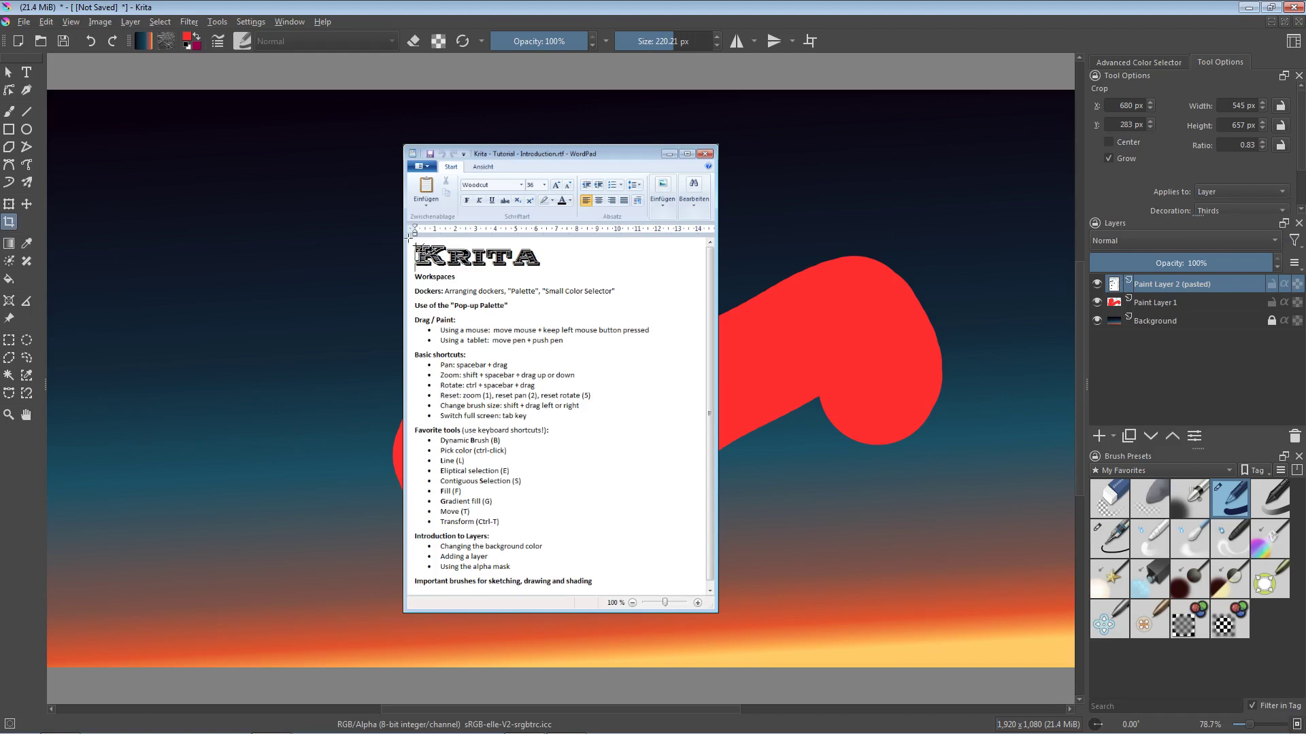
{"action": "left_click_drag", "start_coordinate": [411, 240], "coordinate": [687, 591]}
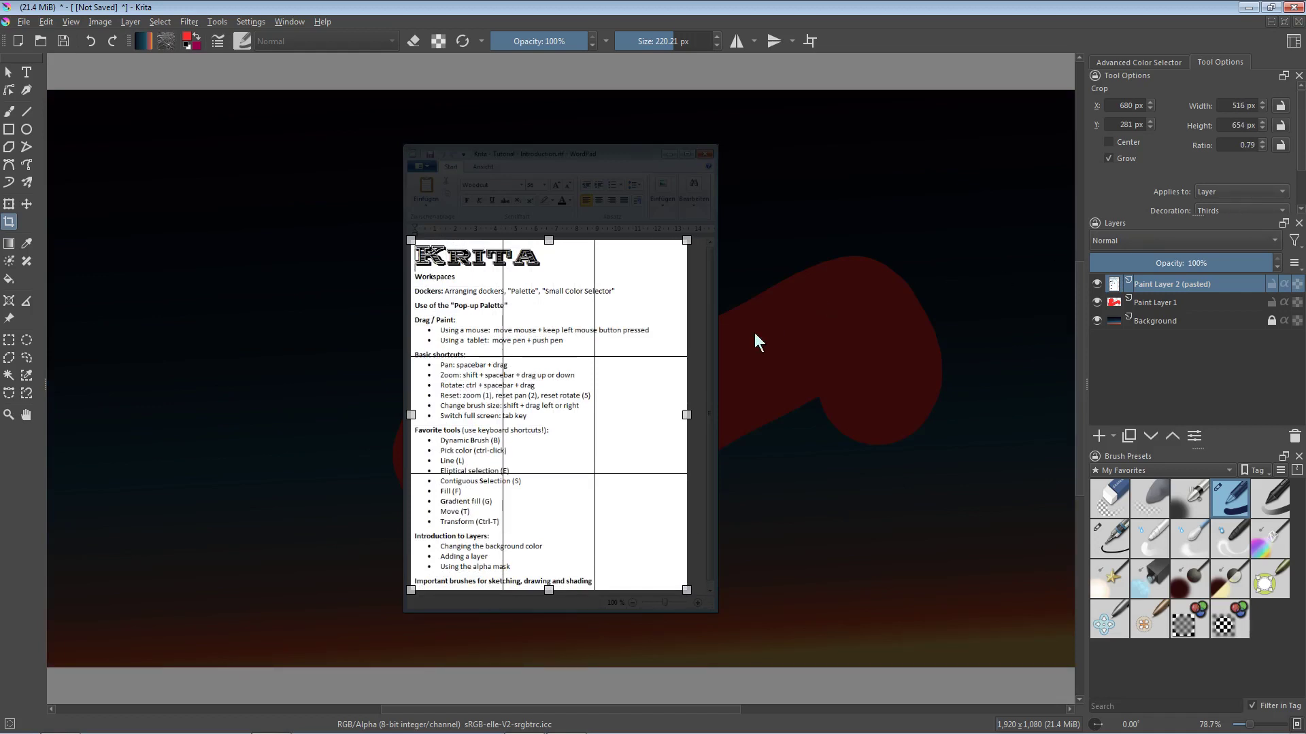
{"action": "key", "text": "Return"}
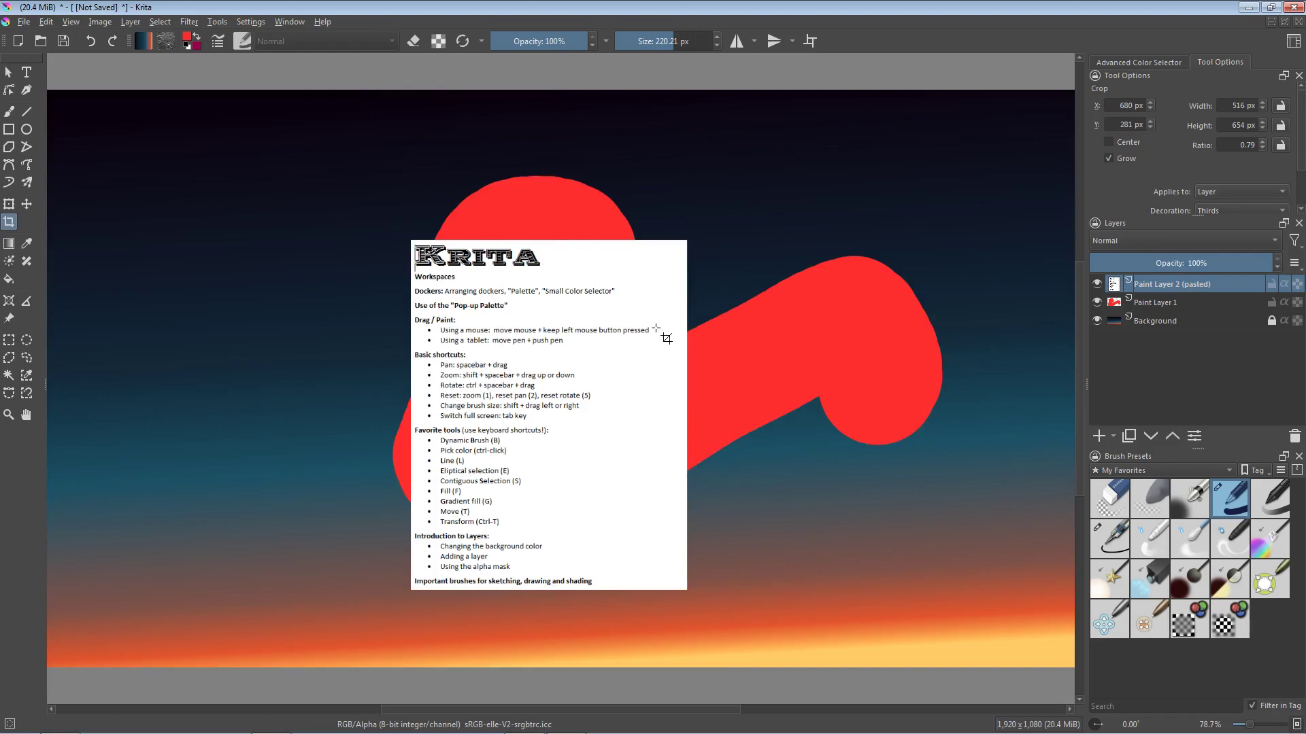
Move the pasted notes to the upper-left area of the image and toggle that layer's visibility off and on
{"action": "left_click", "coordinate": [27, 205]}
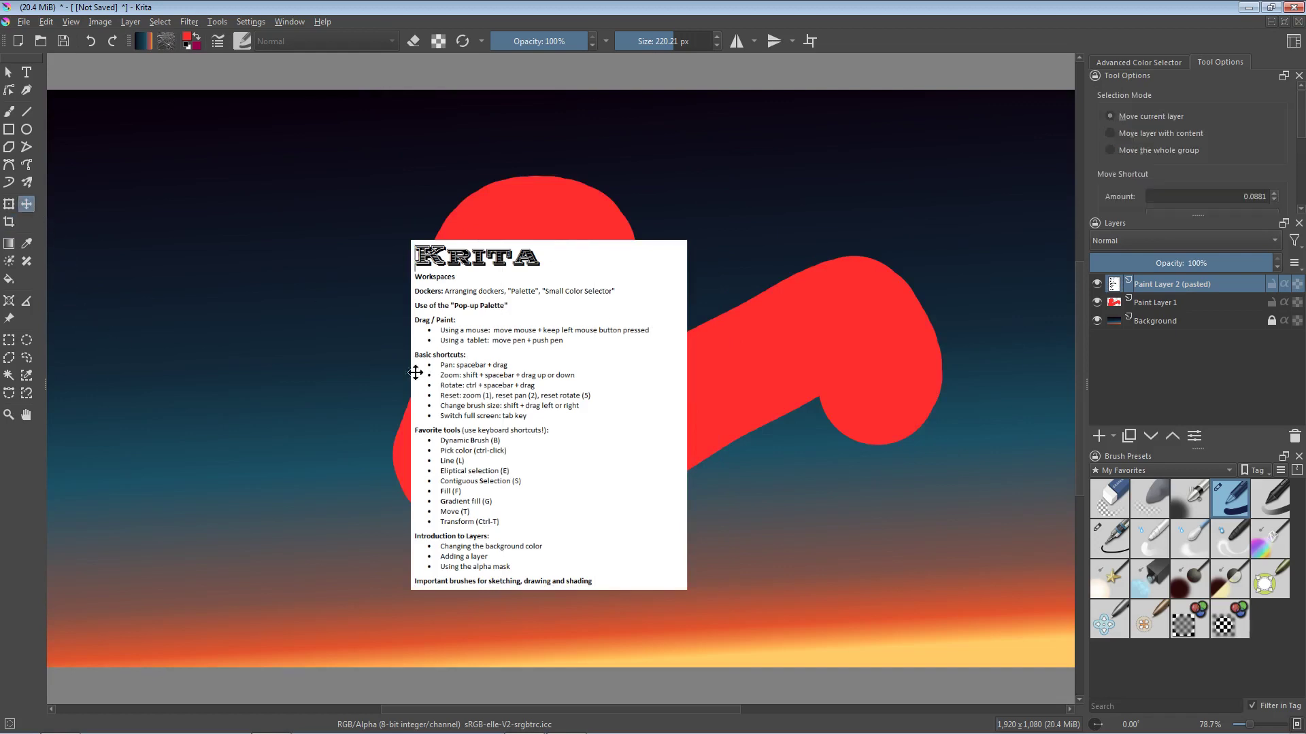
{"action": "left_click_drag", "start_coordinate": [553, 418], "coordinate": [291, 308]}
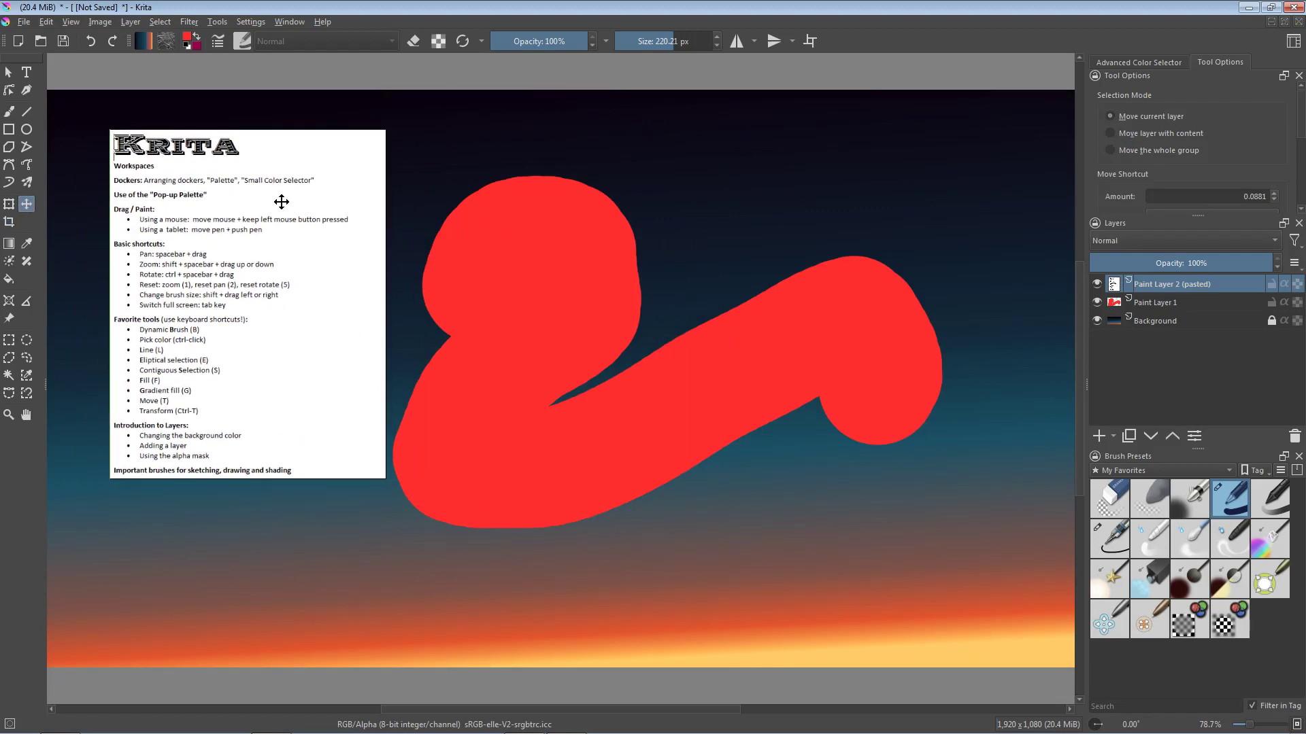
{"action": "left_click", "coordinate": [1098, 284]}
{"action": "left_click", "coordinate": [1098, 284]}
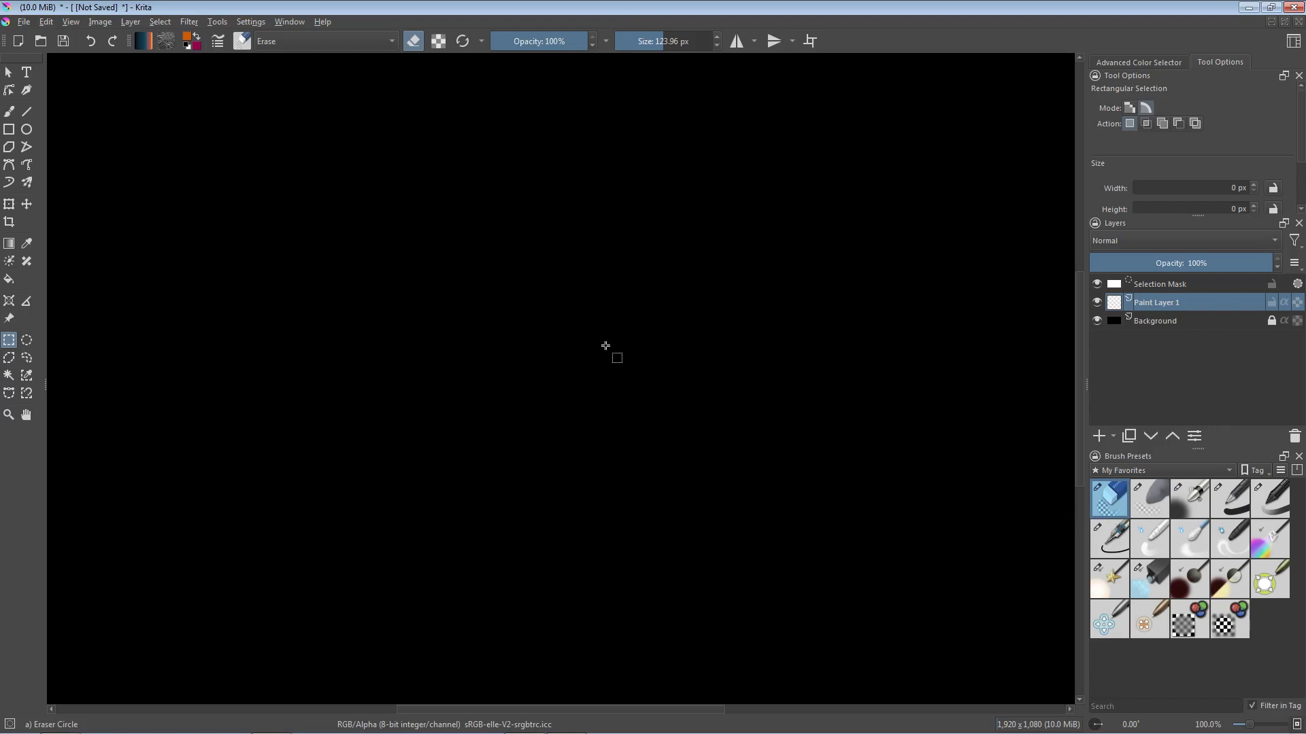
Paint a single orange dab on Paint Layer 1 with the Basic-1 preset and the Dynamic Brush, left of the center
{"action": "left_click", "coordinate": [1224, 509]}
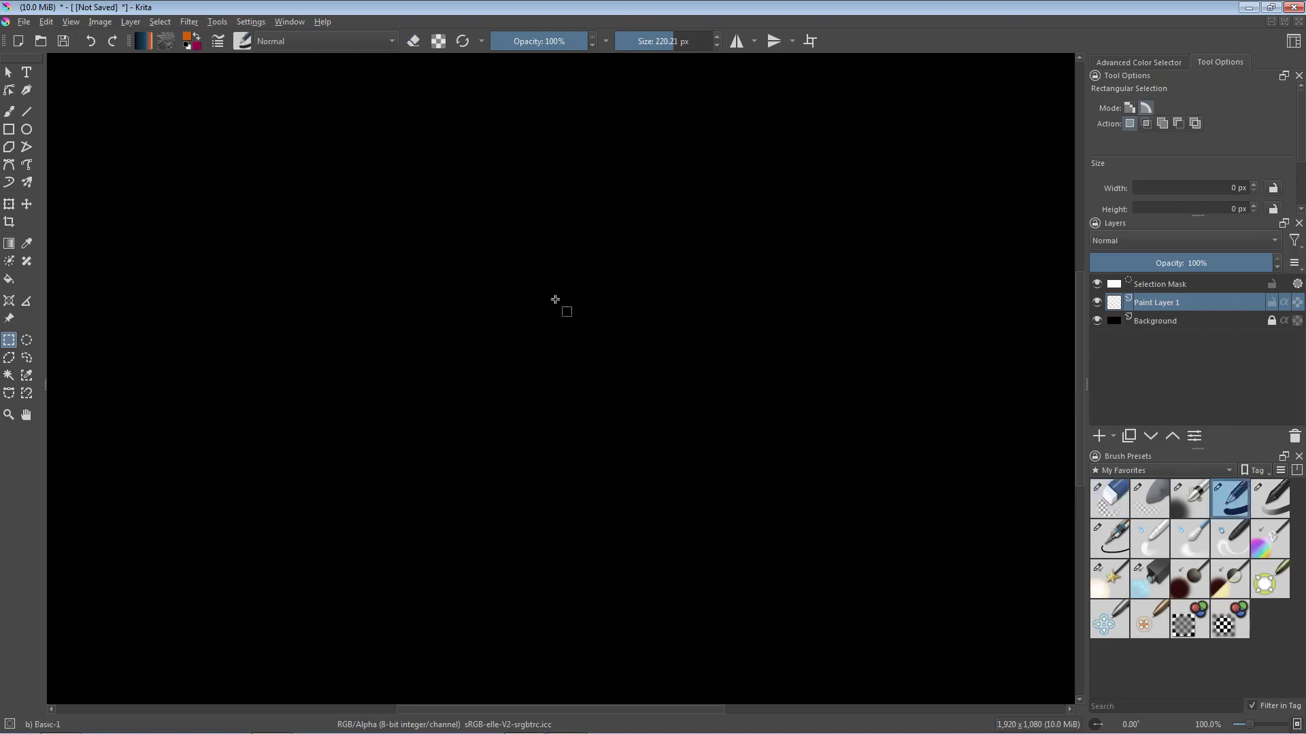
{"action": "key", "text": "b"}
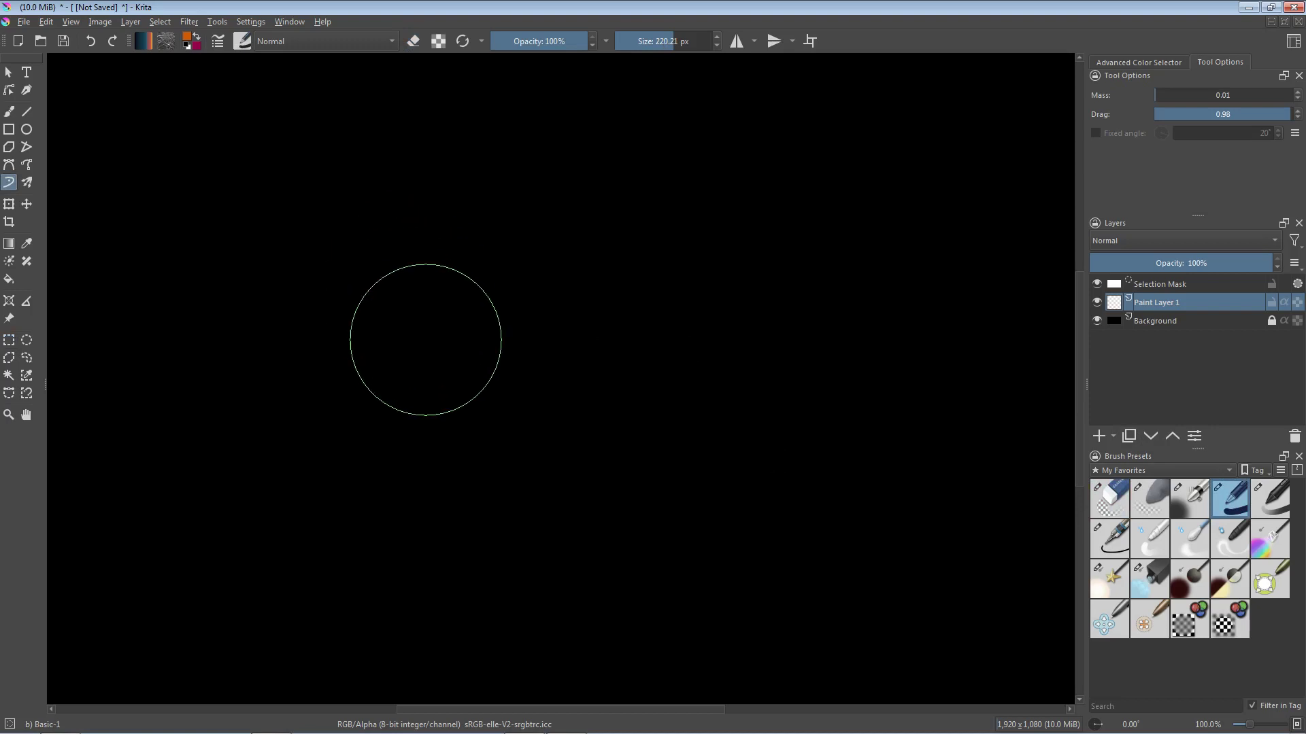
{"action": "left_click", "coordinate": [426, 340]}
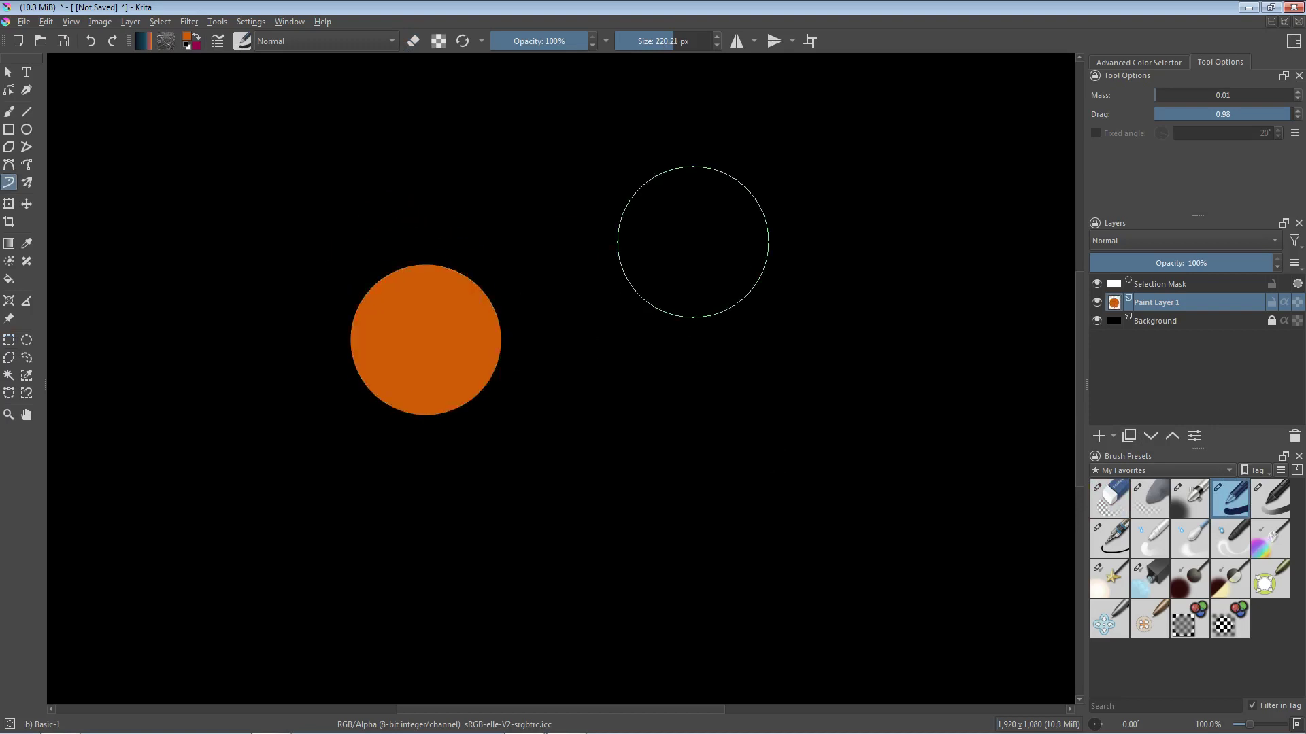
Erase the orange circle's upper-right edge with Eraser Circle and fade its lower edge with Eraser Soft
{"action": "left_click", "coordinate": [1109, 498]}
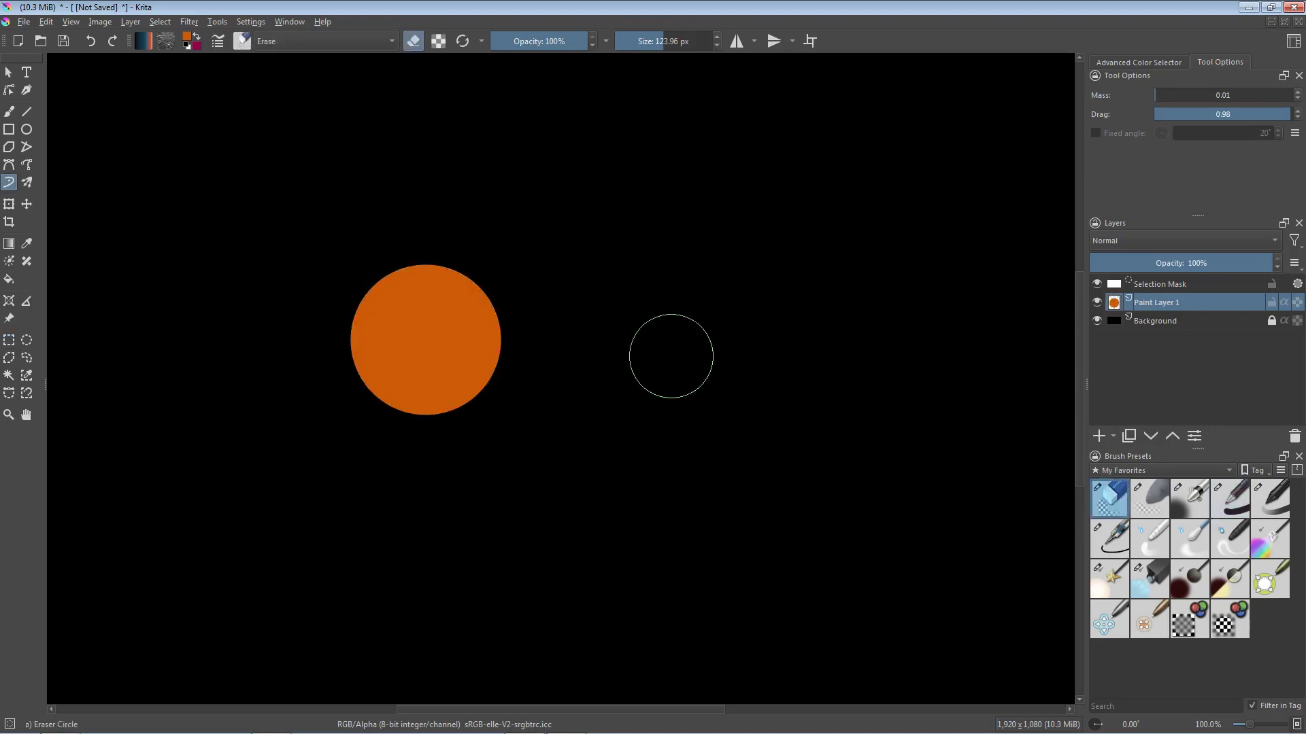
{"action": "mouse_move", "coordinate": [534, 357]}
{"action": "left_mouse_down"}
{"action": "mouse_move", "coordinate": [519, 344]}
{"action": "mouse_move", "coordinate": [519, 295]}
{"action": "mouse_move", "coordinate": [455, 256]}
{"action": "mouse_move", "coordinate": [486, 255]}
{"action": "mouse_move", "coordinate": [411, 228]}
{"action": "left_mouse_up"}
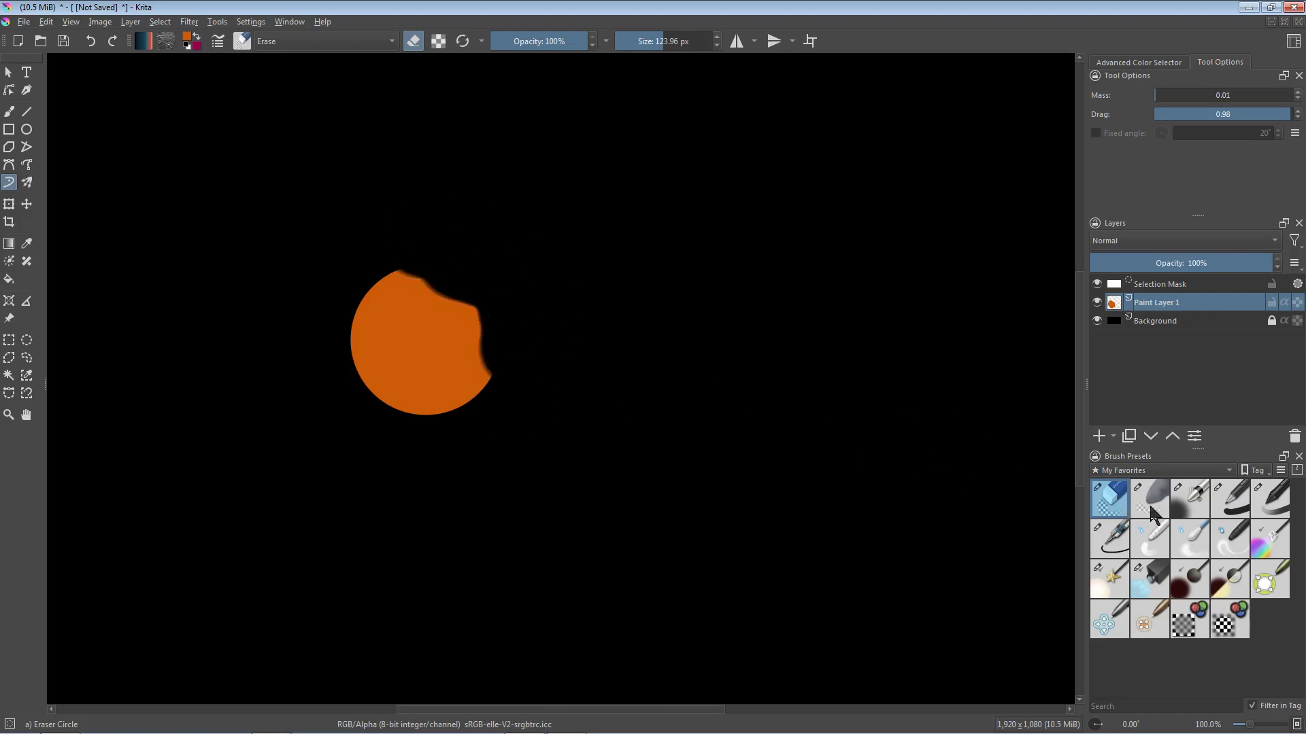
{"action": "left_click", "coordinate": [1156, 512]}
{"action": "mouse_move", "coordinate": [426, 442]}
{"action": "left_mouse_down"}
{"action": "mouse_move", "coordinate": [405, 386]}
{"action": "mouse_move", "coordinate": [385, 411]}
{"action": "mouse_move", "coordinate": [401, 439]}
{"action": "mouse_move", "coordinate": [399, 415]}
{"action": "mouse_move", "coordinate": [400, 444]}
{"action": "mouse_move", "coordinate": [396, 396]}
{"action": "mouse_move", "coordinate": [399, 453]}
{"action": "mouse_move", "coordinate": [393, 410]}
{"action": "mouse_move", "coordinate": [400, 444]}
{"action": "mouse_move", "coordinate": [388, 419]}
{"action": "mouse_move", "coordinate": [366, 414]}
{"action": "mouse_move", "coordinate": [392, 419]}
{"action": "left_mouse_up"}
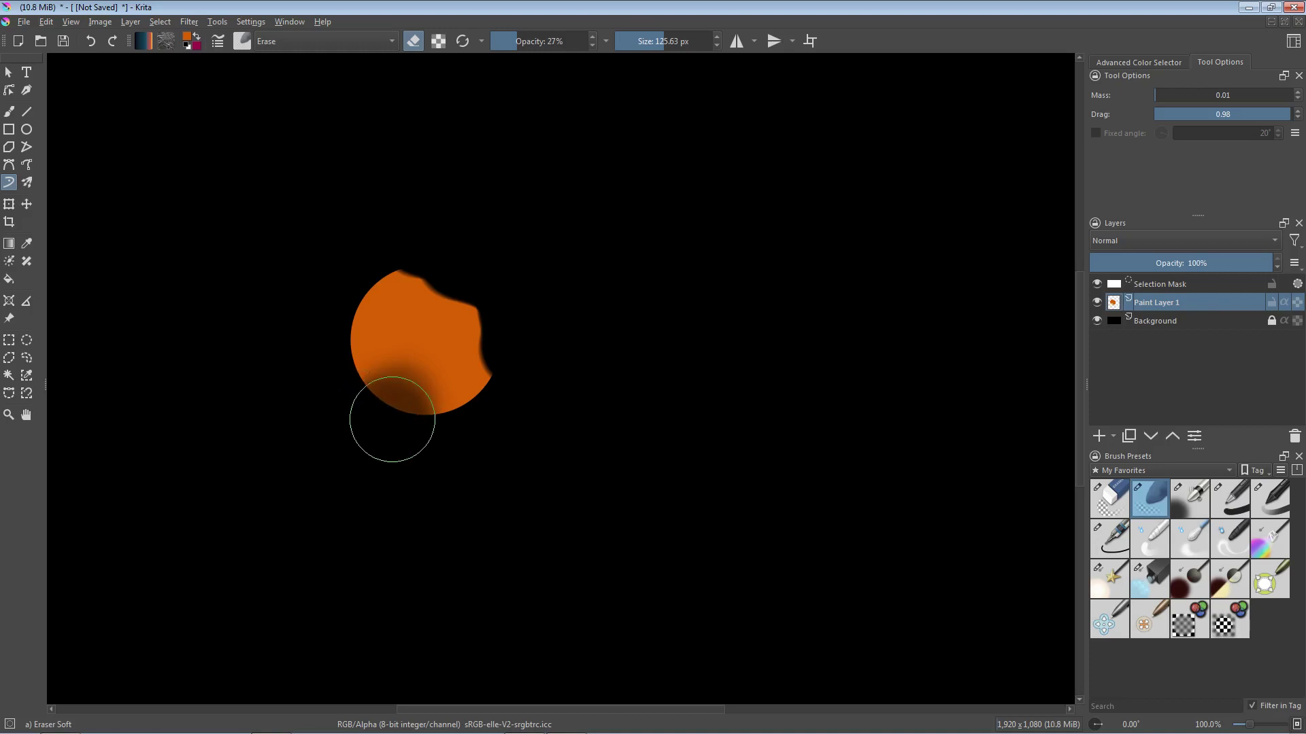
Choose the Airbrush Soft preset with a magenta color and paint a soft winding stroke to the right of the orange circle
{"action": "left_click", "coordinate": [1188, 507]}
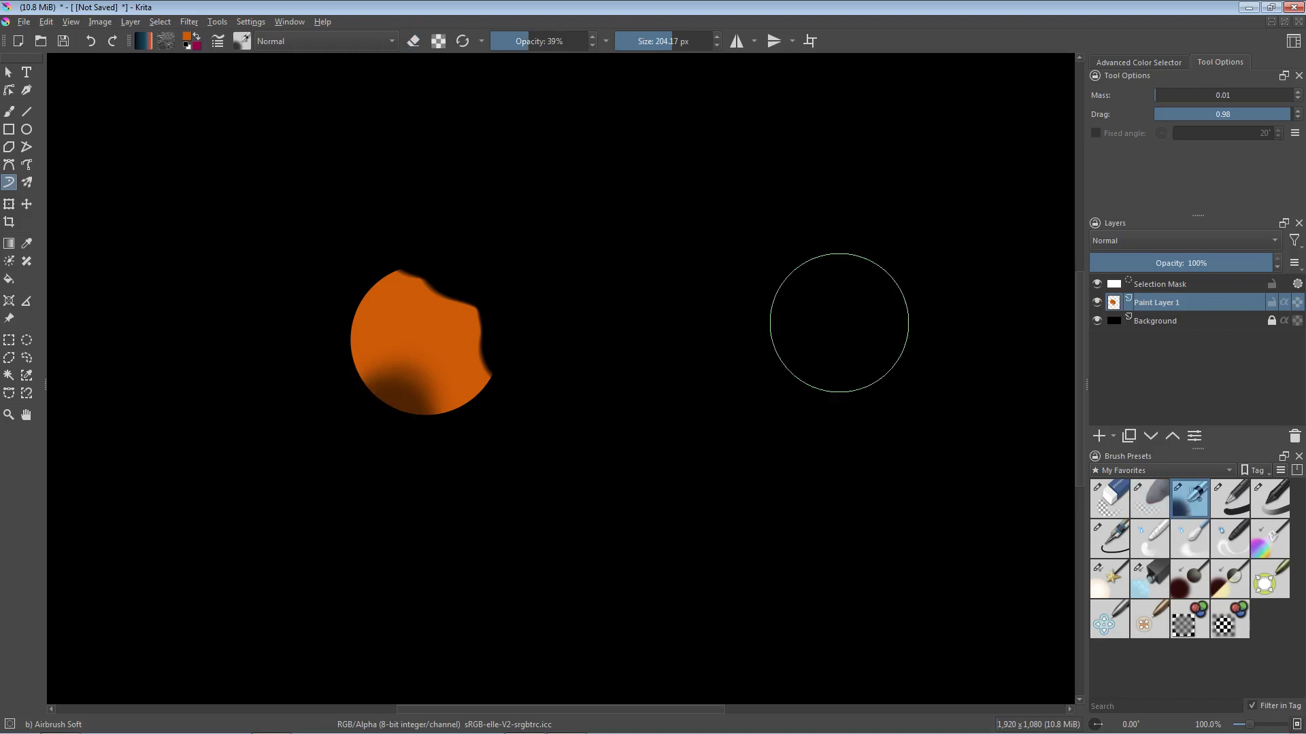
{"action": "right_click", "coordinate": [635, 280]}
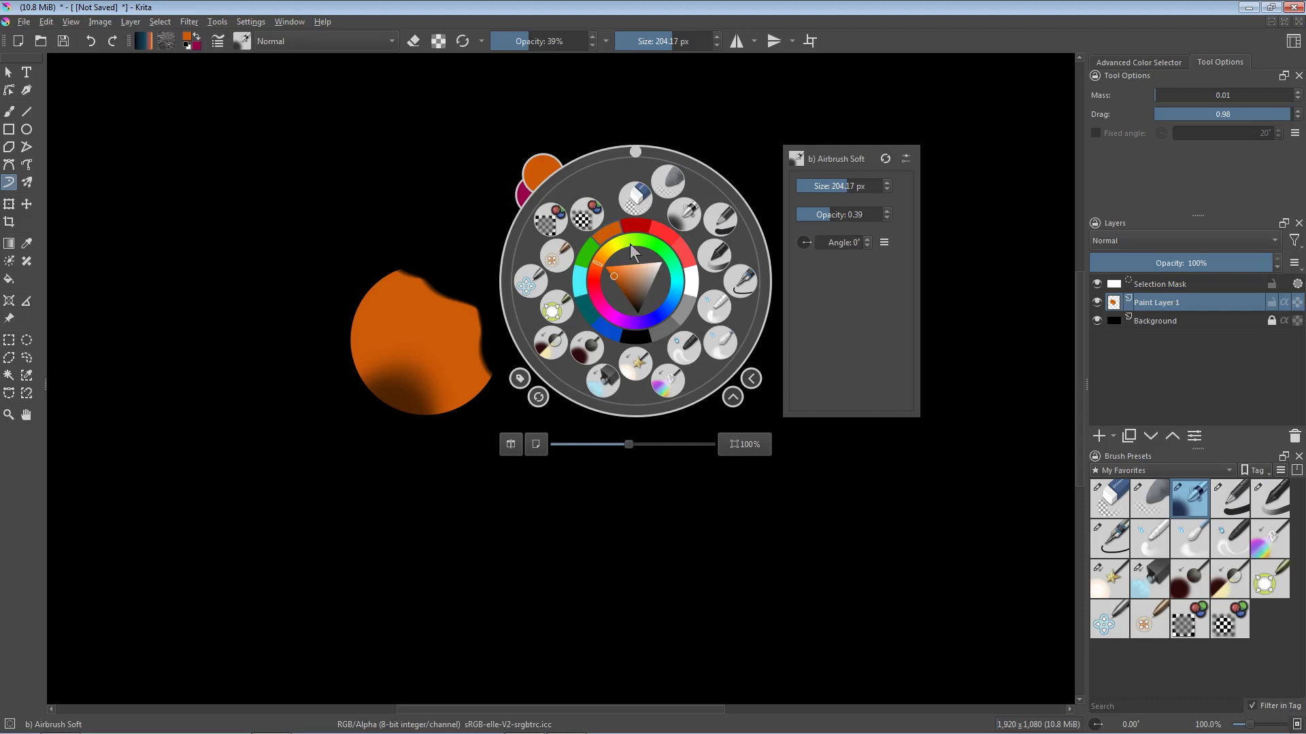
{"action": "left_click", "coordinate": [599, 297]}
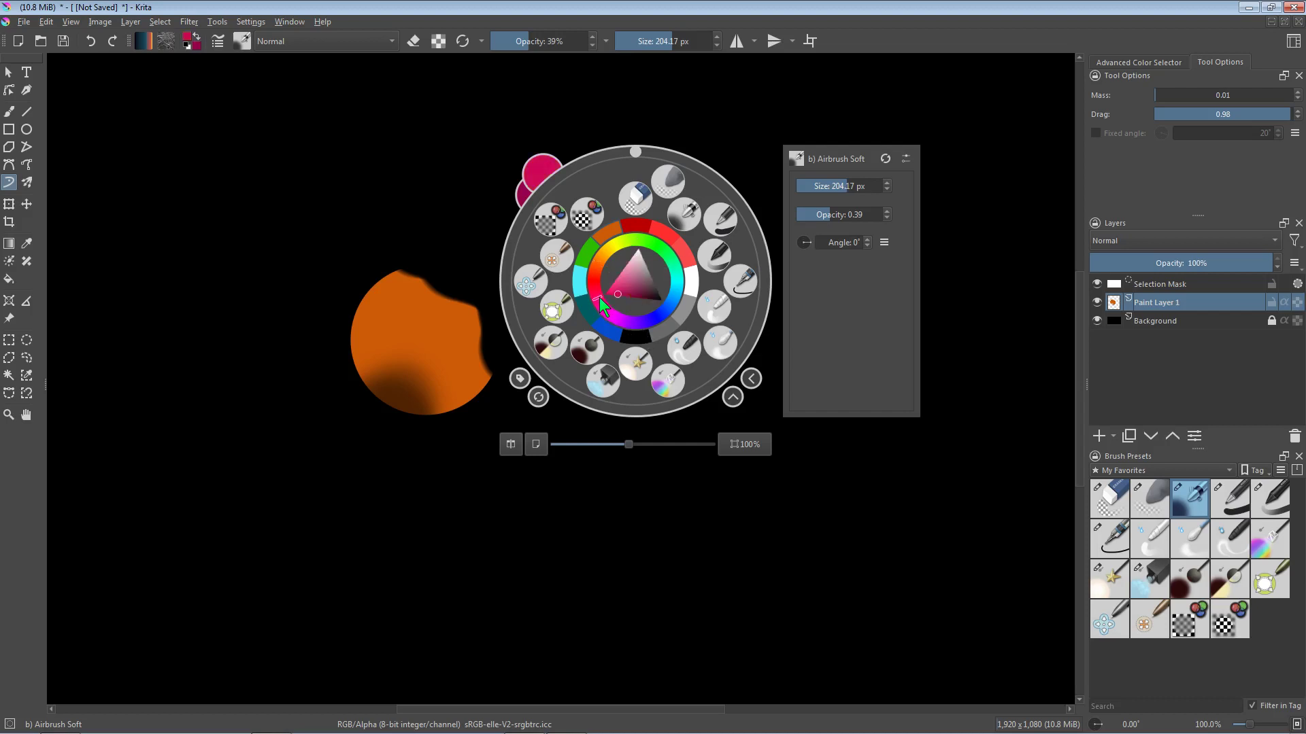
{"action": "left_click", "coordinate": [466, 156]}
{"action": "mouse_move", "coordinate": [653, 219]}
{"action": "left_mouse_down"}
{"action": "mouse_move", "coordinate": [665, 221]}
{"action": "mouse_move", "coordinate": [615, 277]}
{"action": "mouse_move", "coordinate": [690, 394]}
{"action": "mouse_move", "coordinate": [629, 388]}
{"action": "left_mouse_up"}
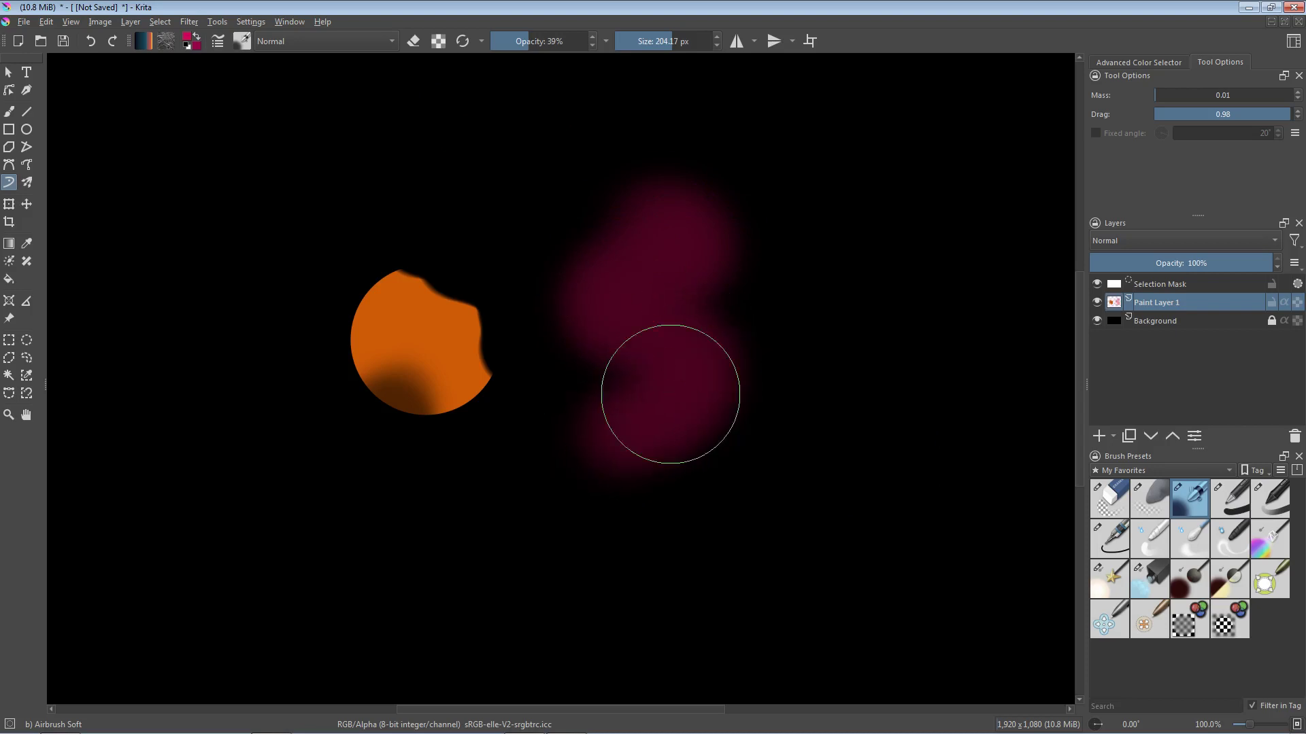
Lower the airbrush opacity to 13% and paint faint magenta strokes over and around the soft stroke
{"action": "left_click_drag", "start_coordinate": [526, 41], "coordinate": [504, 41]}
{"action": "mouse_move", "coordinate": [512, 88]}
{"action": "left_mouse_down"}
{"action": "mouse_move", "coordinate": [568, 137]}
{"action": "mouse_move", "coordinate": [748, 205]}
{"action": "mouse_move", "coordinate": [912, 349]}
{"action": "mouse_move", "coordinate": [805, 297]}
{"action": "mouse_move", "coordinate": [798, 335]}
{"action": "mouse_move", "coordinate": [701, 301]}
{"action": "left_mouse_up"}
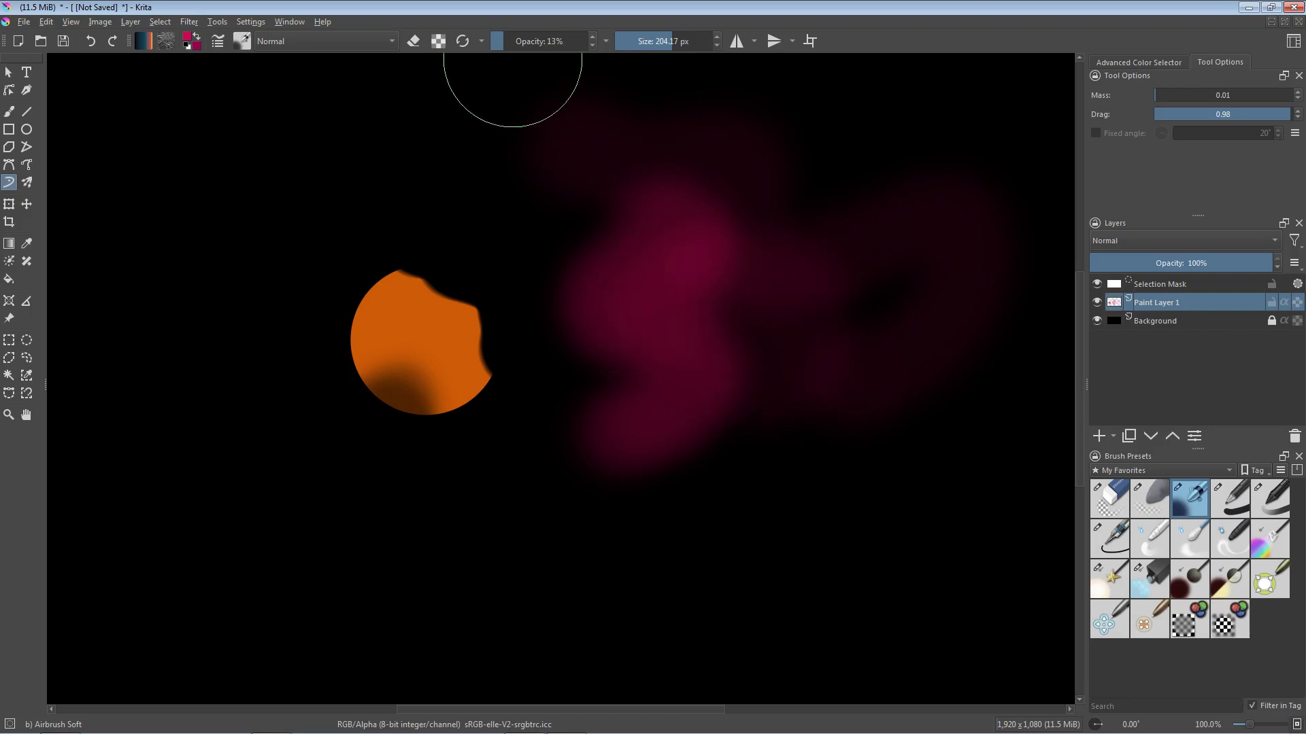
{"action": "left_click", "coordinate": [539, 40]}
Paint a solid magenta shape over the airbrushed area with Basic-1, and add a bright green blob below it
{"action": "left_click", "coordinate": [1230, 504]}
{"action": "mouse_move", "coordinate": [530, 227]}
{"action": "left_mouse_down"}
{"action": "mouse_move", "coordinate": [572, 260]}
{"action": "mouse_move", "coordinate": [540, 300]}
{"action": "mouse_move", "coordinate": [667, 365]}
{"action": "left_mouse_up"}
{"action": "right_click", "coordinate": [647, 230]}
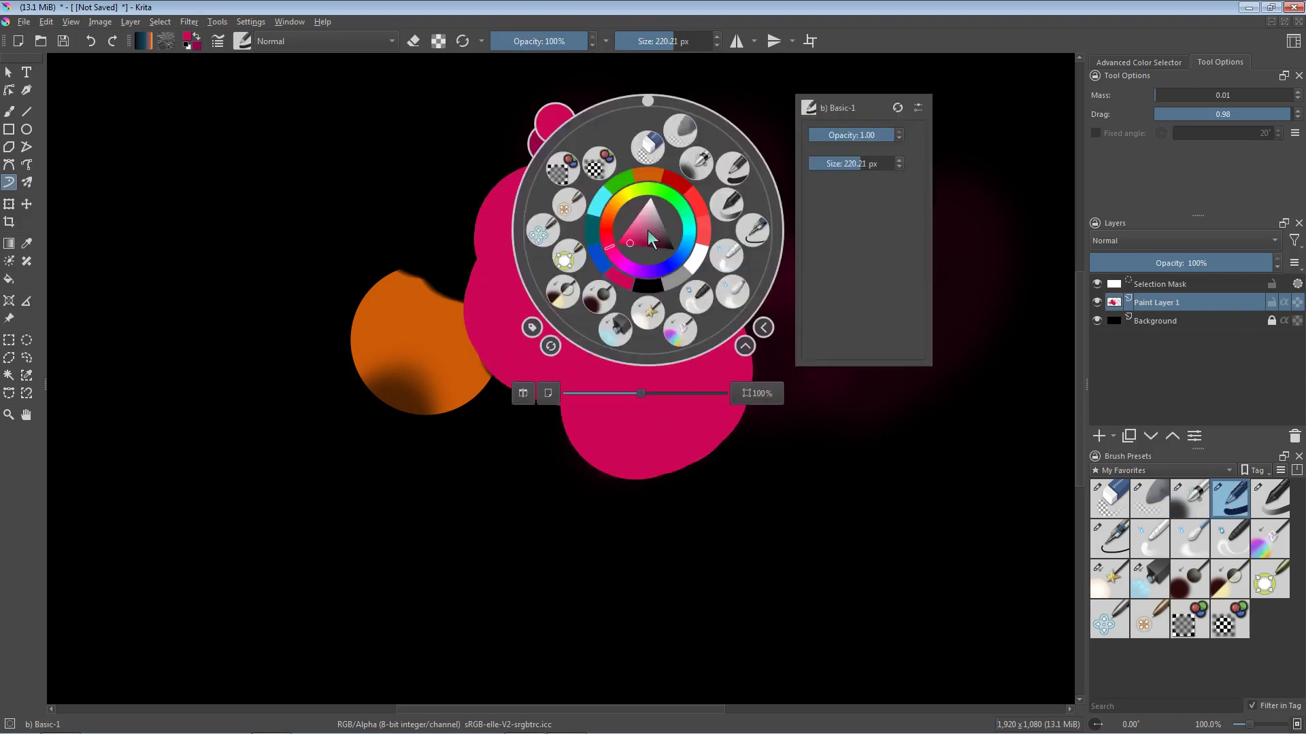
{"action": "left_click", "coordinate": [670, 198]}
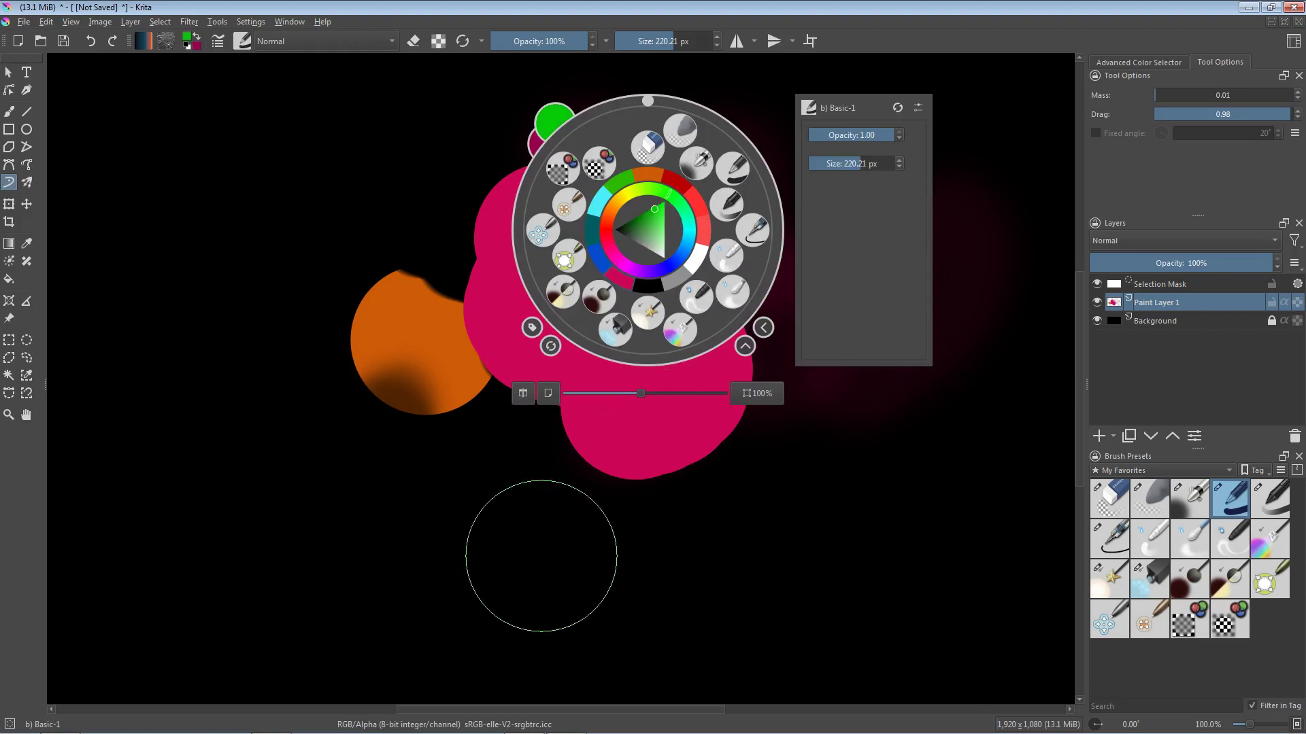
{"action": "left_click", "coordinate": [539, 553]}
{"action": "mouse_move", "coordinate": [516, 487]}
{"action": "left_mouse_down"}
{"action": "mouse_move", "coordinate": [571, 482]}
{"action": "mouse_move", "coordinate": [520, 506]}
{"action": "left_mouse_up"}
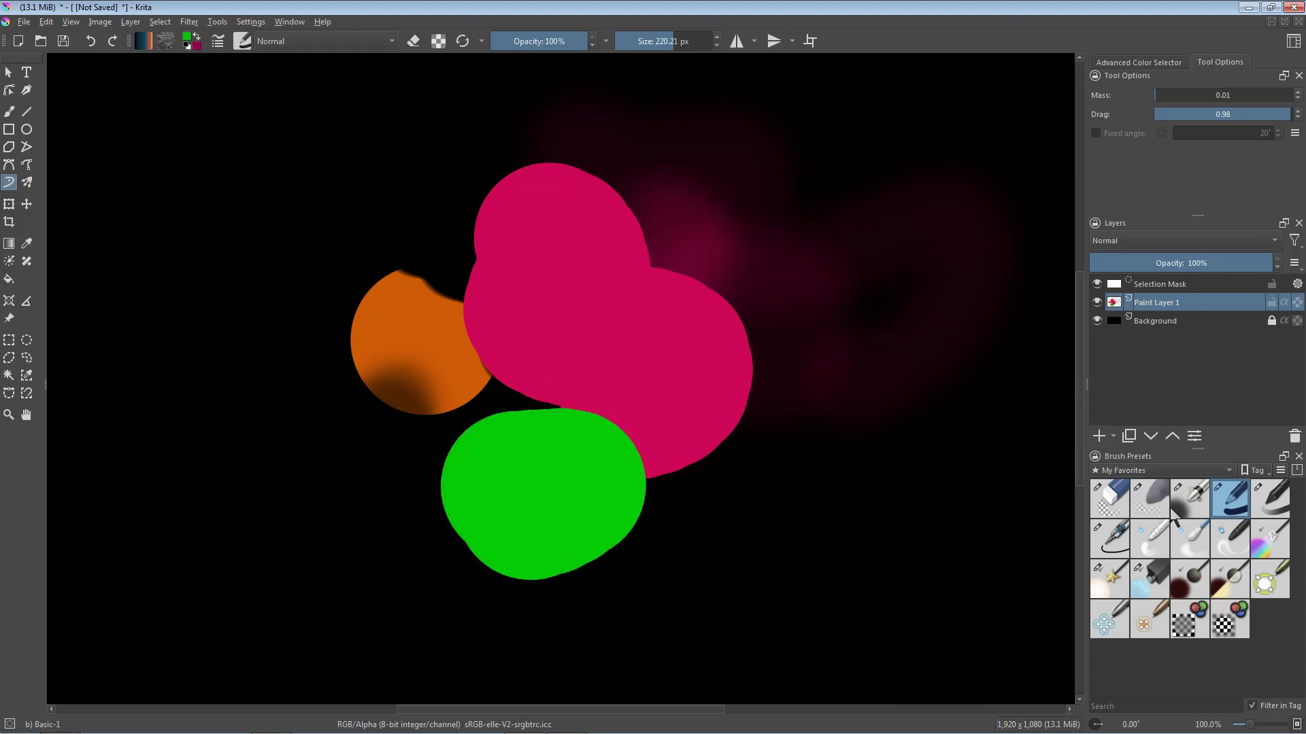
Choose the Basic-2 Opacity preset and paint a smaller soft-edged green blob to the right of the large green shape
{"action": "left_click", "coordinate": [1273, 499]}
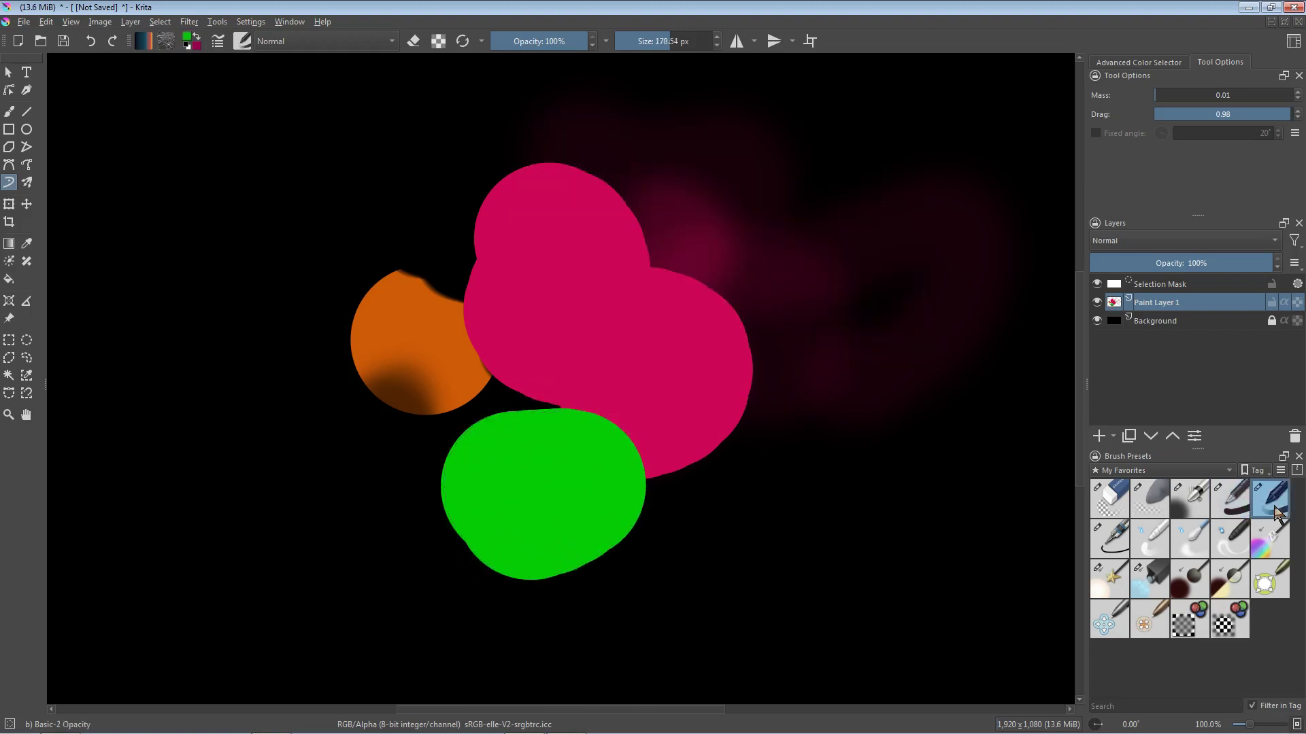
{"action": "mouse_move", "coordinate": [826, 537]}
{"action": "left_mouse_down"}
{"action": "mouse_move", "coordinate": [824, 507]}
{"action": "mouse_move", "coordinate": [801, 507]}
{"action": "left_mouse_up"}
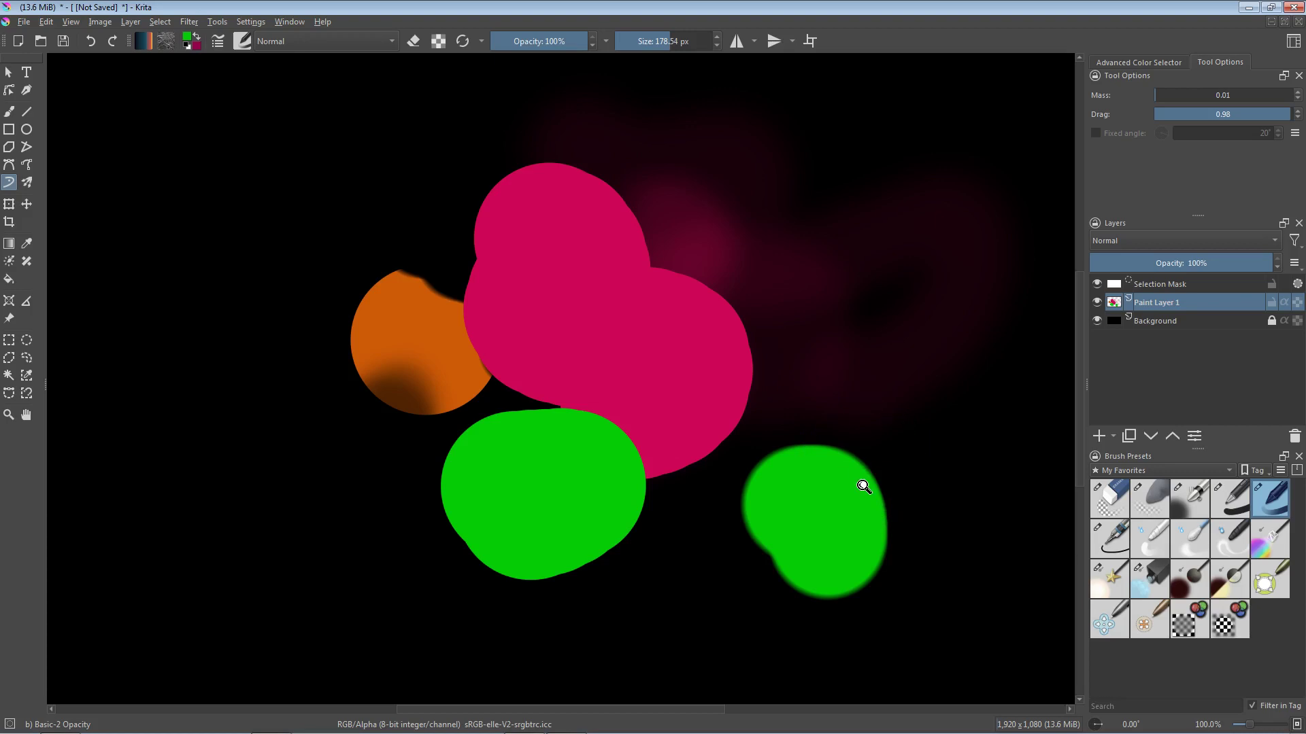
{"action": "scroll", "coordinate": [840, 362], "scroll_direction": "up", "scroll_amount": 5}
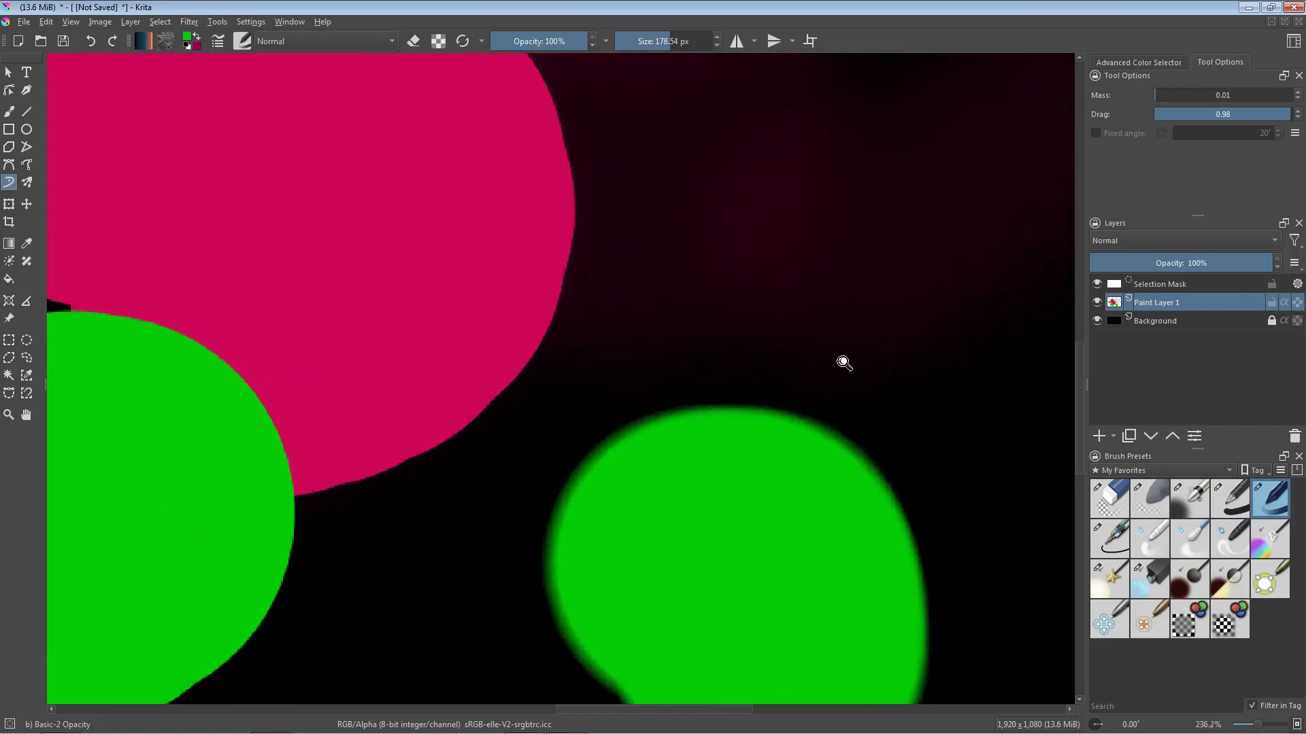
{"action": "left_click_drag", "start_coordinate": [838, 394], "coordinate": [822, 474]}
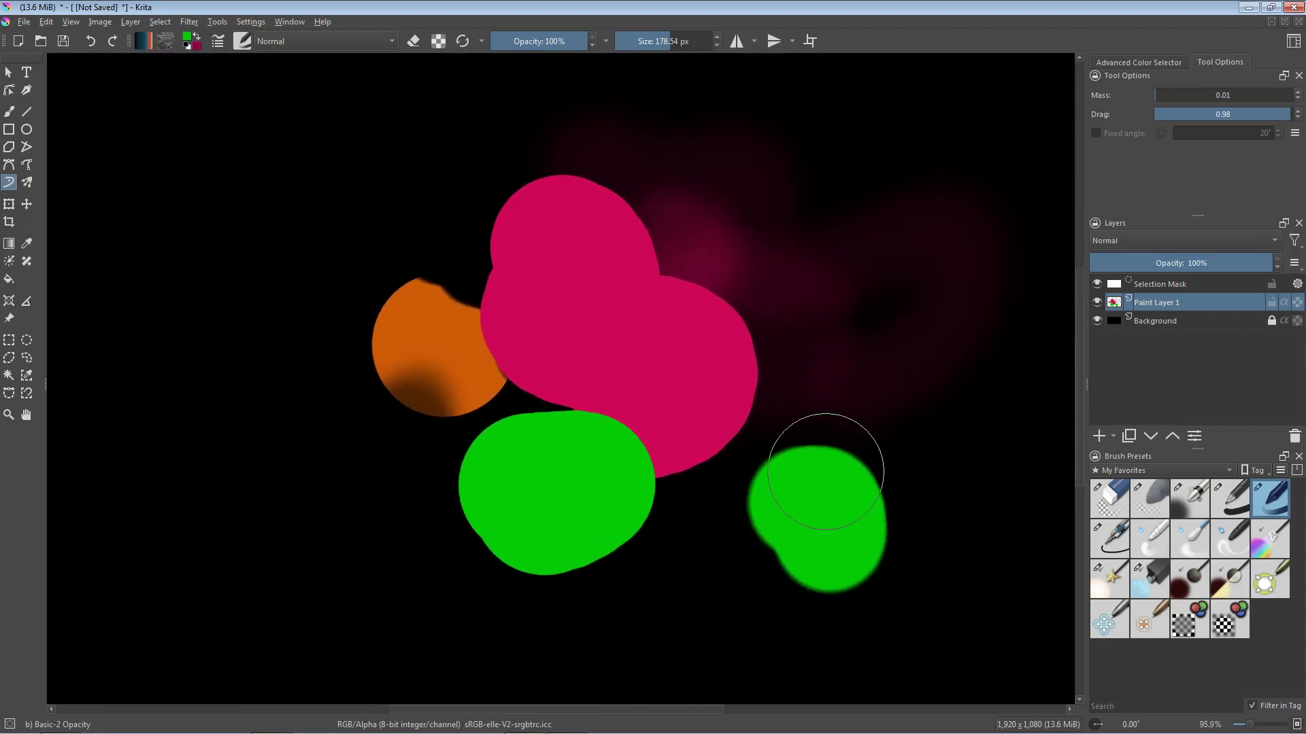
Choose the Ink-2 Fineliner preset and draw a thin green curve to the left of the orange circle
{"action": "left_click", "coordinate": [1113, 539]}
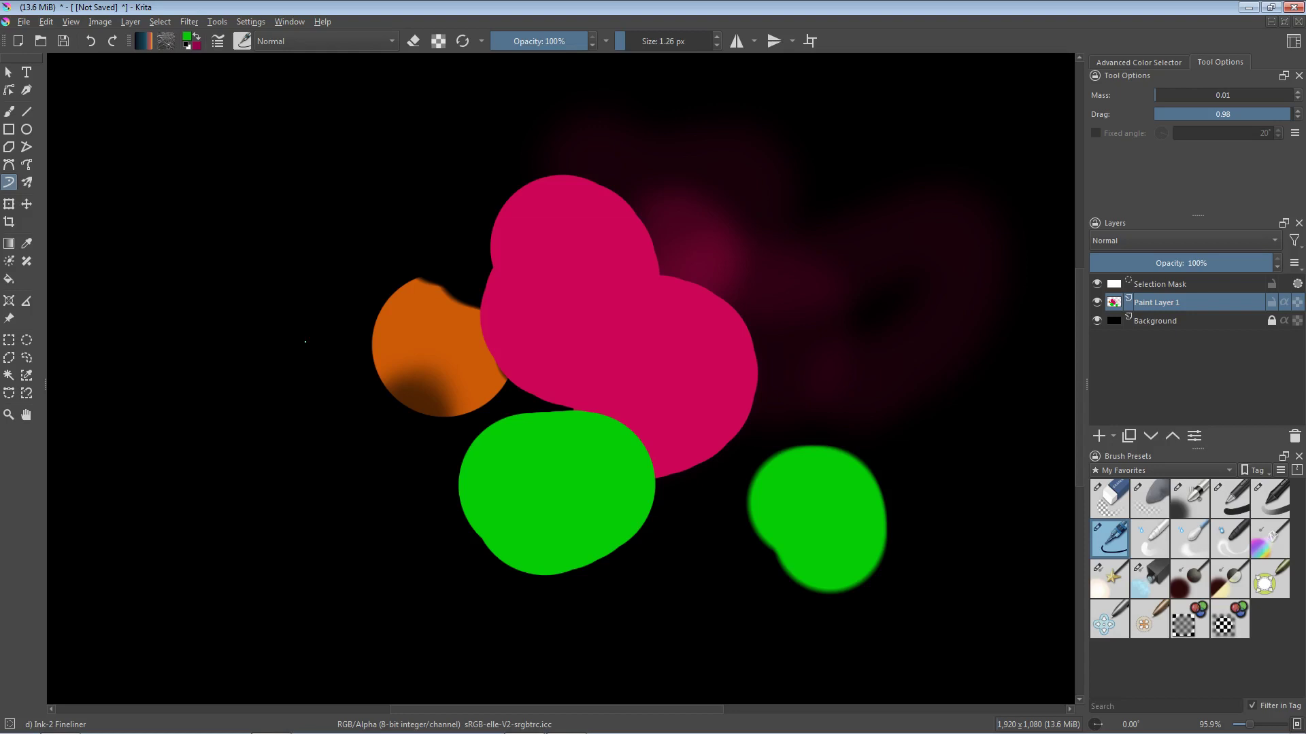
{"action": "mouse_move", "coordinate": [285, 319]}
{"action": "left_mouse_down"}
{"action": "mouse_move", "coordinate": [196, 329]}
{"action": "mouse_move", "coordinate": [263, 394]}
{"action": "left_mouse_up"}
{"action": "left_click_drag", "start_coordinate": [279, 366], "coordinate": [257, 232]}
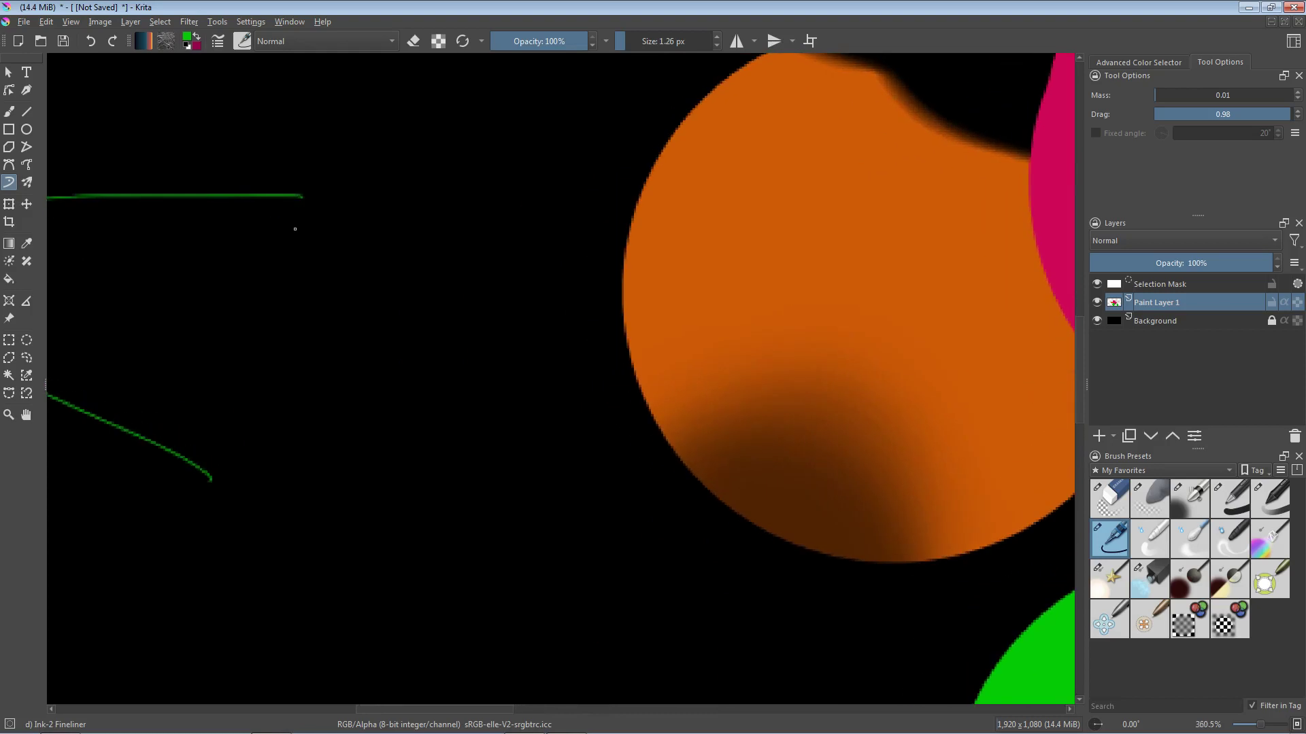
{"action": "left_click_drag", "start_coordinate": [297, 230], "coordinate": [553, 309]}
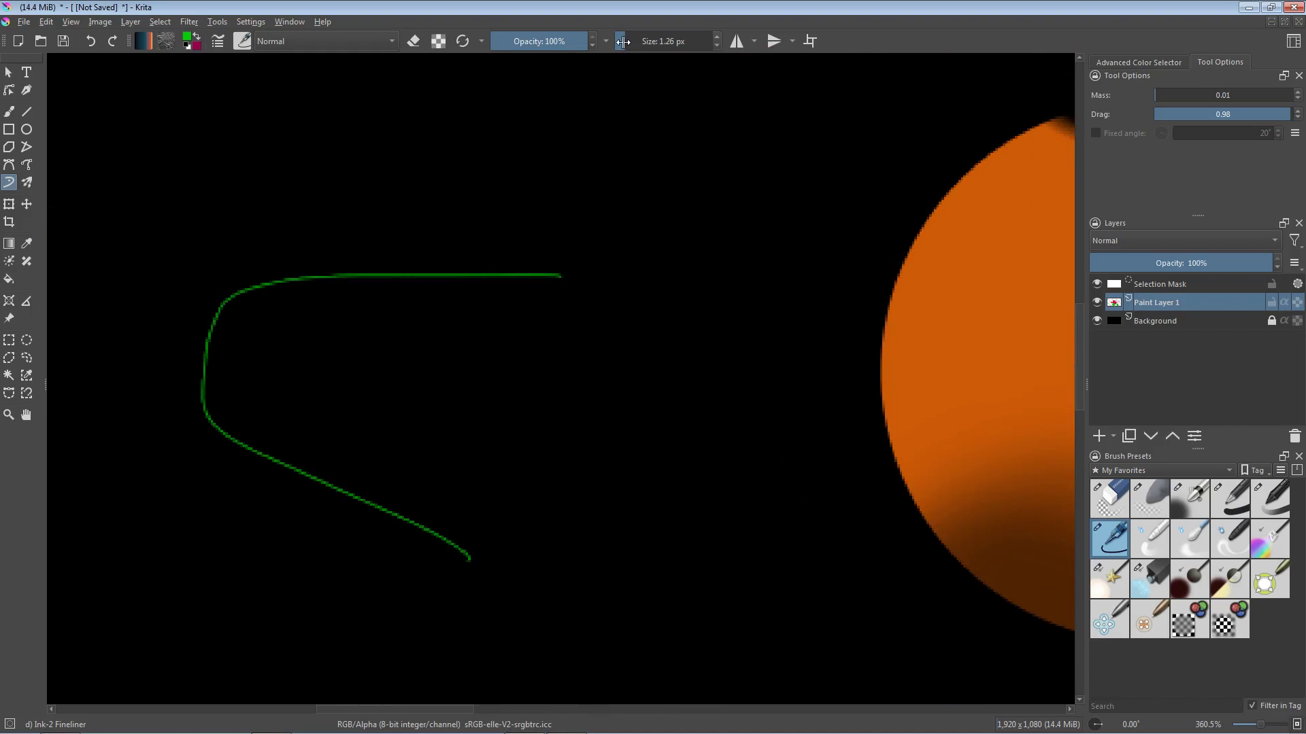
Draw a short curve with a slightly larger fineliner, and a long winding line with the size back at 1.26 px
{"action": "left_click", "coordinate": [718, 35]}
{"action": "mouse_move", "coordinate": [657, 83]}
{"action": "left_mouse_down"}
{"action": "mouse_move", "coordinate": [708, 155]}
{"action": "mouse_move", "coordinate": [591, 244]}
{"action": "left_mouse_up"}
{"action": "left_click", "coordinate": [715, 46]}
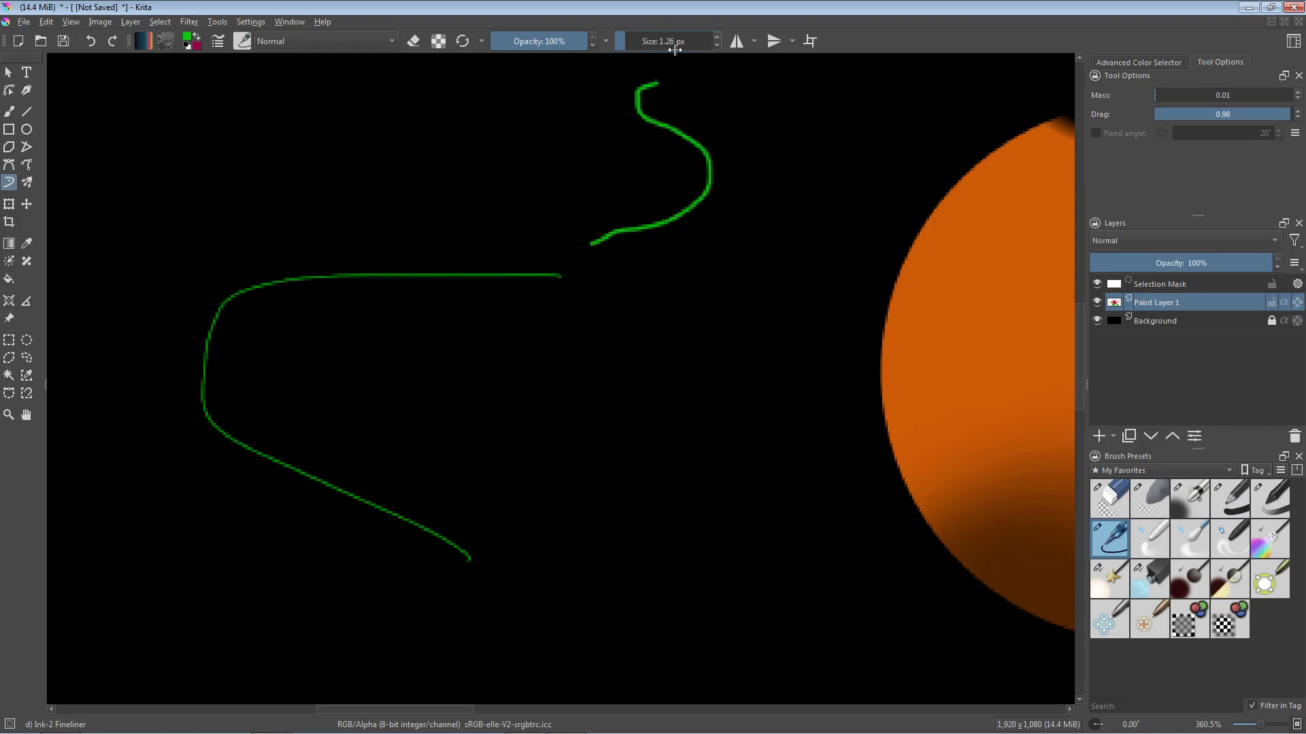
{"action": "mouse_move", "coordinate": [546, 125]}
{"action": "left_mouse_down"}
{"action": "mouse_move", "coordinate": [421, 144]}
{"action": "mouse_move", "coordinate": [424, 197]}
{"action": "mouse_move", "coordinate": [661, 279]}
{"action": "mouse_move", "coordinate": [602, 382]}
{"action": "mouse_move", "coordinate": [478, 435]}
{"action": "mouse_move", "coordinate": [664, 495]}
{"action": "mouse_move", "coordinate": [549, 548]}
{"action": "left_mouse_up"}
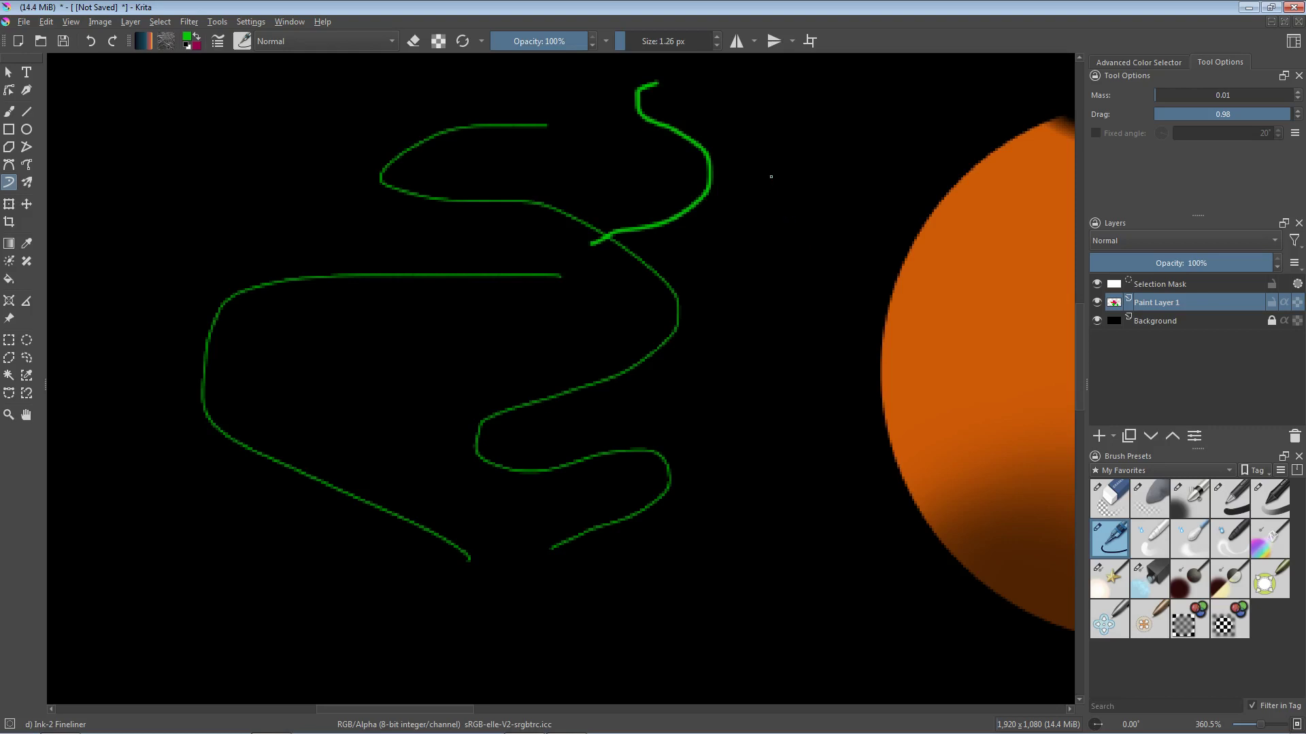
Fit the whole canvas in view, check the topic list in orange.kra, and return to the unsaved black drawing
{"action": "key", "text": "1"}
{"action": "key", "text": "5"}
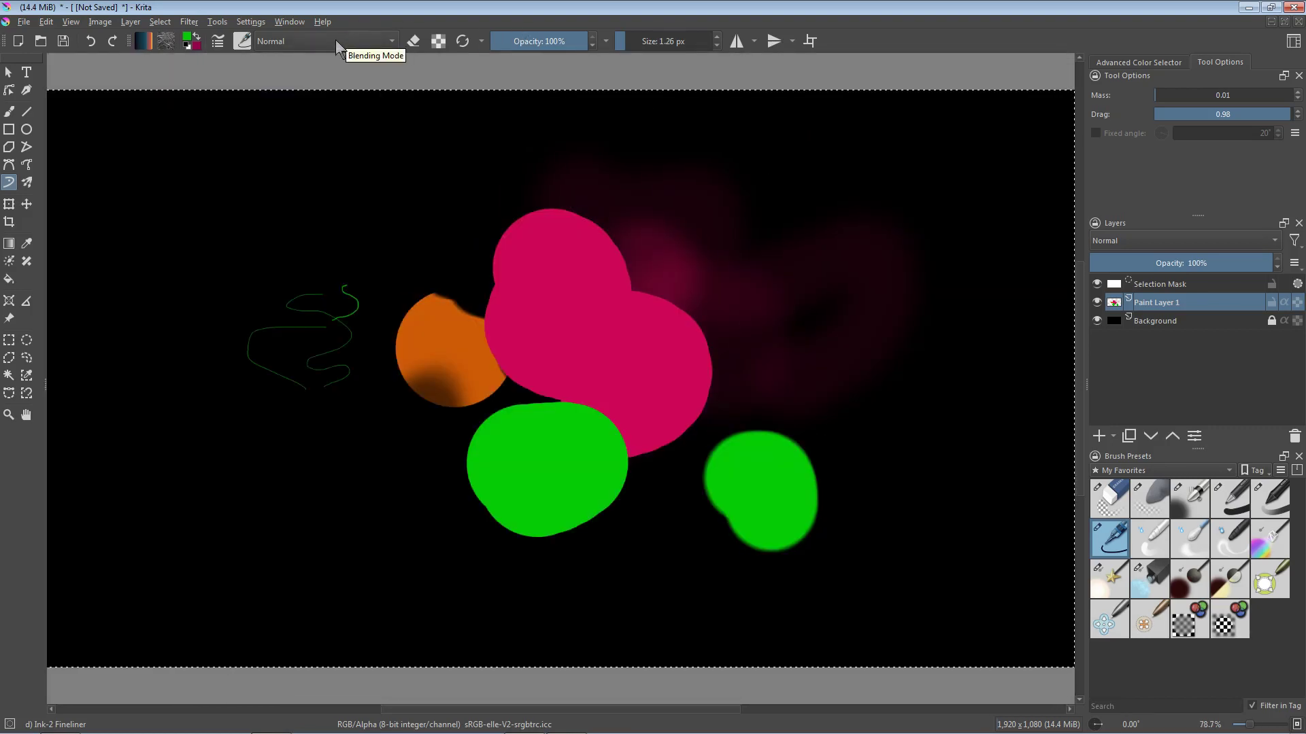
{"action": "left_click", "coordinate": [292, 44]}
{"action": "key", "text": "Escape"}
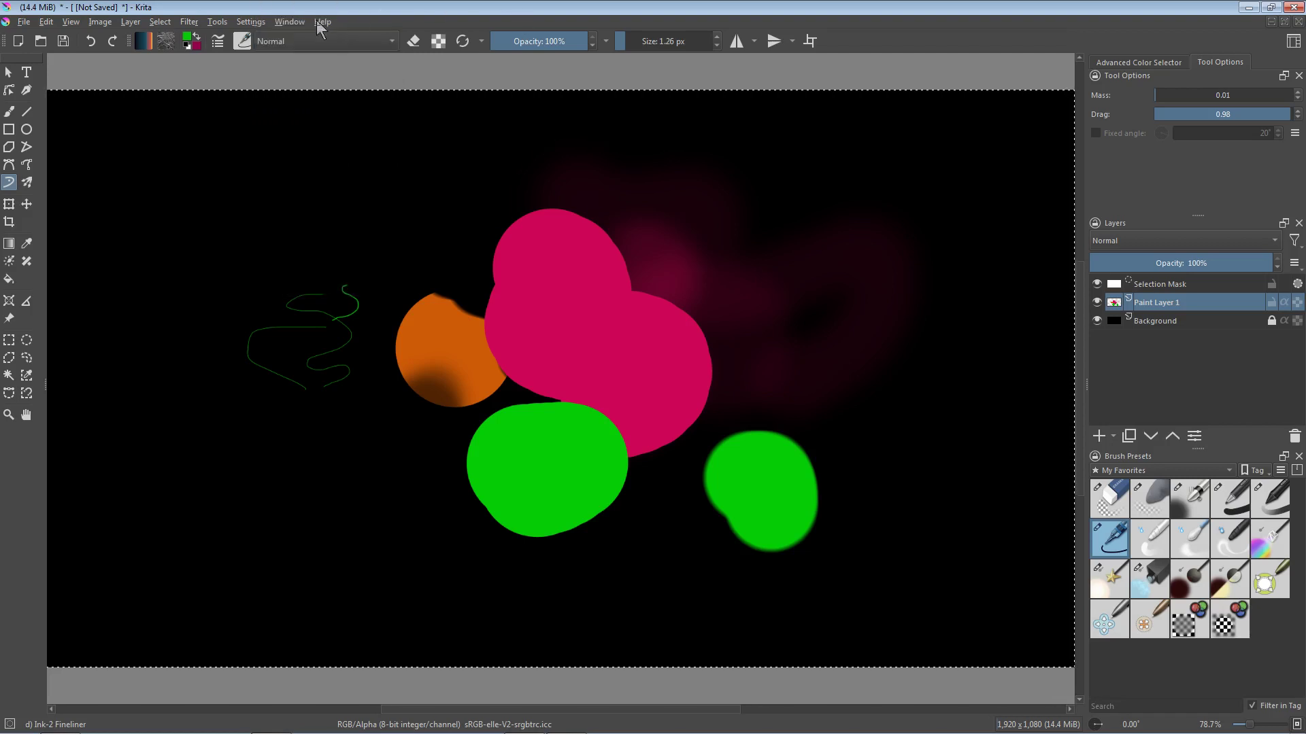
{"action": "left_click", "coordinate": [291, 23]}
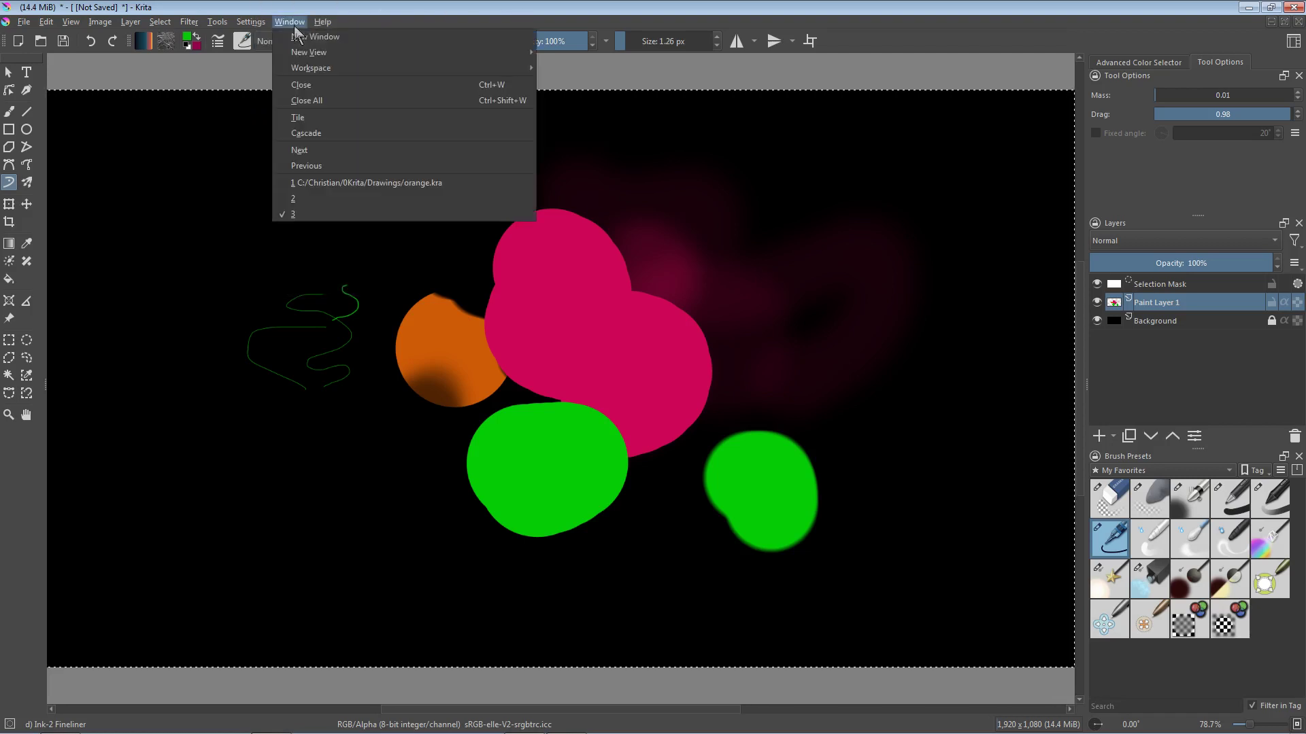
{"action": "left_click", "coordinate": [312, 183]}
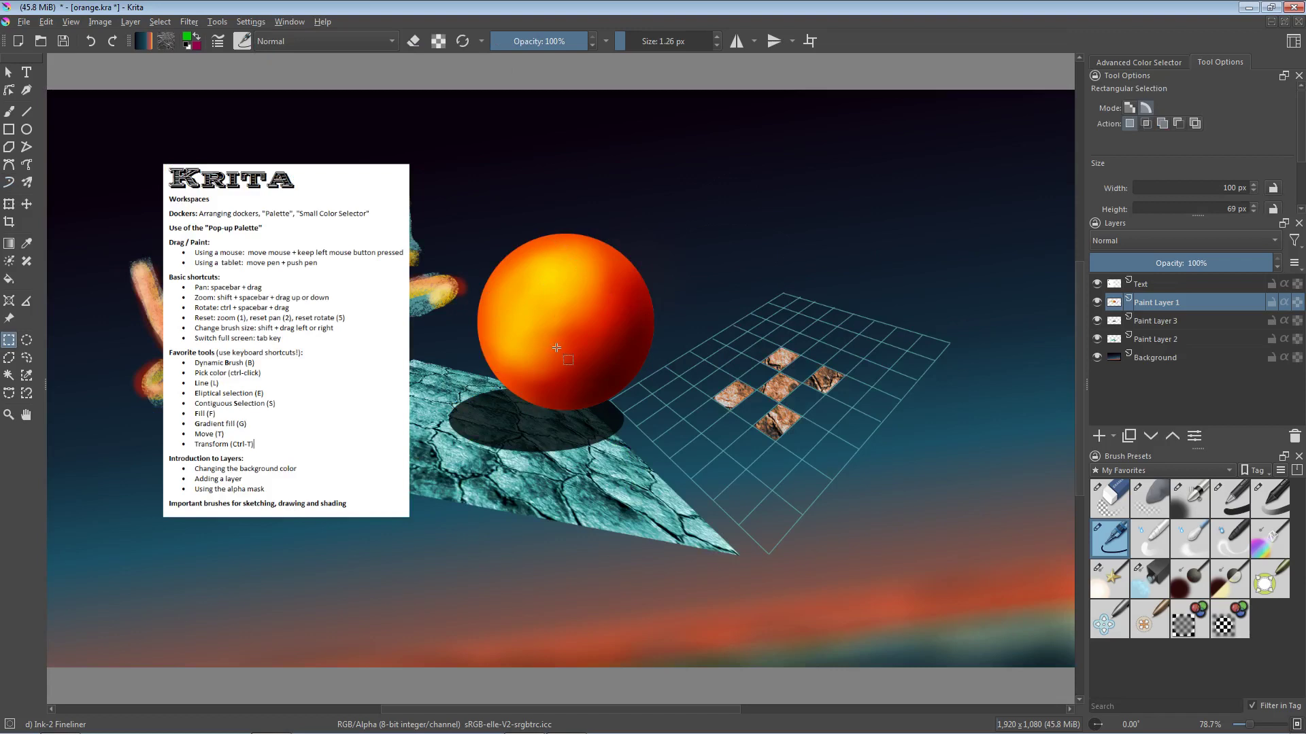
{"action": "left_click", "coordinate": [288, 22]}
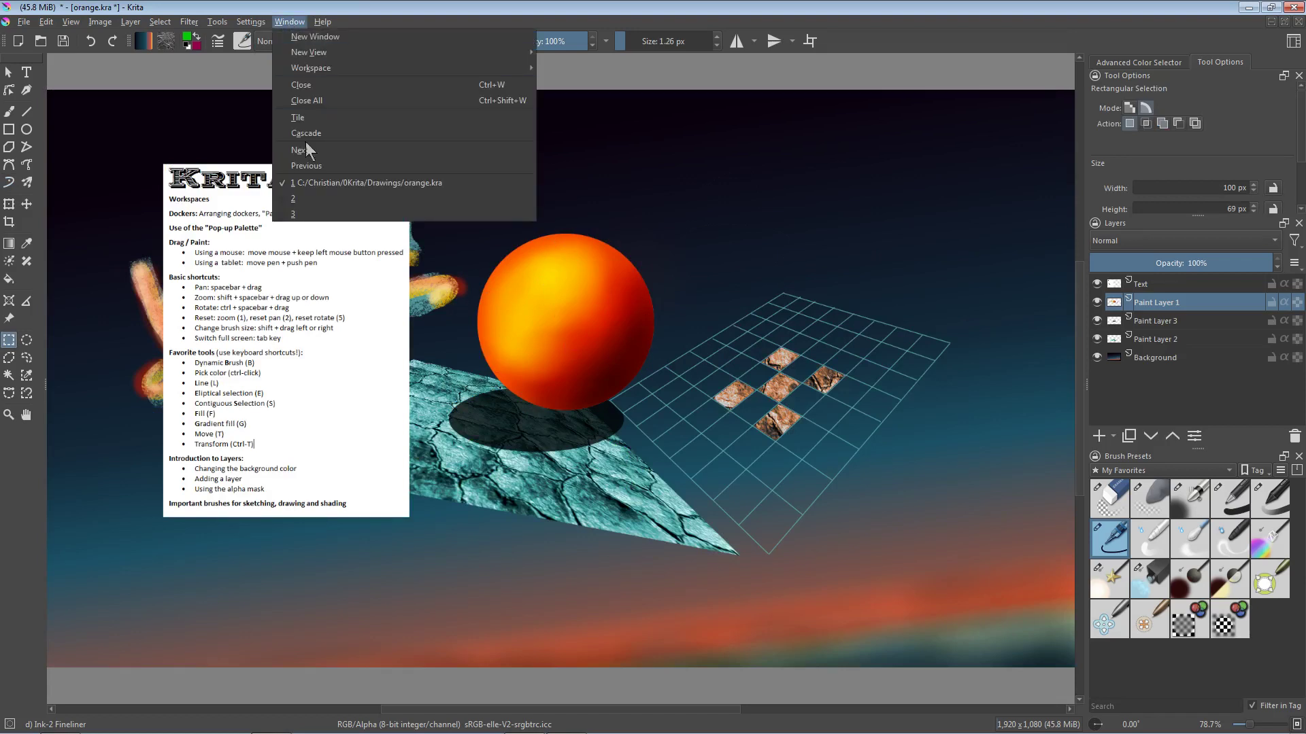
{"action": "left_click", "coordinate": [322, 212]}
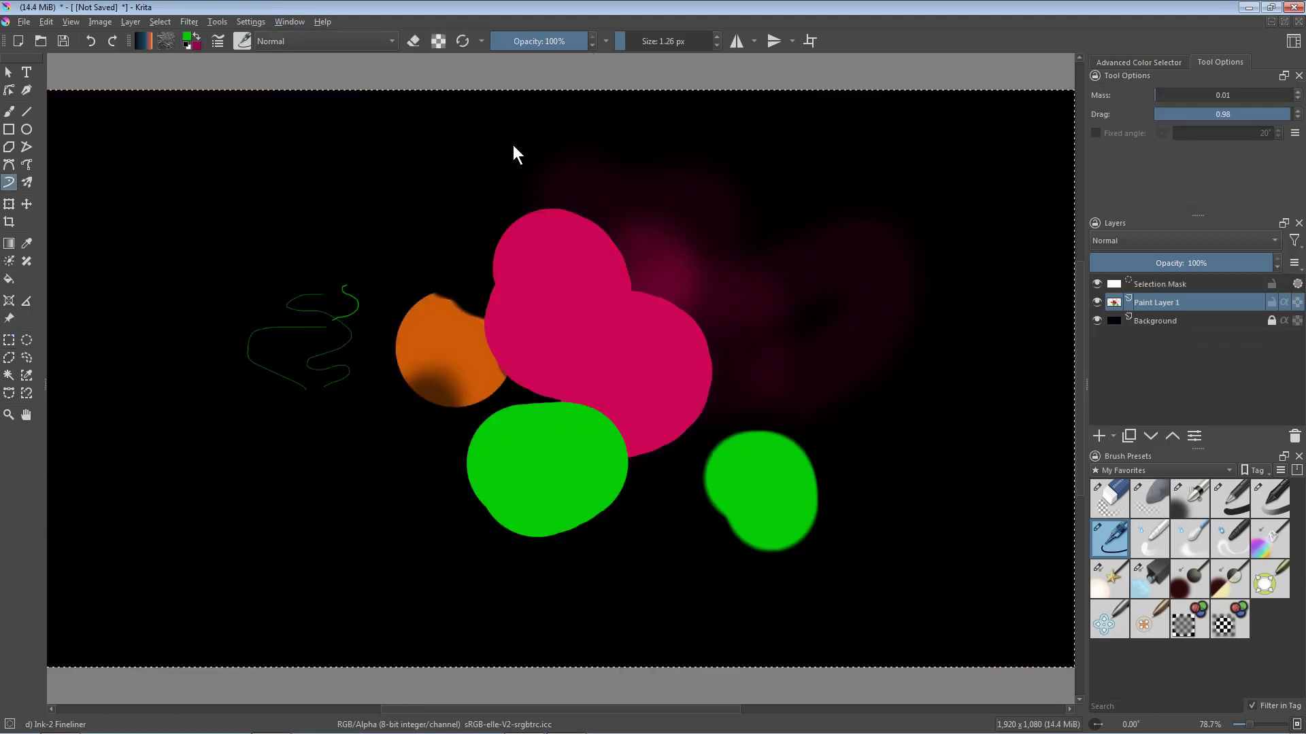
Clear the painted shapes from Paint Layer 1 and make a nearly circular elliptical selection of about 168 × 175 px
{"action": "key", "text": "Delete"}
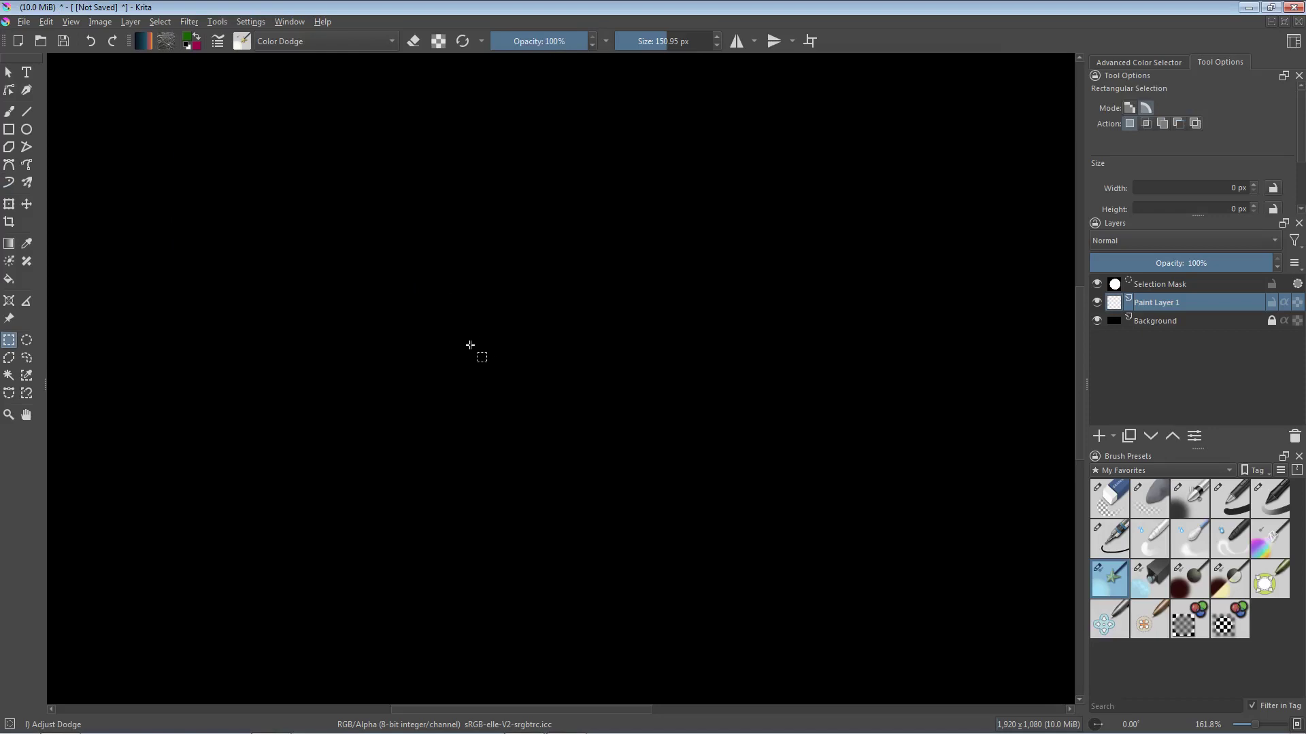
{"action": "left_click", "coordinate": [27, 340]}
{"action": "left_click_drag", "start_coordinate": [377, 250], "coordinate": [561, 443]}
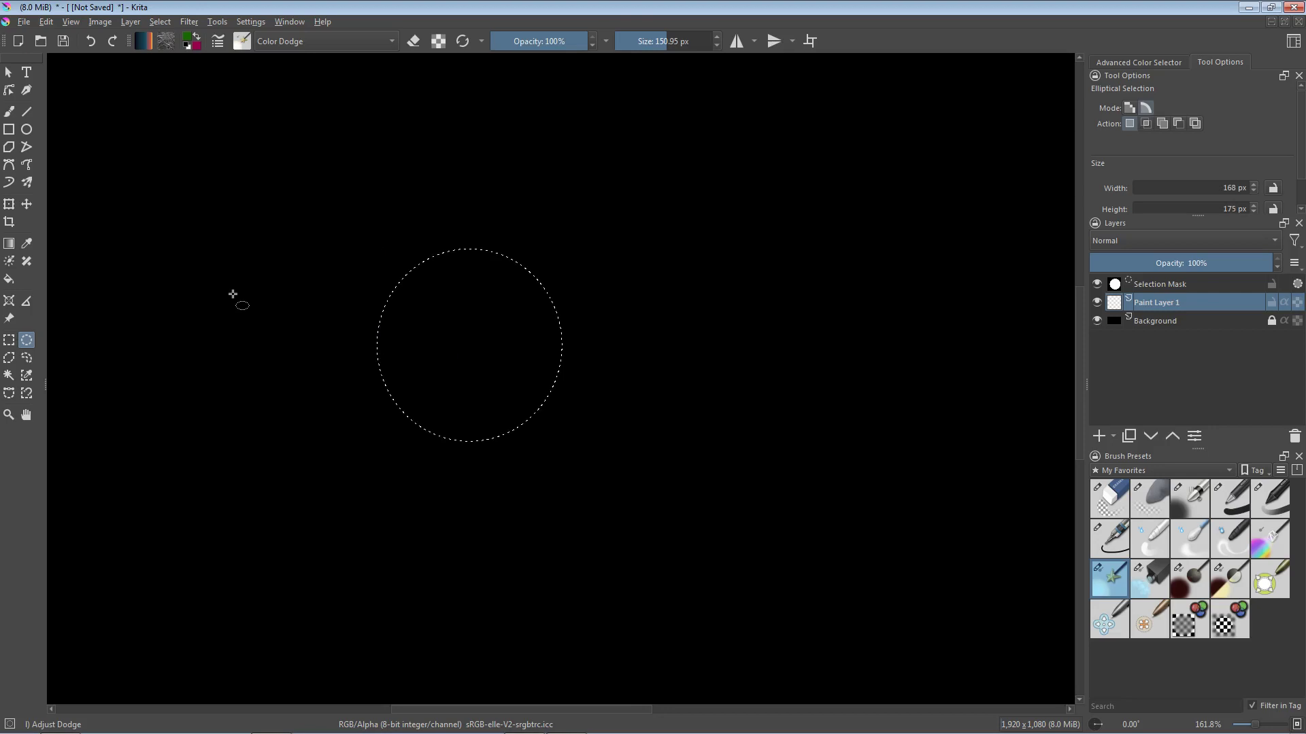
Fill the circular selection with dark green and brighten its upper-left side using the Adjust Dodge brush
{"action": "left_click", "coordinate": [9, 279]}
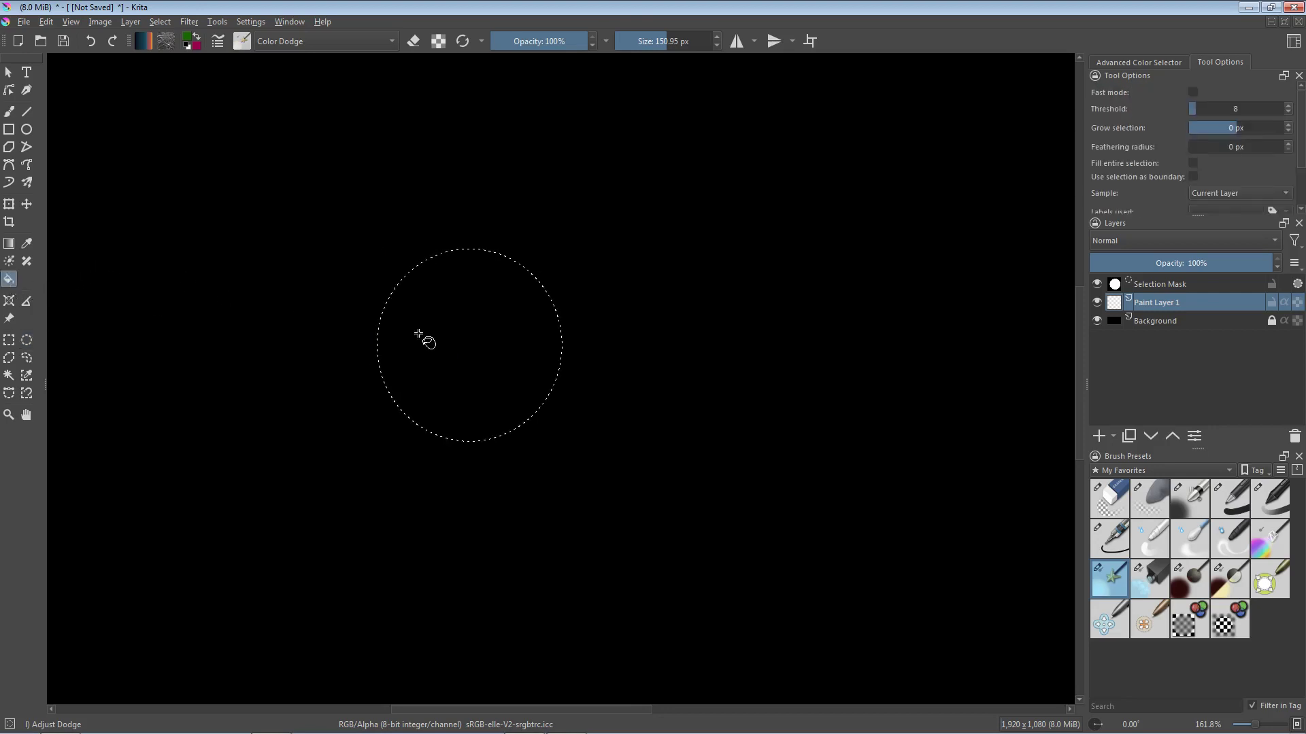
{"action": "right_click", "coordinate": [462, 303]}
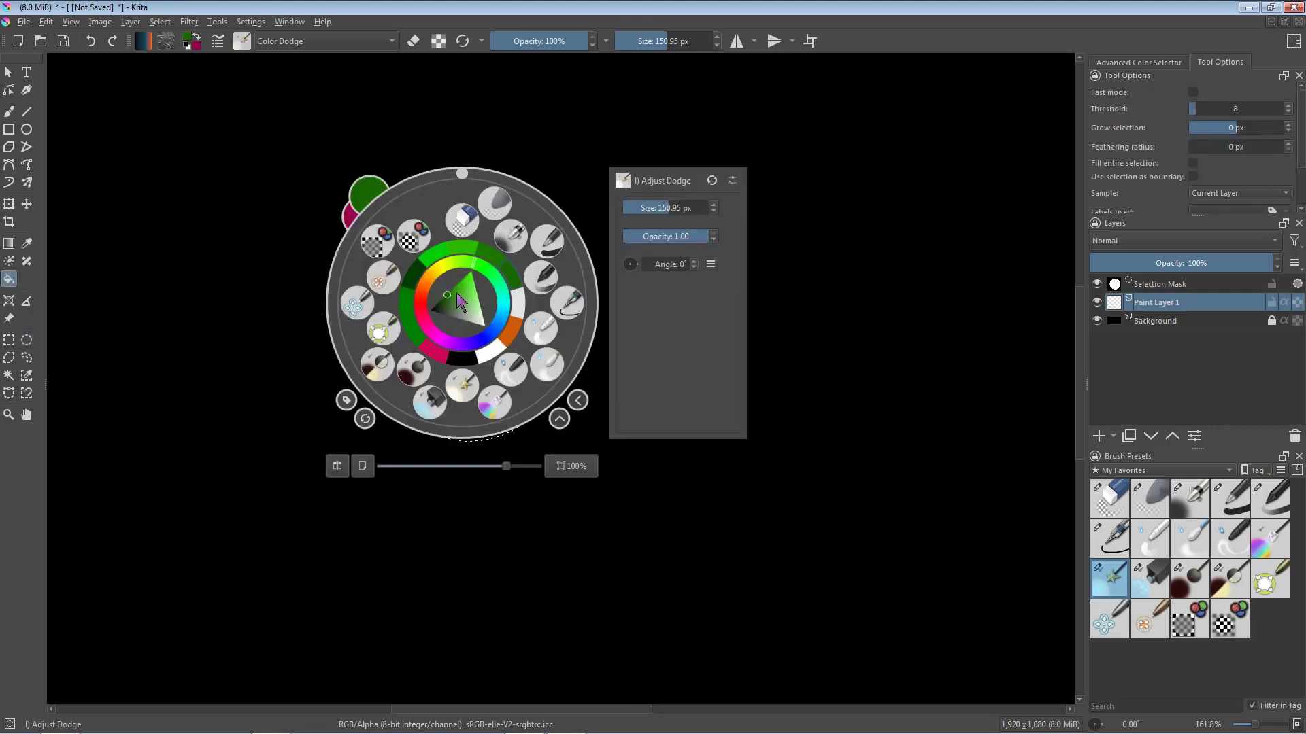
{"action": "left_click_drag", "start_coordinate": [447, 295], "coordinate": [446, 294]}
{"action": "left_click", "coordinate": [714, 525]}
{"action": "left_click", "coordinate": [491, 338]}
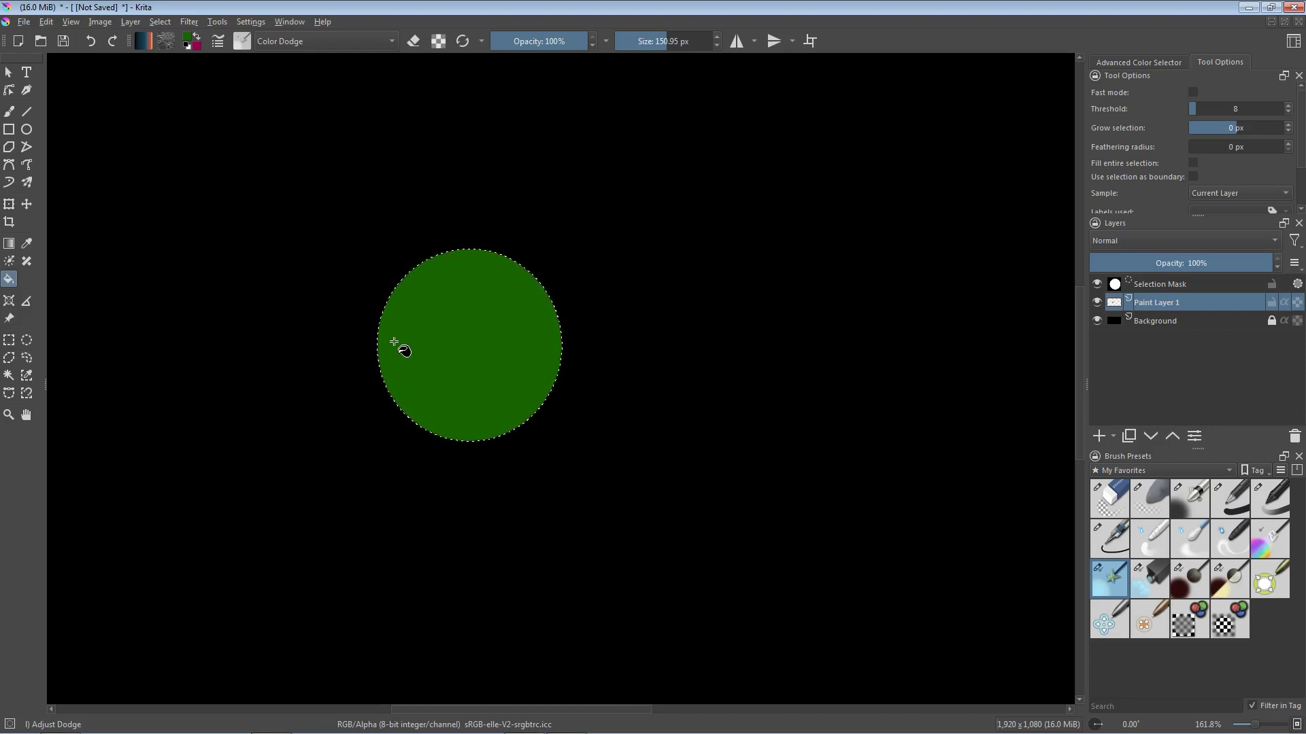
{"action": "key", "text": "d"}
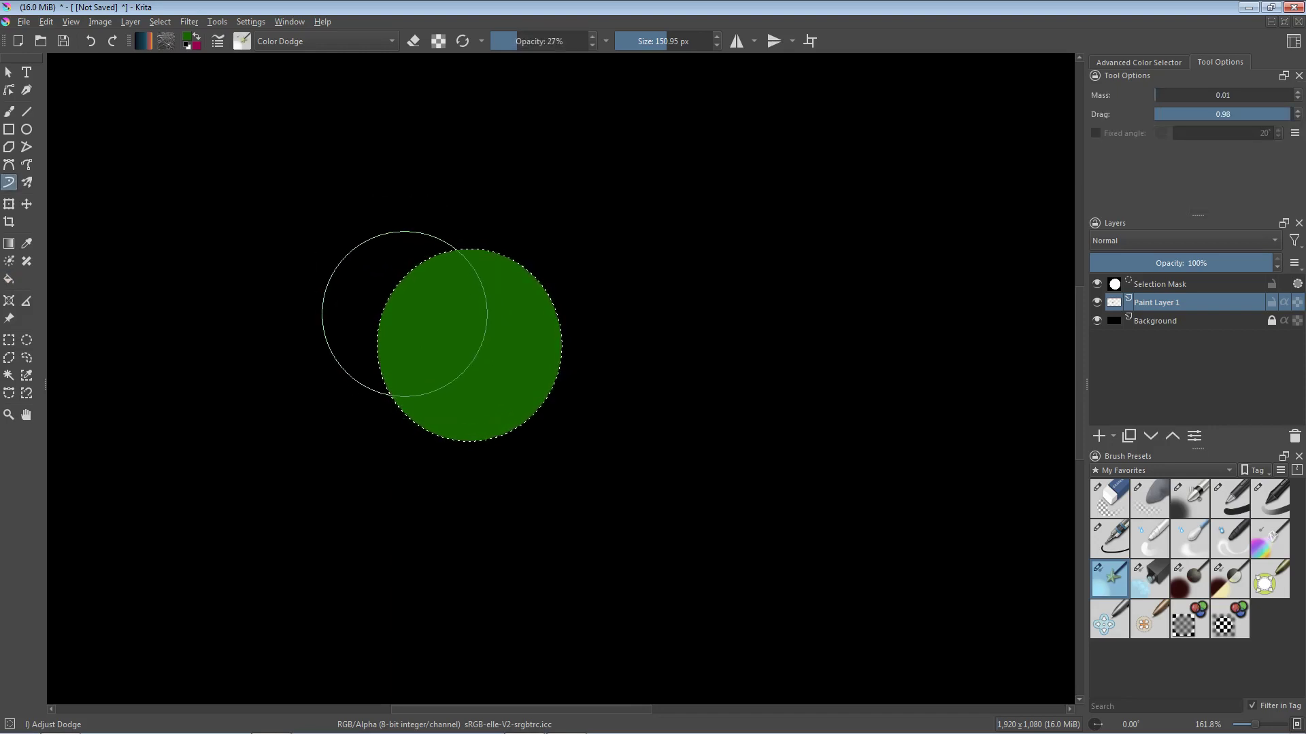
{"action": "mouse_move", "coordinate": [417, 245]}
{"action": "left_mouse_down"}
{"action": "mouse_move", "coordinate": [367, 297]}
{"action": "mouse_move", "coordinate": [359, 352]}
{"action": "mouse_move", "coordinate": [371, 314]}
{"action": "mouse_move", "coordinate": [434, 256]}
{"action": "mouse_move", "coordinate": [466, 249]}
{"action": "mouse_move", "coordinate": [429, 260]}
{"action": "mouse_move", "coordinate": [354, 415]}
{"action": "mouse_move", "coordinate": [392, 340]}
{"action": "mouse_move", "coordinate": [375, 391]}
{"action": "mouse_move", "coordinate": [352, 293]}
{"action": "mouse_move", "coordinate": [424, 237]}
{"action": "mouse_move", "coordinate": [390, 246]}
{"action": "mouse_move", "coordinate": [361, 299]}
{"action": "mouse_move", "coordinate": [403, 260]}
{"action": "mouse_move", "coordinate": [398, 274]}
{"action": "mouse_move", "coordinate": [438, 310]}
{"action": "mouse_move", "coordinate": [425, 315]}
{"action": "mouse_move", "coordinate": [441, 323]}
{"action": "mouse_move", "coordinate": [437, 348]}
{"action": "mouse_move", "coordinate": [473, 257]}
{"action": "mouse_move", "coordinate": [431, 373]}
{"action": "mouse_move", "coordinate": [438, 265]}
{"action": "mouse_move", "coordinate": [422, 292]}
{"action": "mouse_move", "coordinate": [345, 336]}
{"action": "left_mouse_up"}
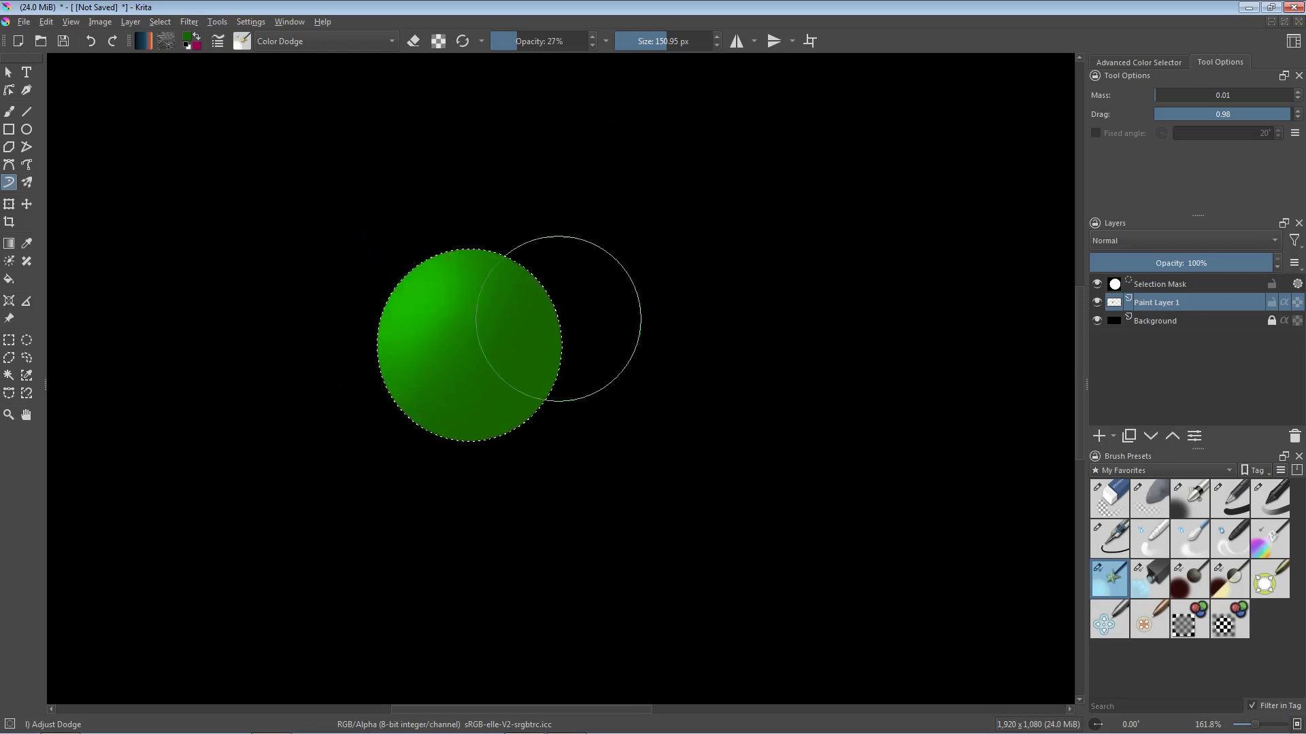
Paint a soft white highlight on the green sphere's upper-left area with Adjust Lighten, reducing the brush size to 58.43 px
{"action": "left_click", "coordinate": [1154, 589]}
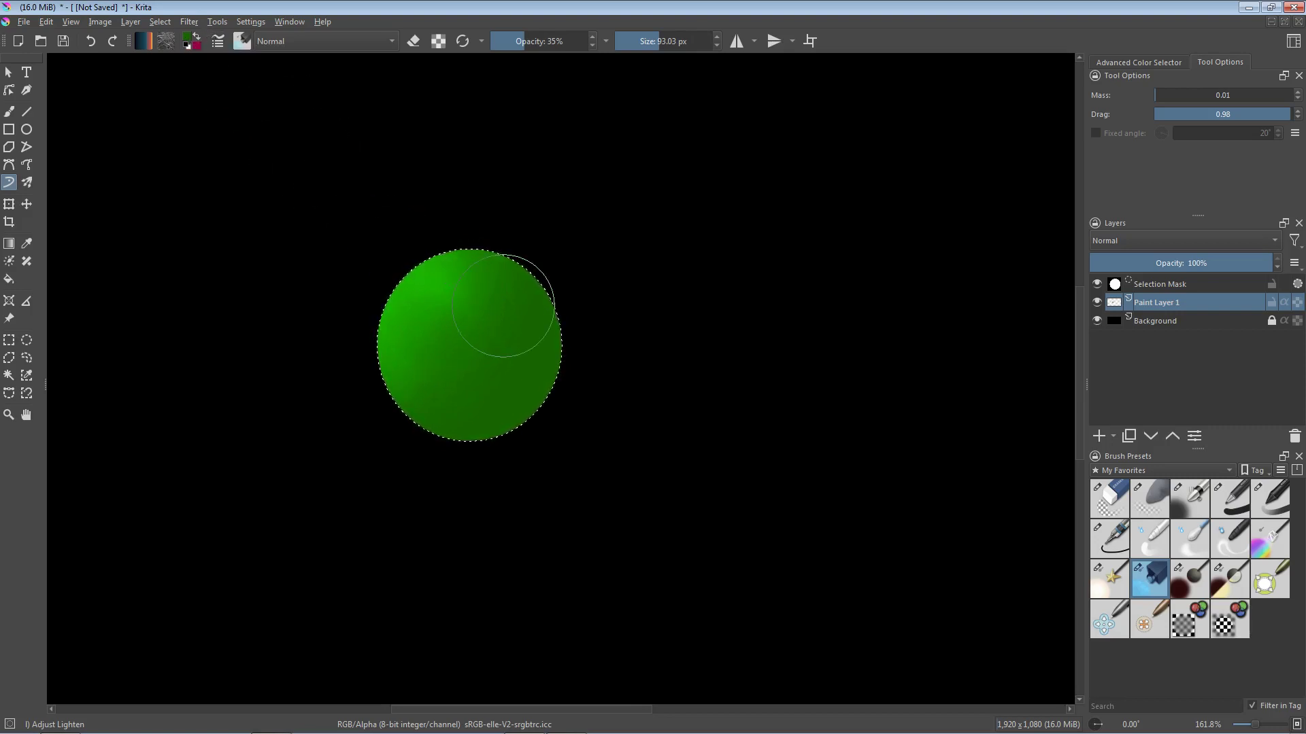
{"action": "right_click", "coordinate": [466, 320]}
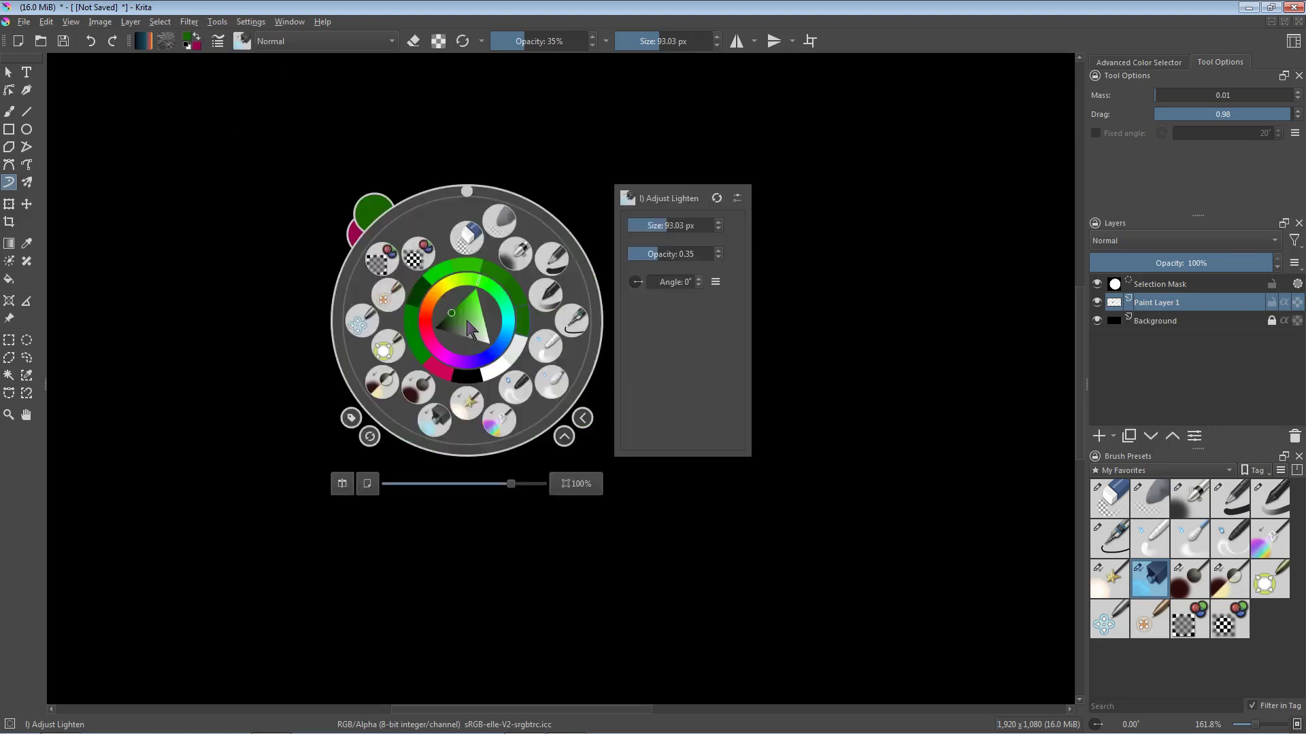
{"action": "left_click", "coordinate": [499, 331]}
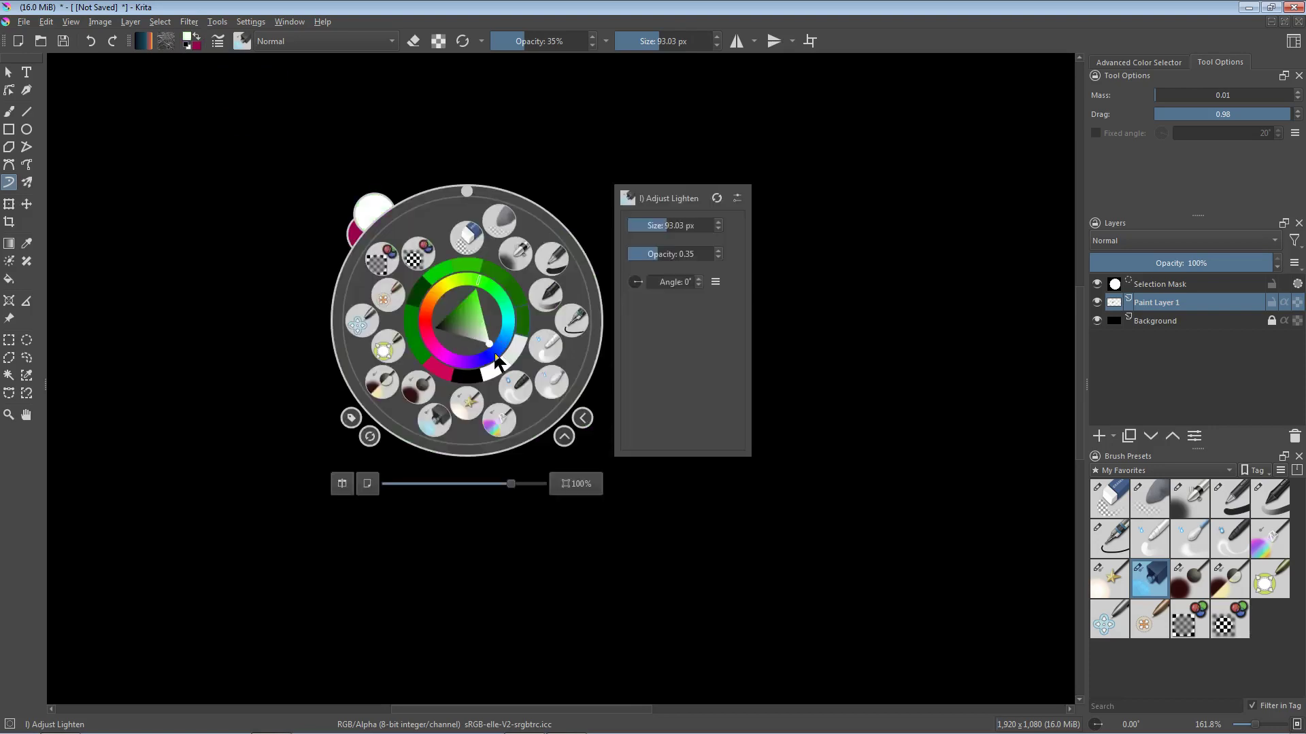
{"action": "left_click", "coordinate": [579, 156]}
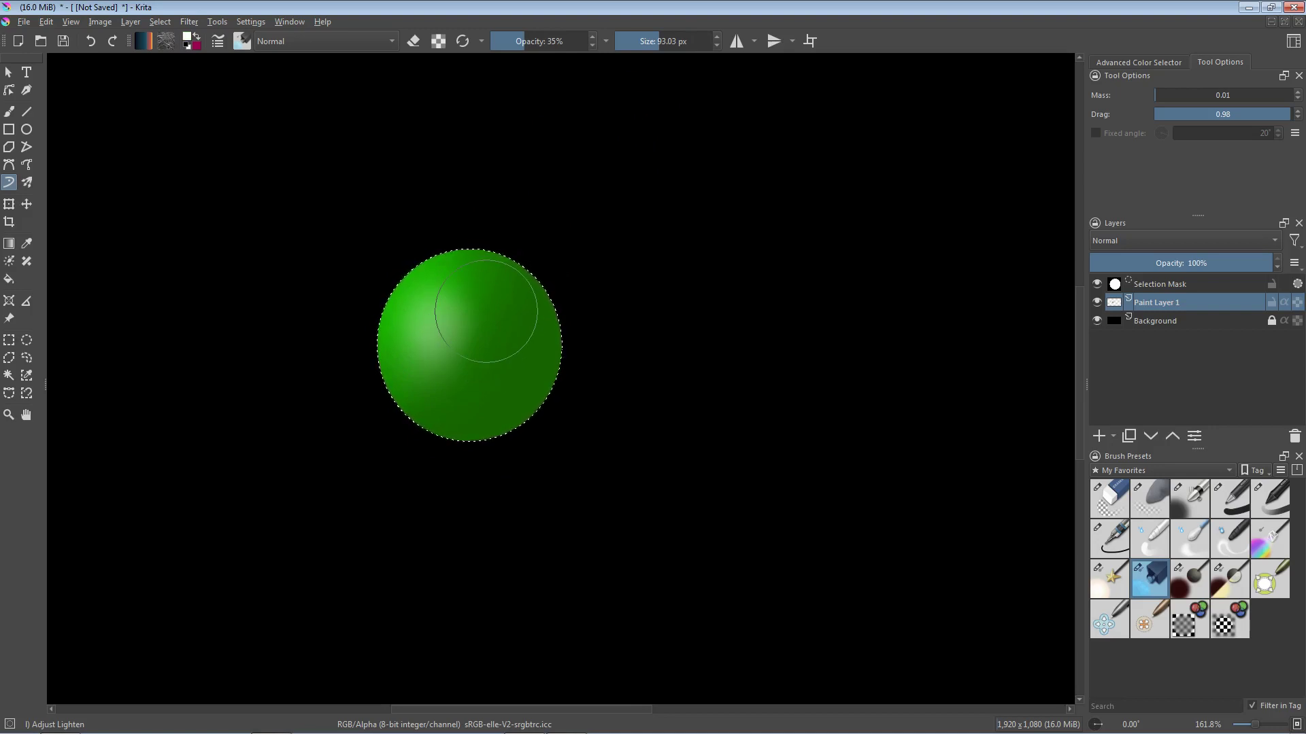
{"action": "key", "text": "bracketleft"}
{"action": "key", "text": "bracketleft"}
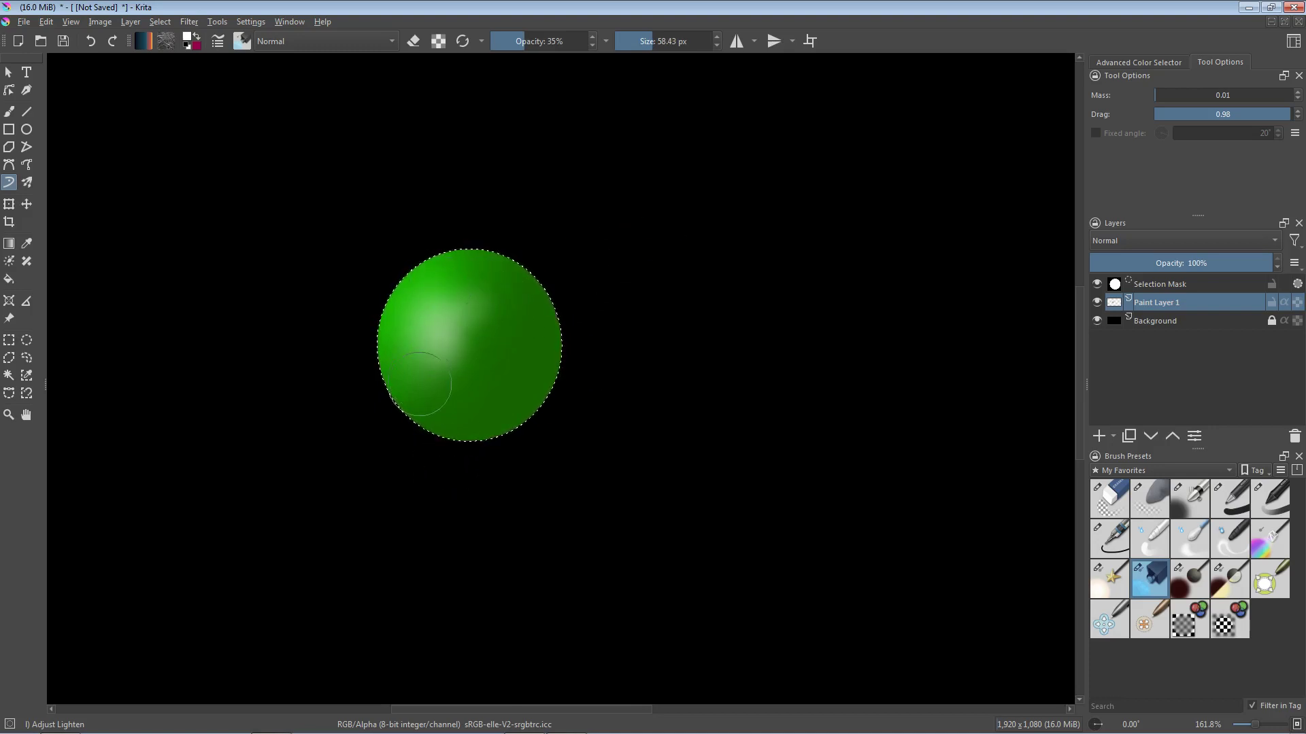
{"action": "left_click_drag", "start_coordinate": [432, 397], "coordinate": [868, 425]}
Choose the Adjust Multiply preset, reduce its size to 101.30 px and stroke over the sphere's lower-right edge in white
{"action": "left_click", "coordinate": [1178, 580]}
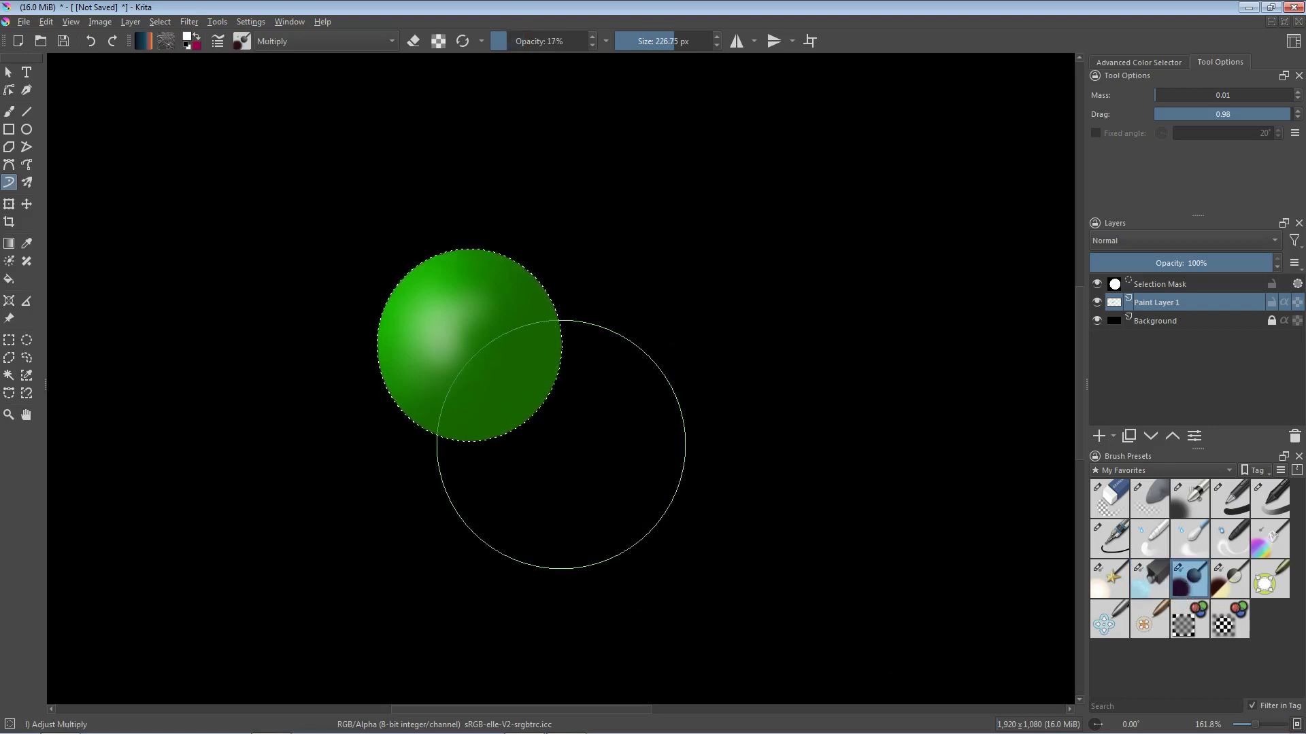
{"action": "key", "text": "bracketleft"}
{"action": "key", "text": "bracketleft"}
{"action": "key", "text": "bracketleft"}
{"action": "key", "text": "bracketleft"}
{"action": "mouse_move", "coordinate": [601, 383]}
{"action": "left_mouse_down"}
{"action": "mouse_move", "coordinate": [580, 373]}
{"action": "mouse_move", "coordinate": [559, 399]}
{"action": "mouse_move", "coordinate": [511, 382]}
{"action": "left_mouse_up"}
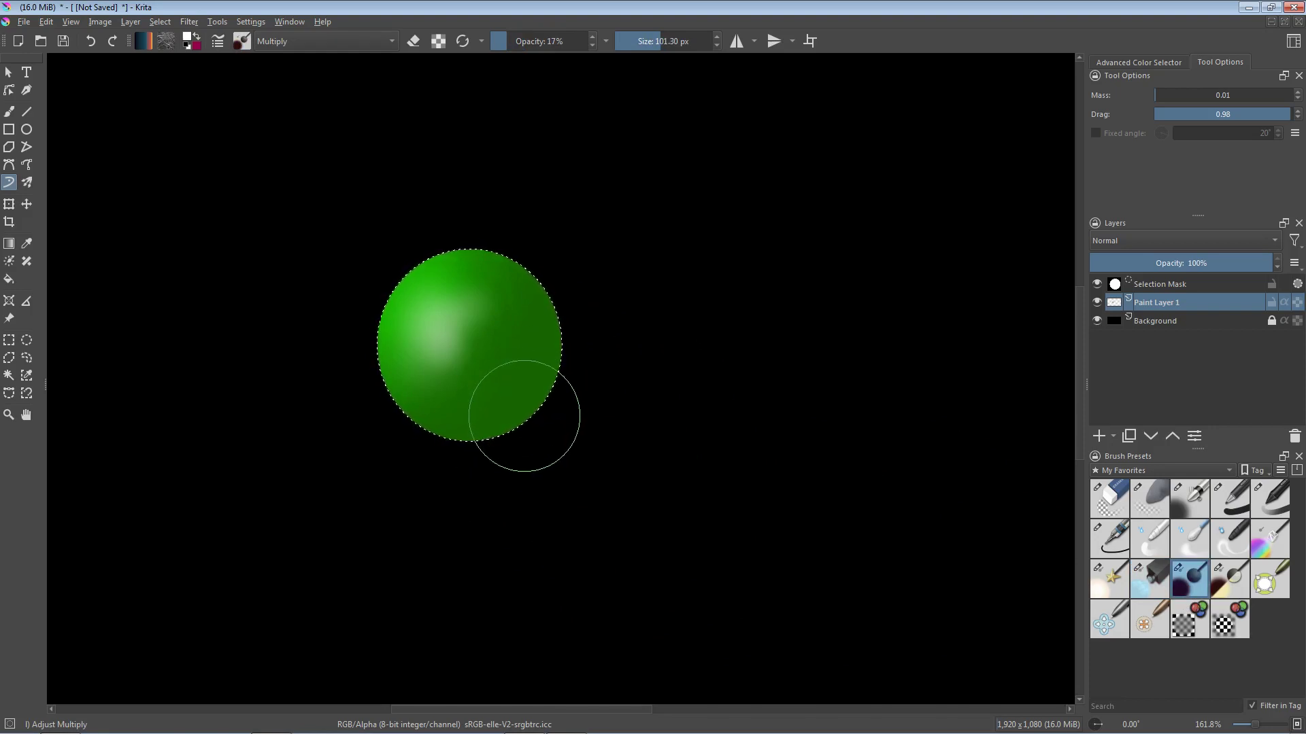
Change the Adjust Multiply color to black and darken the sphere's right and lower-right side with soft shading
{"action": "right_click", "coordinate": [524, 416]}
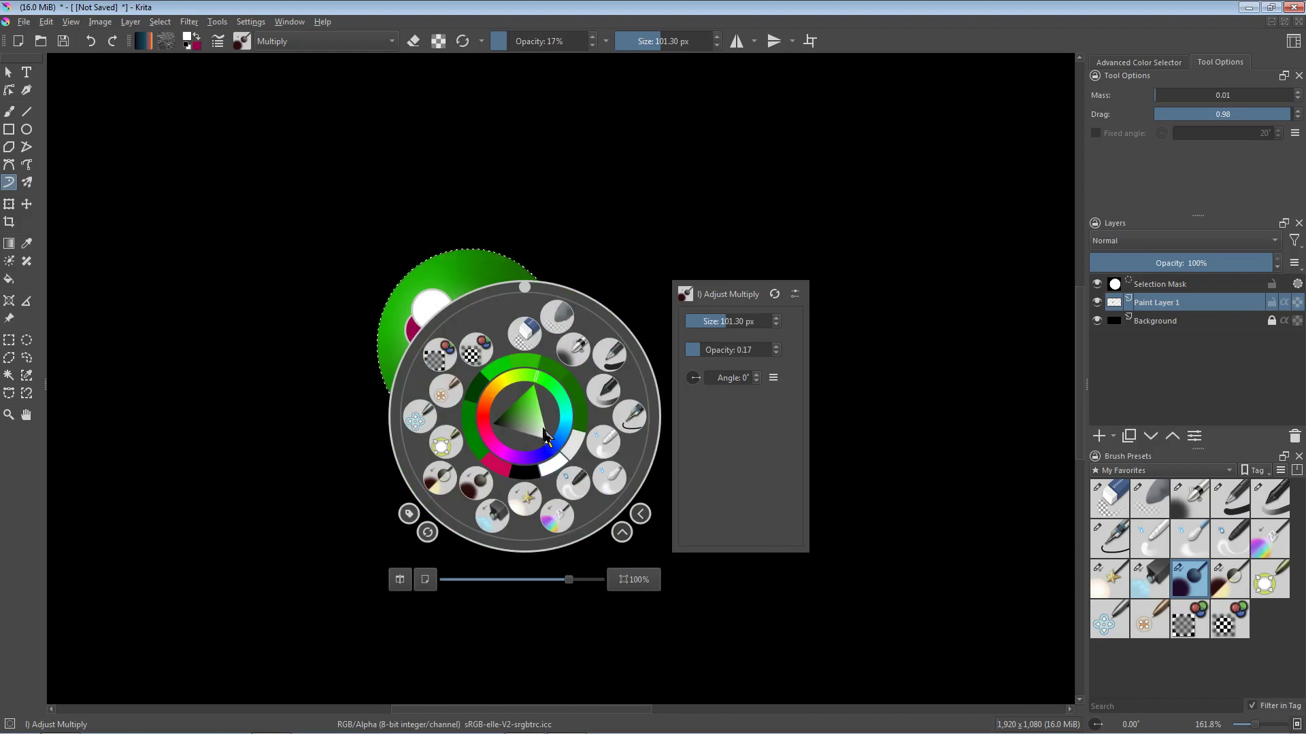
{"action": "left_click", "coordinate": [490, 427]}
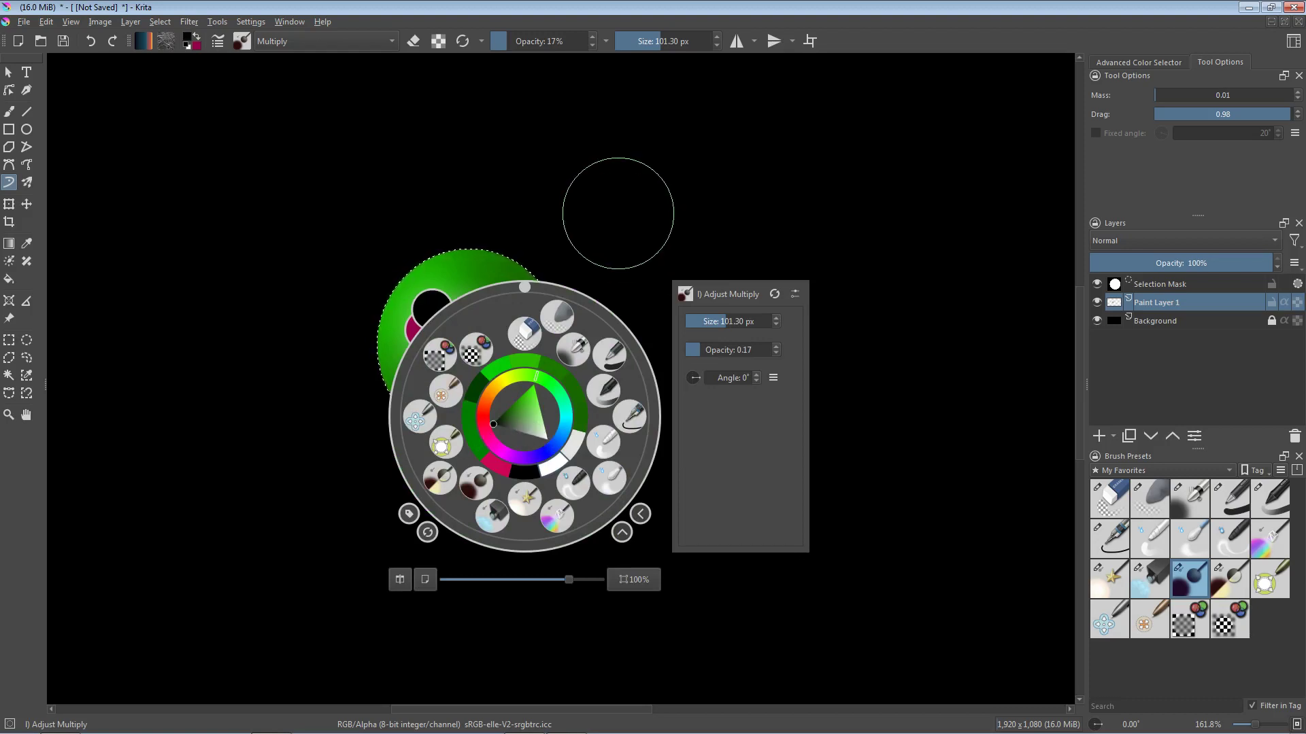
{"action": "left_click", "coordinate": [616, 213]}
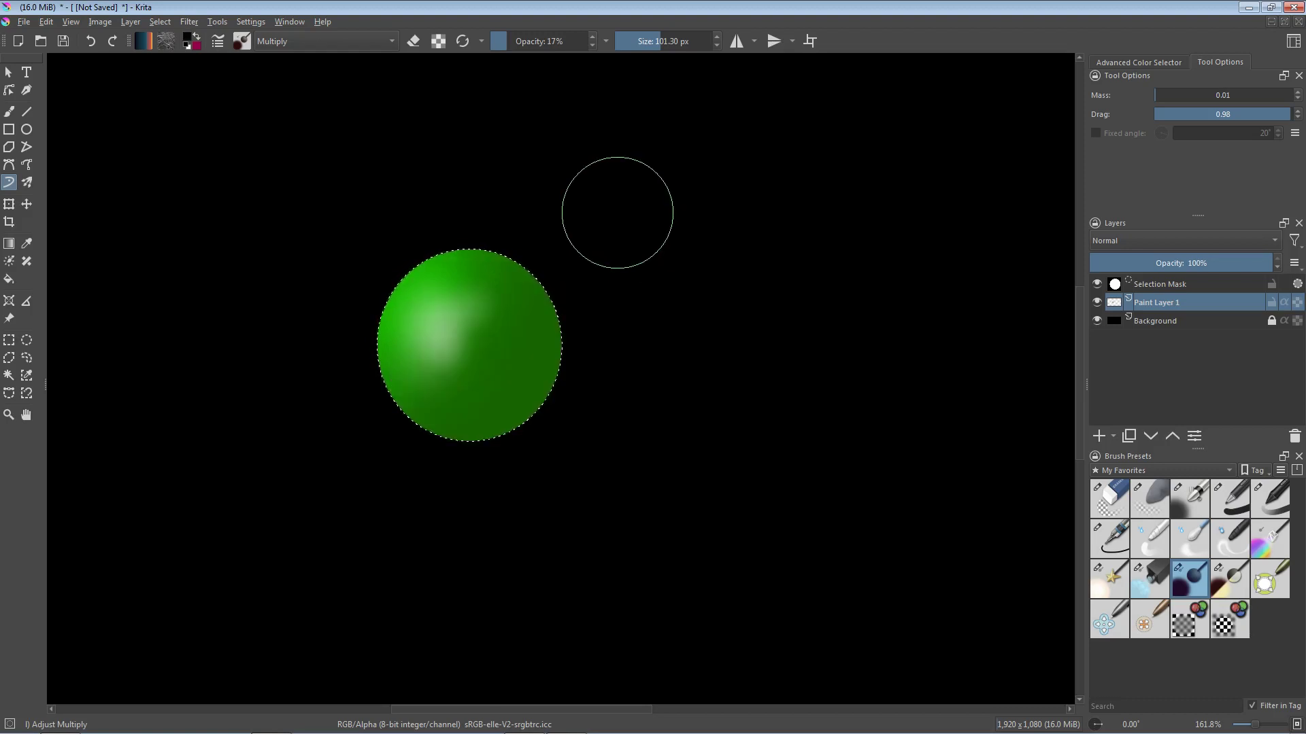
{"action": "mouse_move", "coordinate": [505, 437]}
{"action": "left_mouse_down"}
{"action": "mouse_move", "coordinate": [444, 465]}
{"action": "mouse_move", "coordinate": [522, 440]}
{"action": "mouse_move", "coordinate": [579, 343]}
{"action": "mouse_move", "coordinate": [565, 276]}
{"action": "left_mouse_up"}
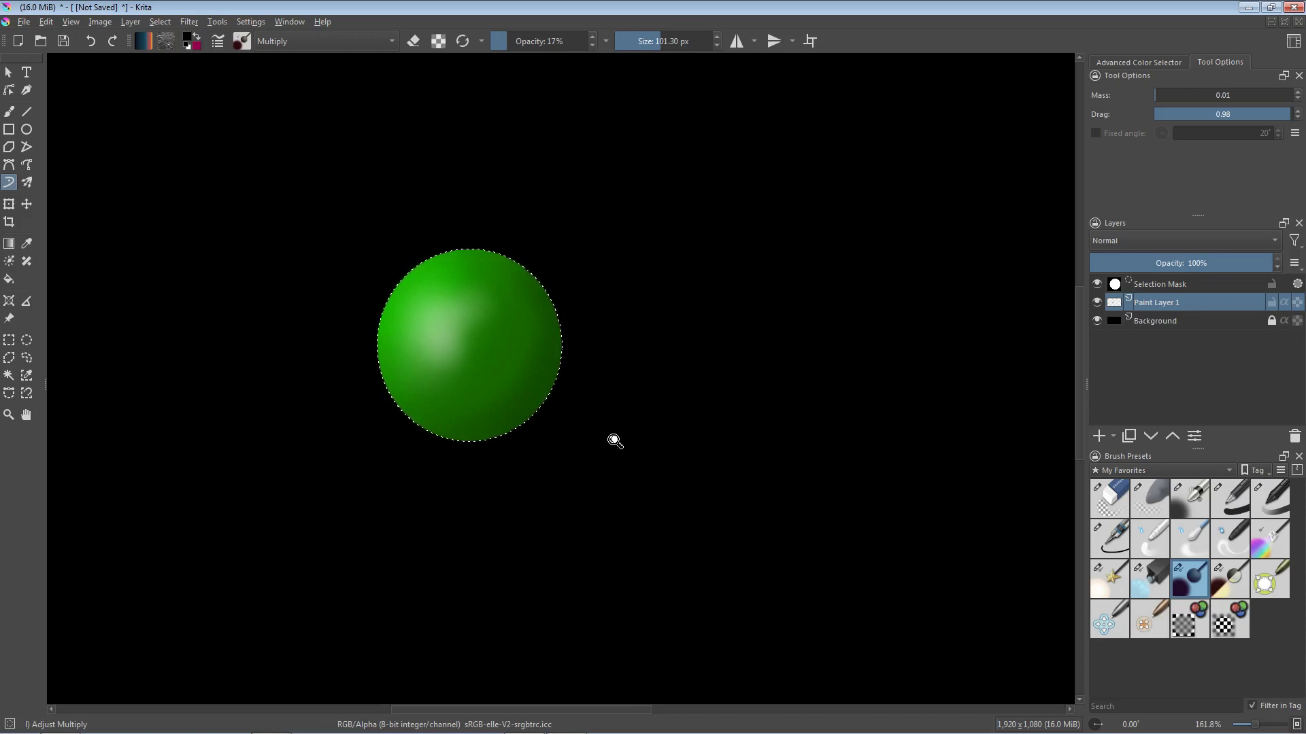
{"action": "mouse_move", "coordinate": [598, 481]}
{"action": "left_mouse_down"}
{"action": "mouse_move", "coordinate": [592, 381]}
{"action": "mouse_move", "coordinate": [598, 405]}
{"action": "left_mouse_up"}
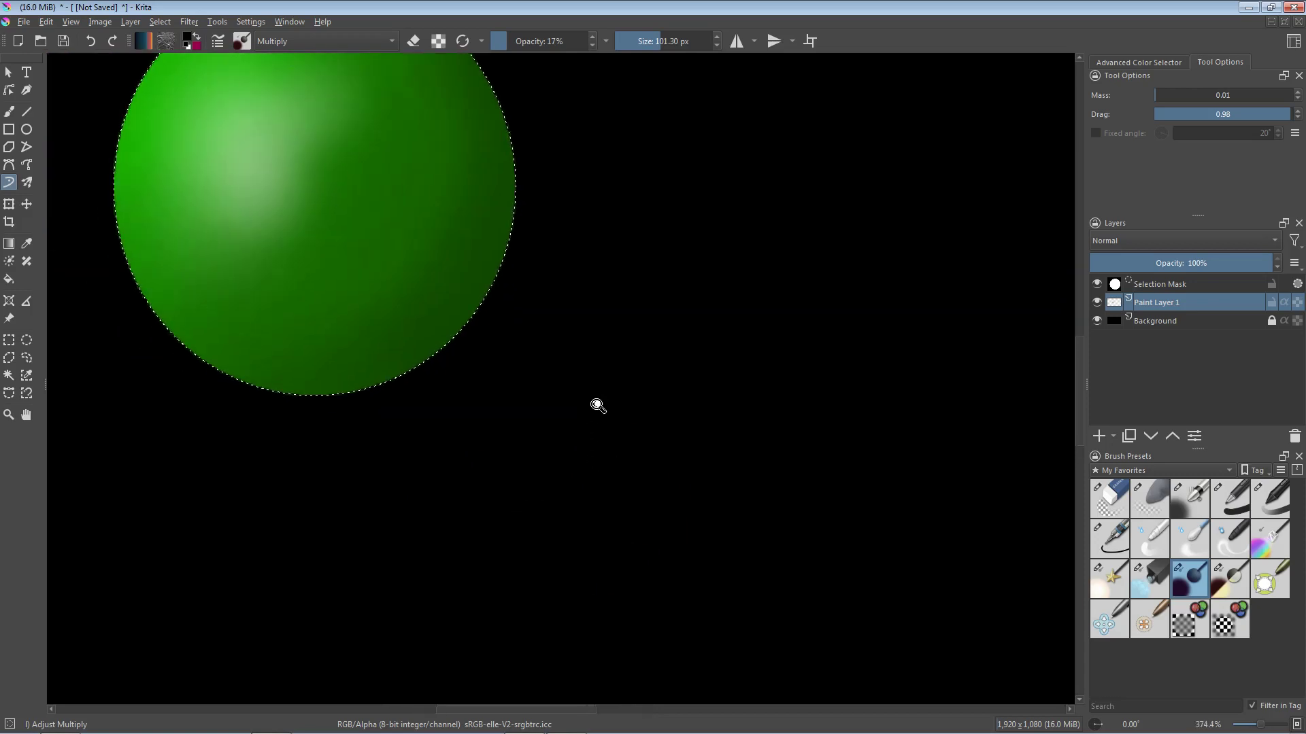
{"action": "left_click_drag", "start_coordinate": [419, 271], "coordinate": [522, 382]}
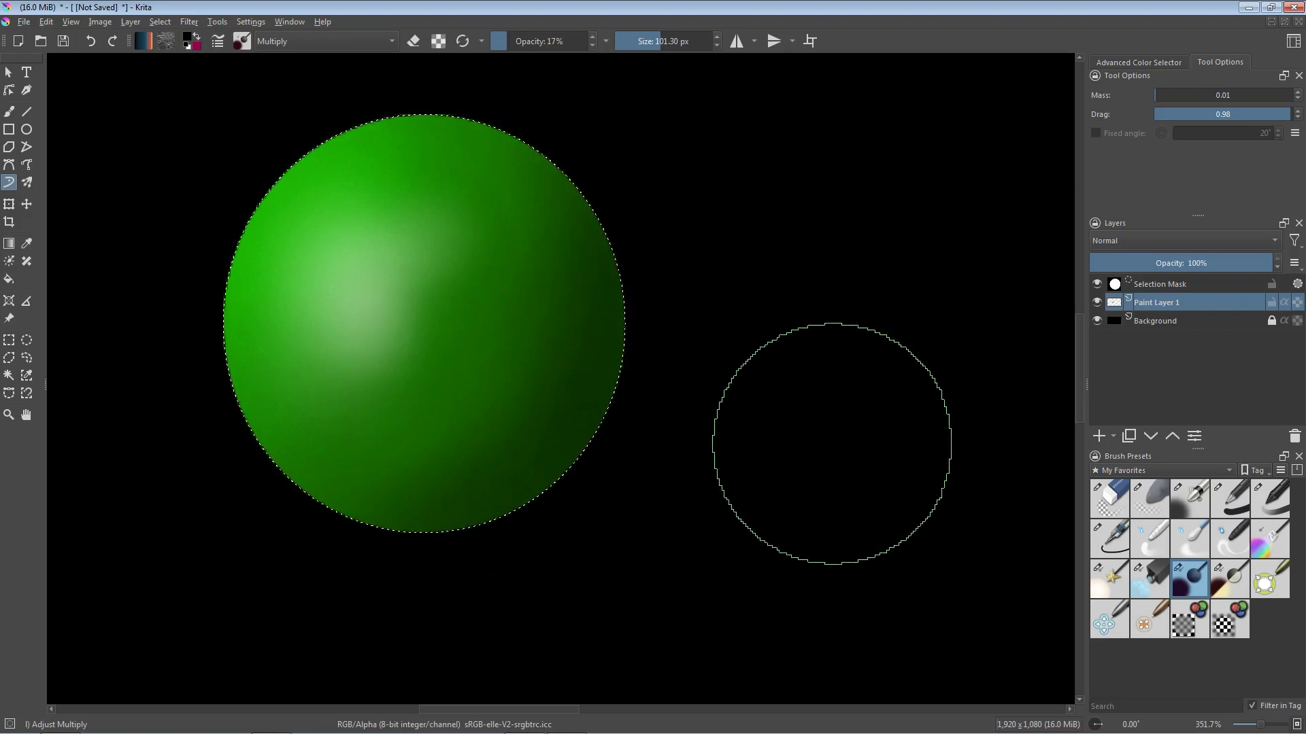
Blend the sphere's shading with Blender Basic at 37% opacity and 88.67 px, and soften its highlight with Blender Blur
{"action": "left_click", "coordinate": [1150, 541]}
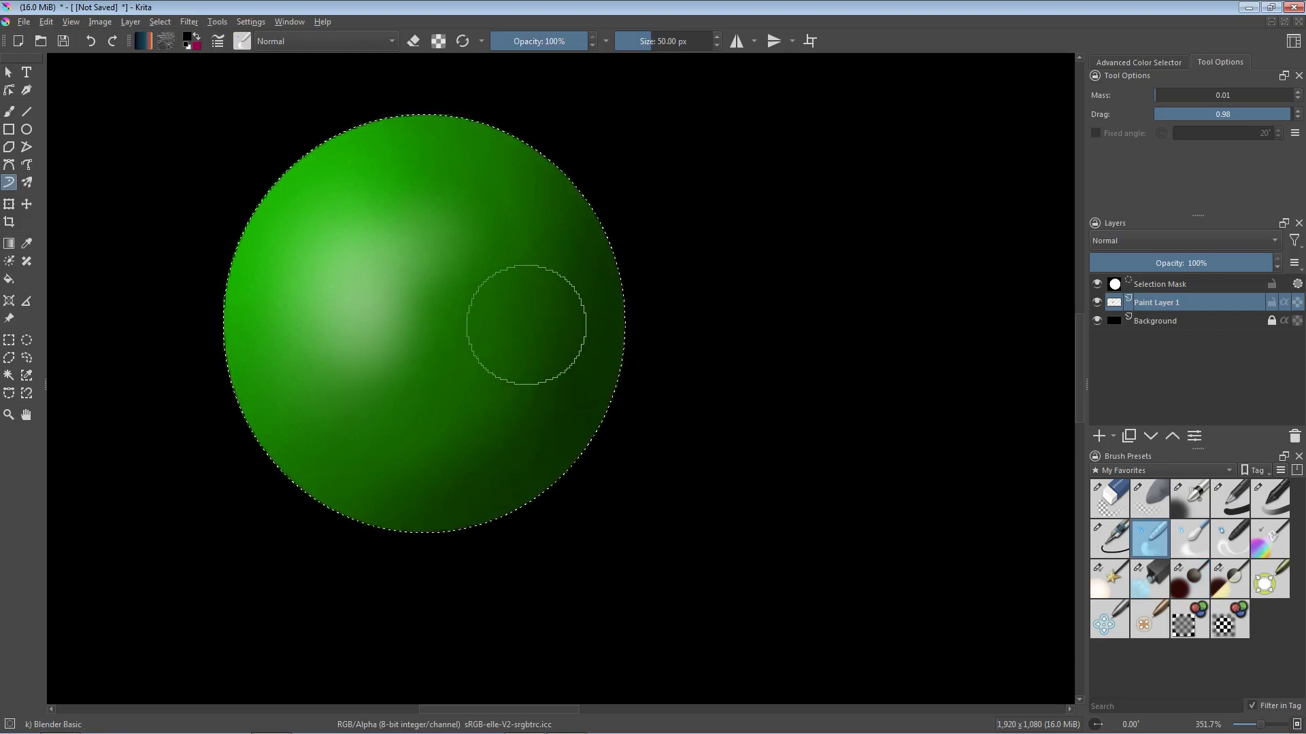
{"action": "left_click_drag", "start_coordinate": [523, 339], "coordinate": [554, 339]}
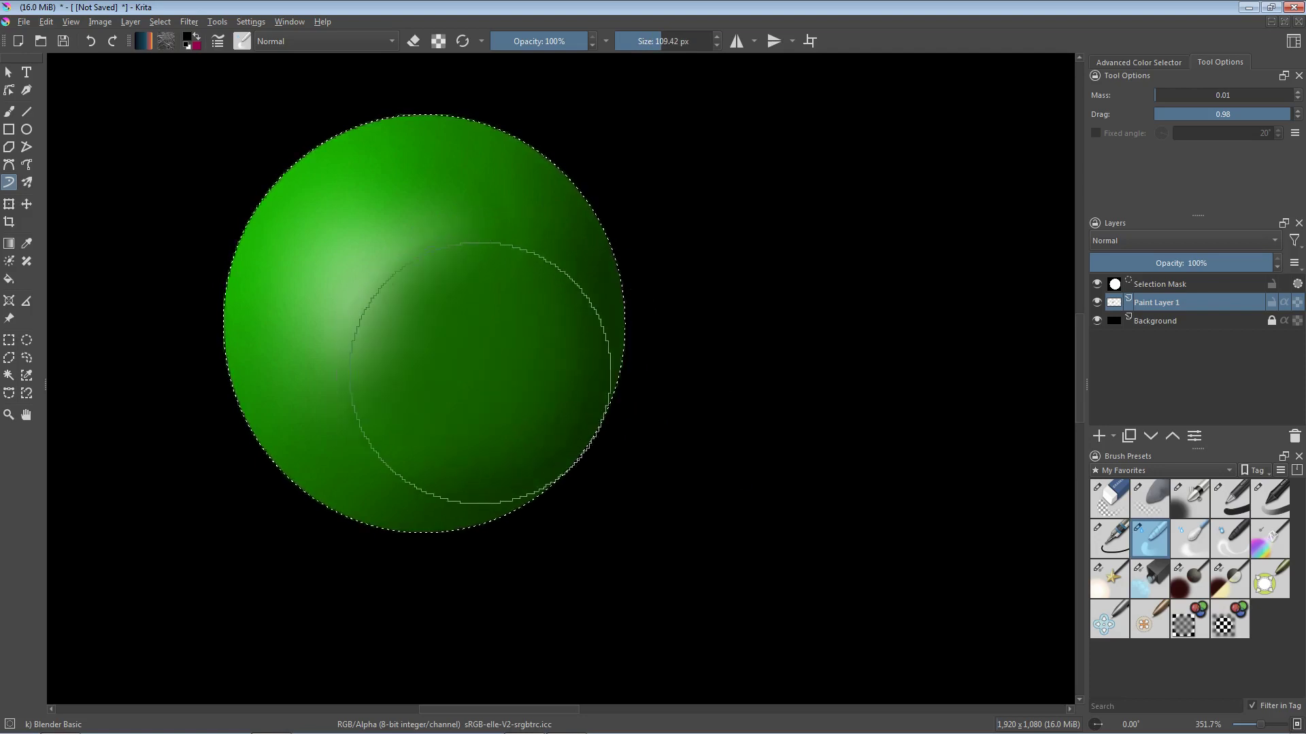
{"action": "mouse_move", "coordinate": [509, 340]}
{"action": "left_mouse_down"}
{"action": "mouse_move", "coordinate": [531, 345]}
{"action": "mouse_move", "coordinate": [536, 366]}
{"action": "left_mouse_up"}
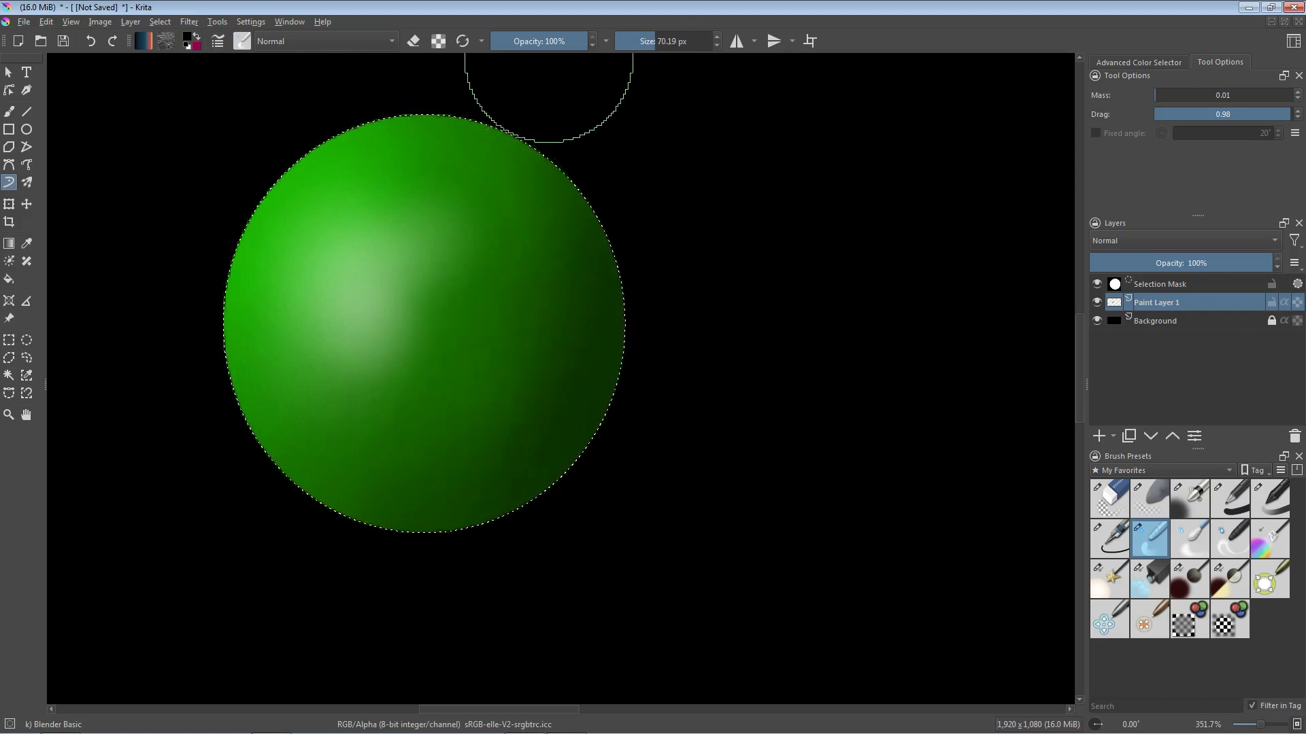
{"action": "left_click", "coordinate": [527, 40]}
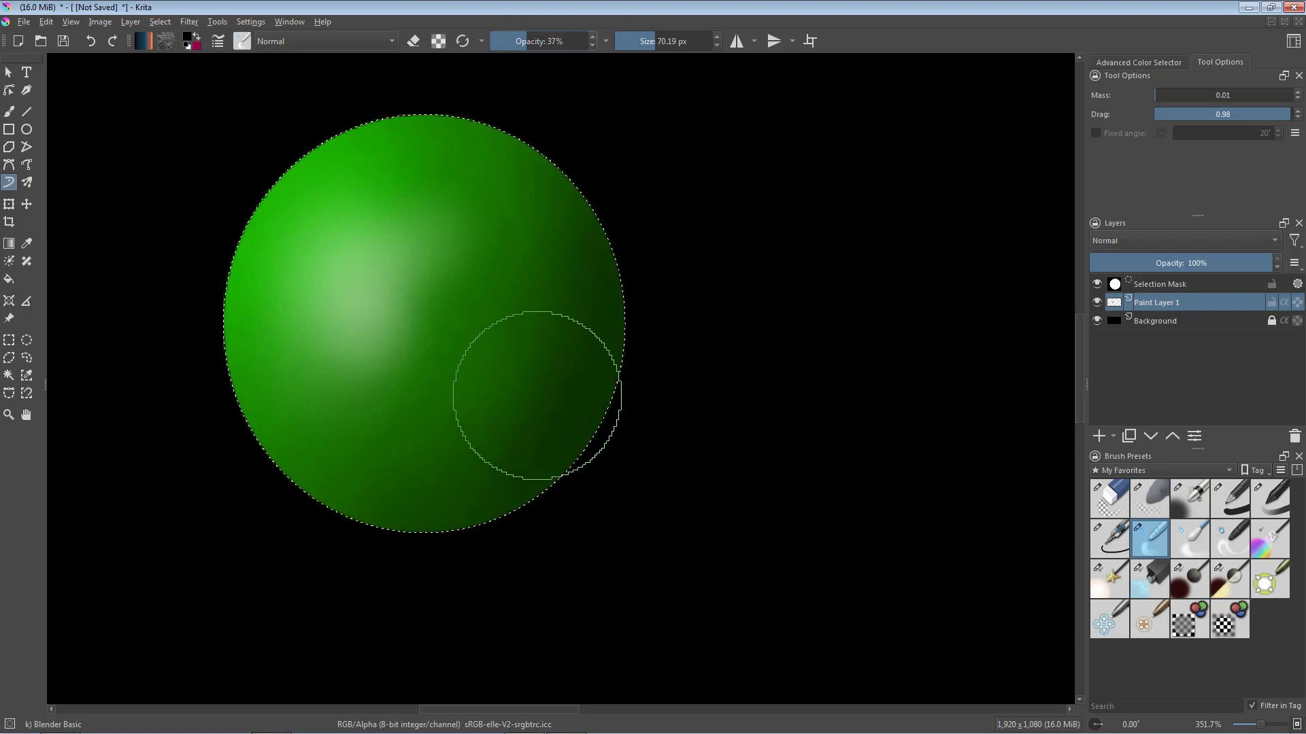
{"action": "key", "text": "bracketright"}
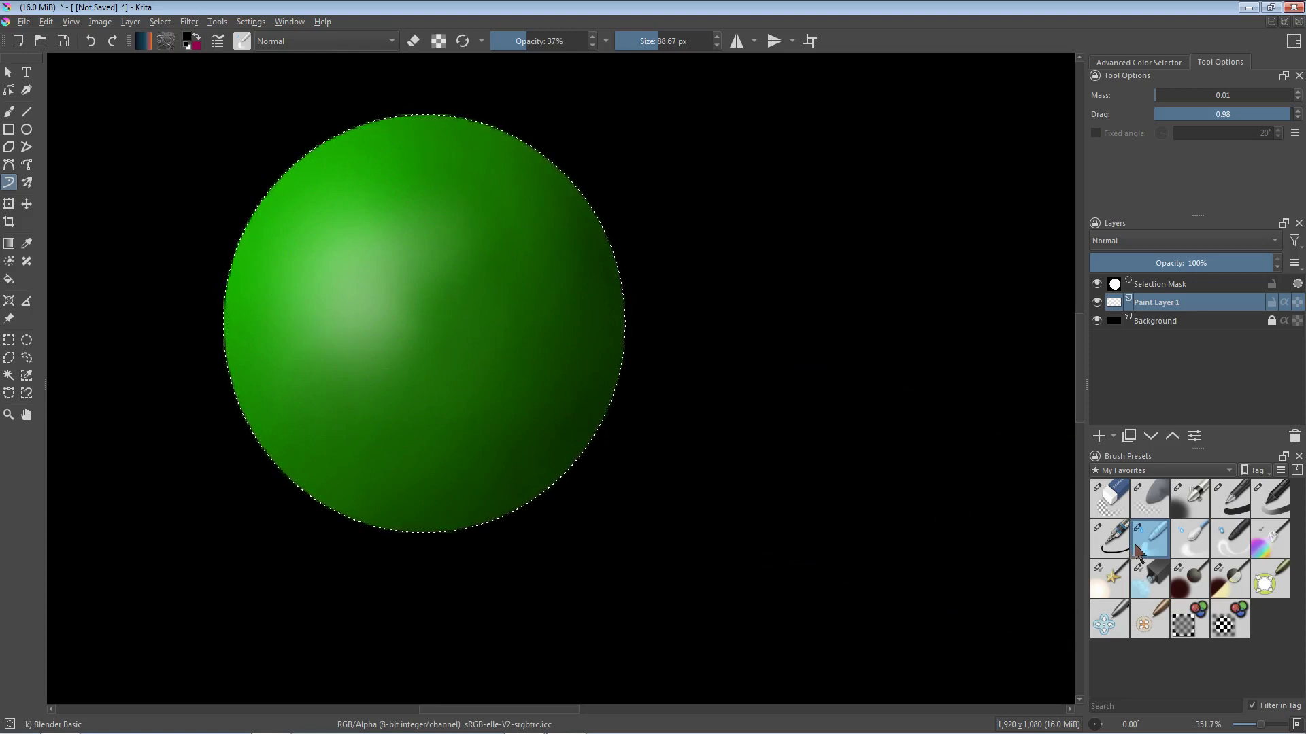
{"action": "left_click", "coordinate": [1189, 544]}
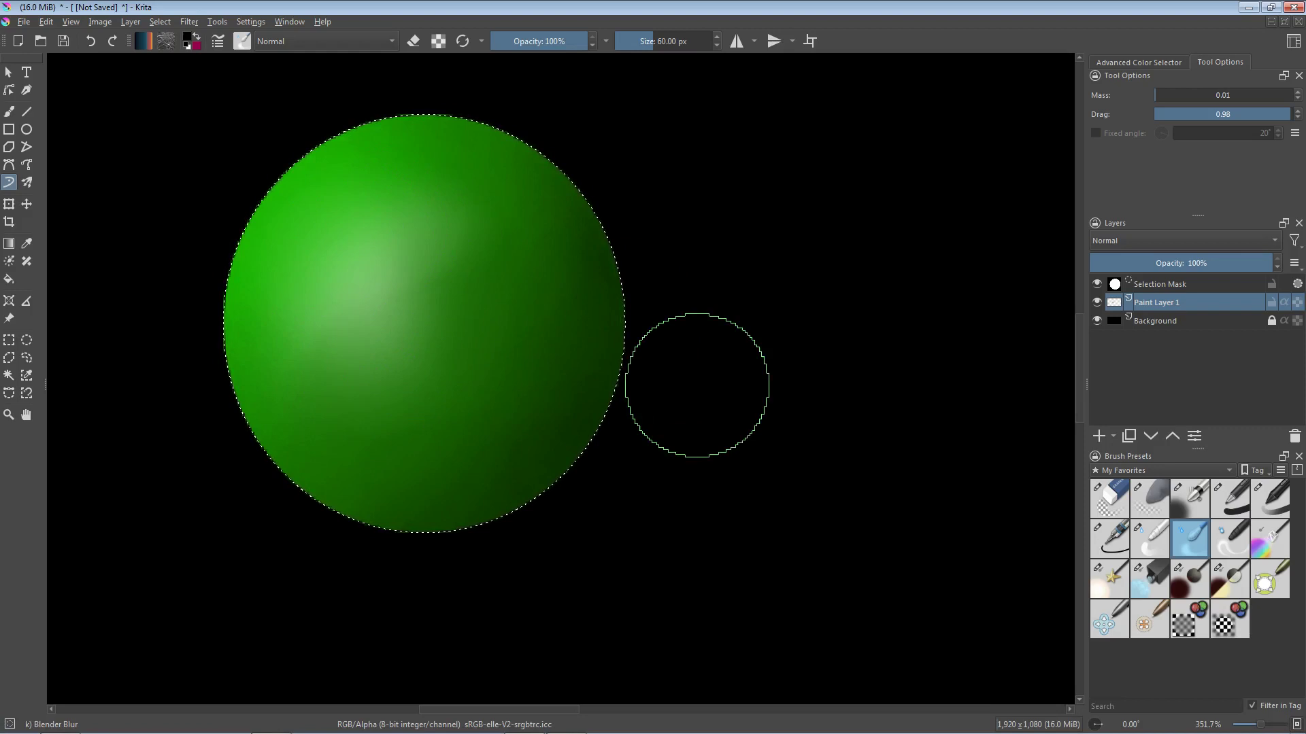
Smear the sphere's shading and upper-left edge with Blender Smear, enlarging it to 79 px, and return to the Blender Blur preset
{"action": "left_click", "coordinate": [1237, 552]}
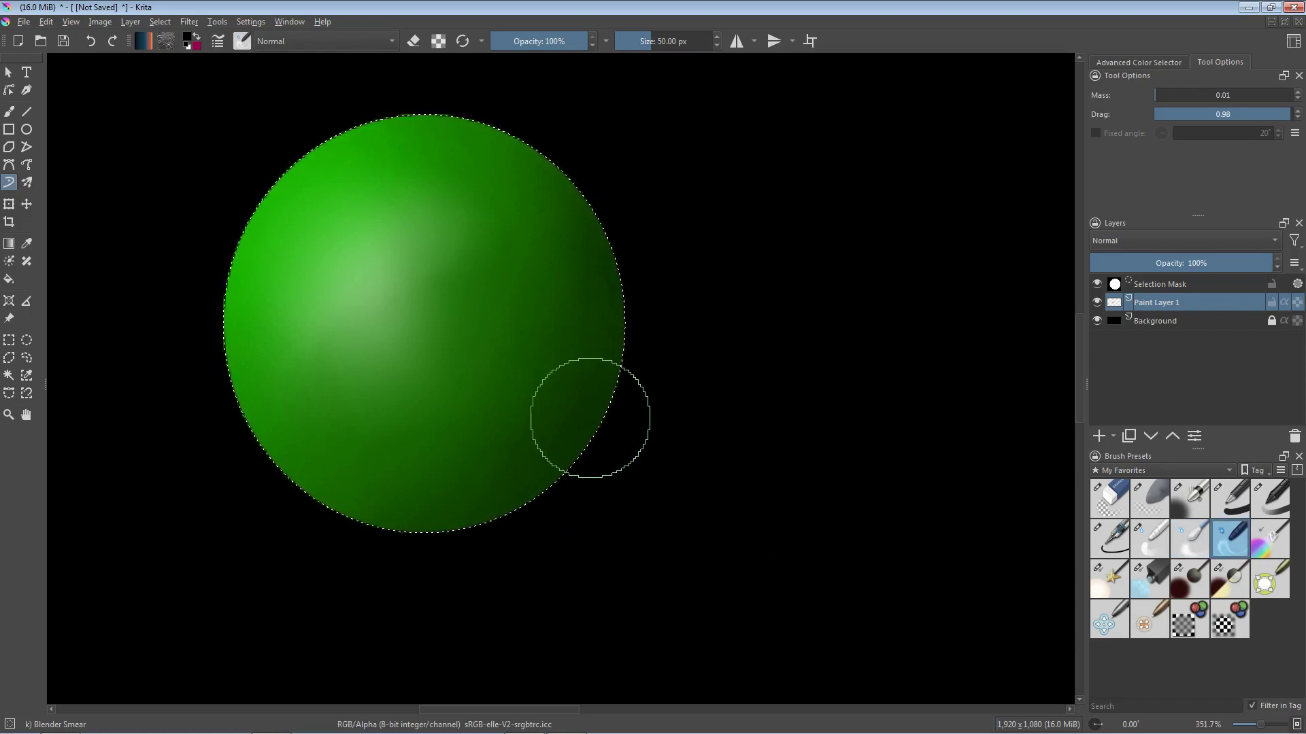
{"action": "mouse_move", "coordinate": [534, 393]}
{"action": "left_mouse_down"}
{"action": "mouse_move", "coordinate": [589, 438]}
{"action": "mouse_move", "coordinate": [626, 420]}
{"action": "mouse_move", "coordinate": [592, 353]}
{"action": "left_mouse_up"}
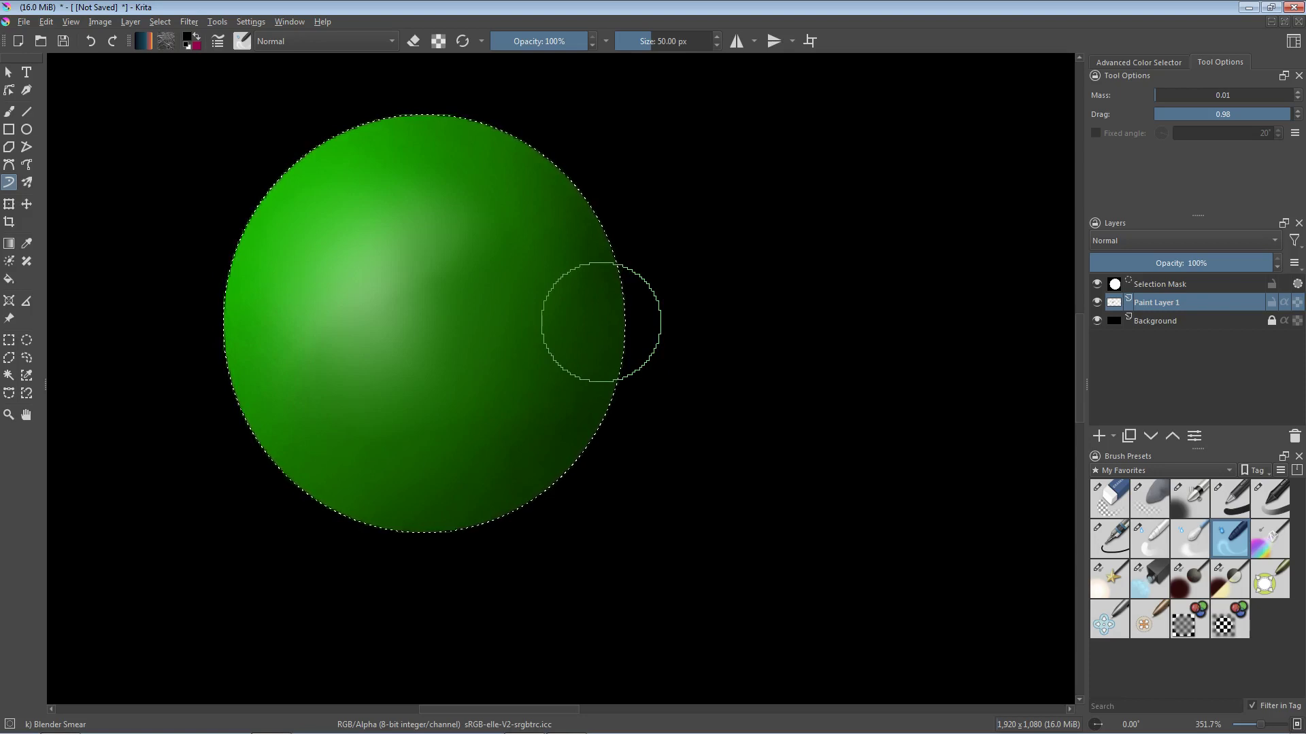
{"action": "mouse_move", "coordinate": [279, 184]}
{"action": "left_mouse_down"}
{"action": "mouse_move", "coordinate": [271, 160]}
{"action": "mouse_move", "coordinate": [242, 146]}
{"action": "mouse_move", "coordinate": [272, 166]}
{"action": "mouse_move", "coordinate": [405, 178]}
{"action": "left_mouse_up"}
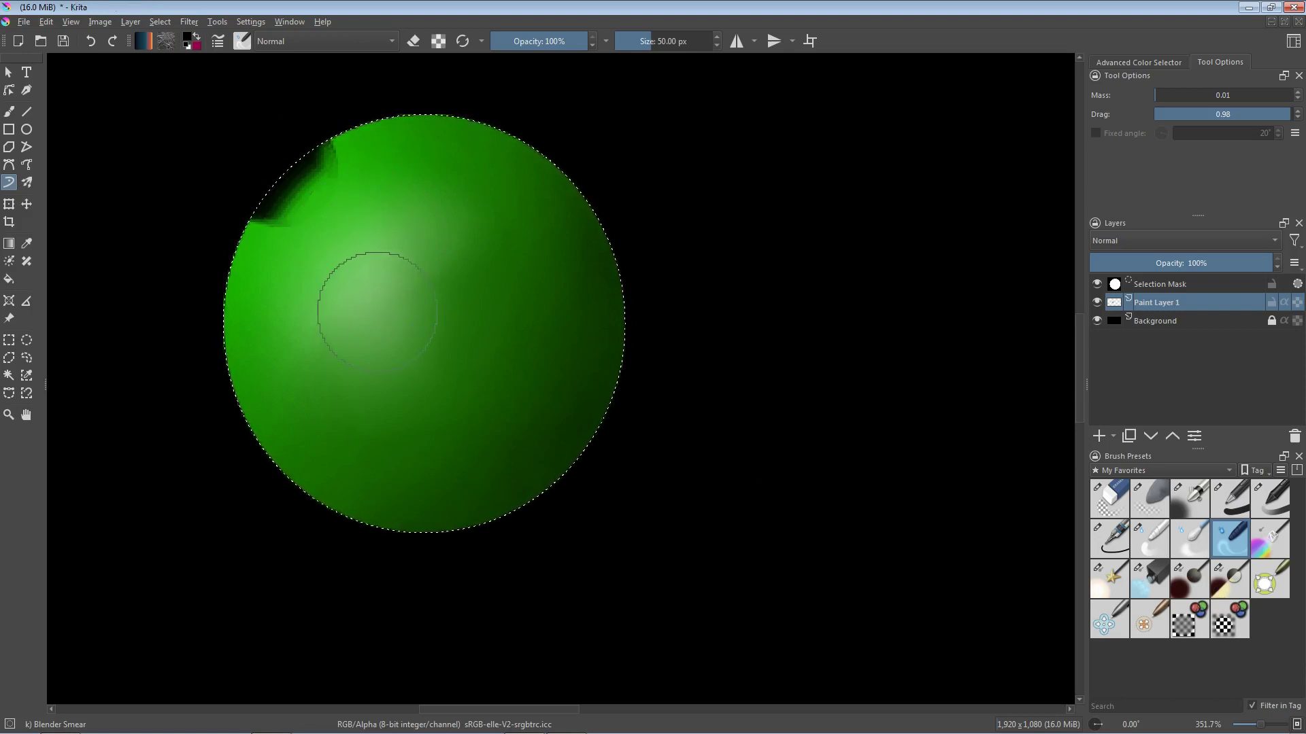
{"action": "left_click_drag", "start_coordinate": [377, 272], "coordinate": [377, 272], "text": "shift"}
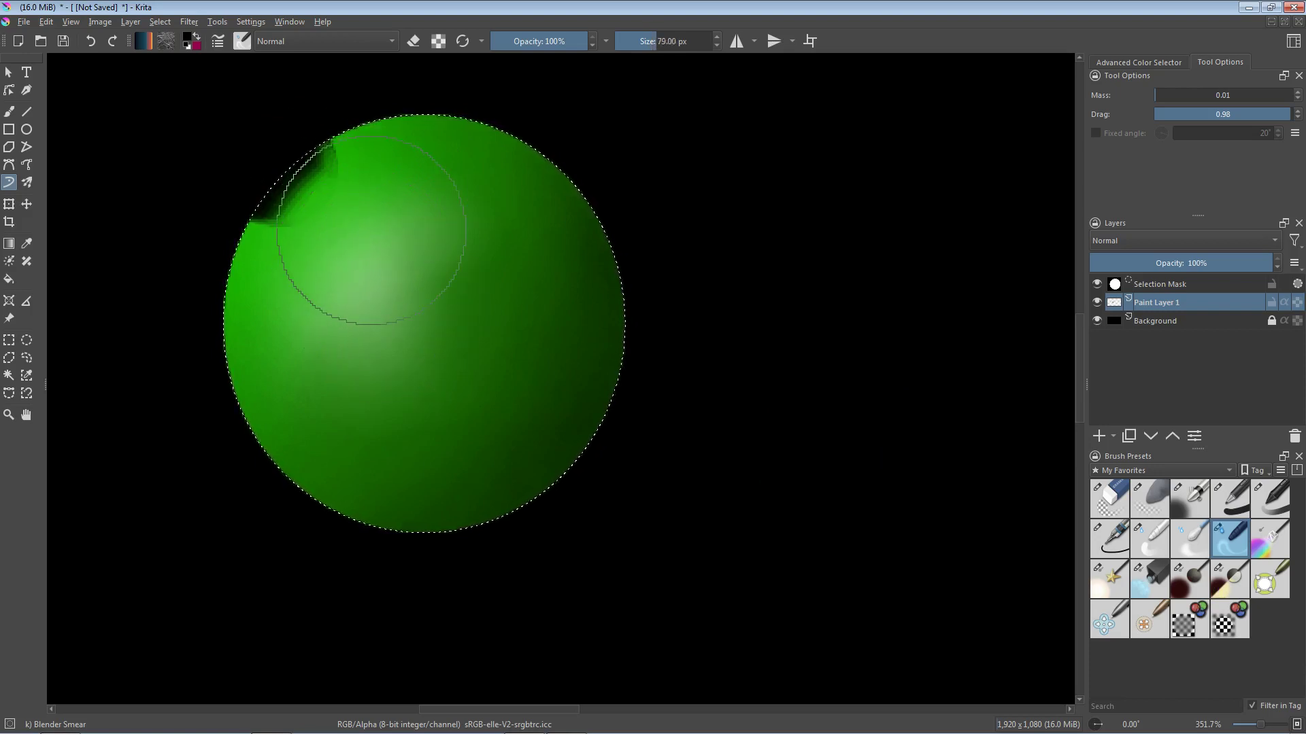
{"action": "mouse_move", "coordinate": [359, 225]}
{"action": "left_mouse_down"}
{"action": "mouse_move", "coordinate": [309, 193]}
{"action": "mouse_move", "coordinate": [318, 175]}
{"action": "mouse_move", "coordinate": [271, 130]}
{"action": "mouse_move", "coordinate": [237, 136]}
{"action": "mouse_move", "coordinate": [239, 107]}
{"action": "mouse_move", "coordinate": [242, 159]}
{"action": "mouse_move", "coordinate": [262, 92]}
{"action": "mouse_move", "coordinate": [209, 170]}
{"action": "mouse_move", "coordinate": [177, 136]}
{"action": "mouse_move", "coordinate": [222, 189]}
{"action": "mouse_move", "coordinate": [178, 165]}
{"action": "left_mouse_up"}
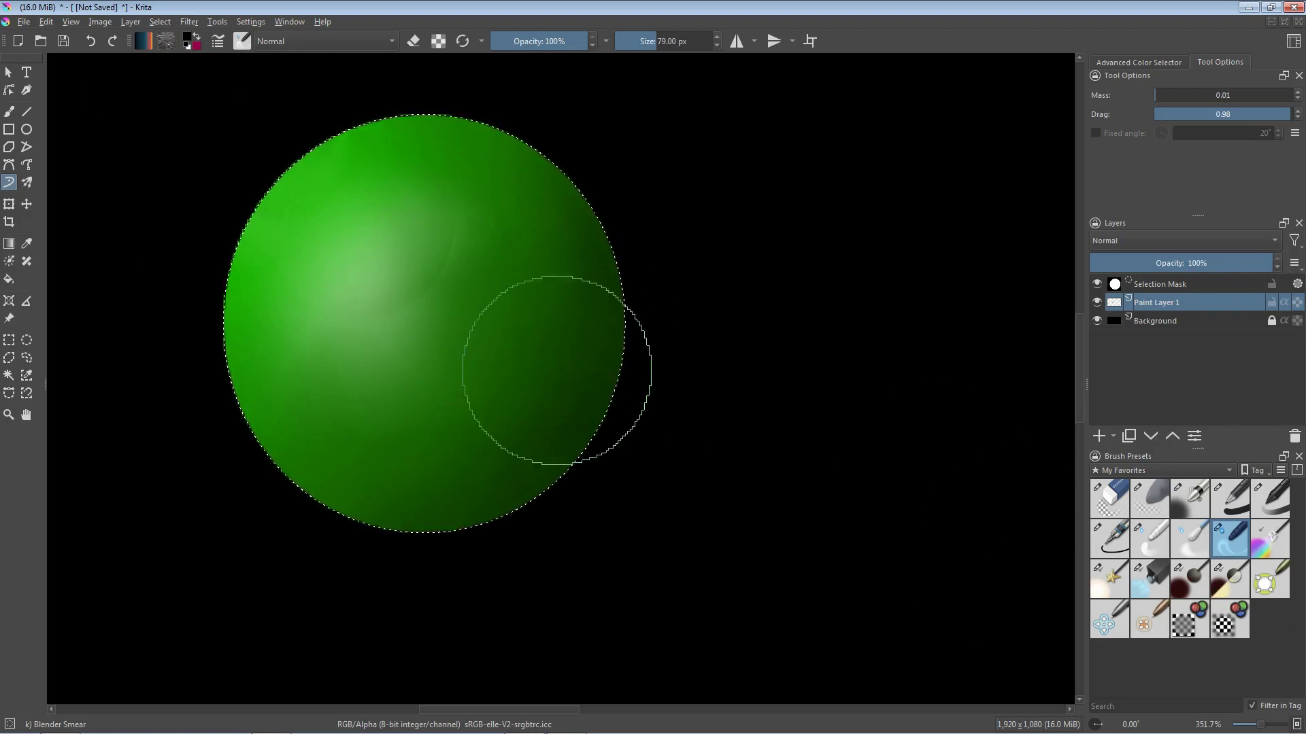
{"action": "left_click", "coordinate": [1192, 541]}
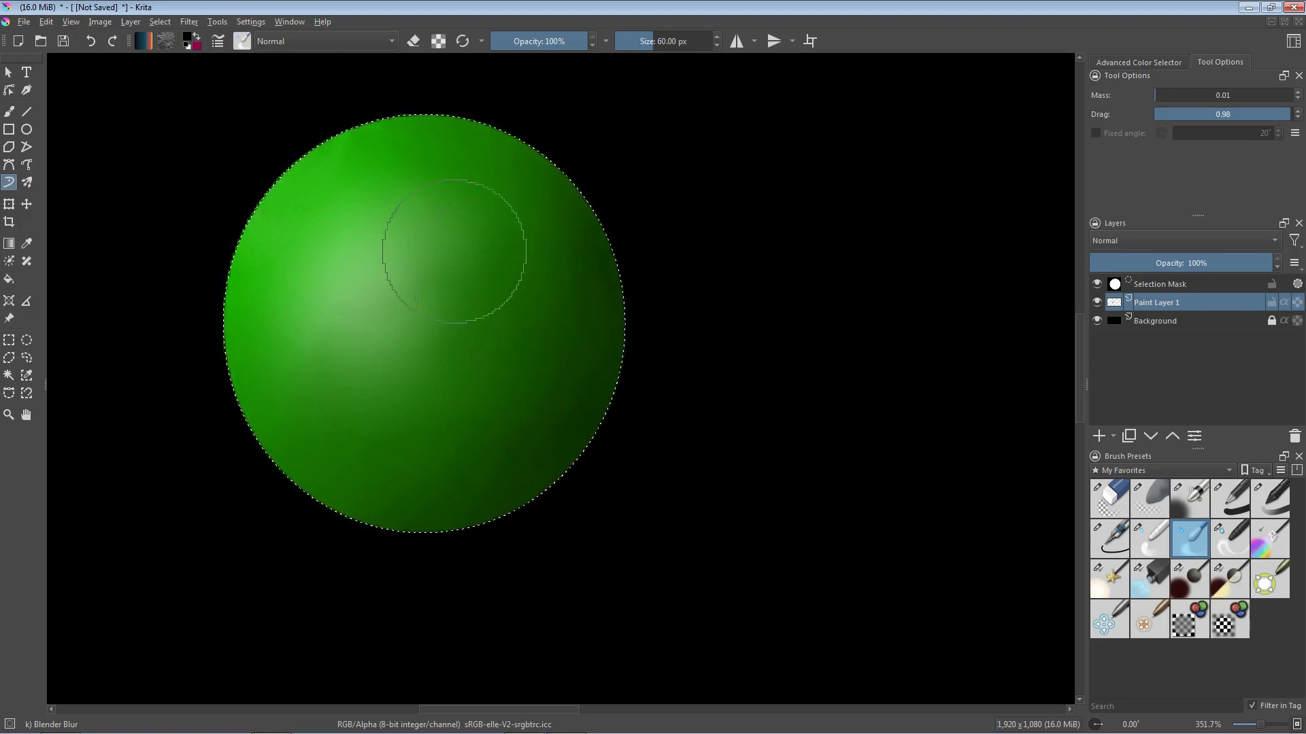
Look through the color depth options in the new document settings and leave without creating a document
{"action": "left_click", "coordinate": [21, 26]}
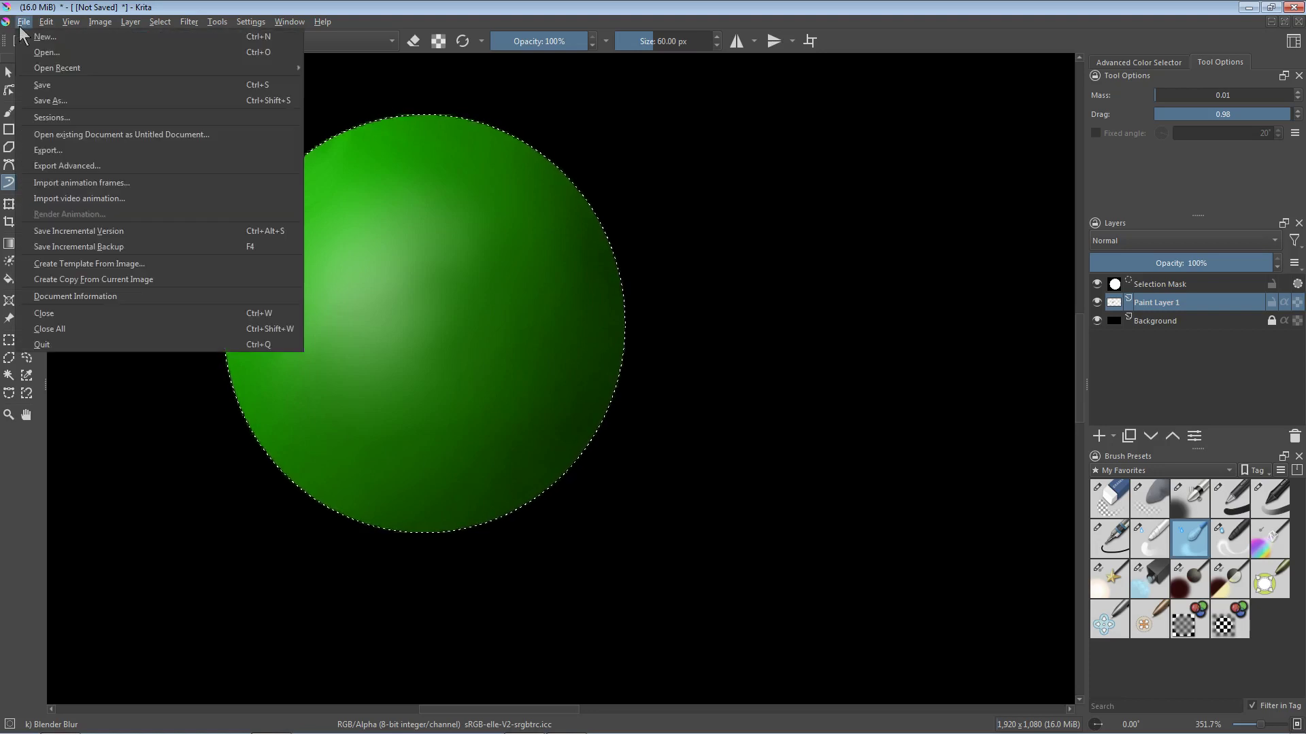
{"action": "left_click", "coordinate": [54, 42]}
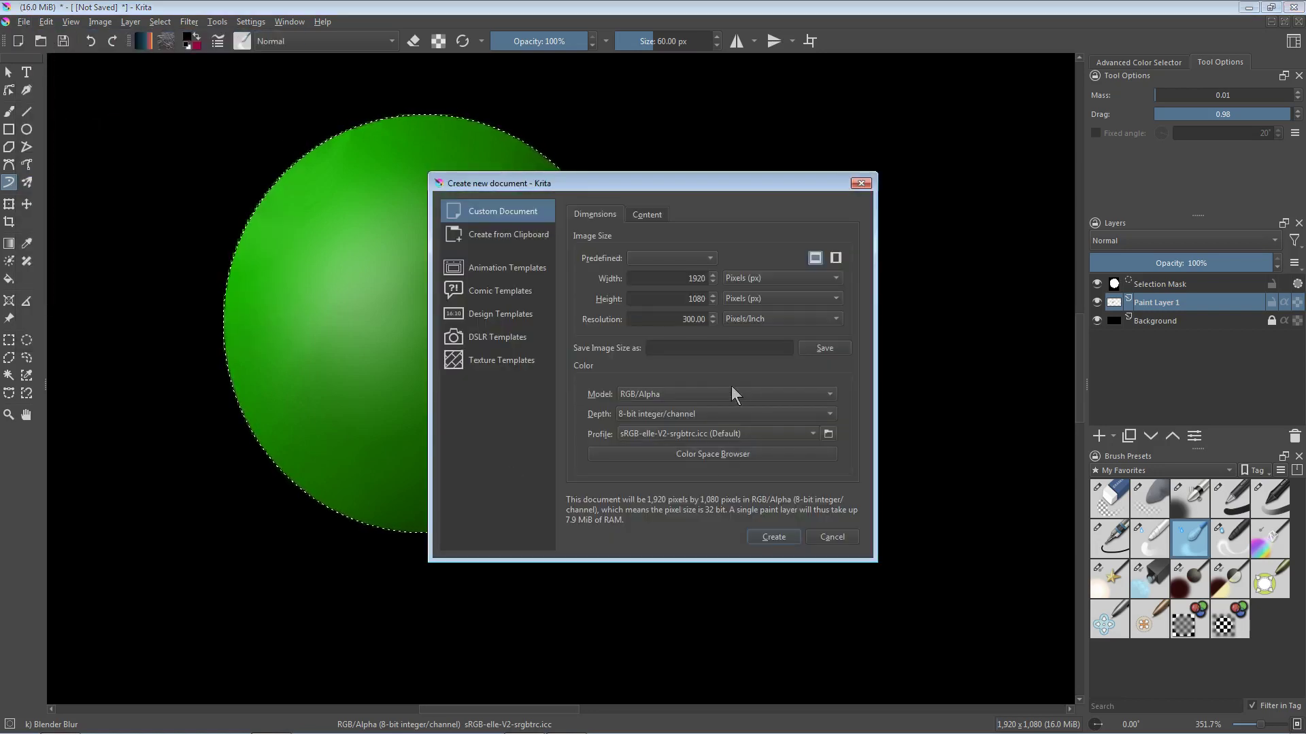
{"action": "left_click", "coordinate": [631, 416]}
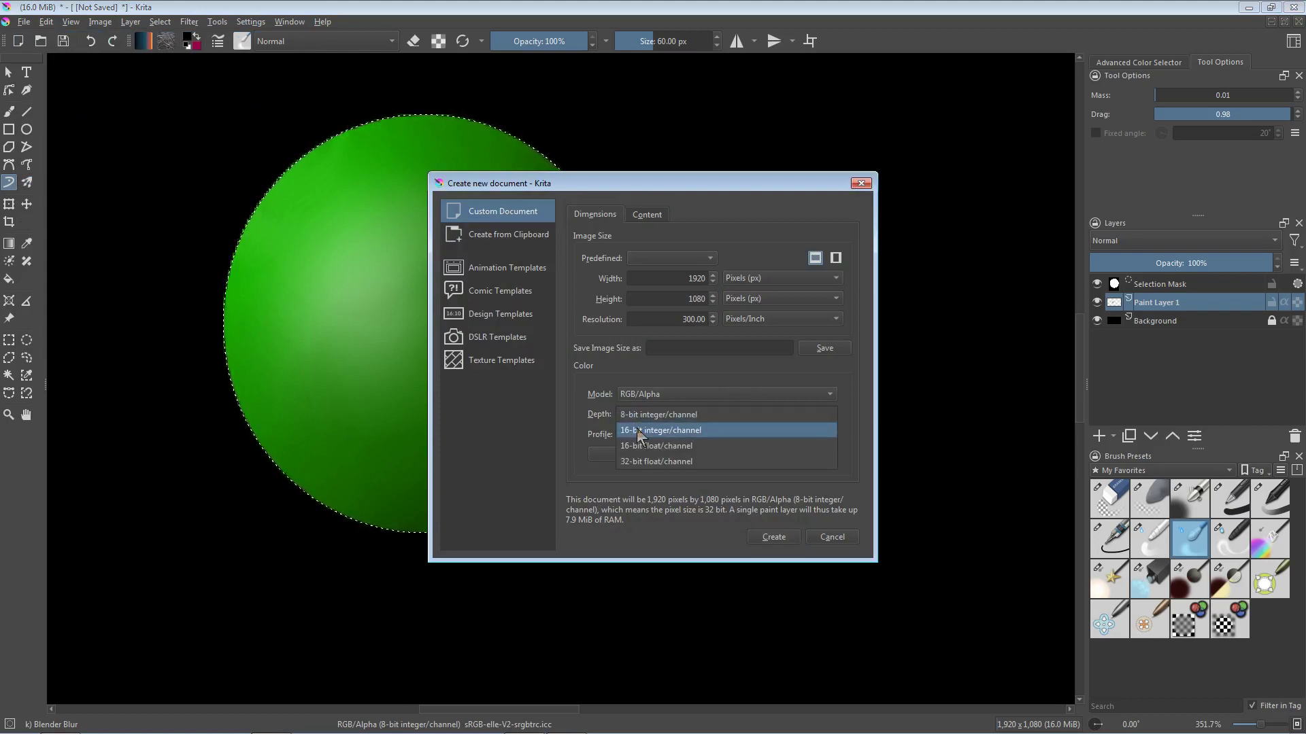
{"action": "left_click", "coordinate": [629, 190]}
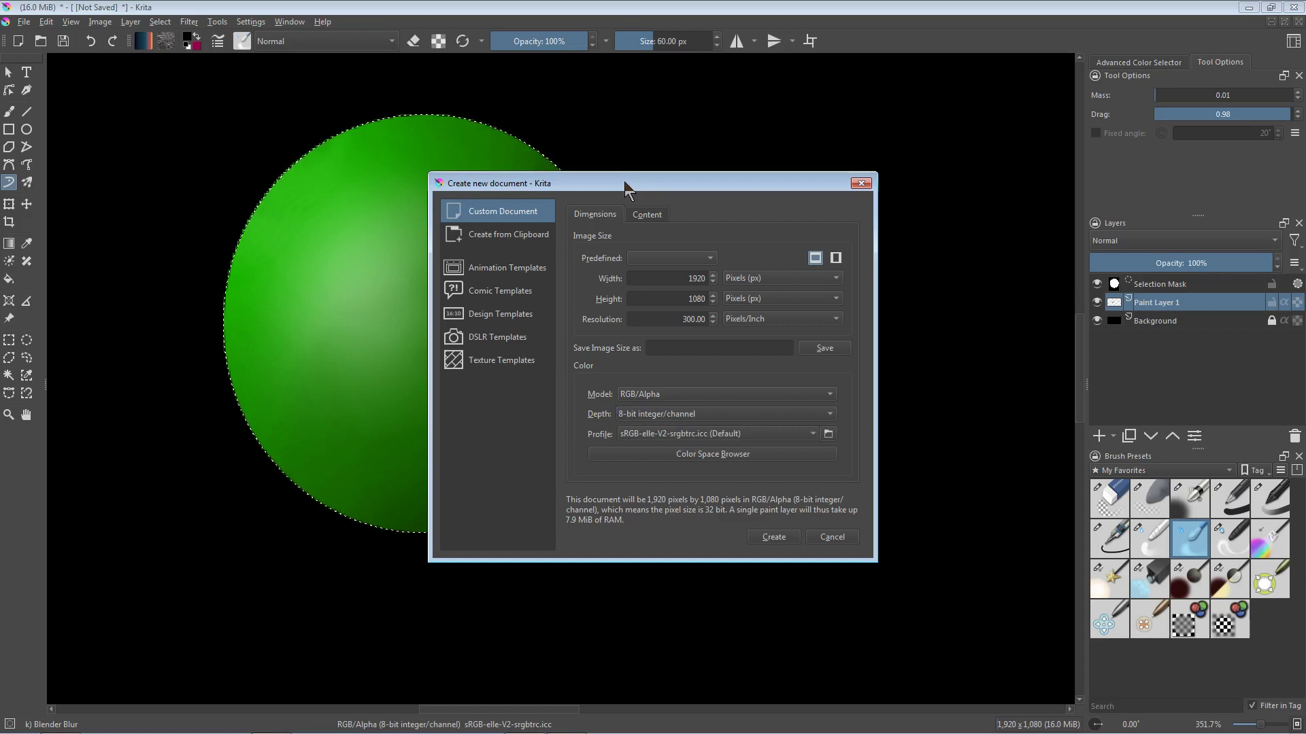
{"action": "left_click", "coordinate": [833, 537]}
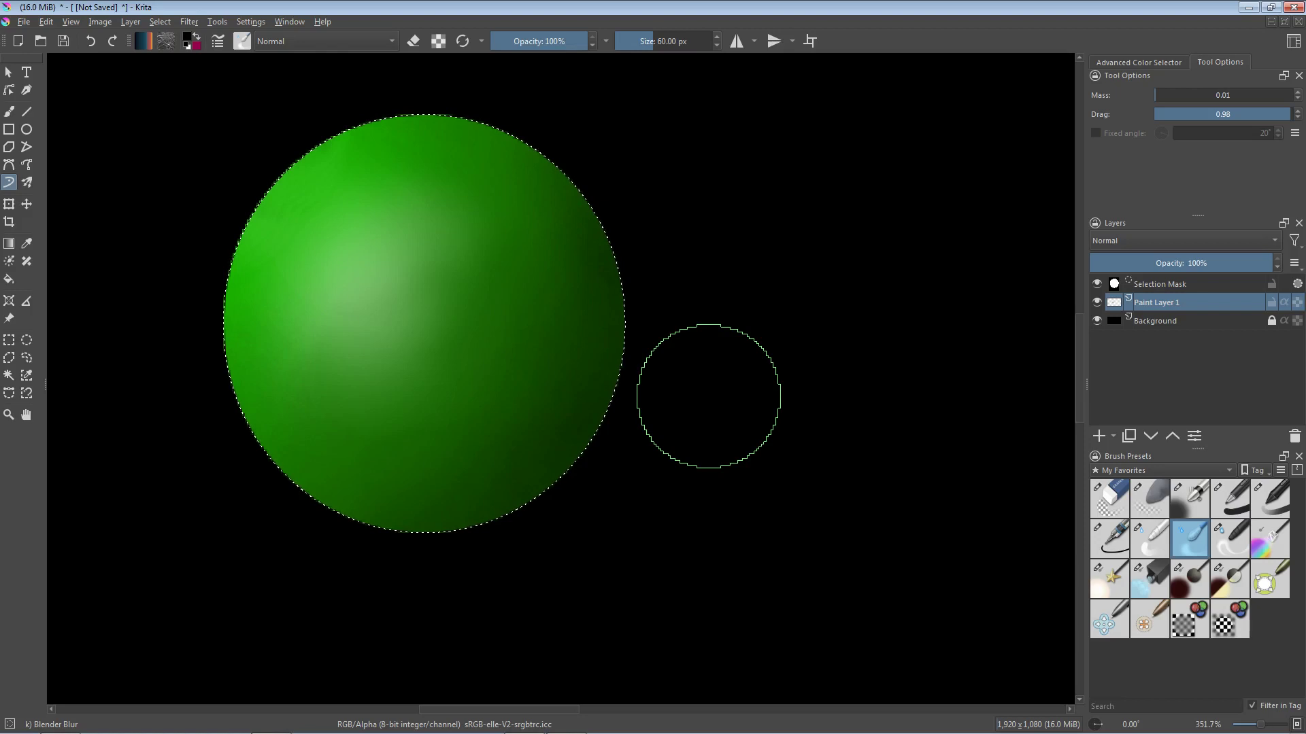
Choose the Adjust Color preset, reset the canvas rotation to 0° and reduce the brush size to 321.88 px
{"action": "left_click", "coordinate": [1282, 551]}
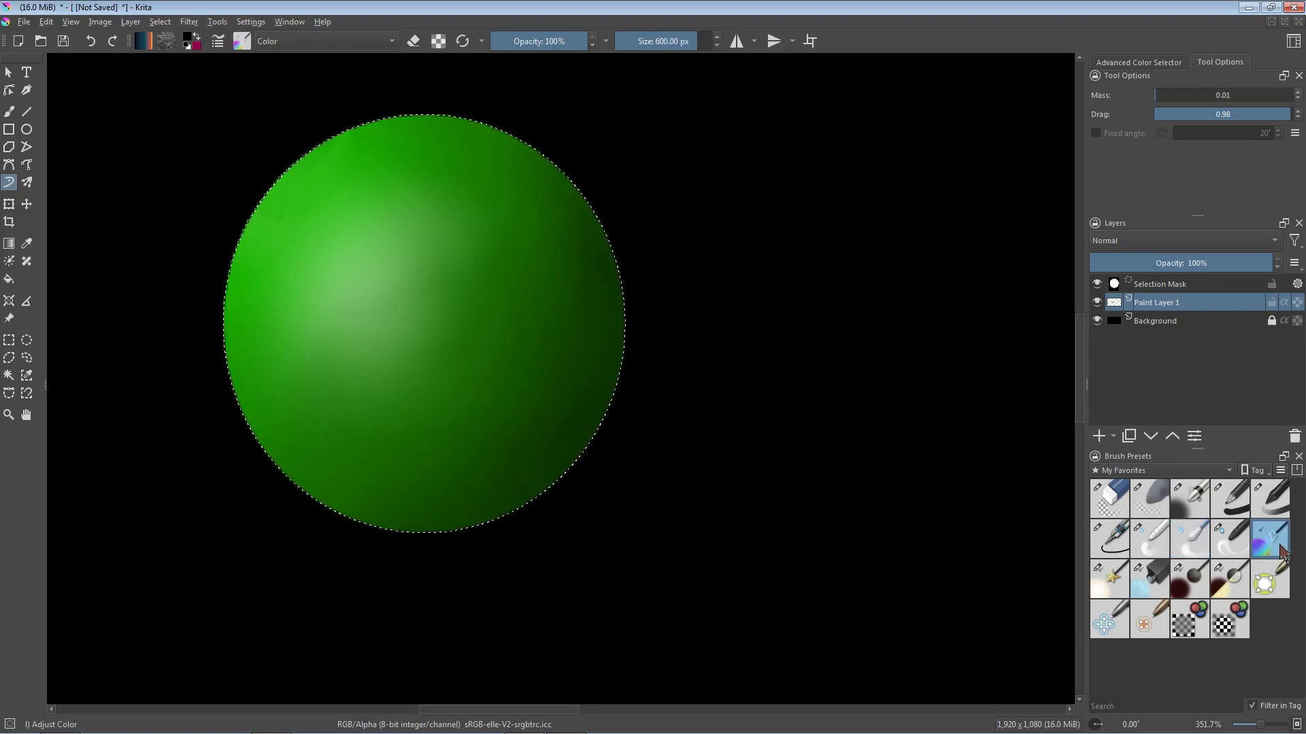
{"action": "left_click_drag", "start_coordinate": [680, 329], "coordinate": [540, 369]}
{"action": "mouse_move", "coordinate": [670, 370]}
{"action": "left_mouse_down"}
{"action": "mouse_move", "coordinate": [438, 422]}
{"action": "mouse_move", "coordinate": [408, 381]}
{"action": "left_mouse_up"}
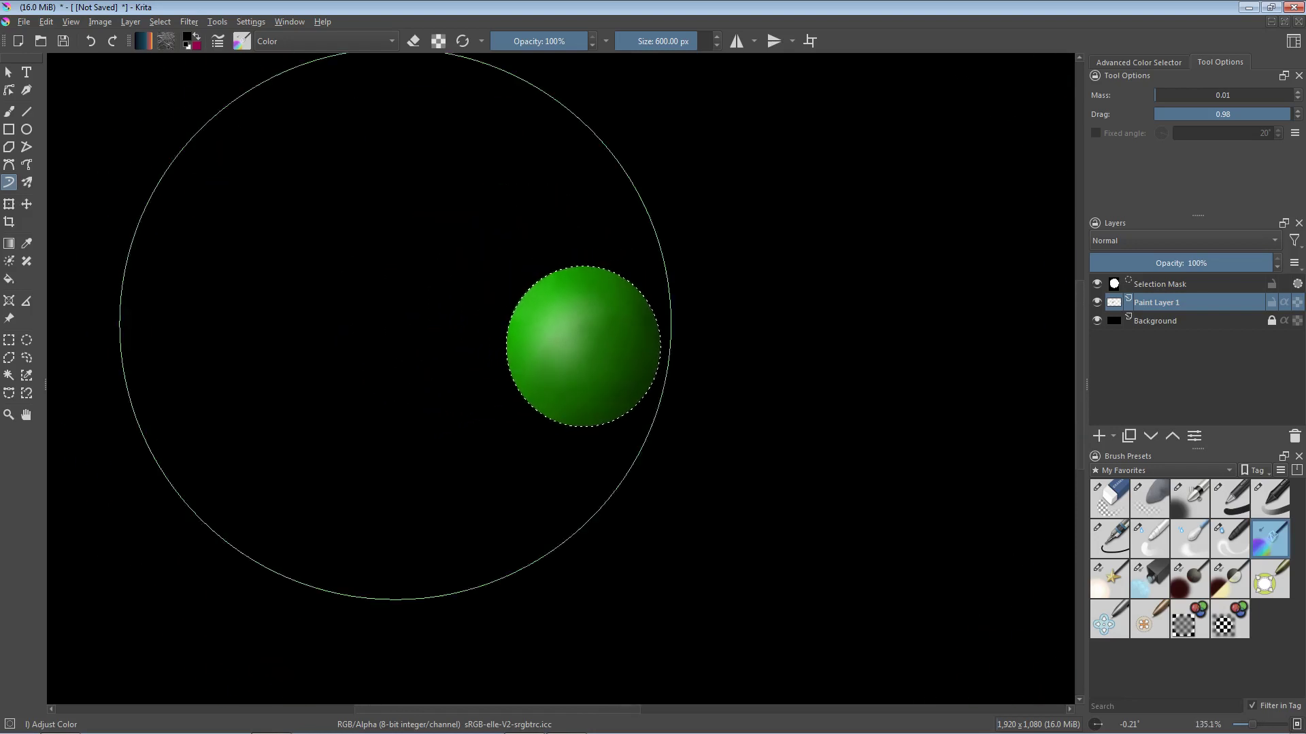
{"action": "key", "text": "2"}
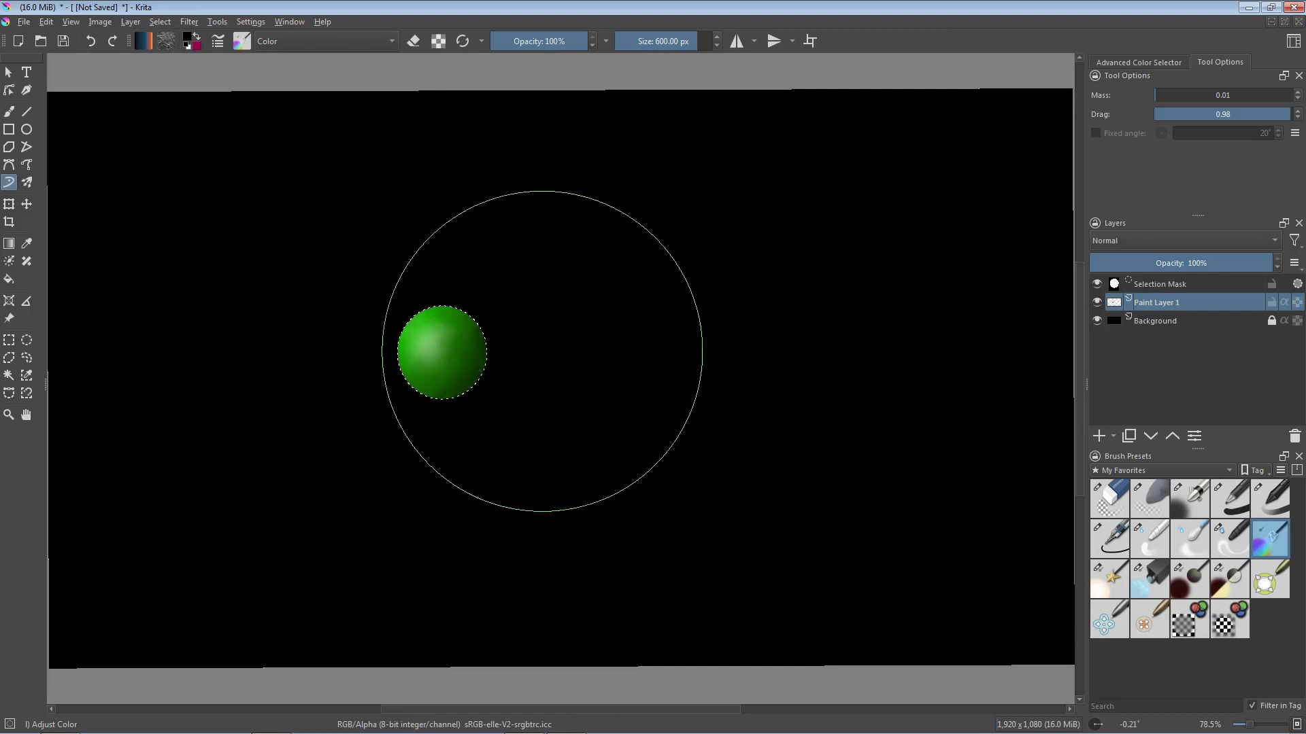
{"action": "left_click_drag", "start_coordinate": [594, 379], "coordinate": [536, 382]}
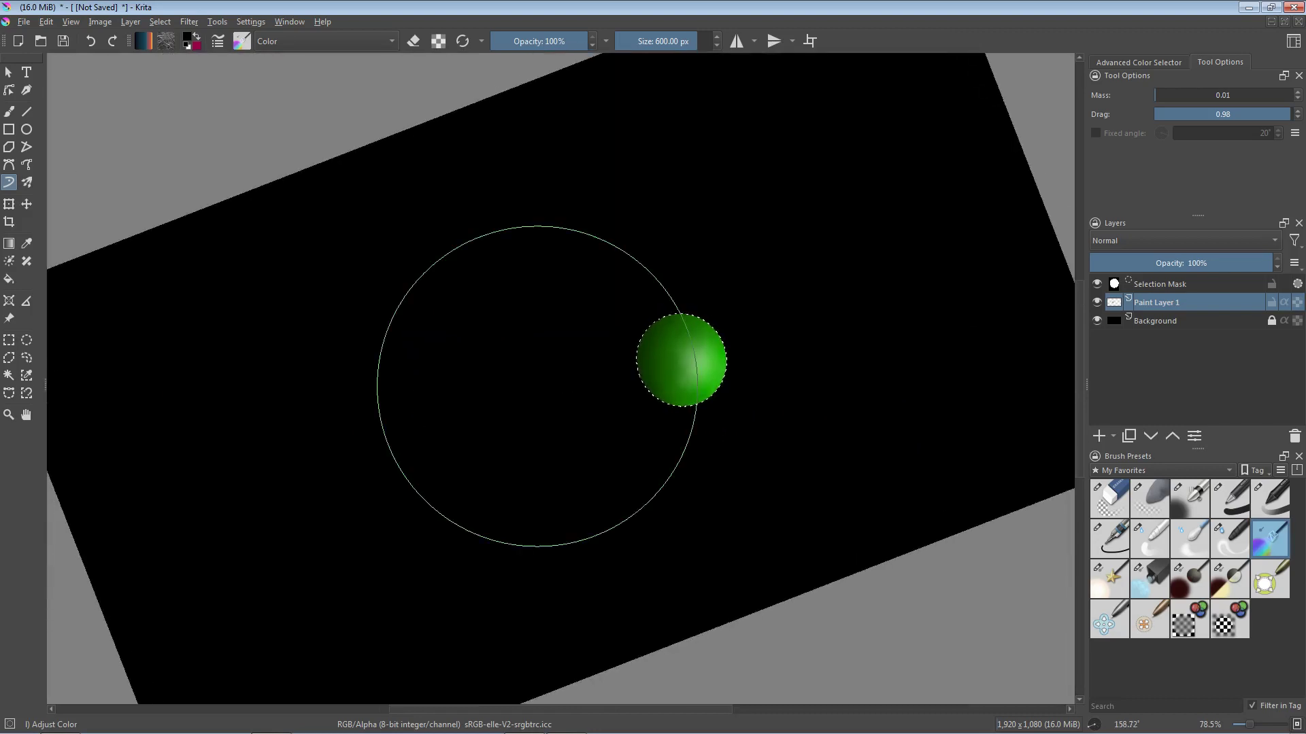
{"action": "key", "text": "5"}
{"action": "left_click_drag", "start_coordinate": [688, 397], "coordinate": [653, 396]}
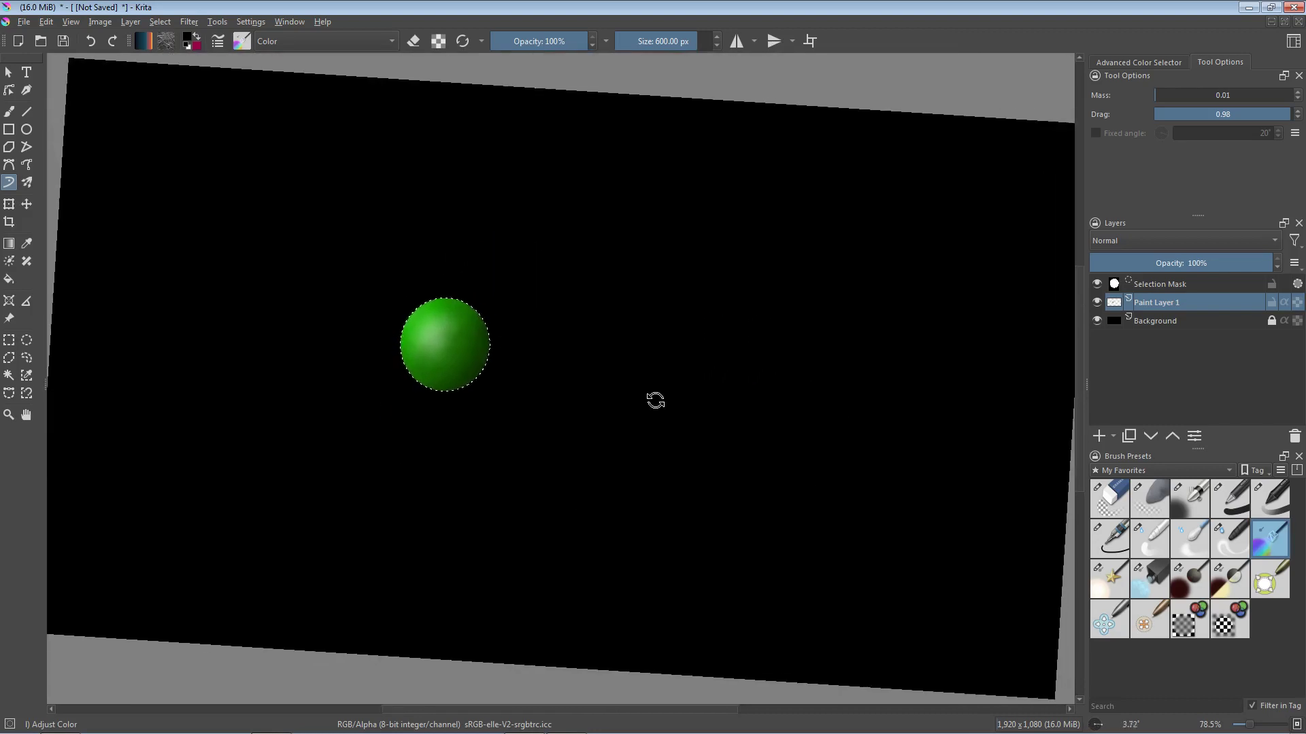
{"action": "key", "text": "5"}
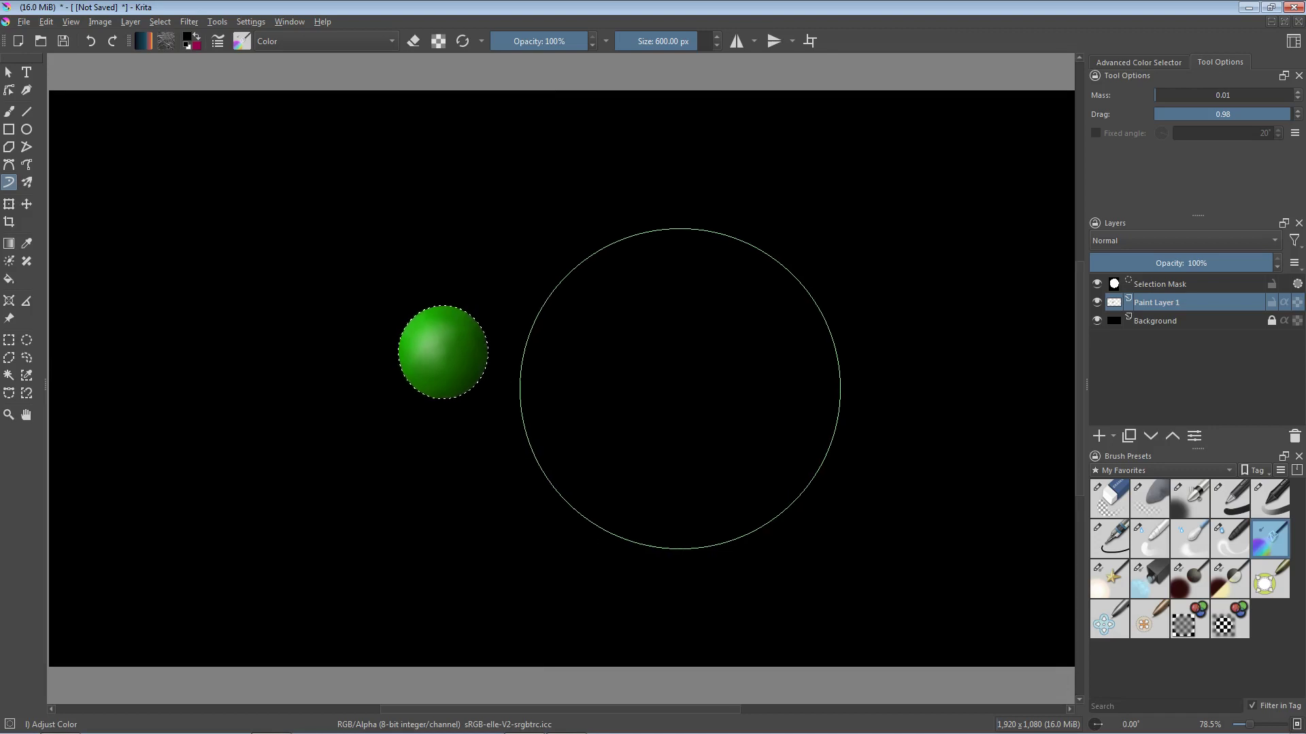
{"action": "mouse_move", "coordinate": [680, 389]}
{"action": "left_mouse_down"}
{"action": "mouse_move", "coordinate": [592, 389]}
{"action": "mouse_move", "coordinate": [621, 389]}
{"action": "left_mouse_up"}
Pick a blue hue while keeping the brush color black, and stroke Adjust Color over the green sphere to desaturate it
{"action": "right_click", "coordinate": [535, 336]}
{"action": "left_click", "coordinate": [575, 356]}
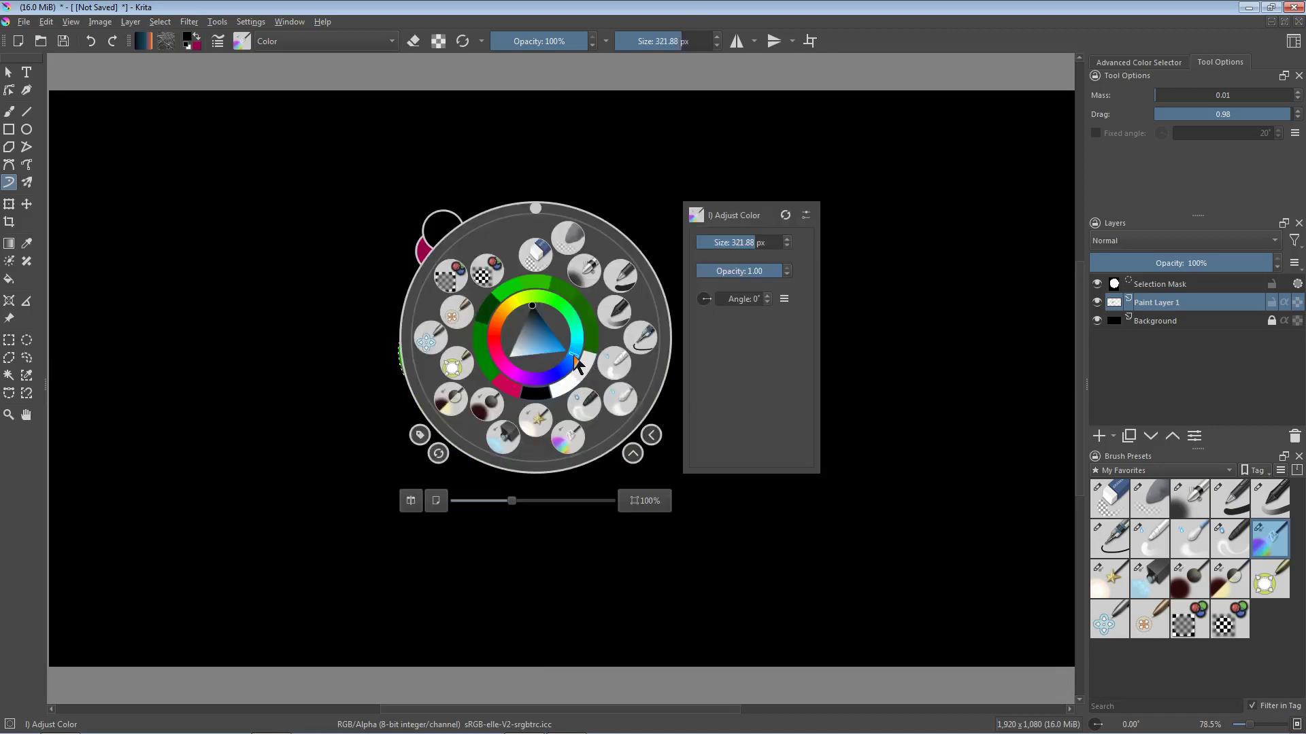
{"action": "left_click", "coordinate": [292, 302]}
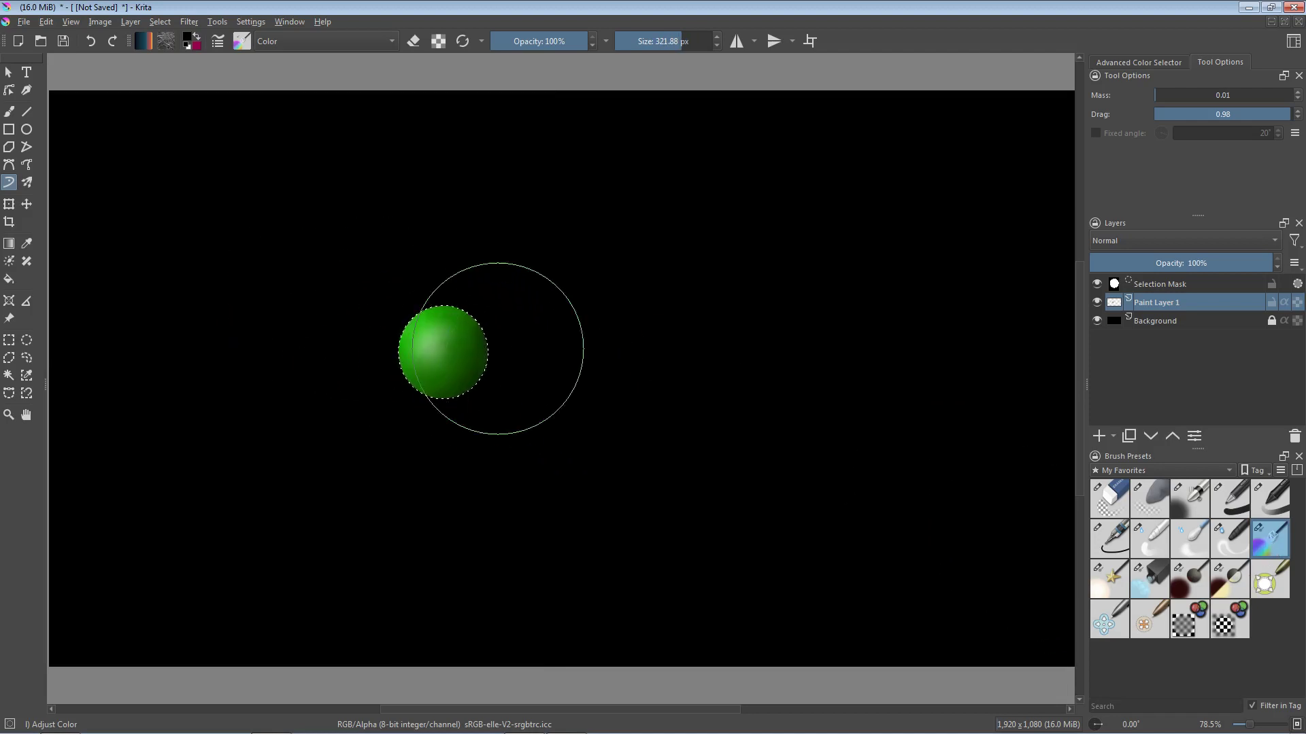
{"action": "mouse_move", "coordinate": [492, 359]}
{"action": "left_mouse_down"}
{"action": "mouse_move", "coordinate": [440, 356]}
{"action": "mouse_move", "coordinate": [438, 306]}
{"action": "mouse_move", "coordinate": [482, 326]}
{"action": "mouse_move", "coordinate": [520, 399]}
{"action": "mouse_move", "coordinate": [493, 405]}
{"action": "mouse_move", "coordinate": [520, 354]}
{"action": "mouse_move", "coordinate": [439, 319]}
{"action": "mouse_move", "coordinate": [409, 369]}
{"action": "mouse_move", "coordinate": [450, 349]}
{"action": "mouse_move", "coordinate": [426, 333]}
{"action": "mouse_move", "coordinate": [464, 311]}
{"action": "mouse_move", "coordinate": [443, 396]}
{"action": "mouse_move", "coordinate": [463, 394]}
{"action": "mouse_move", "coordinate": [493, 335]}
{"action": "left_mouse_up"}
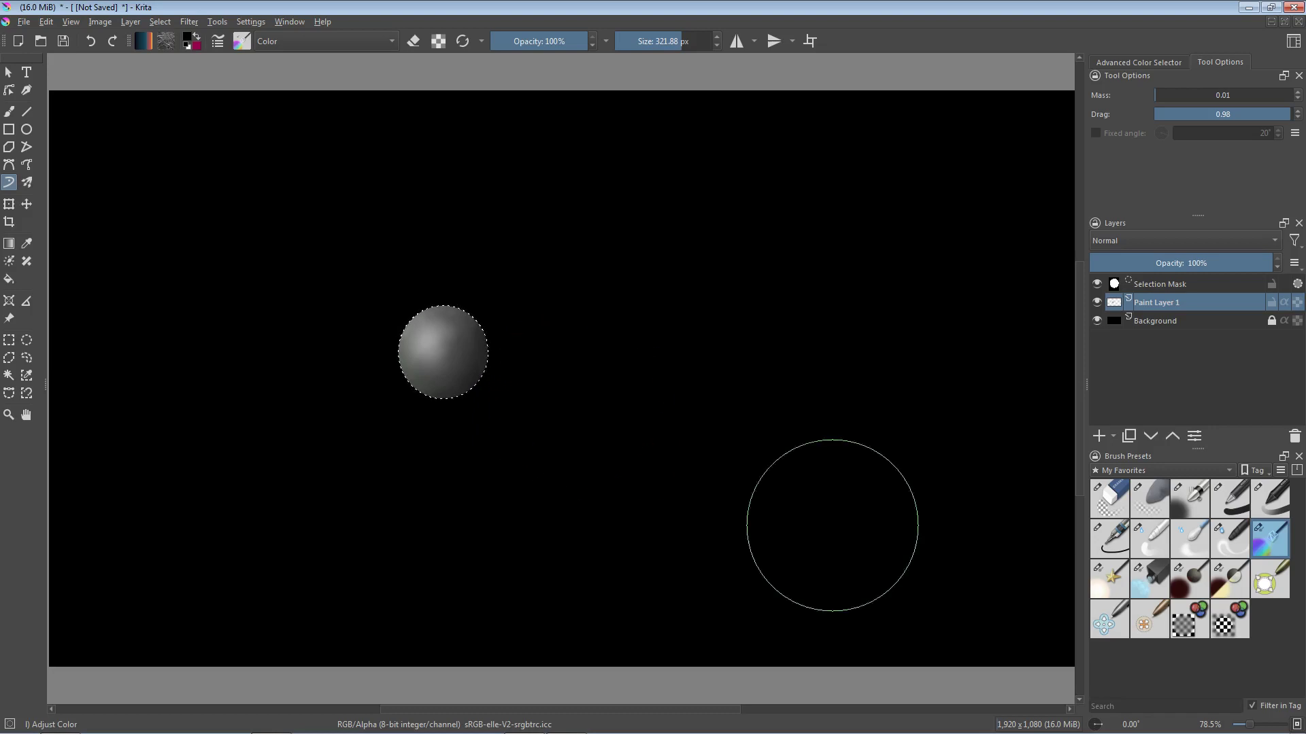
Choose the Filter Blur preset and draw a circular selection about 324 × 325 px to the right of the gray sphere
{"action": "left_click", "coordinate": [1228, 631]}
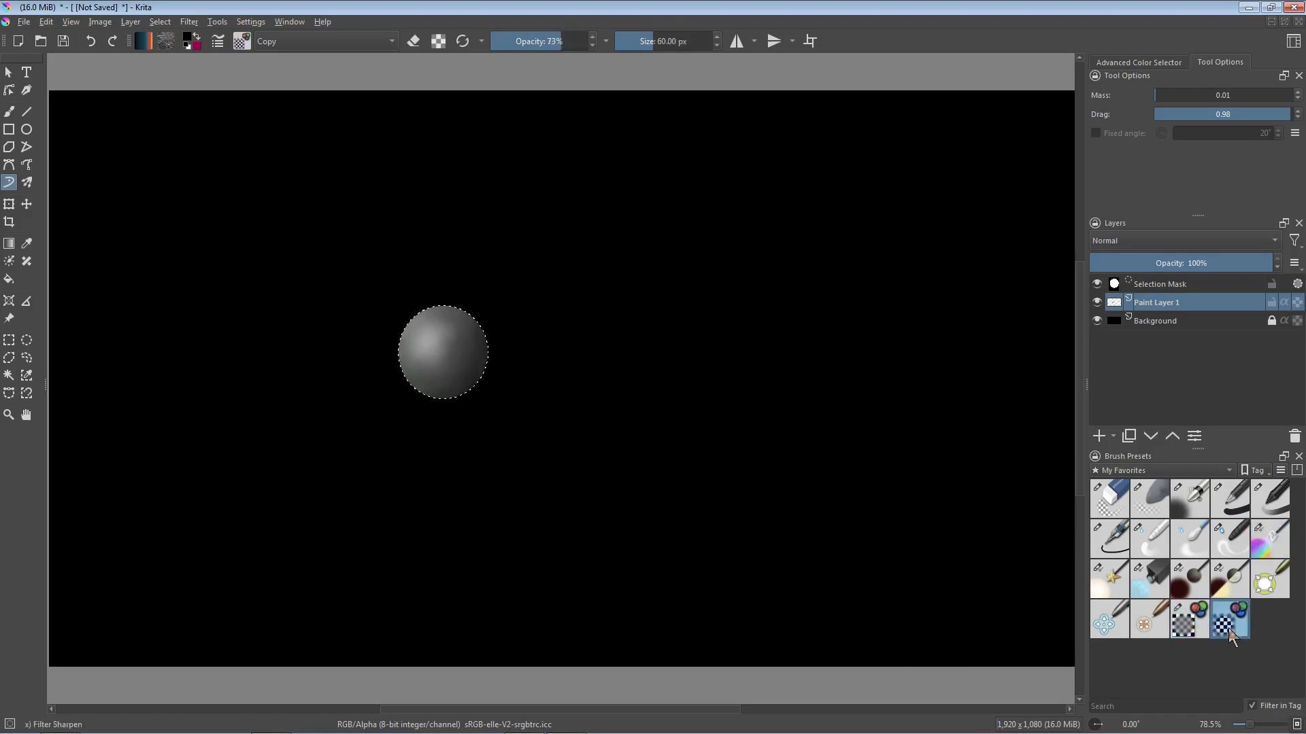
{"action": "left_click", "coordinate": [1189, 629]}
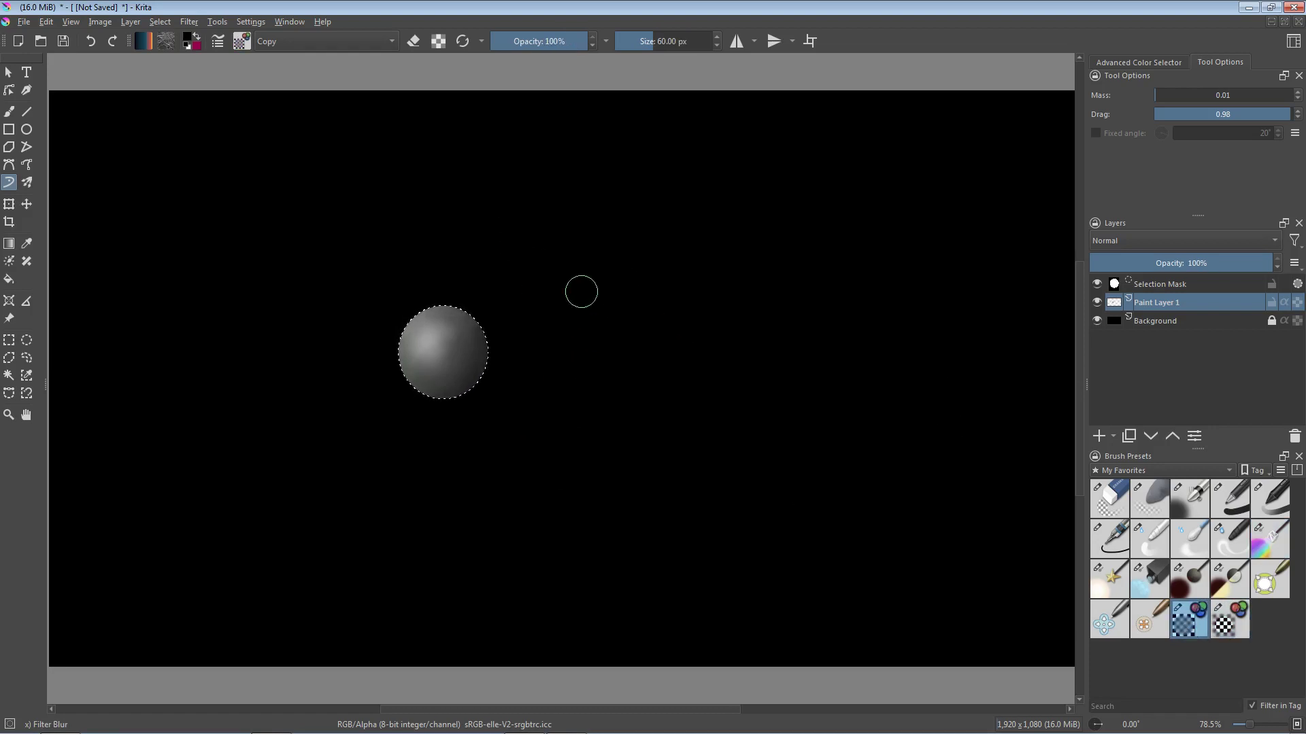
{"action": "key", "text": "ctrl+a"}
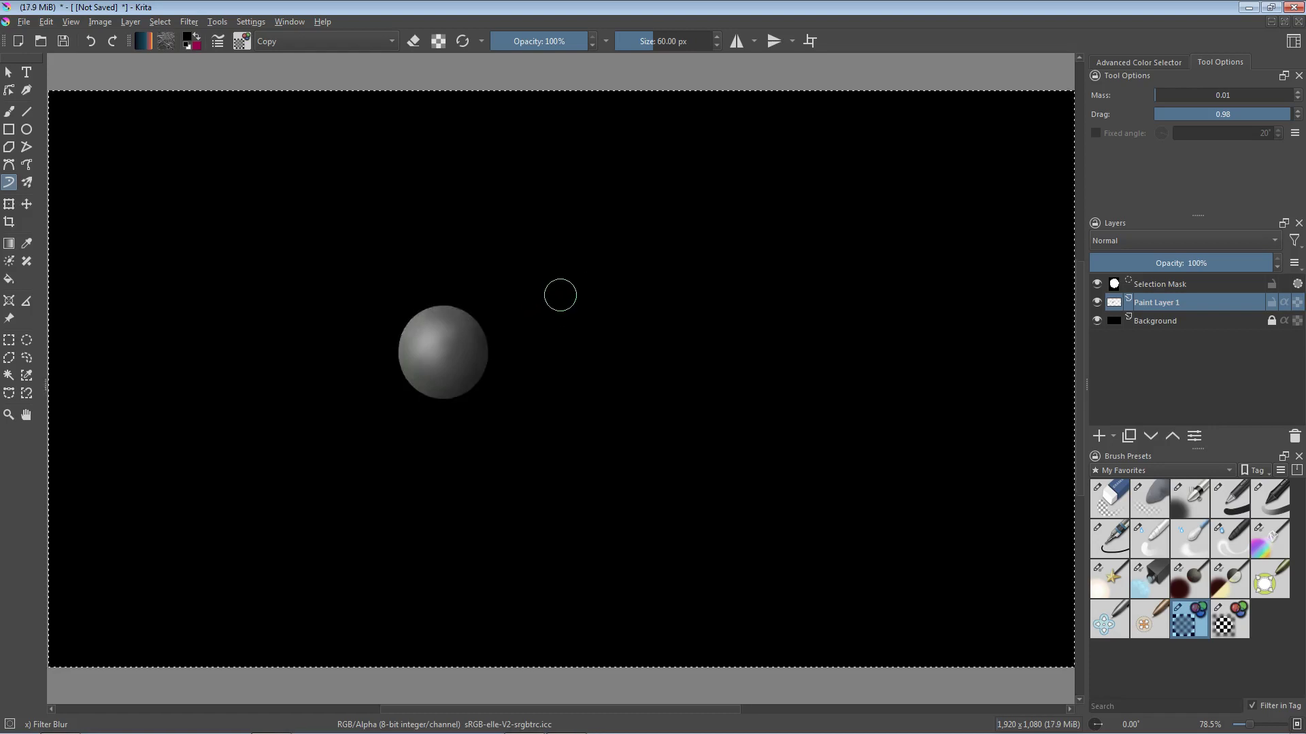
{"action": "key", "text": "j"}
{"action": "left_click_drag", "start_coordinate": [580, 281], "coordinate": [775, 456]}
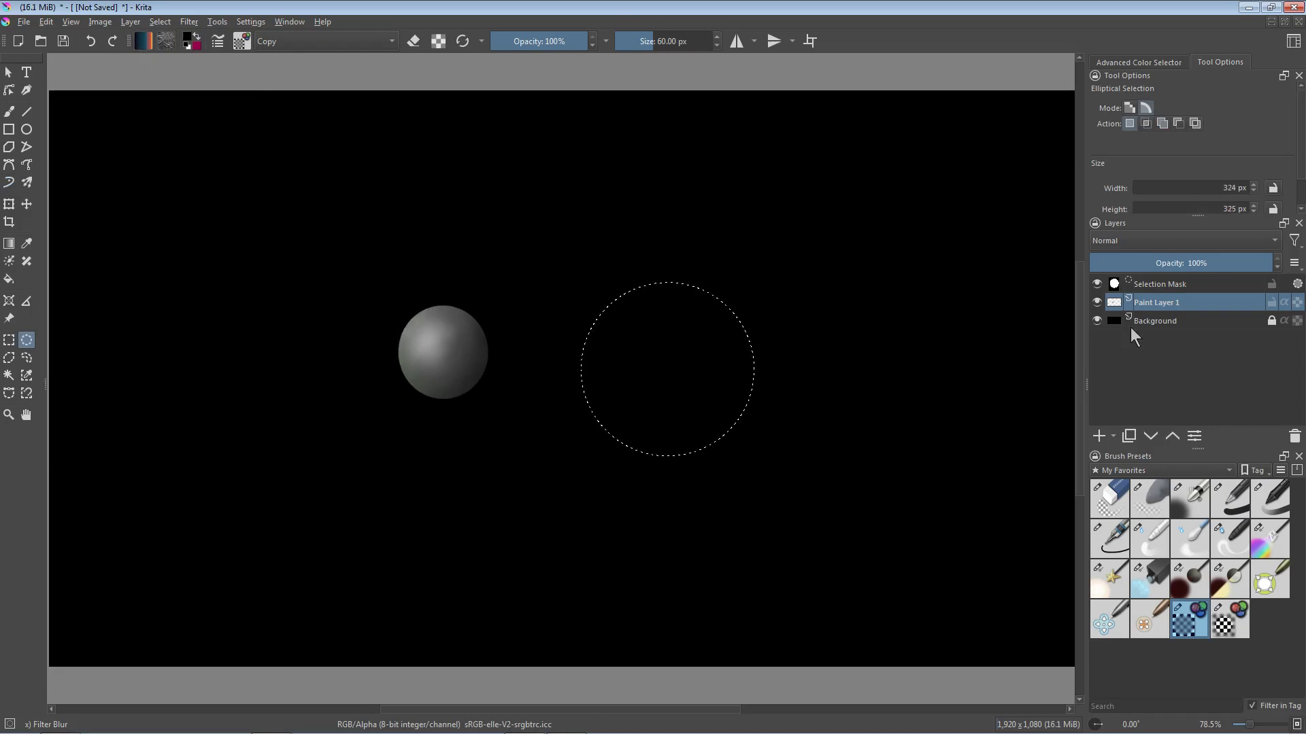
Fill the circular selection with the crumpled foil pattern, using the Fill tool with Use pattern enabled
{"action": "key", "text": "f"}
{"action": "left_click", "coordinate": [654, 354]}
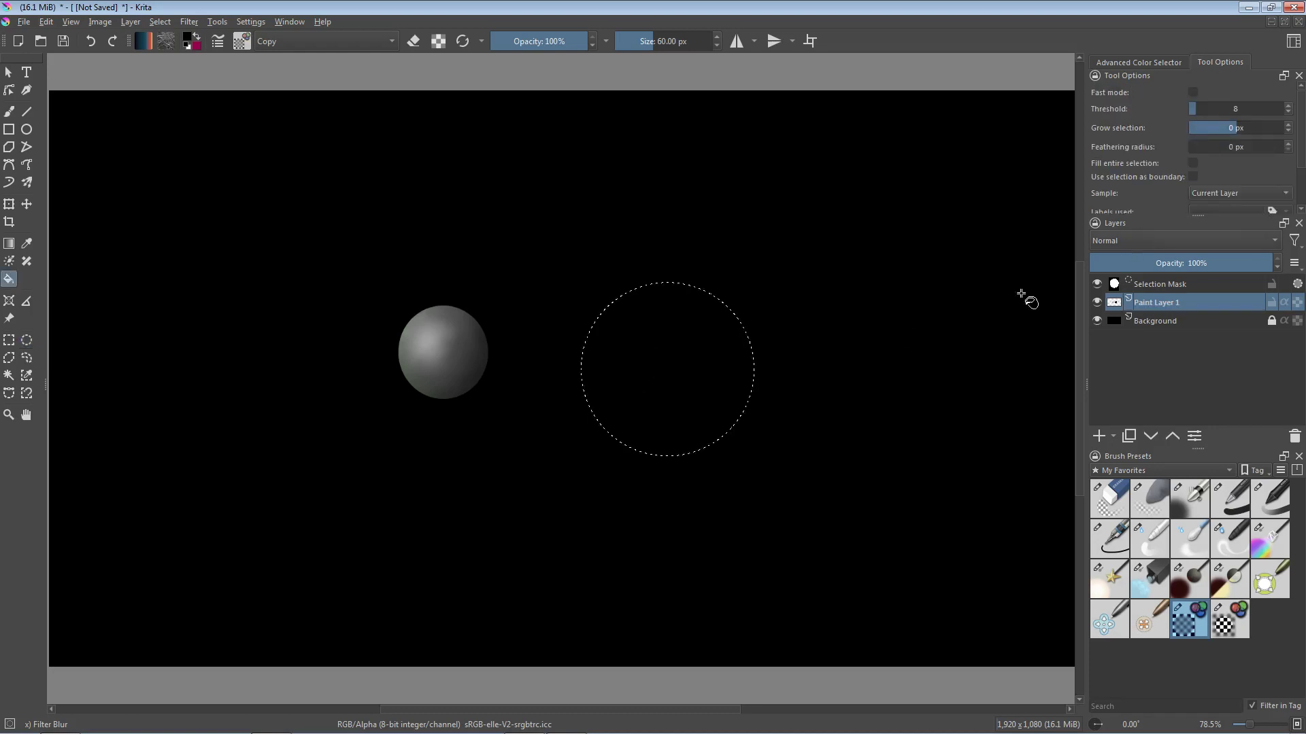
{"action": "scroll", "coordinate": [1197, 163], "scroll_direction": "down", "scroll_amount": 1}
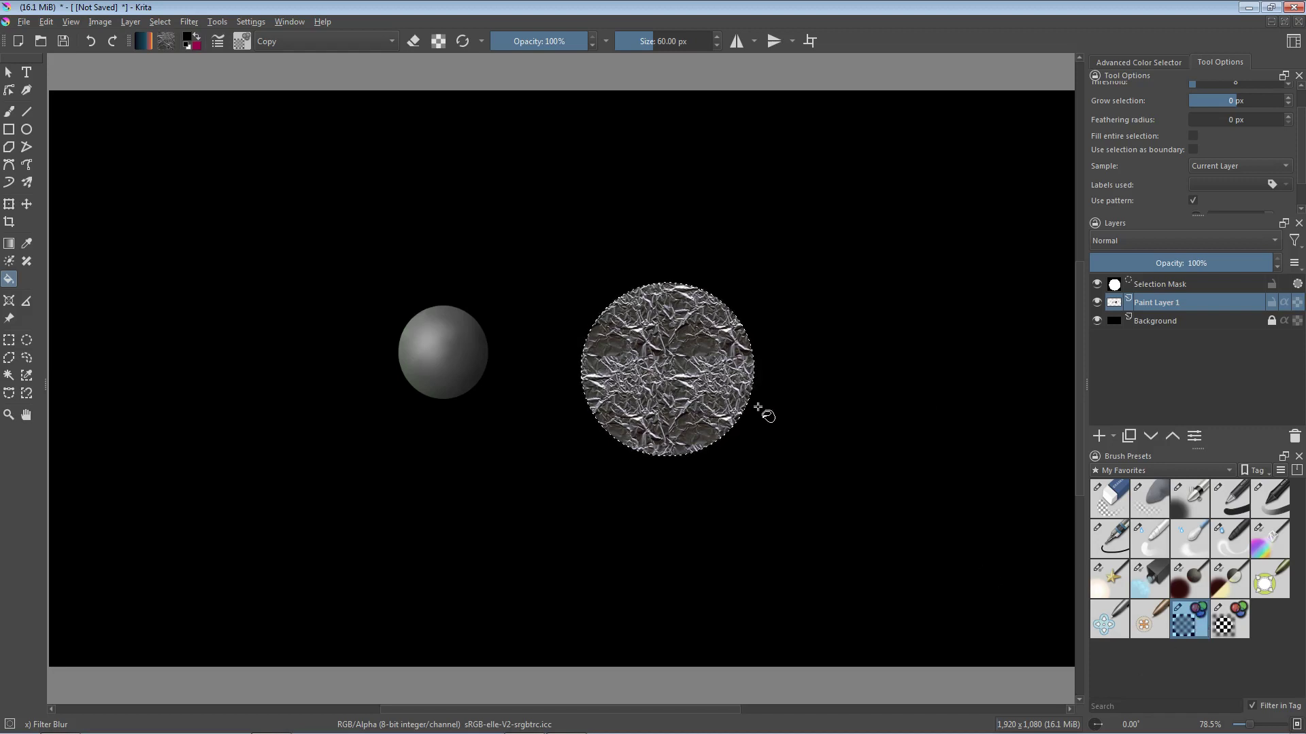
Enlarge the Filter Blur brush to 135.11 px and blur the right-hand part of the foil-patterned circle with the Dynamic Brush tool
{"action": "key", "text": "shift+d"}
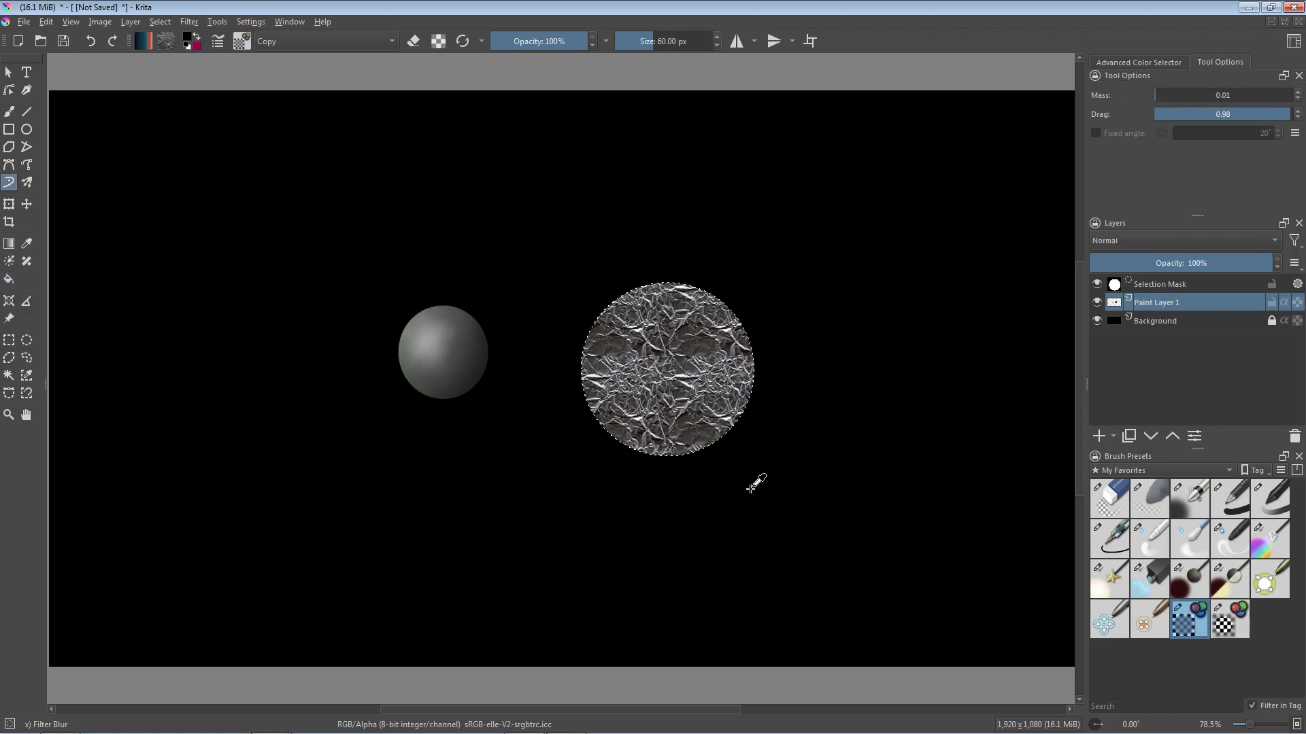
{"action": "left_click_drag", "start_coordinate": [735, 476], "coordinate": [746, 327]}
{"action": "left_click_drag", "start_coordinate": [654, 166], "coordinate": [658, 338]}
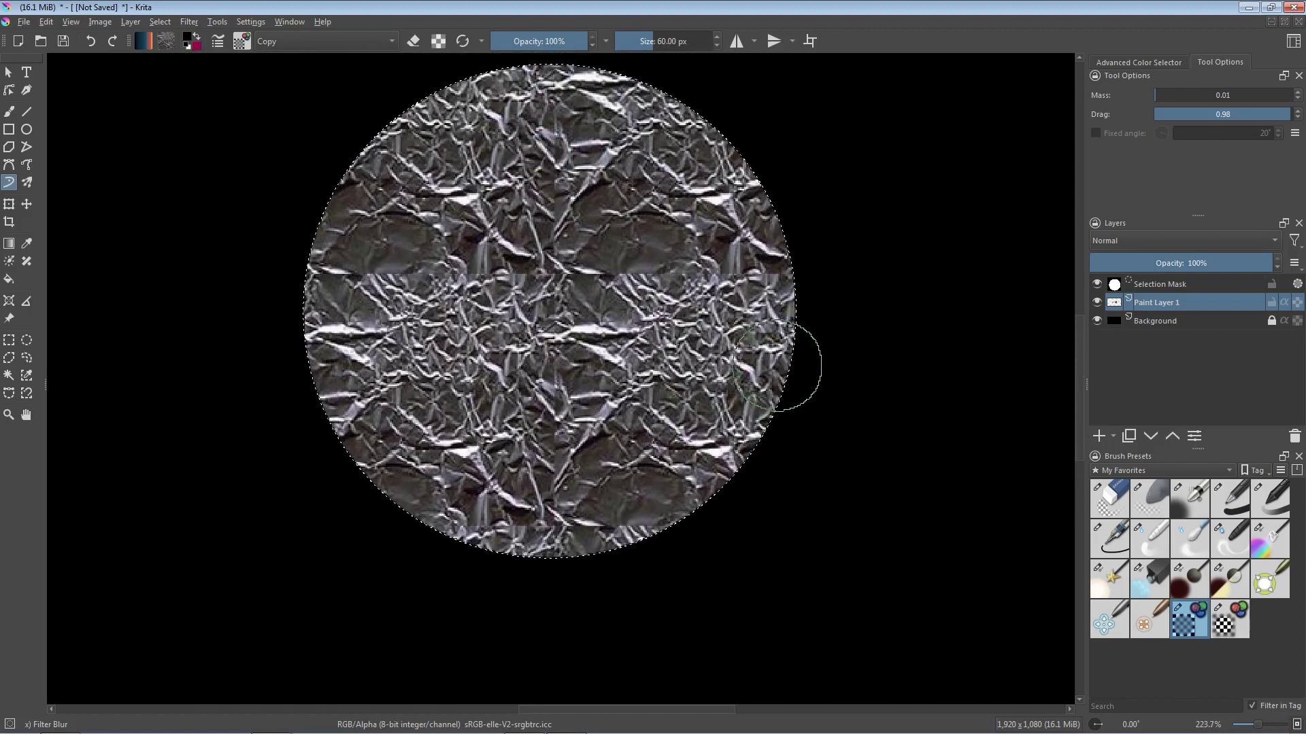
{"action": "left_click_drag", "start_coordinate": [782, 368], "coordinate": [714, 336]}
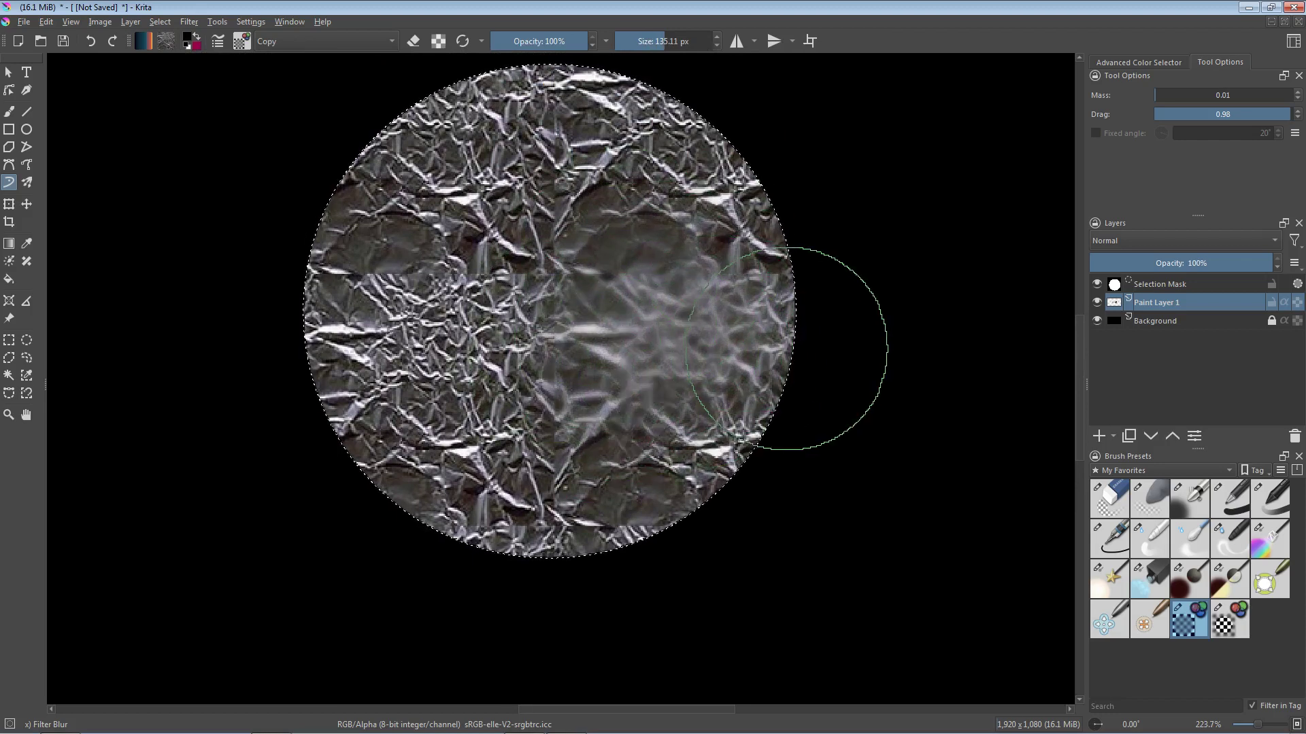
Sharpen the blurred foil in the circle with the Filter Sharpen preset at 145.39 px and 73% opacity
{"action": "left_click", "coordinate": [1234, 622]}
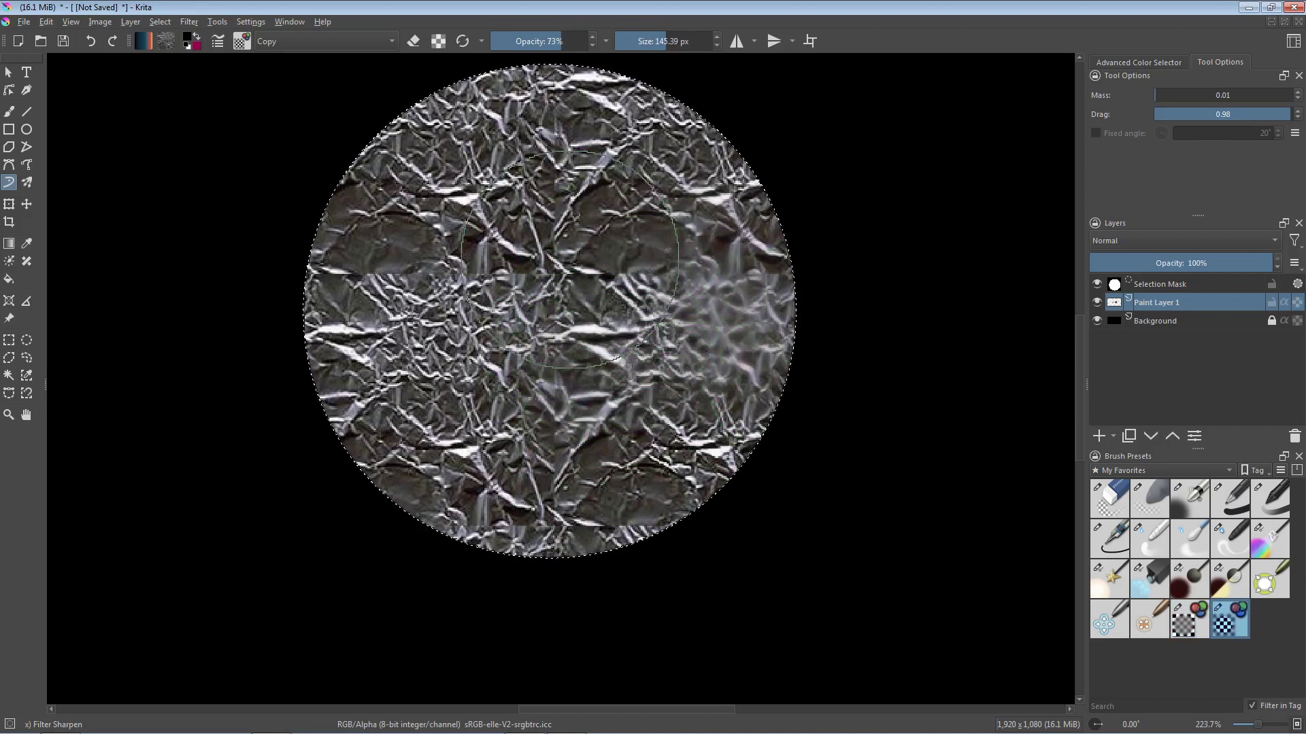
{"action": "left_click_drag", "start_coordinate": [632, 361], "coordinate": [761, 319]}
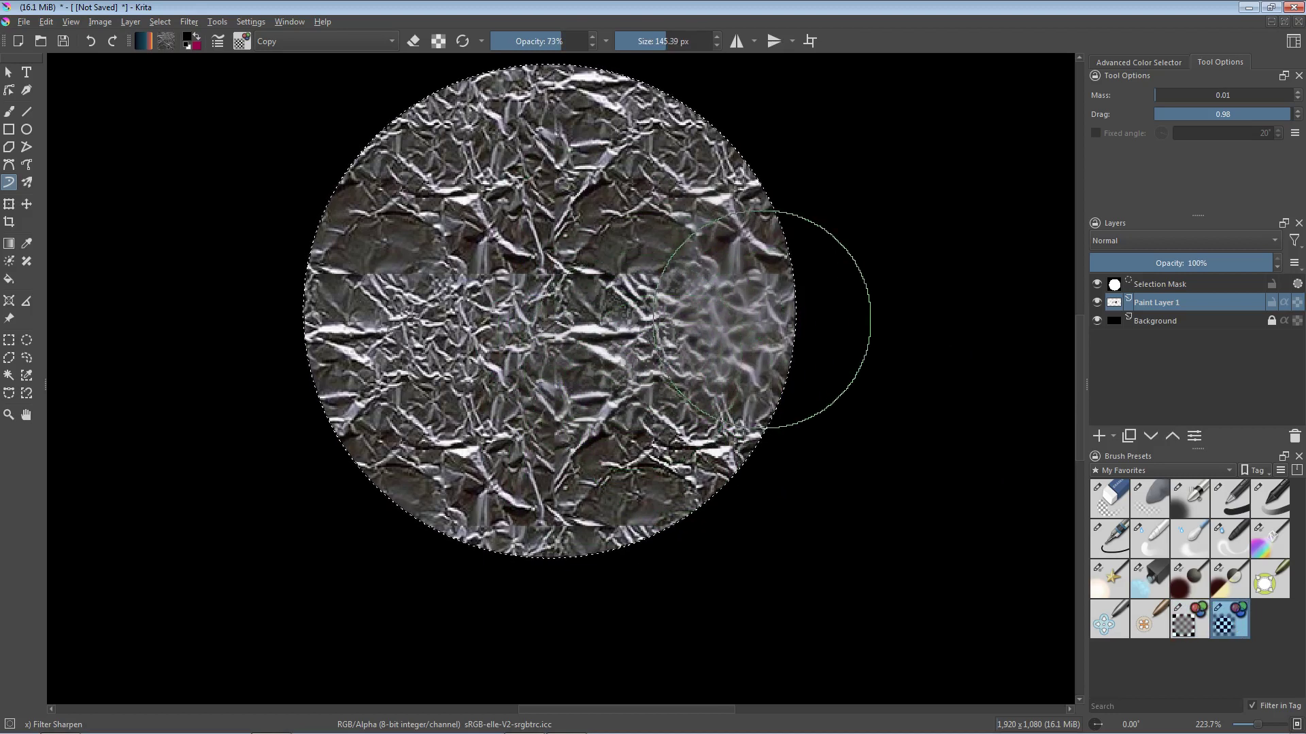
Bulge the foil texture in the middle of the circle with the Distort Grow preset, enlarging the brush to 227.19 px
{"action": "left_click", "coordinate": [1269, 580]}
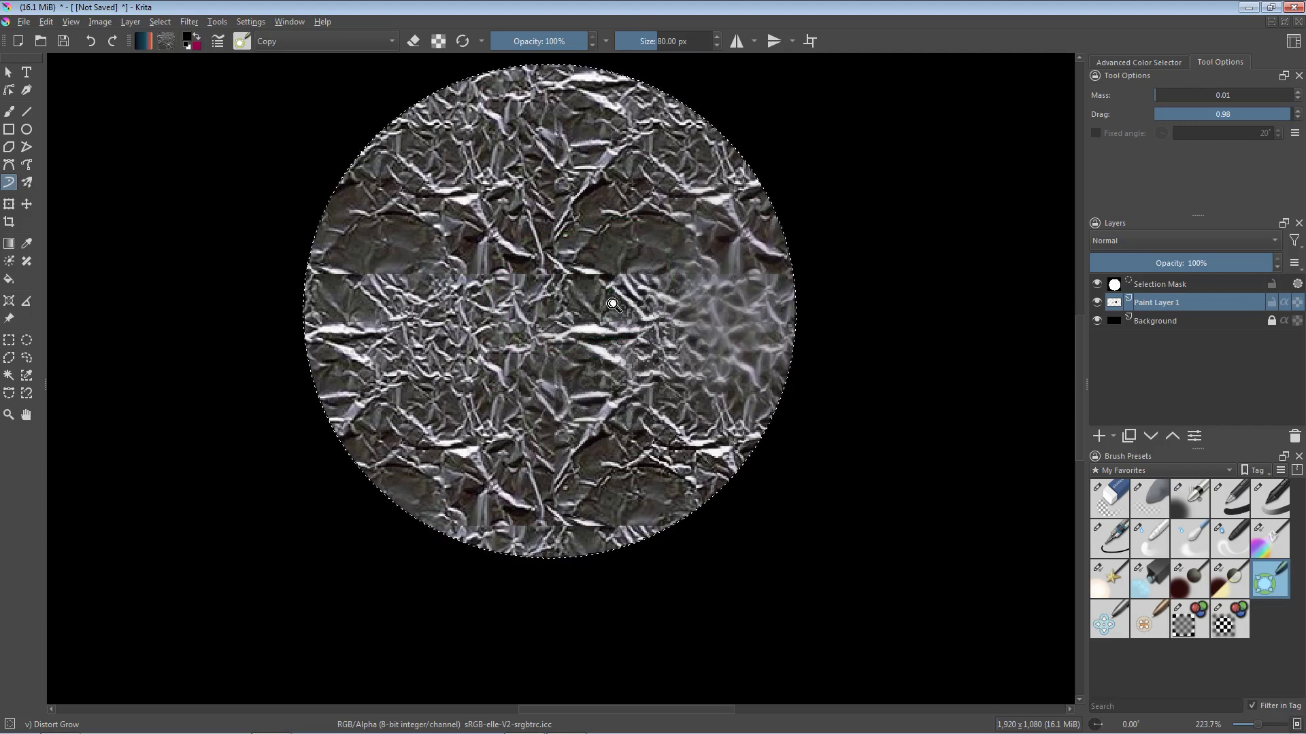
{"action": "mouse_move", "coordinate": [614, 385]}
{"action": "left_mouse_down"}
{"action": "mouse_move", "coordinate": [615, 461]}
{"action": "mouse_move", "coordinate": [616, 442]}
{"action": "left_mouse_up"}
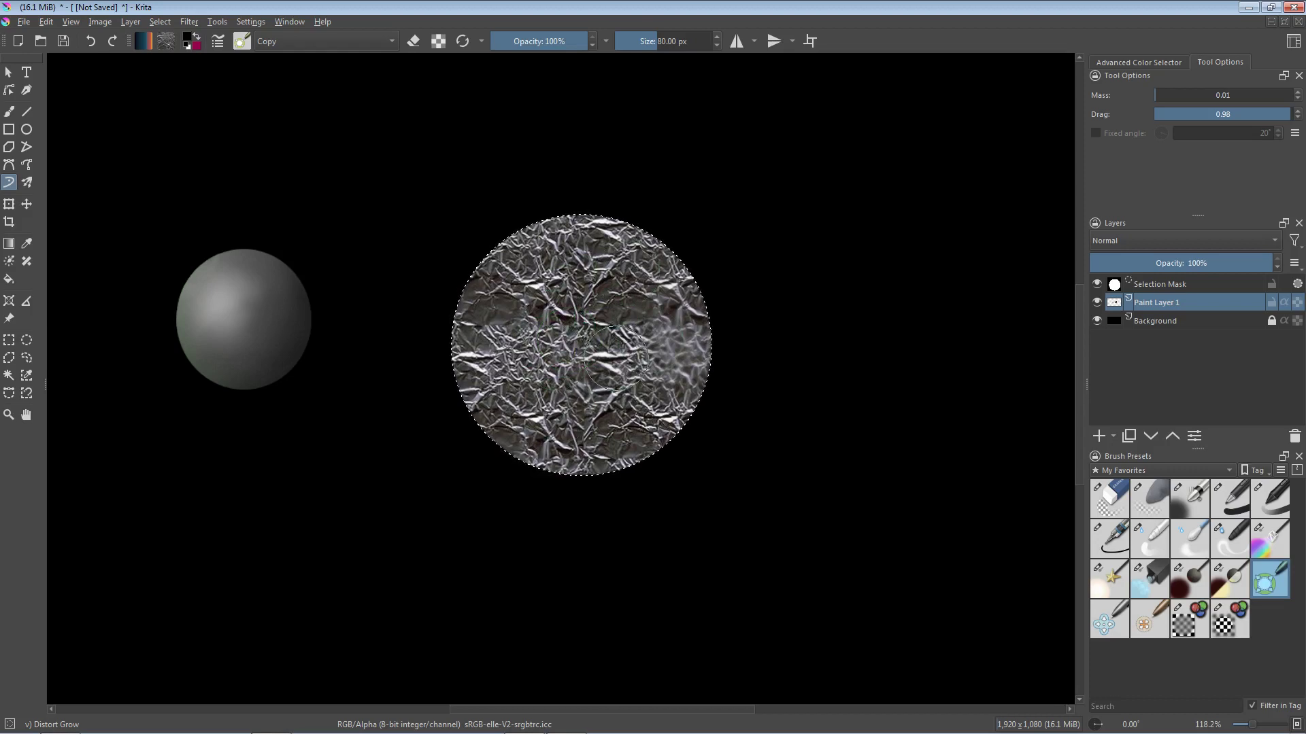
{"action": "left_click_drag", "start_coordinate": [593, 340], "coordinate": [593, 340]}
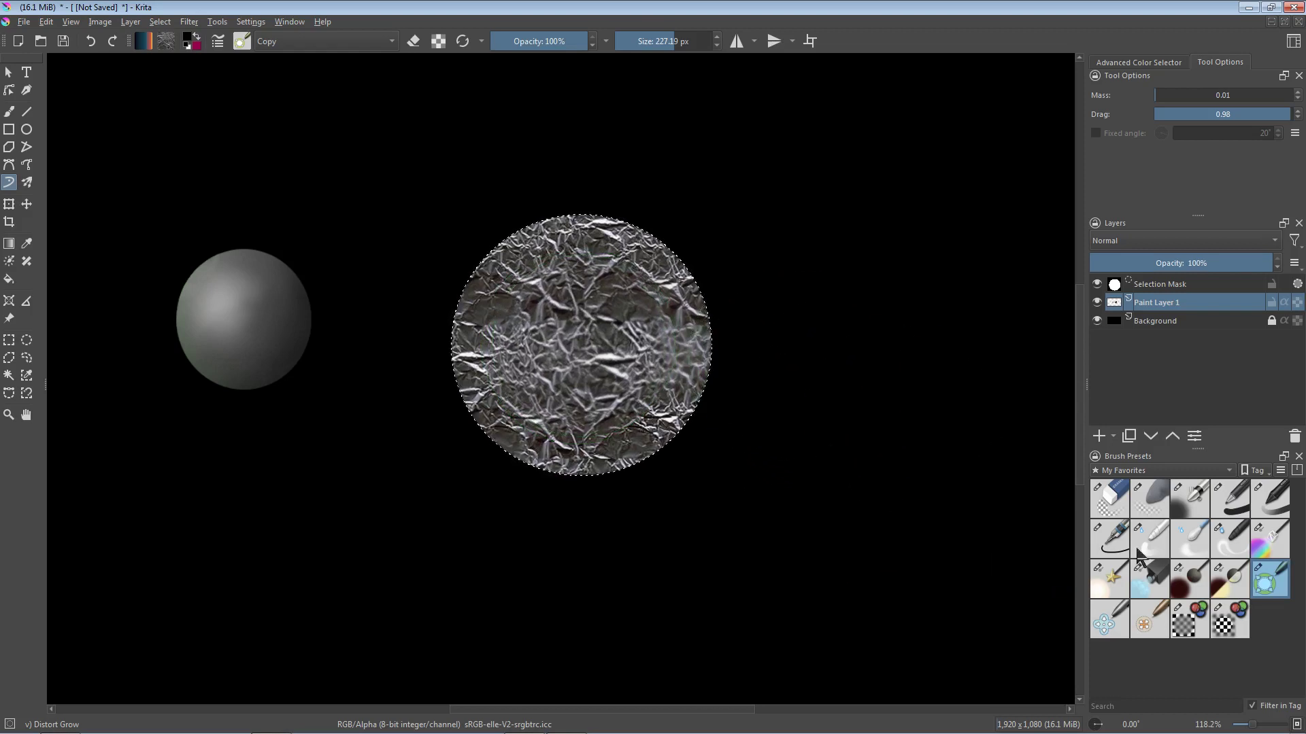
Pinch the foil circle with Distort Shrink at 115.53 px, and resharpen its texture with Filter Sharpen at 145.39 px
{"action": "left_click", "coordinate": [1164, 628]}
{"action": "left_click_drag", "start_coordinate": [670, 274], "coordinate": [694, 273]}
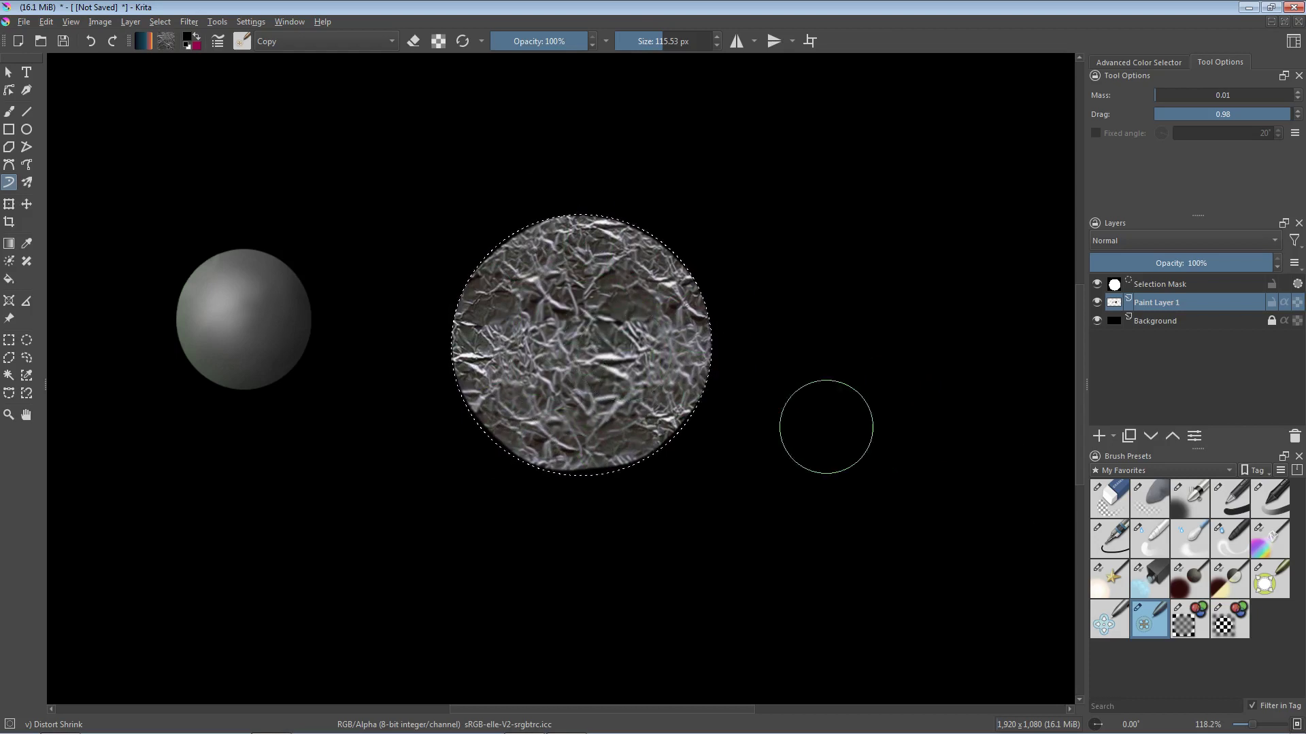
{"action": "left_click", "coordinate": [1232, 625]}
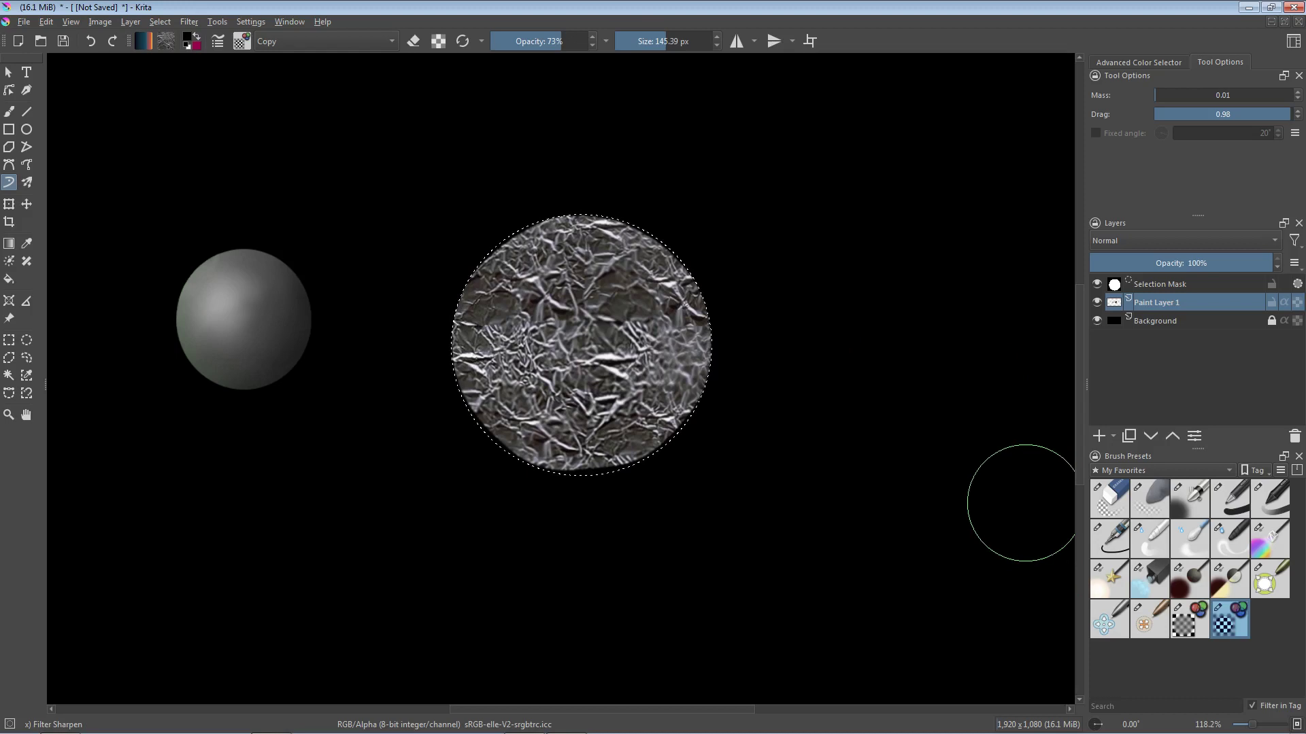
Push the foil texture out to the circular selection's edge with the Distort Move preset, enlarging the brush to 107.83 px
{"action": "left_click", "coordinate": [1120, 617]}
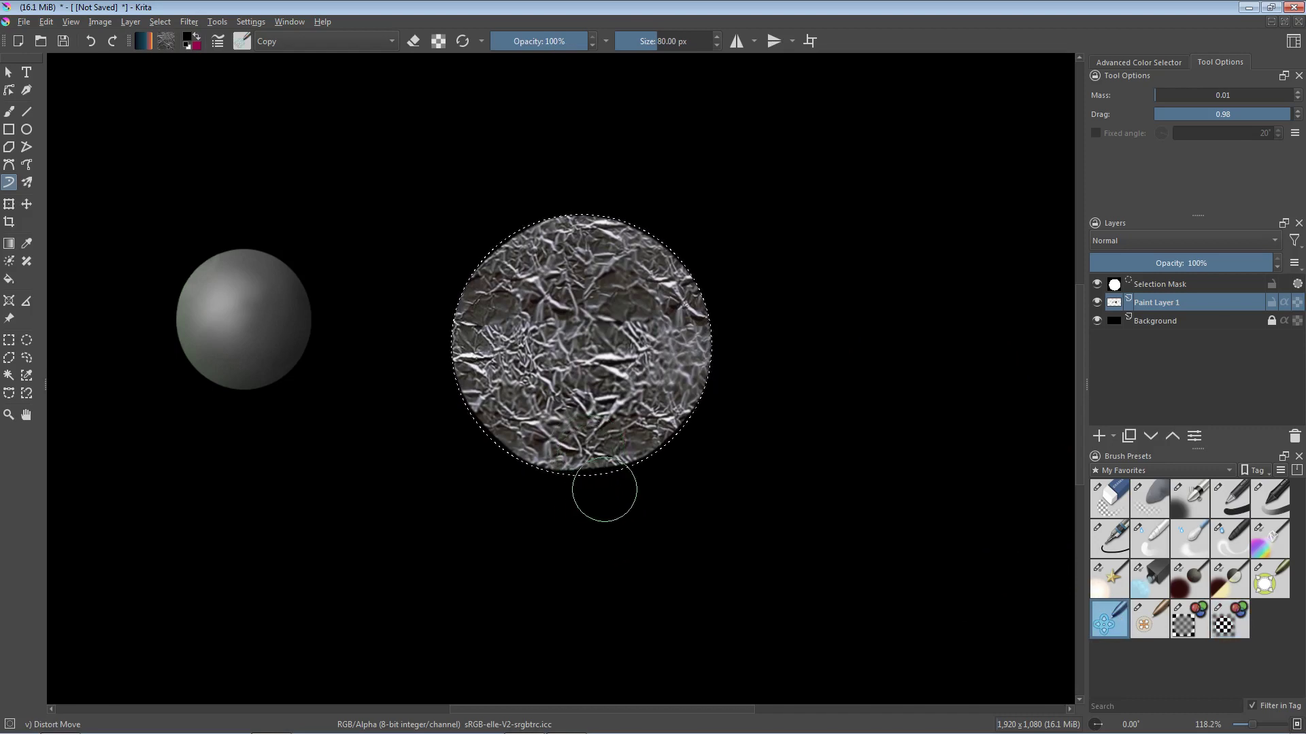
{"action": "mouse_move", "coordinate": [611, 490]}
{"action": "left_mouse_down"}
{"action": "mouse_move", "coordinate": [561, 394]}
{"action": "mouse_move", "coordinate": [559, 438]}
{"action": "mouse_move", "coordinate": [487, 437]}
{"action": "mouse_move", "coordinate": [332, 366]}
{"action": "mouse_move", "coordinate": [345, 289]}
{"action": "mouse_move", "coordinate": [626, 437]}
{"action": "mouse_move", "coordinate": [700, 394]}
{"action": "mouse_move", "coordinate": [735, 320]}
{"action": "mouse_move", "coordinate": [928, 467]}
{"action": "left_mouse_up"}
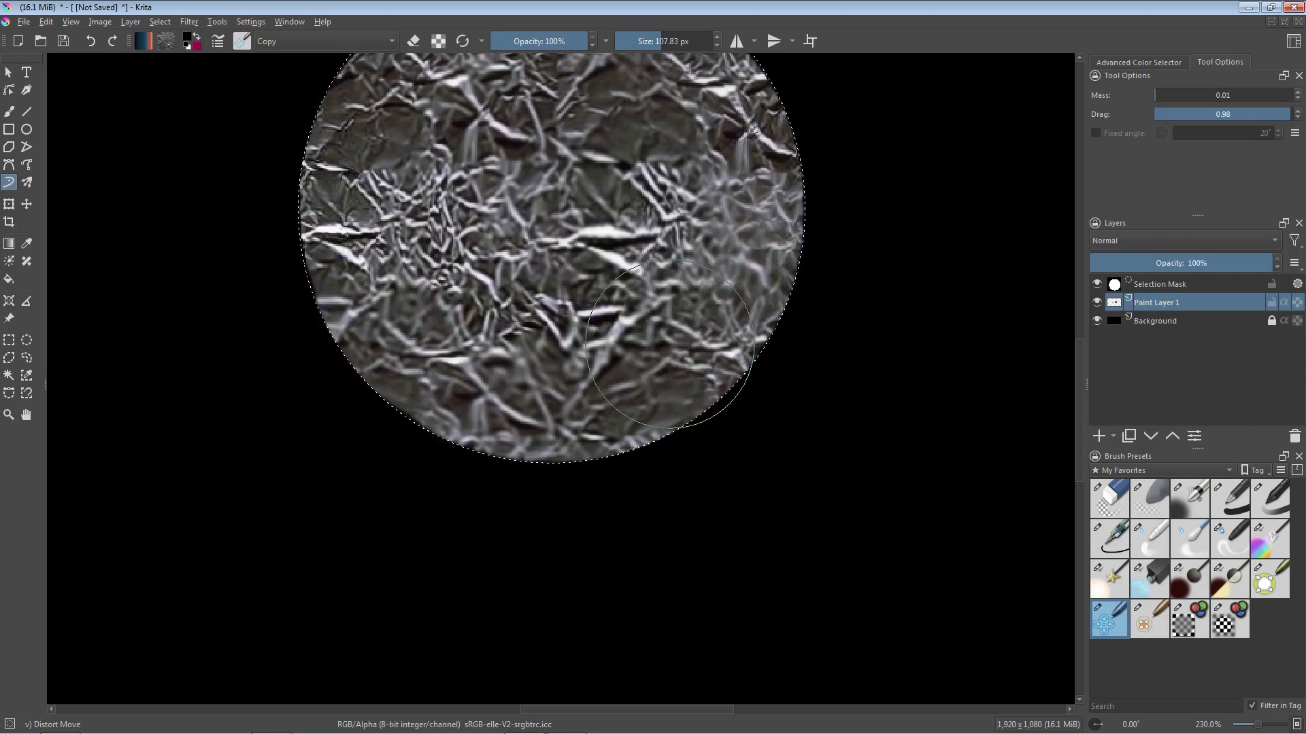
{"action": "key", "text": "1"}
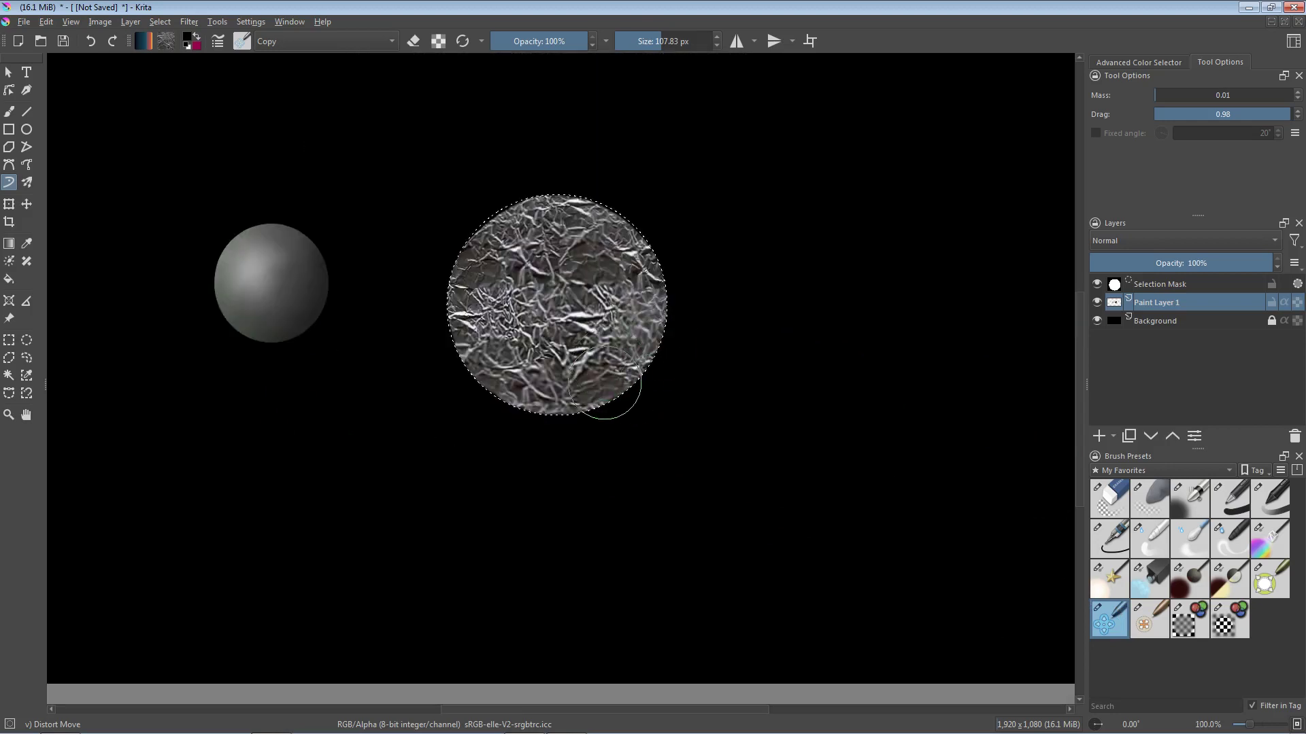
{"action": "scroll", "coordinate": [604, 382], "scroll_direction": "down", "scroll_amount": 2}
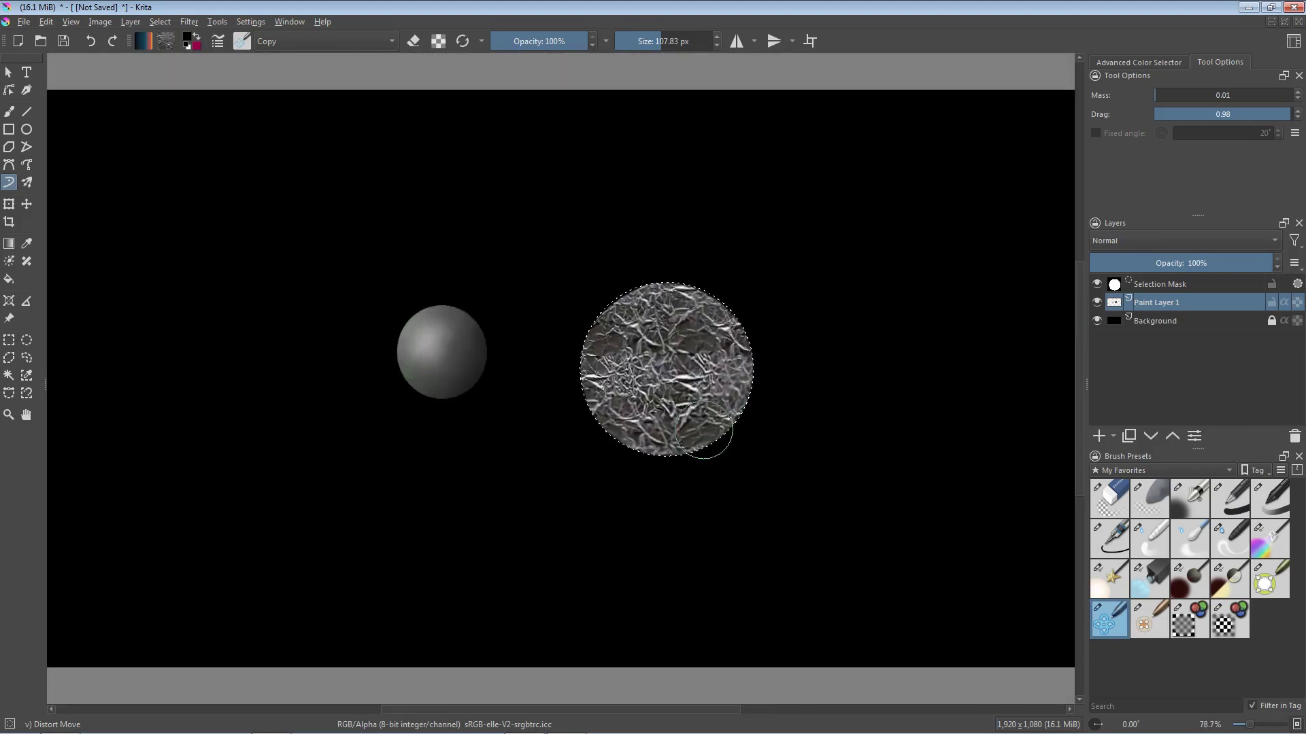
{"action": "key", "text": "1"}
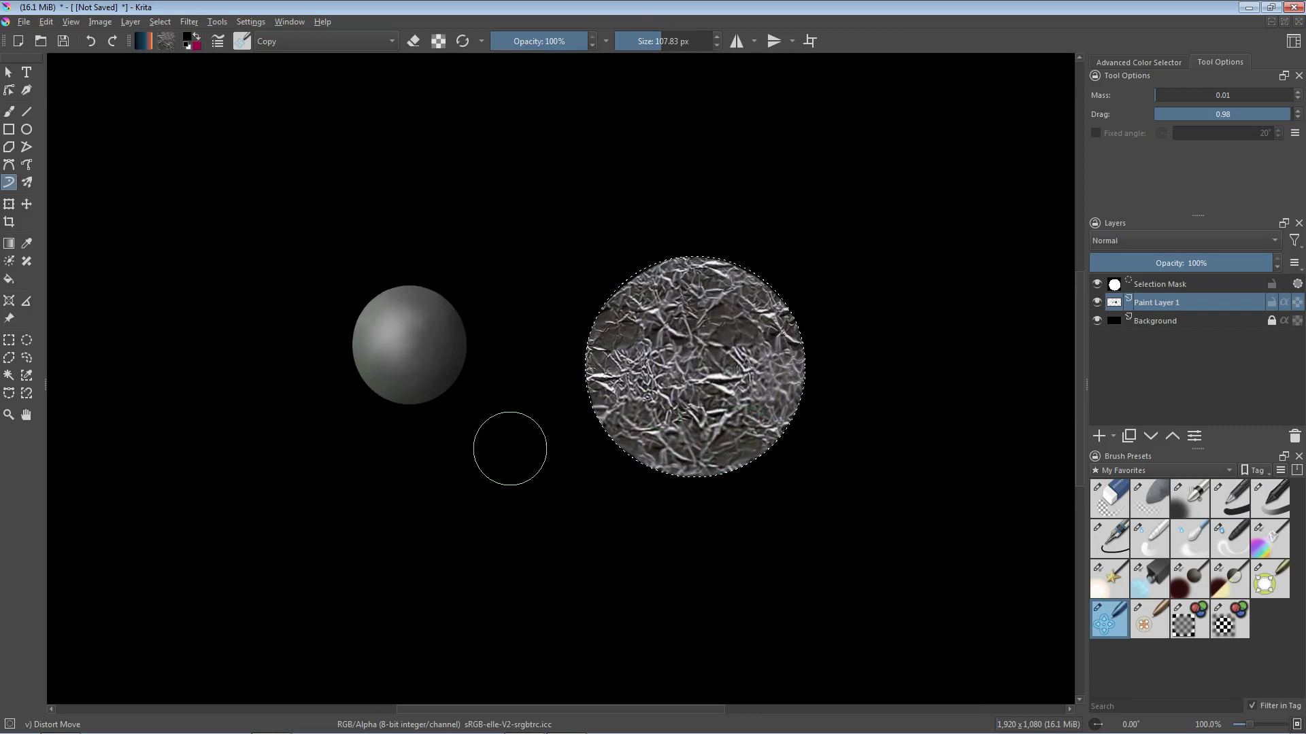